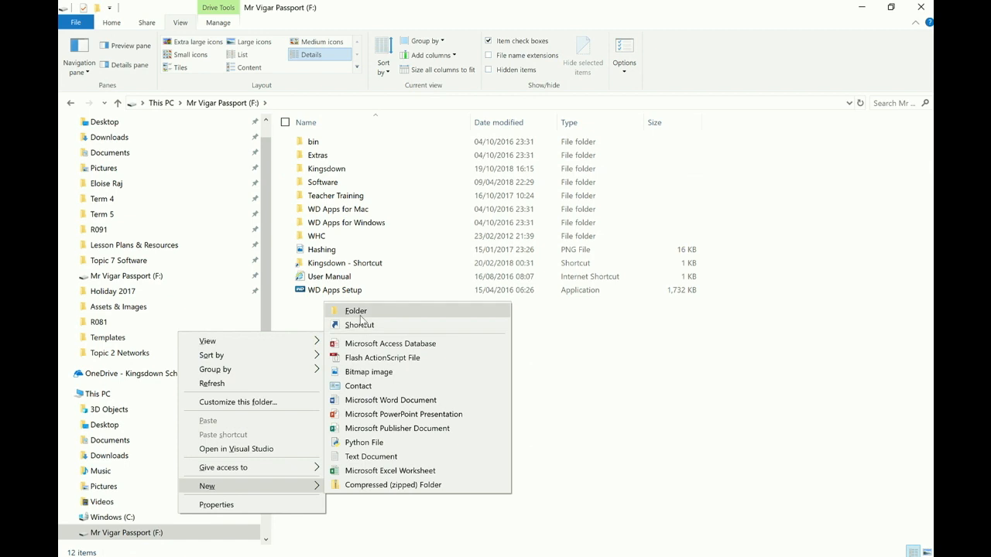
Create a new folder named Softplay in the root of the F: drive.
{"action": "left_click", "coordinate": [360, 311]}
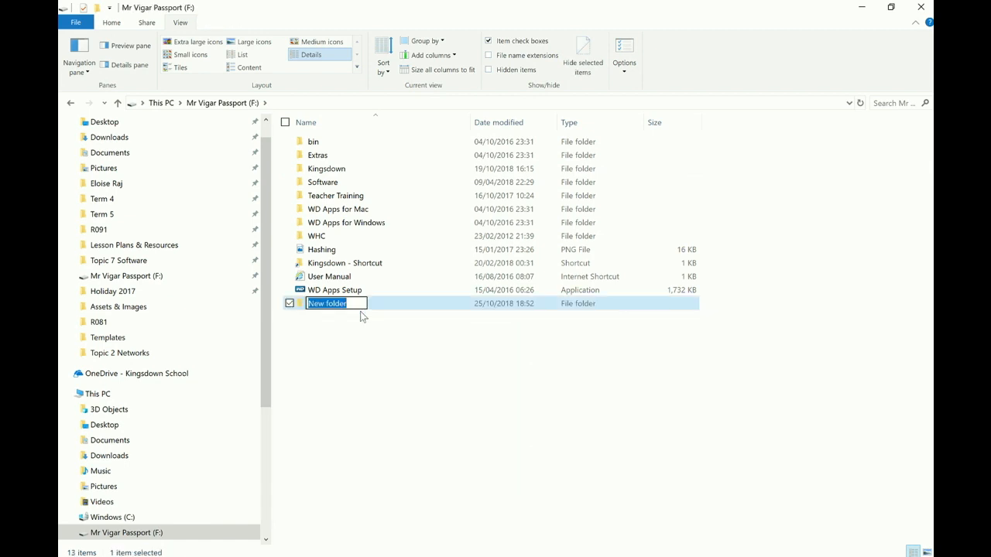
{"action": "type", "text": "Softplay"}
{"action": "left_click", "coordinate": [358, 364]}
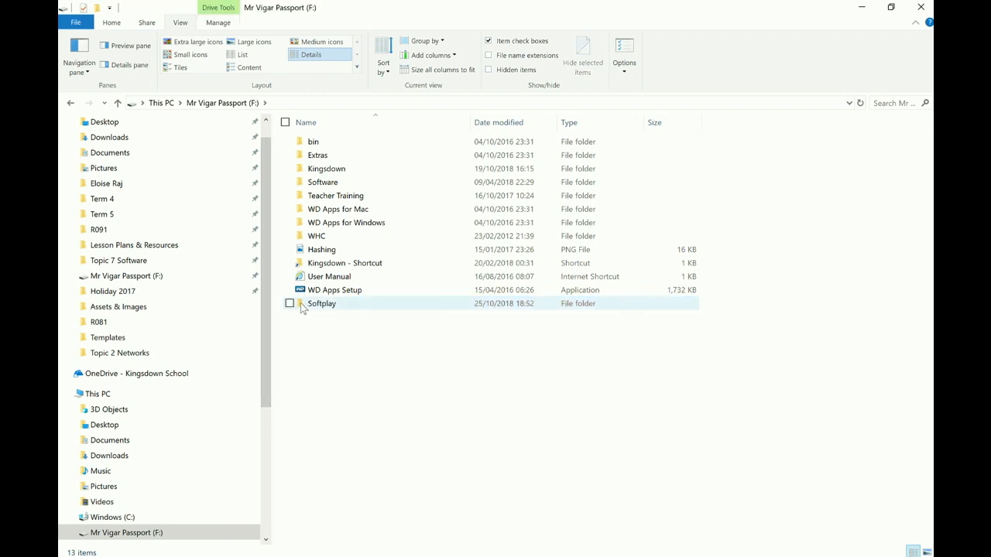
Open the Softplay folder and create a subfolder named Templates in it.
{"action": "left_click", "coordinate": [301, 304]}
{"action": "double_click", "coordinate": [302, 304]}
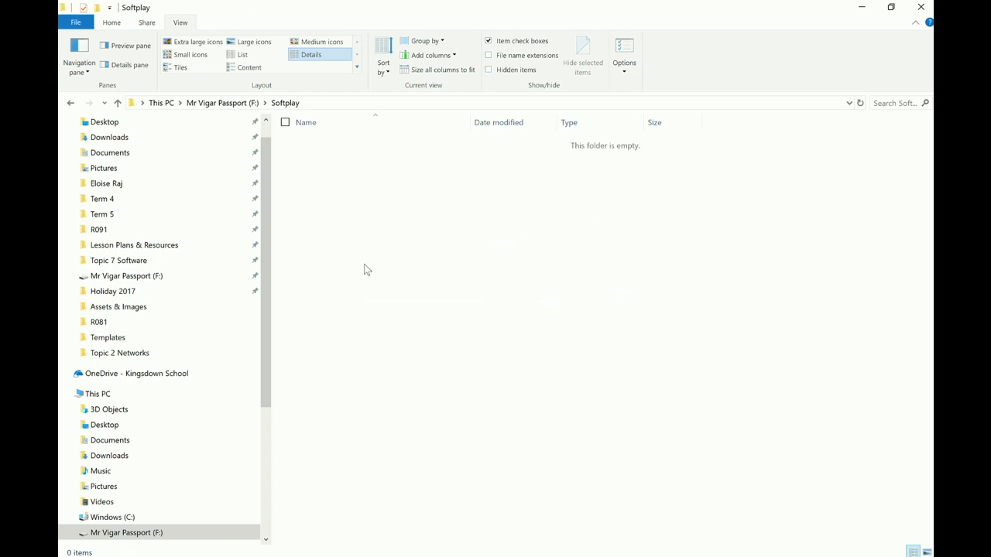
{"action": "right_click", "coordinate": [440, 209]}
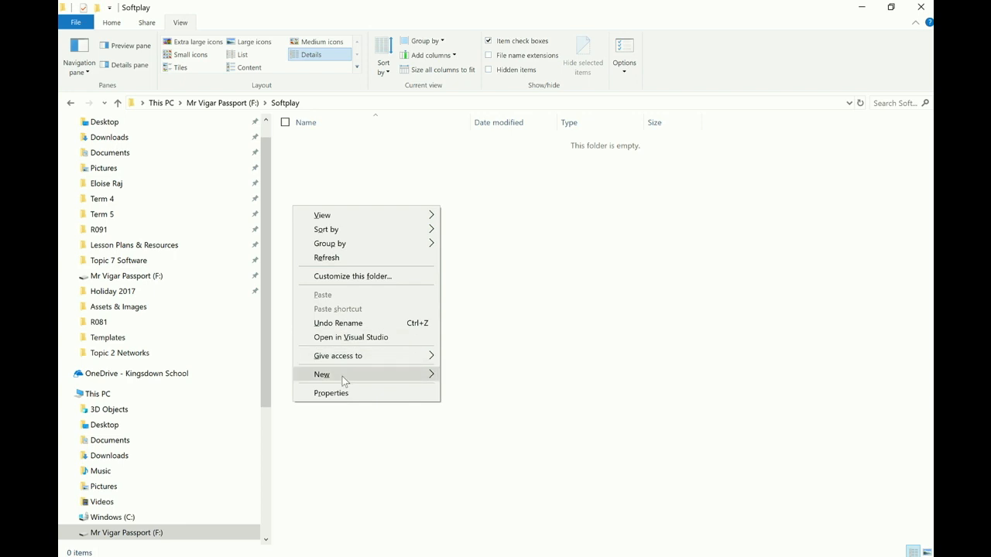
{"action": "mouse_move", "coordinate": [342, 376]}
{"action": "left_click", "coordinate": [468, 376]}
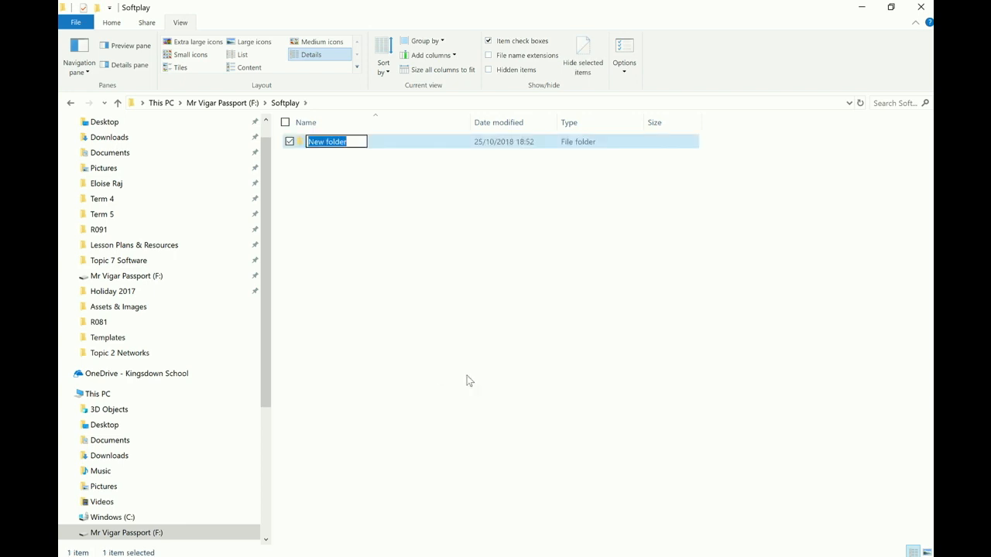
{"action": "key", "text": "BackSpace"}
{"action": "type", "text": "Templ"}
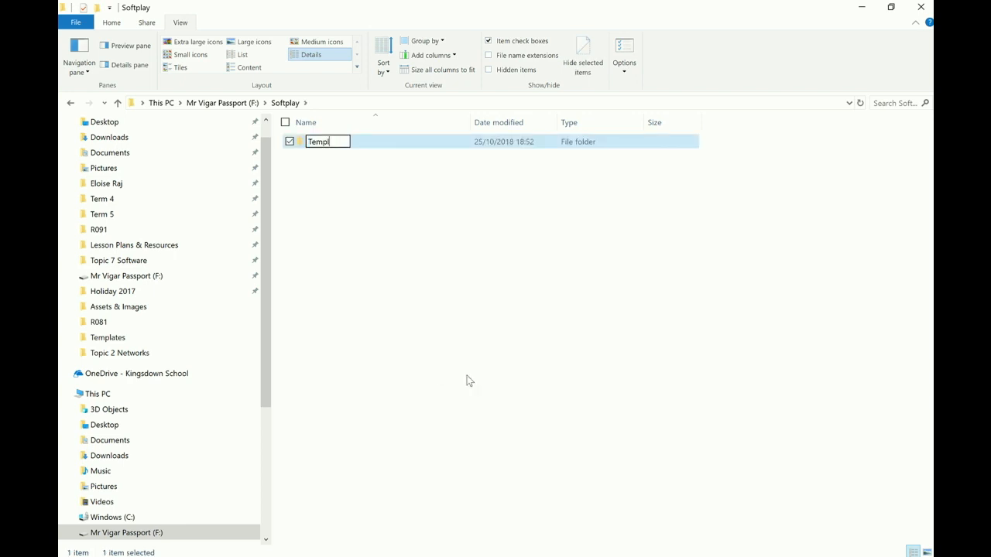
{"action": "type", "text": "ates"}
{"action": "left_click", "coordinate": [306, 216]}
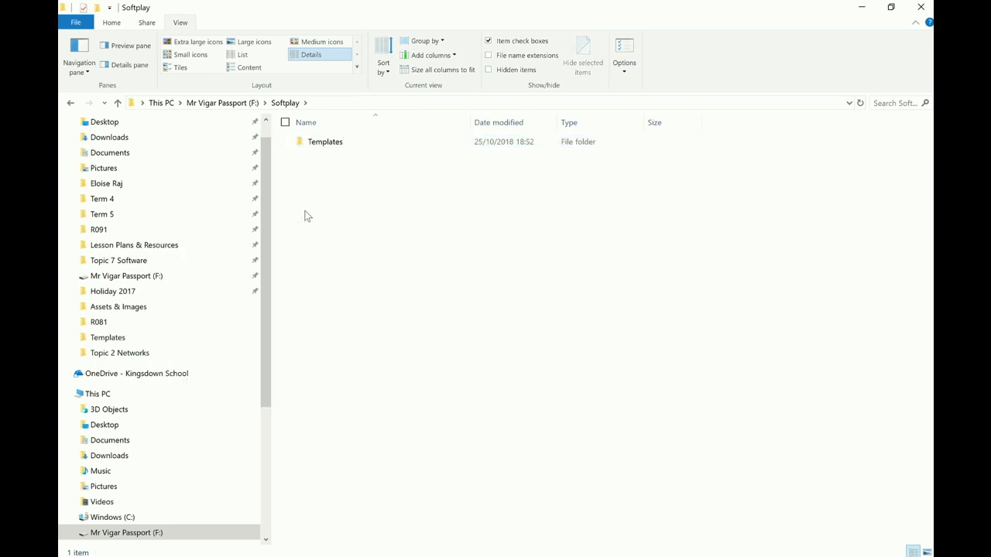
Create a second subfolder named Assets inside the Softplay folder.
{"action": "right_click", "coordinate": [305, 216]}
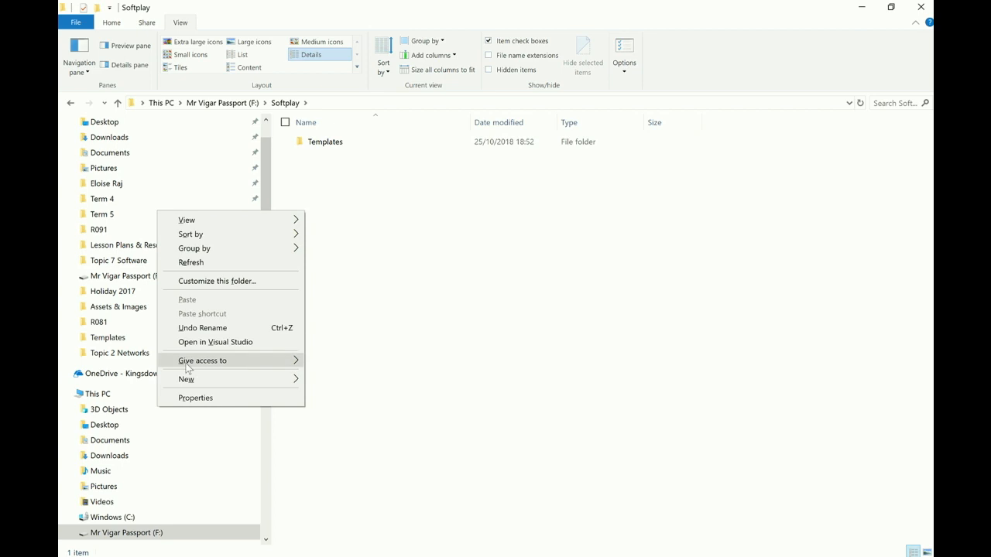
{"action": "mouse_move", "coordinate": [186, 379]}
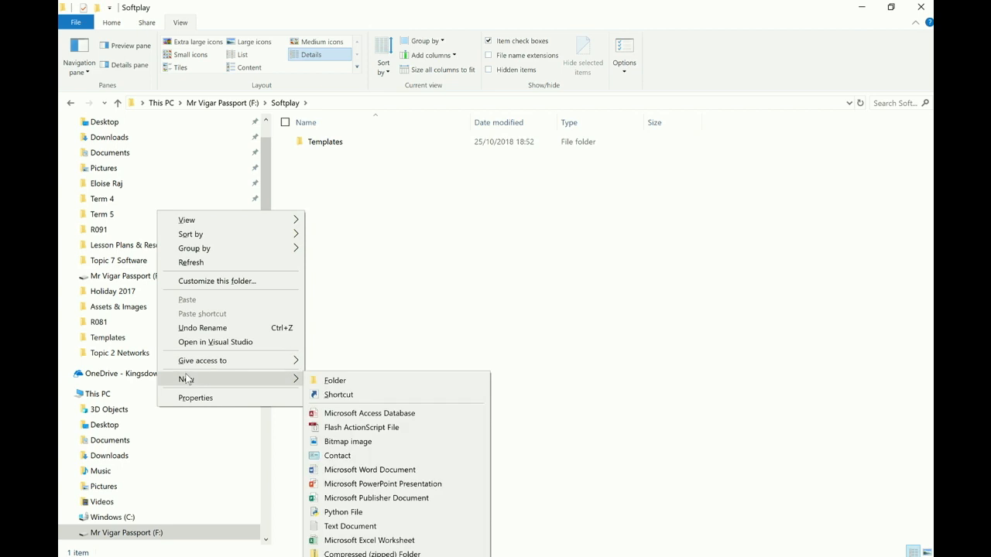
{"action": "left_click", "coordinate": [357, 381]}
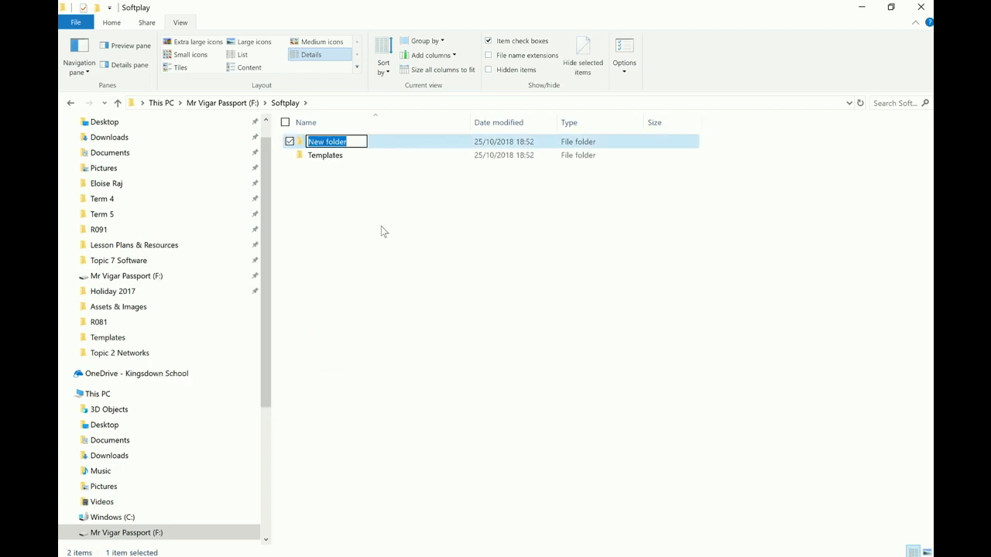
{"action": "type", "text": "Assets"}
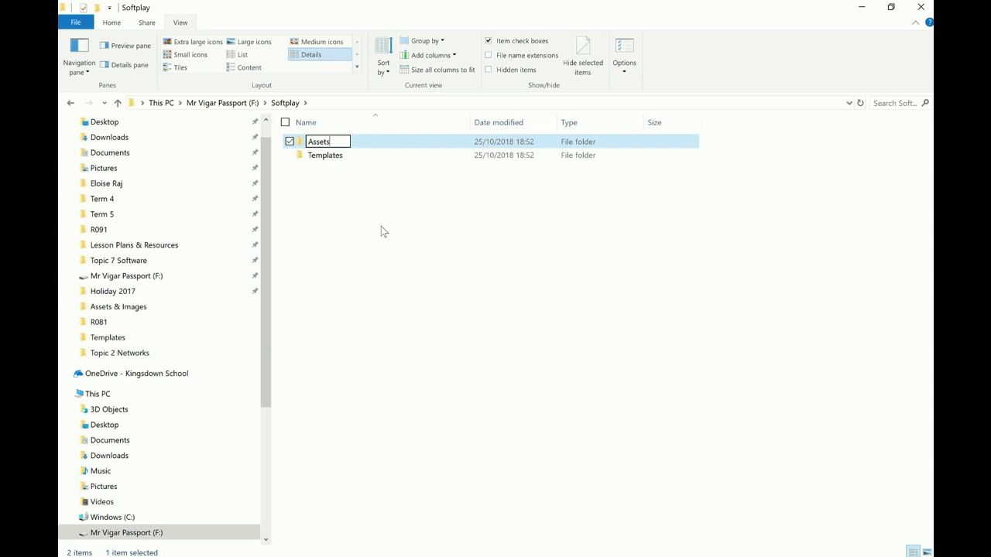
{"action": "key", "text": "Return"}
{"action": "left_click", "coordinate": [358, 189]}
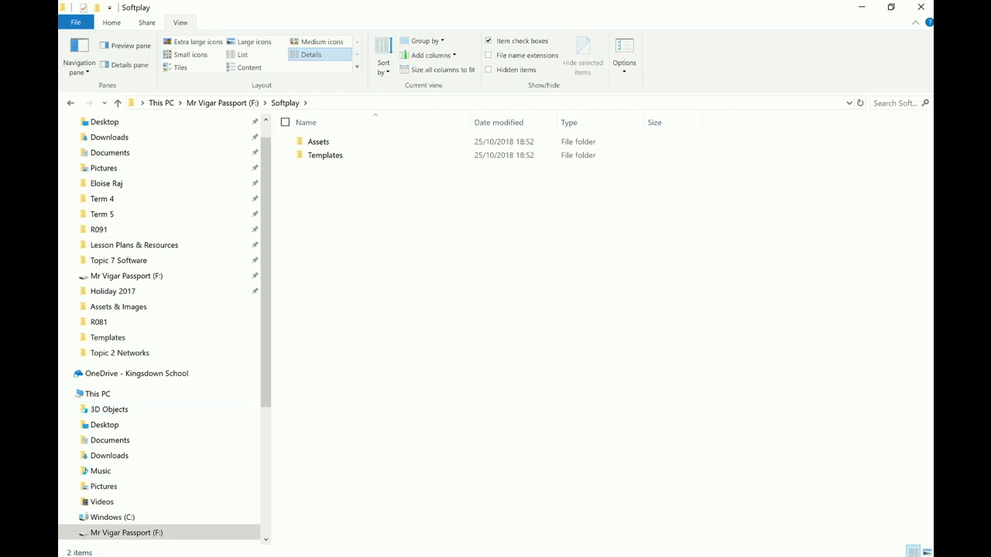
Bring up the sticky note with the task list, and launch Adobe Dreamweaver CS5.
{"action": "key", "text": "alt+Tab"}
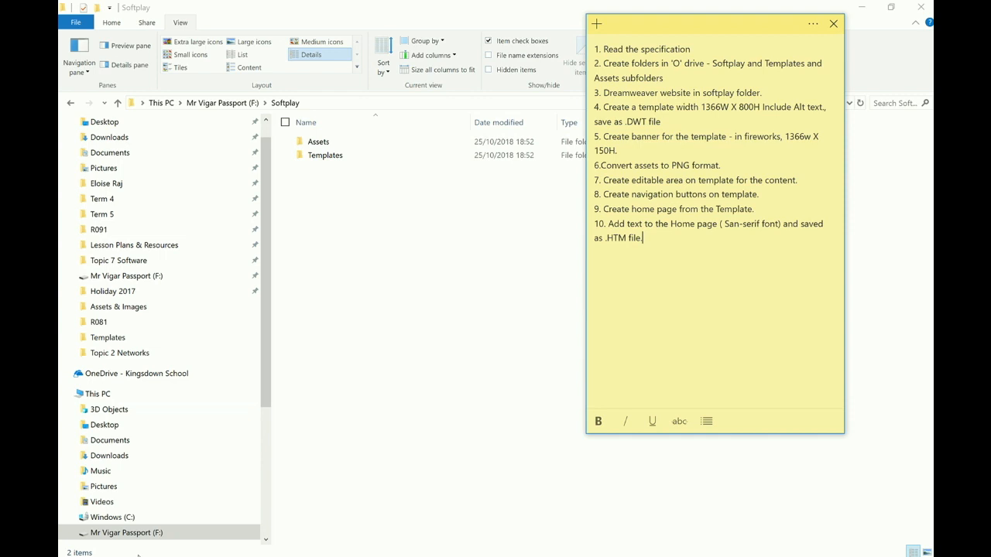
{"action": "key", "text": "super"}
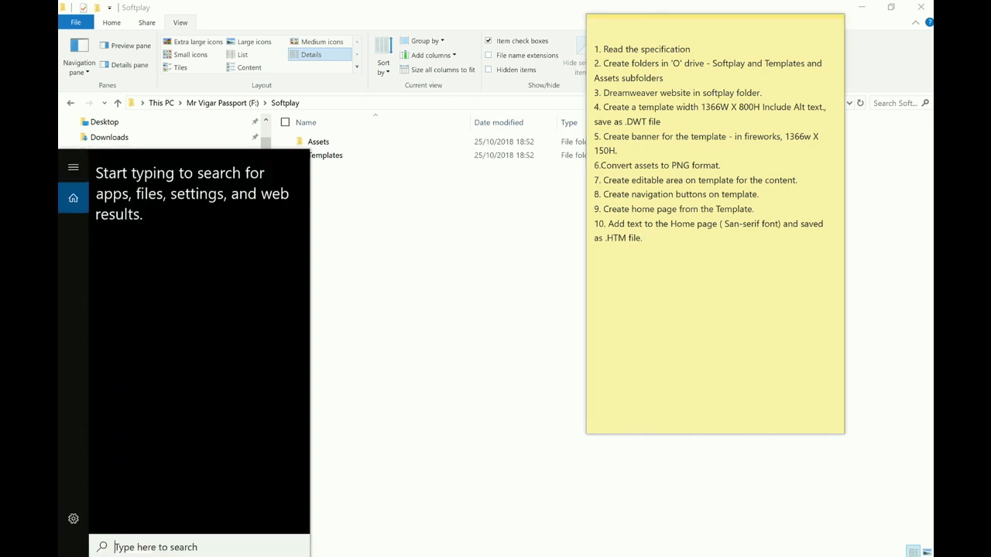
{"action": "type", "text": "dre"}
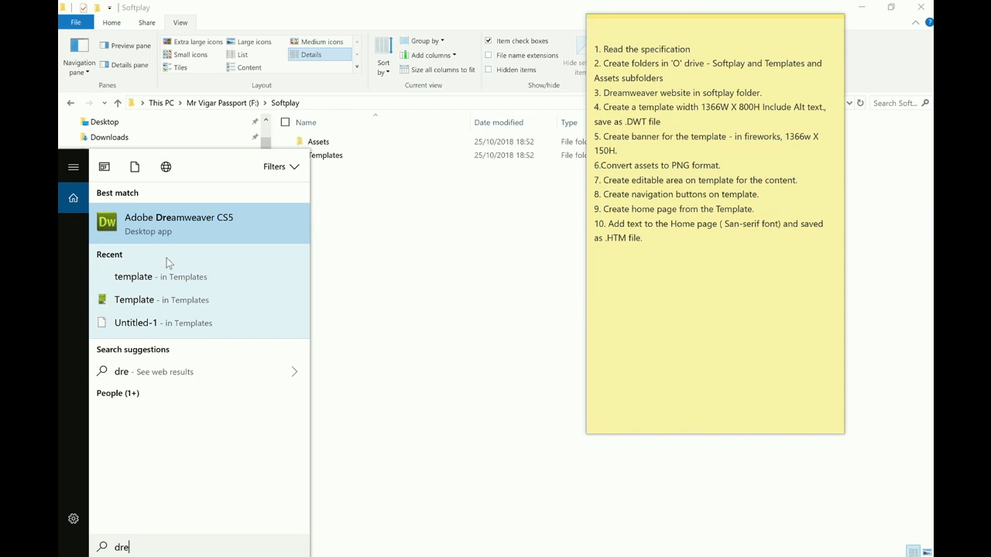
{"action": "left_click", "coordinate": [169, 216]}
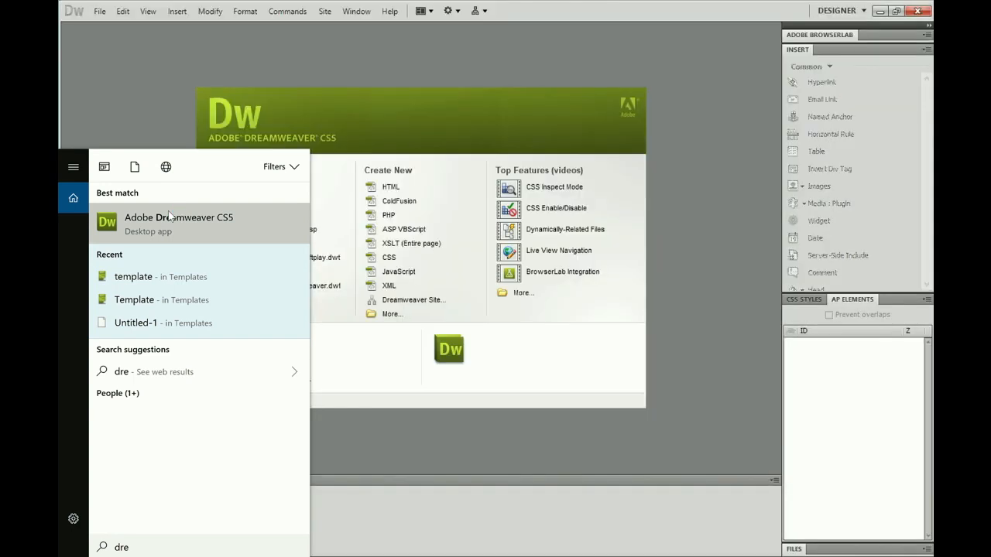
{"action": "left_click", "coordinate": [341, 432]}
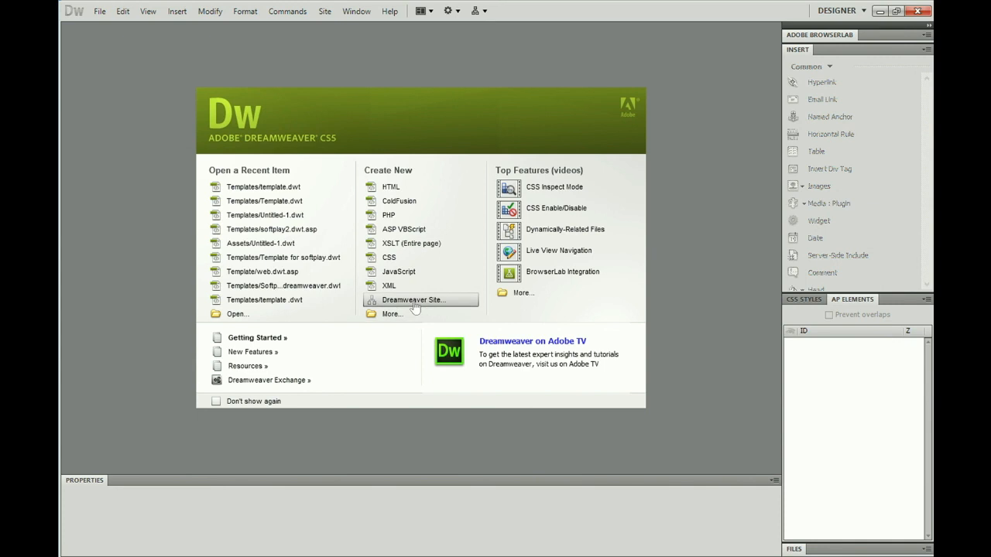
Start a new Dreamweaver site and set its site name to softplay.
{"action": "left_click", "coordinate": [325, 12]}
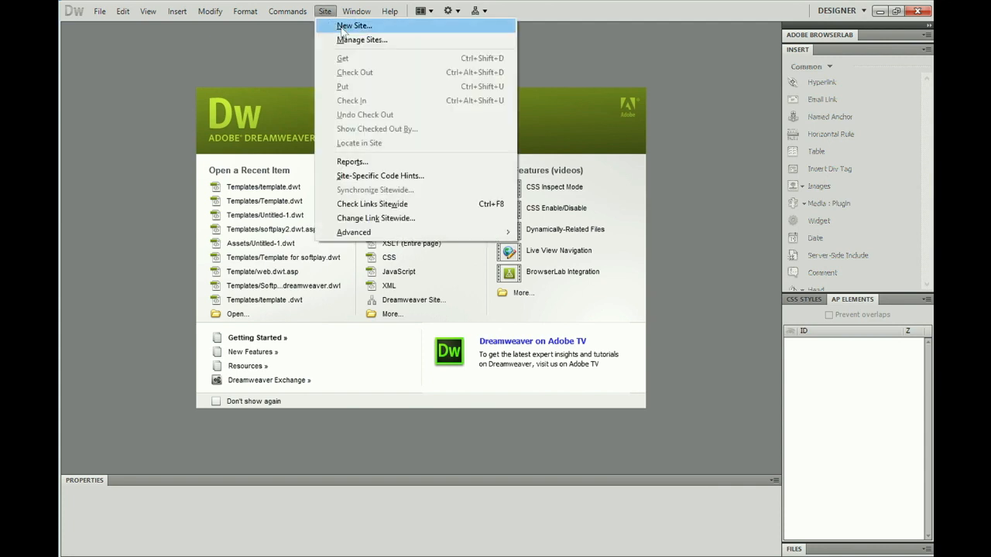
{"action": "left_click", "coordinate": [293, 37]}
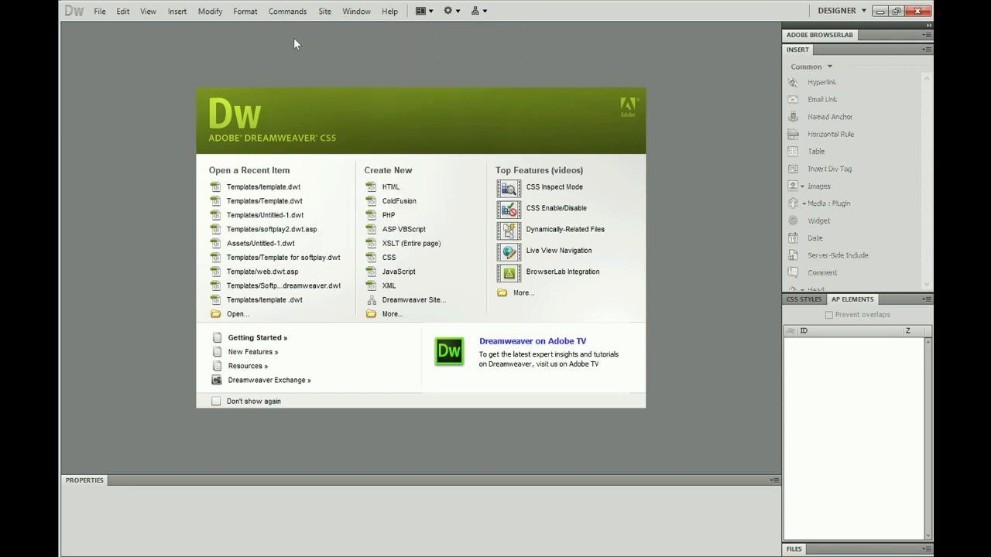
{"action": "left_click", "coordinate": [411, 302]}
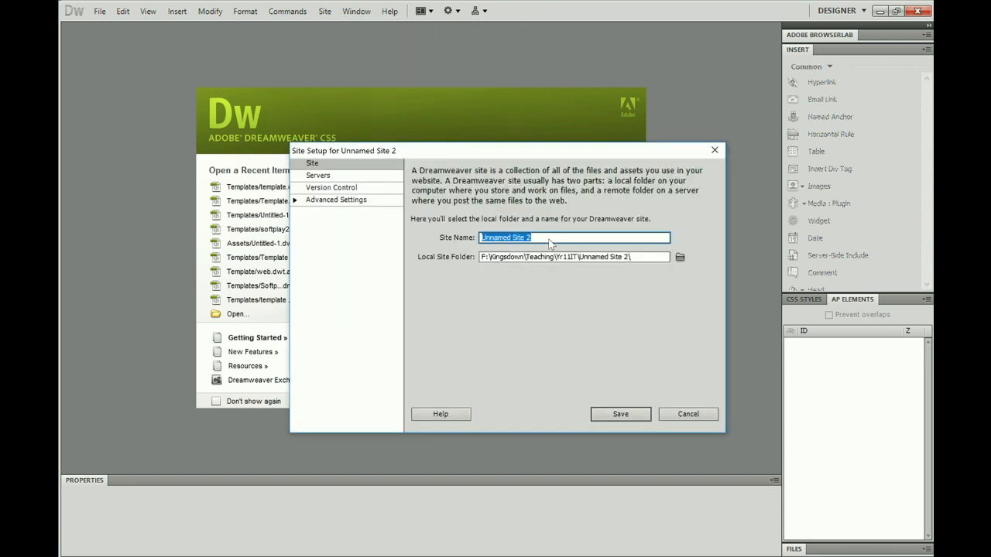
{"action": "left_click_drag", "start_coordinate": [548, 240], "coordinate": [469, 239]}
{"action": "type", "text": "softplay"}
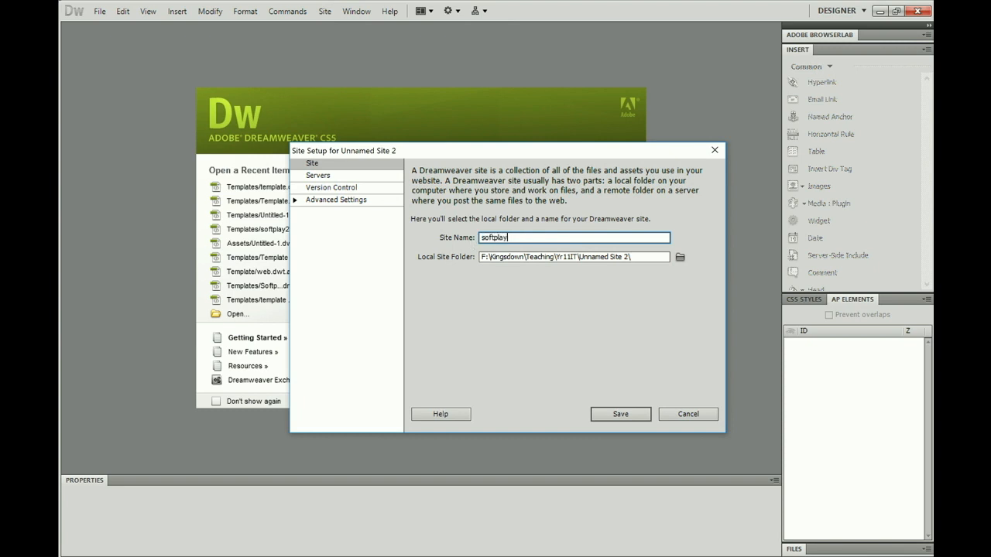
Choose the Softplay folder on the F: drive as the local site folder and save the site setup.
{"action": "left_click", "coordinate": [679, 259]}
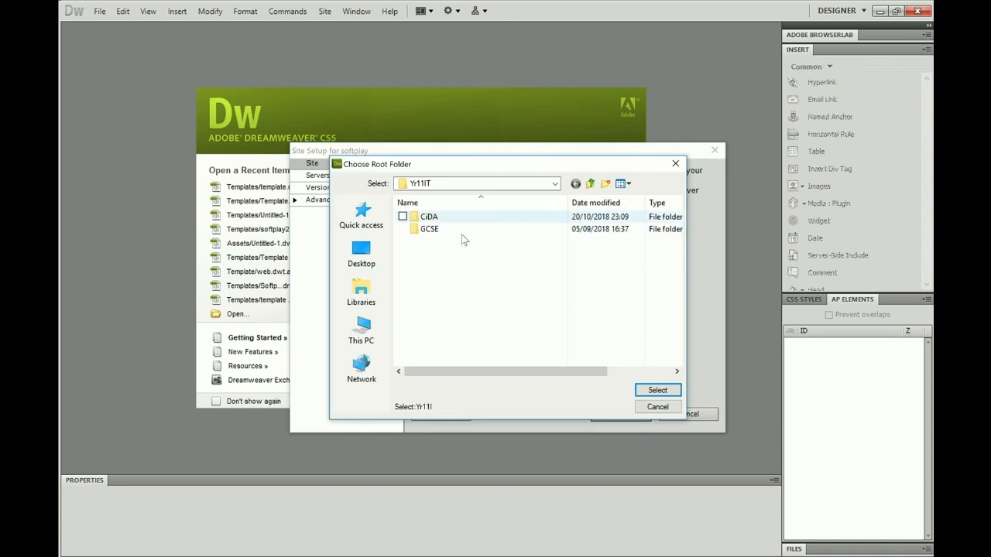
{"action": "left_click", "coordinate": [591, 184]}
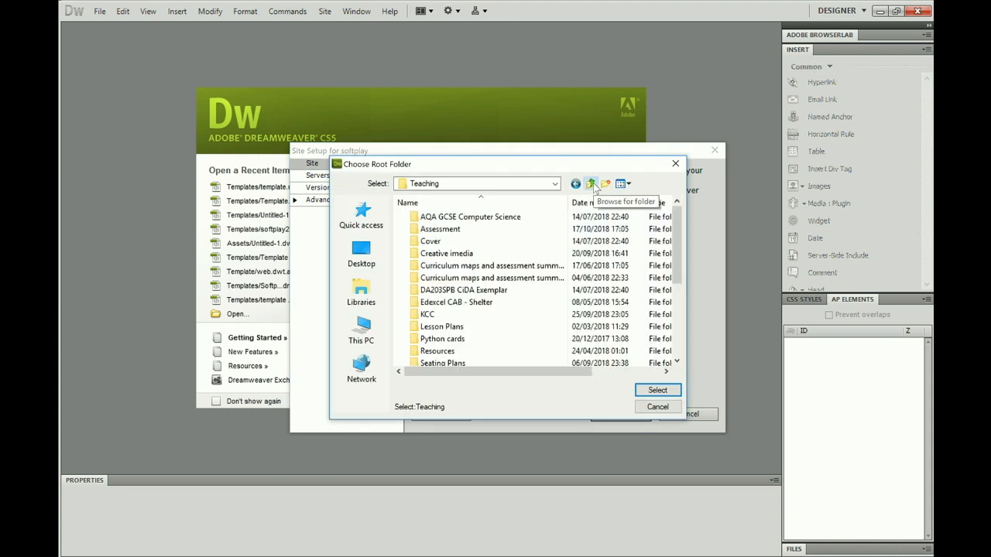
{"action": "left_click", "coordinate": [361, 333]}
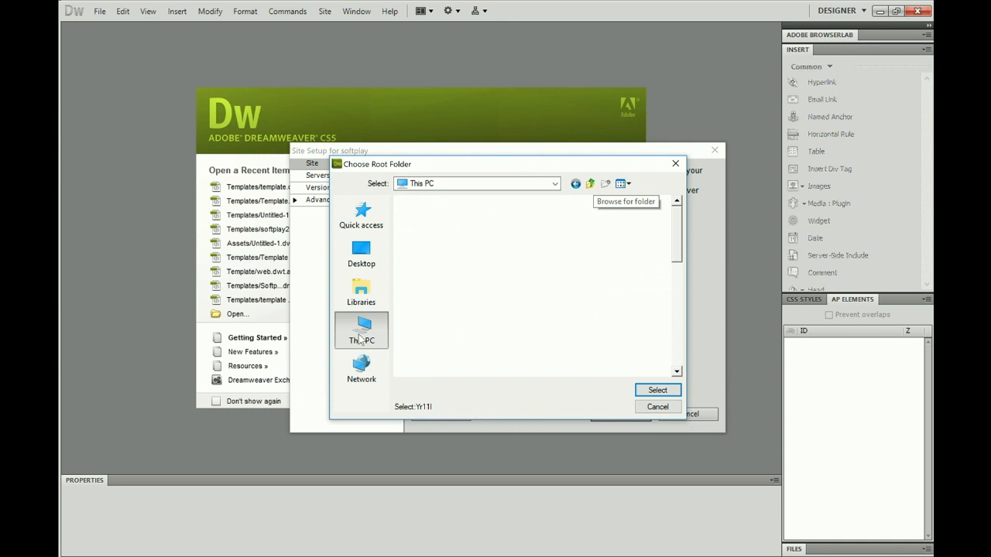
{"action": "left_click_drag", "start_coordinate": [674, 235], "coordinate": [678, 298]}
{"action": "double_click", "coordinate": [465, 316]}
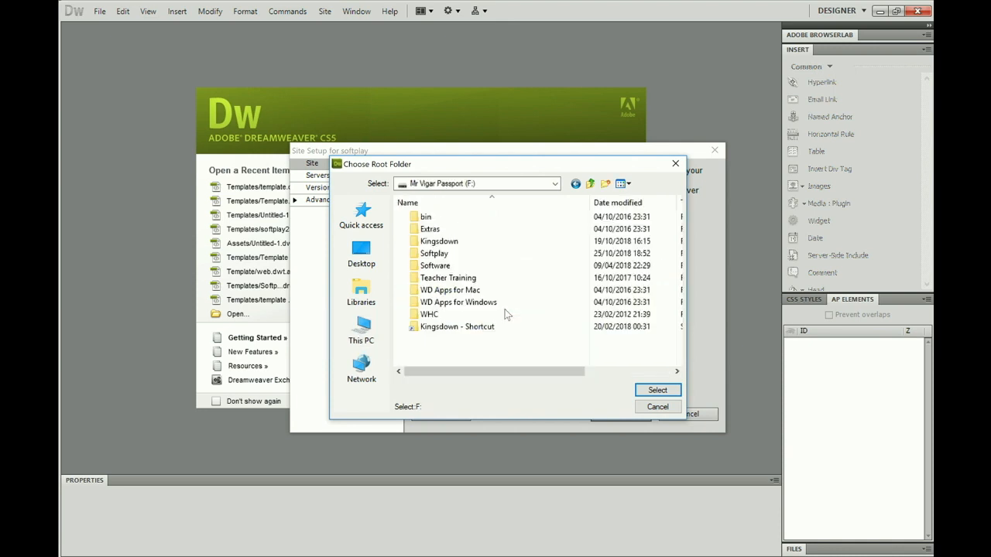
{"action": "double_click", "coordinate": [439, 254]}
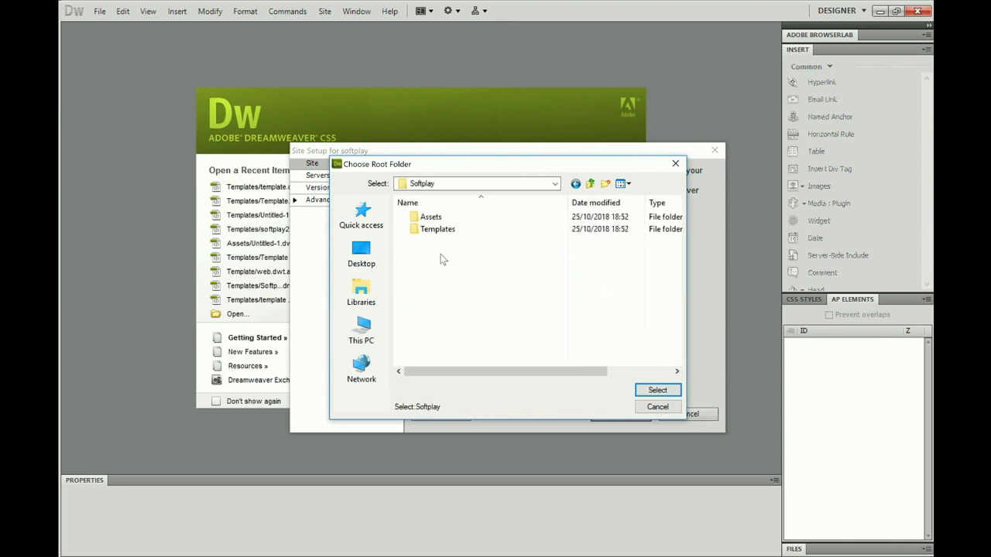
{"action": "left_click", "coordinate": [655, 390]}
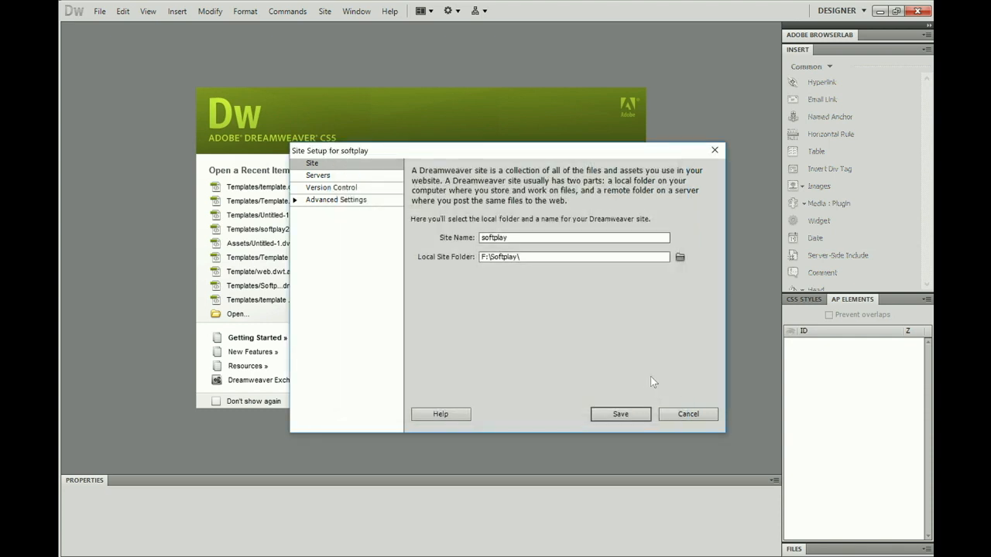
{"action": "left_click", "coordinate": [617, 414]}
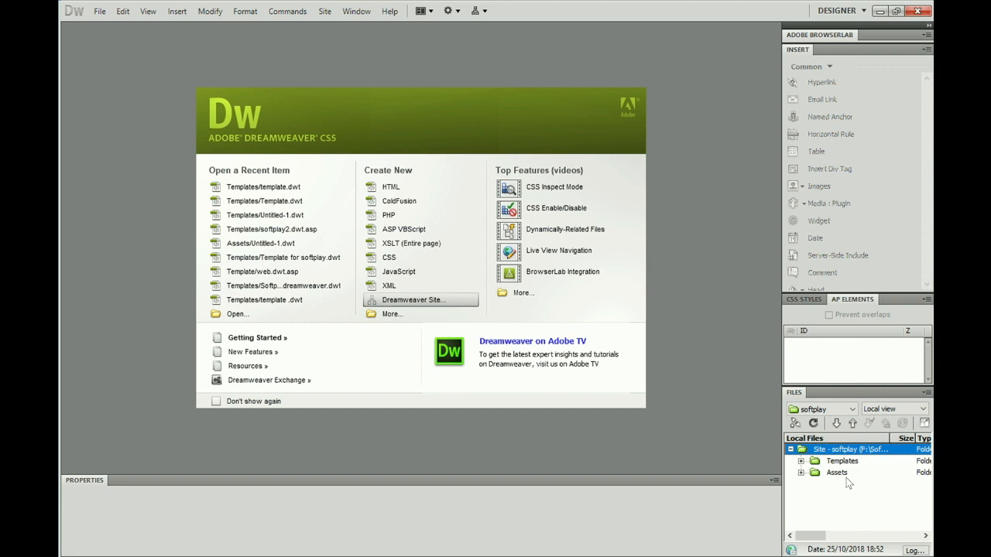
Create a new blank HTML template document with the layout set to none.
{"action": "left_click", "coordinate": [392, 315]}
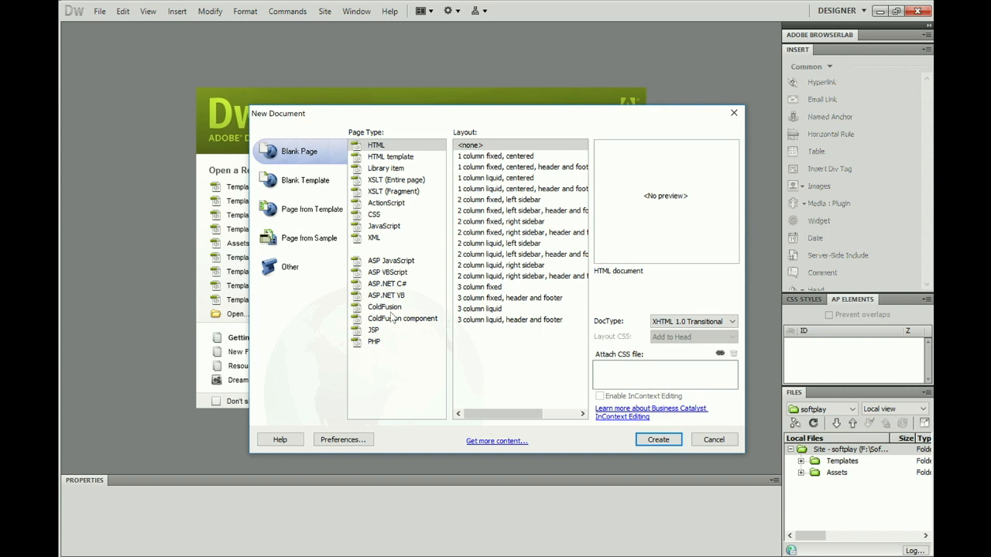
{"action": "left_click", "coordinate": [294, 183]}
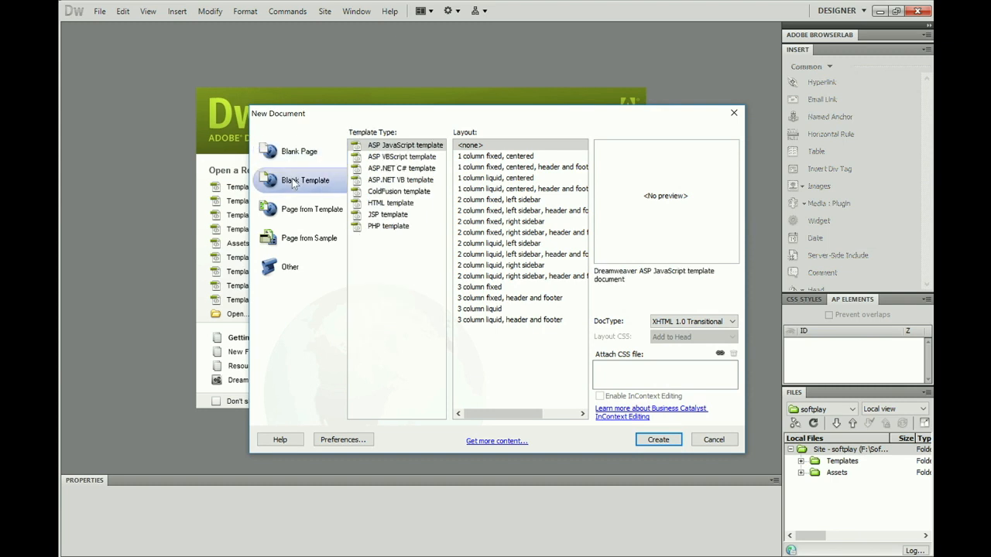
{"action": "left_click", "coordinate": [395, 204]}
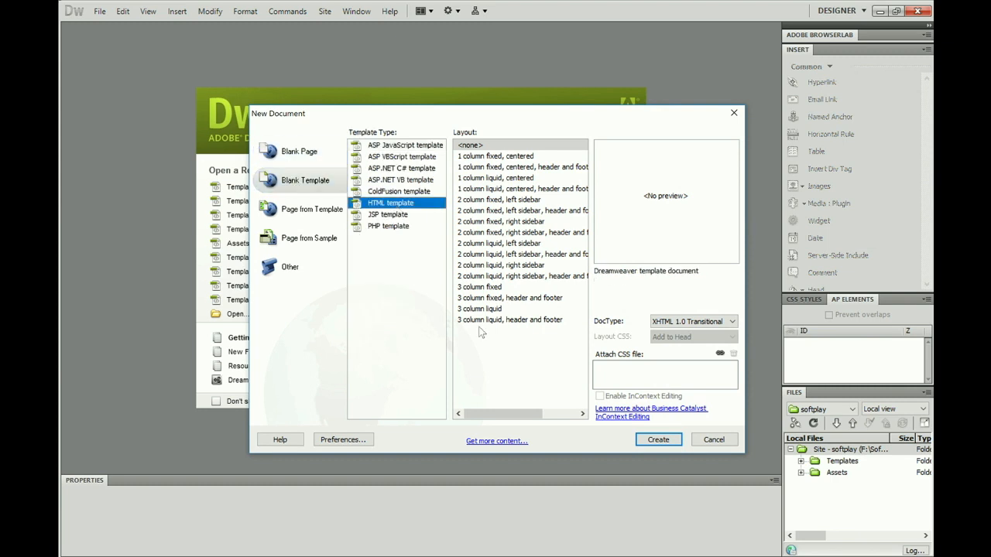
{"action": "left_click", "coordinate": [649, 440]}
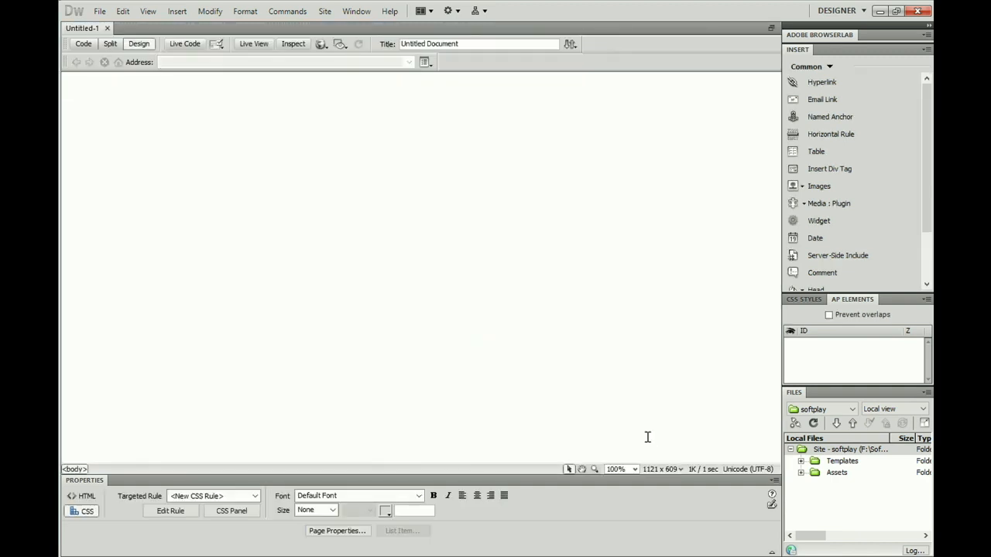
Set the page's left, right, top and bottom margins to 0 px in the page properties.
{"action": "left_click", "coordinate": [326, 534]}
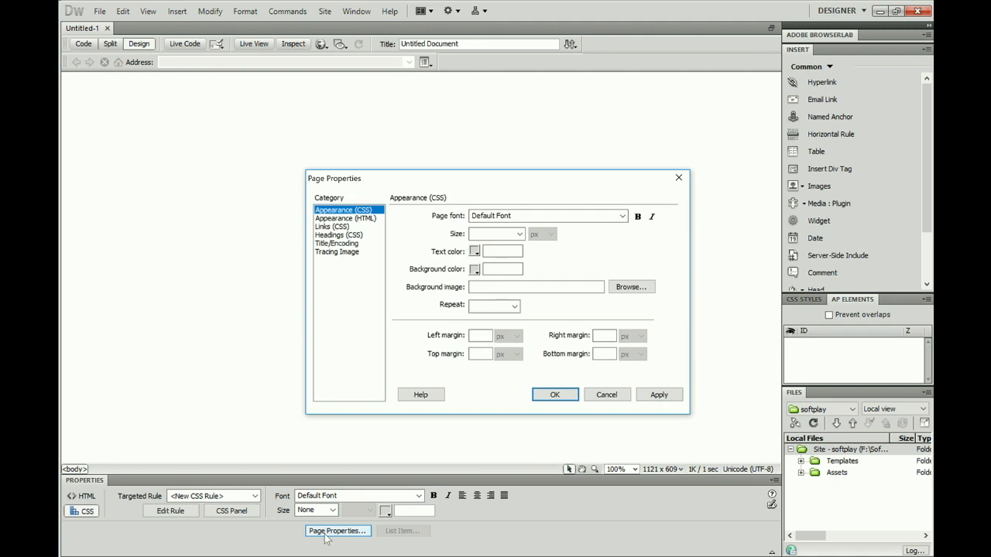
{"action": "left_click", "coordinate": [478, 340]}
{"action": "type", "text": "0"}
{"action": "left_click", "coordinate": [596, 335]}
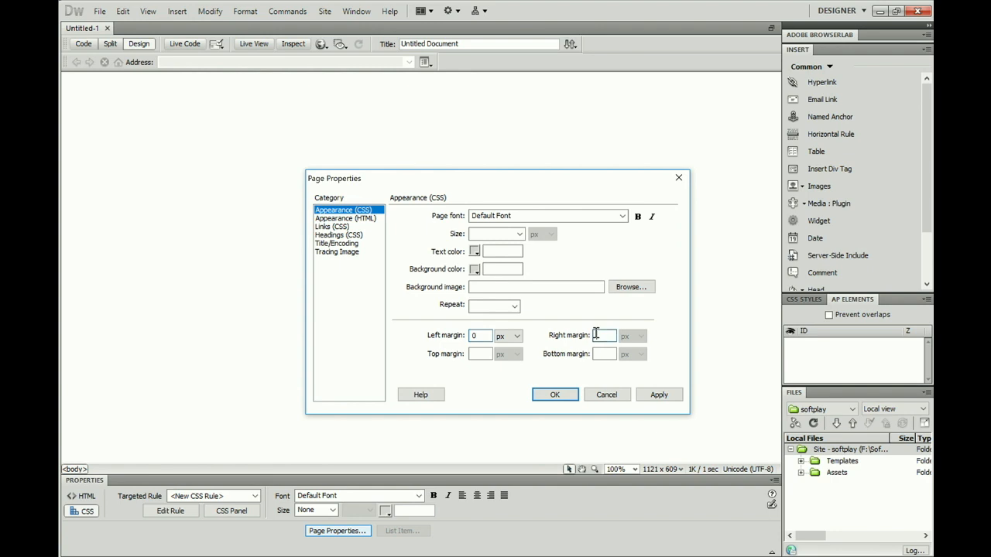
{"action": "type", "text": "0"}
{"action": "left_click", "coordinate": [476, 355]}
{"action": "type", "text": "0"}
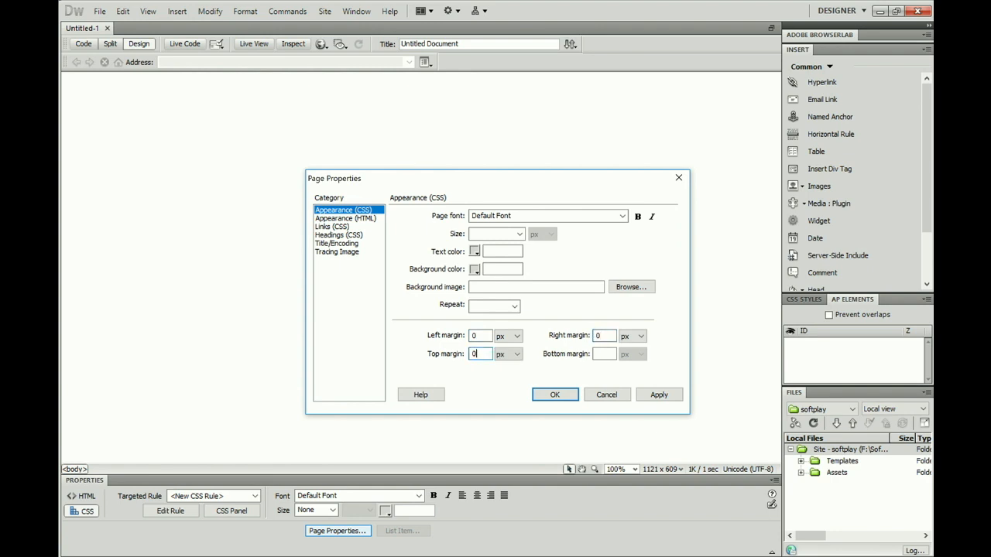
{"action": "left_click", "coordinate": [601, 354]}
{"action": "type", "text": "0"}
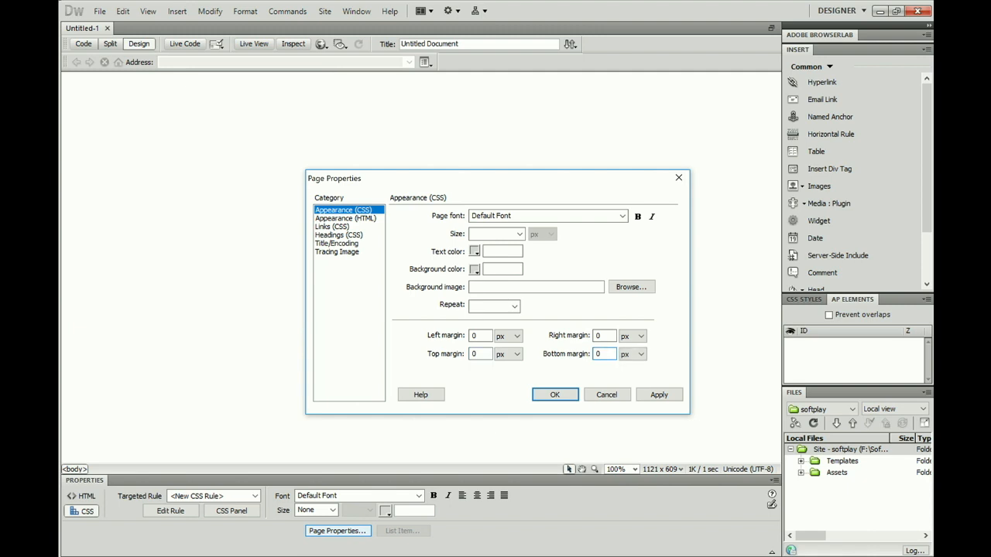
{"action": "left_click", "coordinate": [554, 396]}
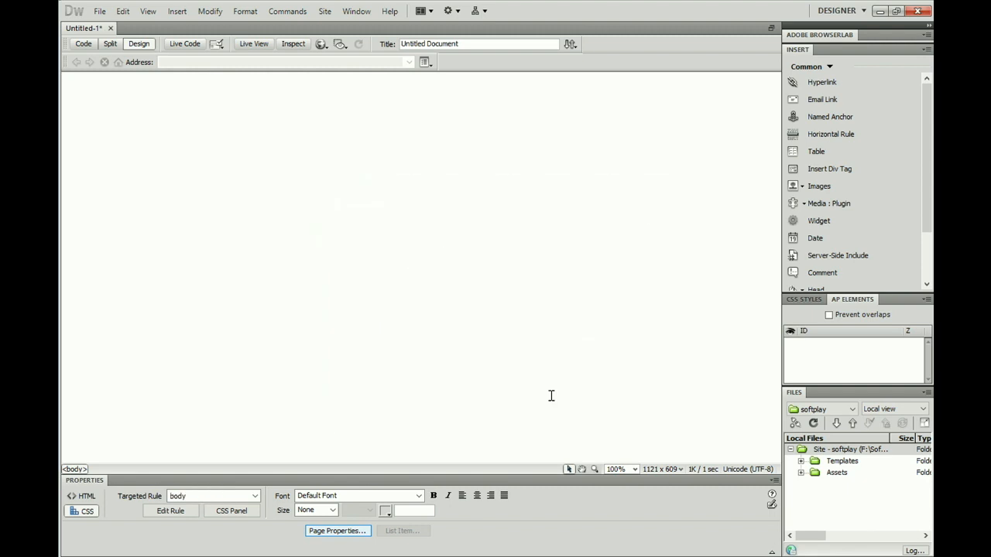
Insert an AP Div on the blank page and expose its full list of CSS properties for editing.
{"action": "left_click", "coordinate": [176, 12]}
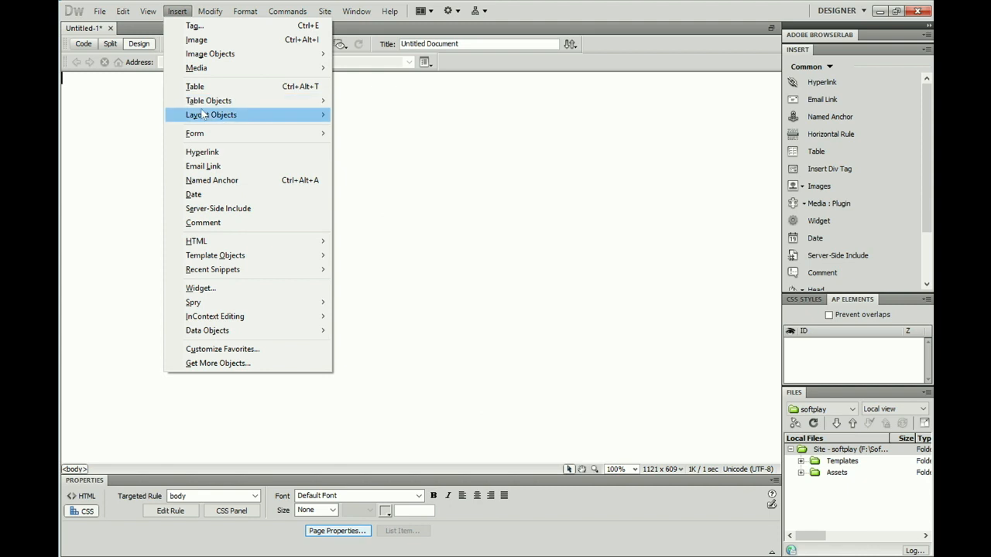
{"action": "mouse_move", "coordinate": [208, 114]}
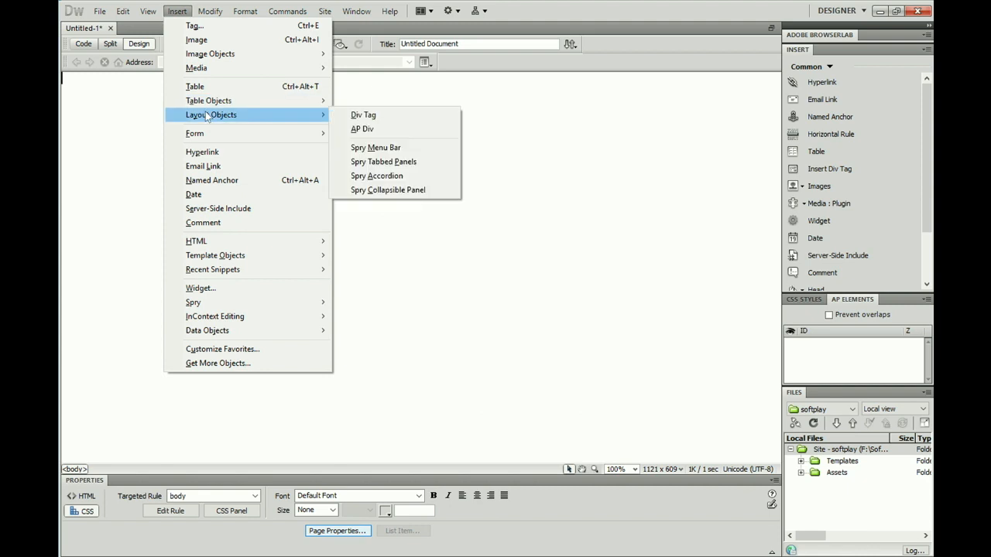
{"action": "left_click", "coordinate": [360, 130]}
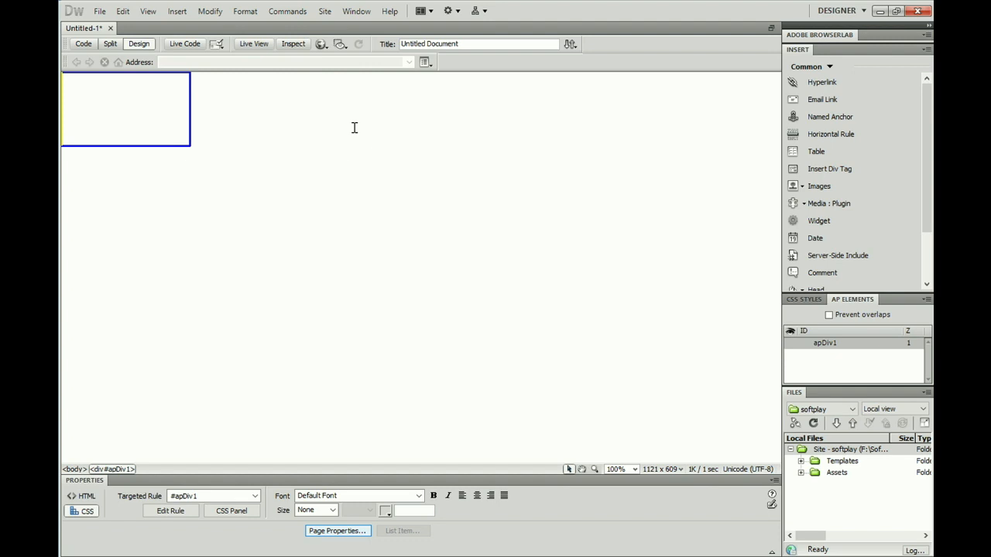
{"action": "left_click", "coordinate": [809, 302]}
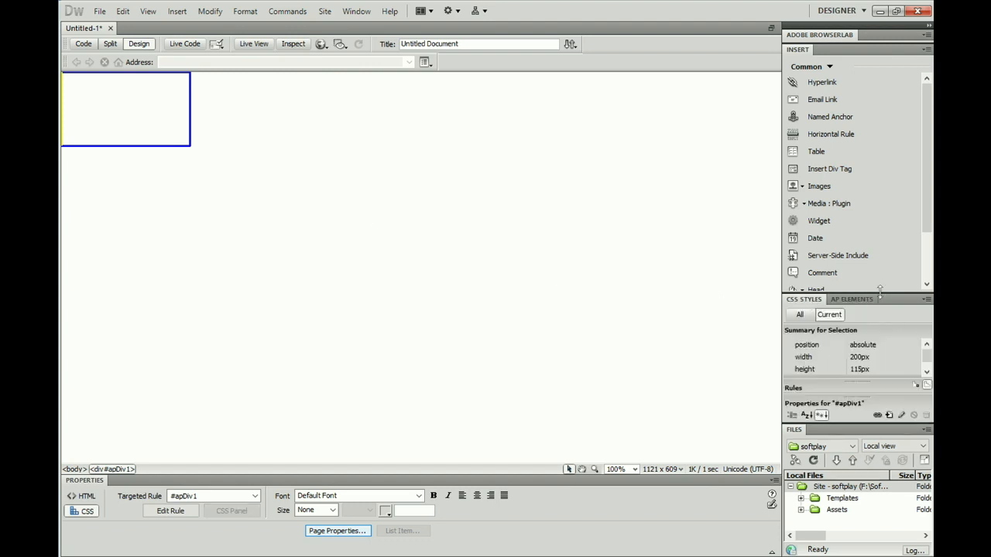
{"action": "left_click_drag", "start_coordinate": [880, 289], "coordinate": [884, 143]}
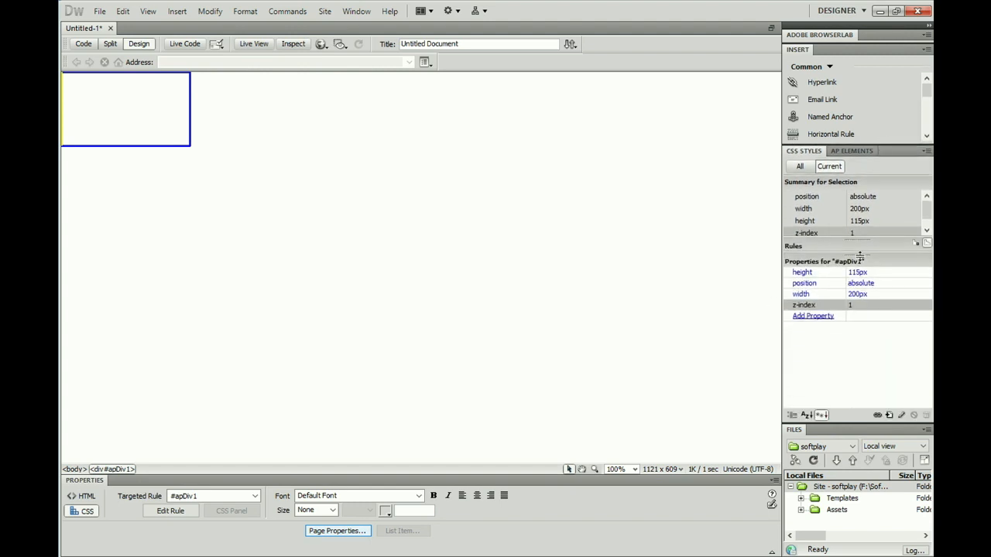
Set the AP Div's width to 1366 px and its height to 800 px.
{"action": "left_click", "coordinate": [852, 297]}
{"action": "type", "text": "1366"}
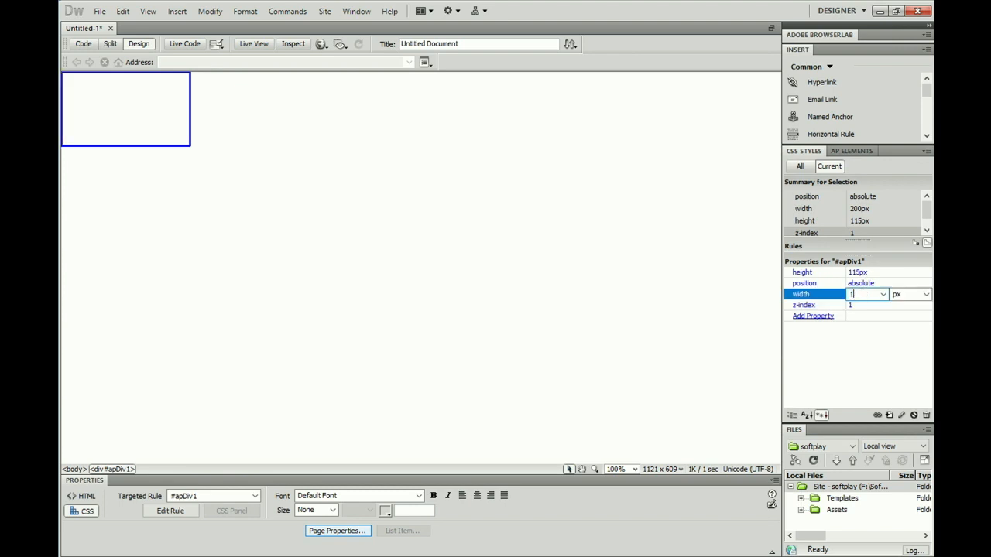
{"action": "left_click", "coordinate": [855, 272]}
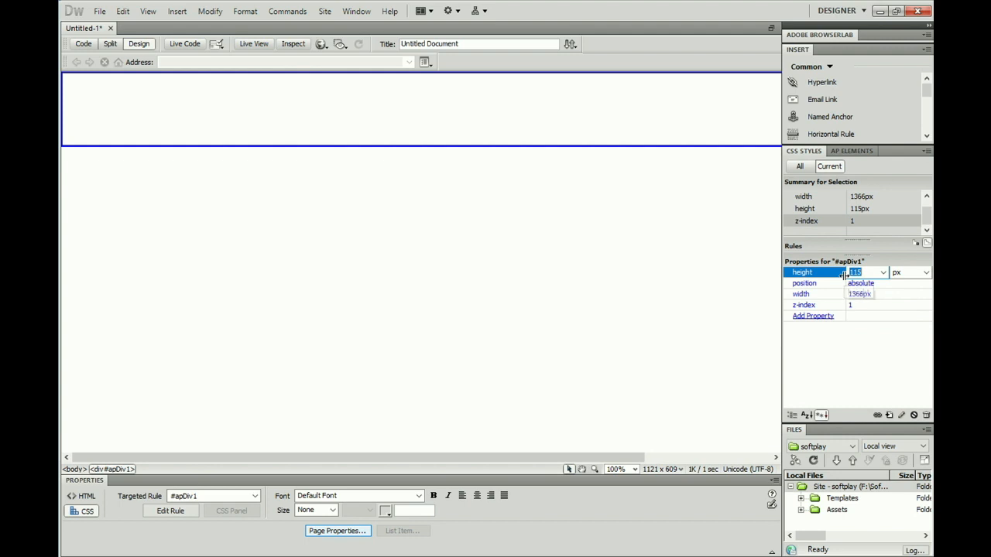
{"action": "type", "text": "800"}
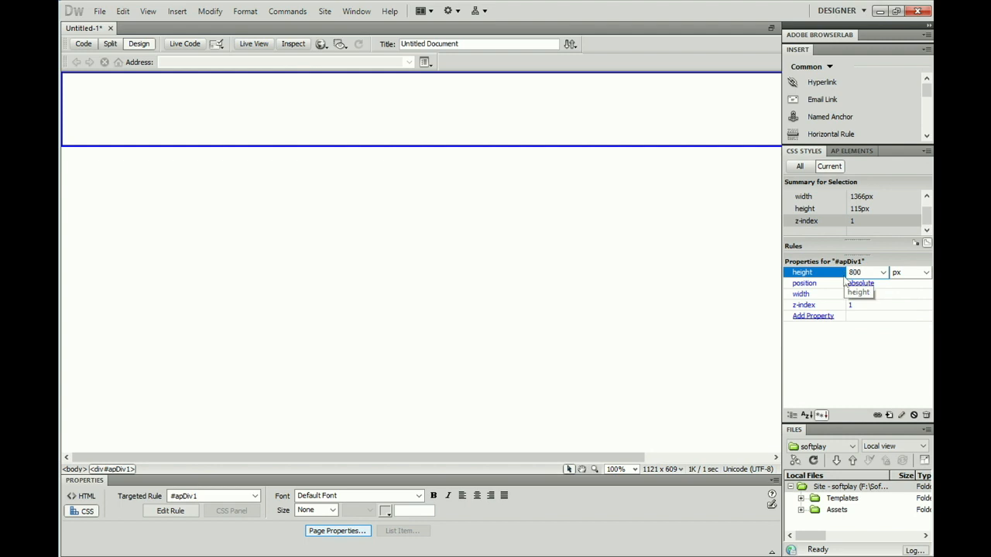
{"action": "key", "text": "Return"}
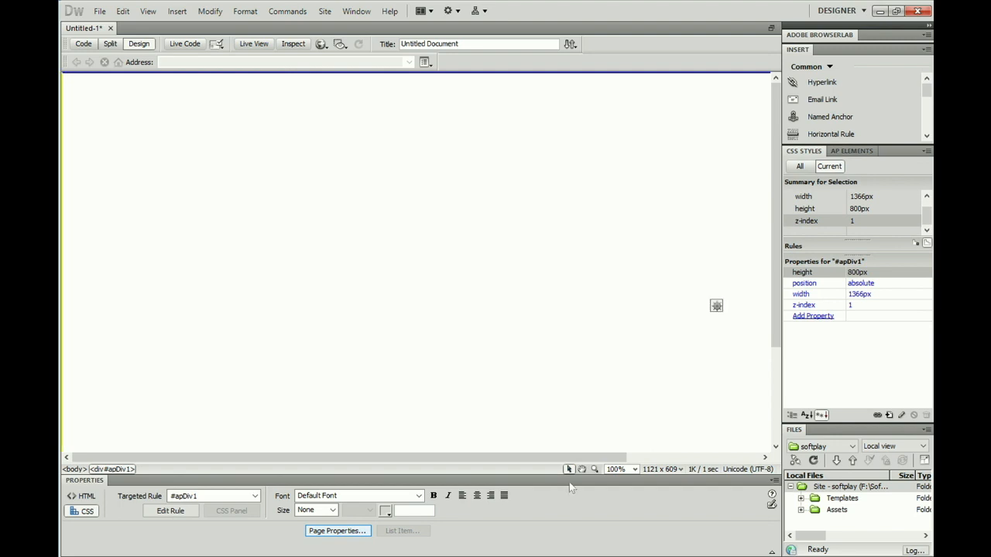
Insert a second AP Div inside the page-sized AP Div, with the page magnification at 70%.
{"action": "double_click", "coordinate": [608, 470]}
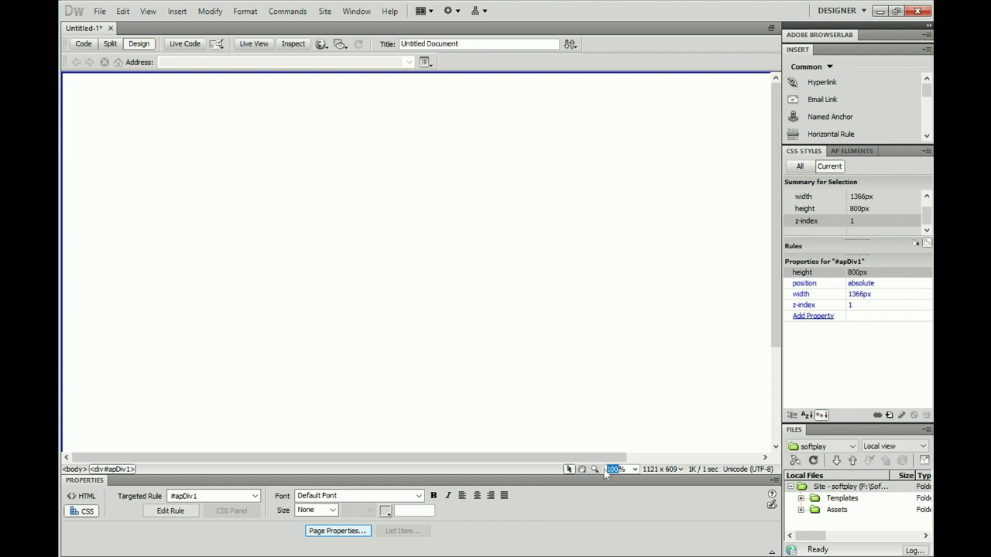
{"action": "type", "text": "70"}
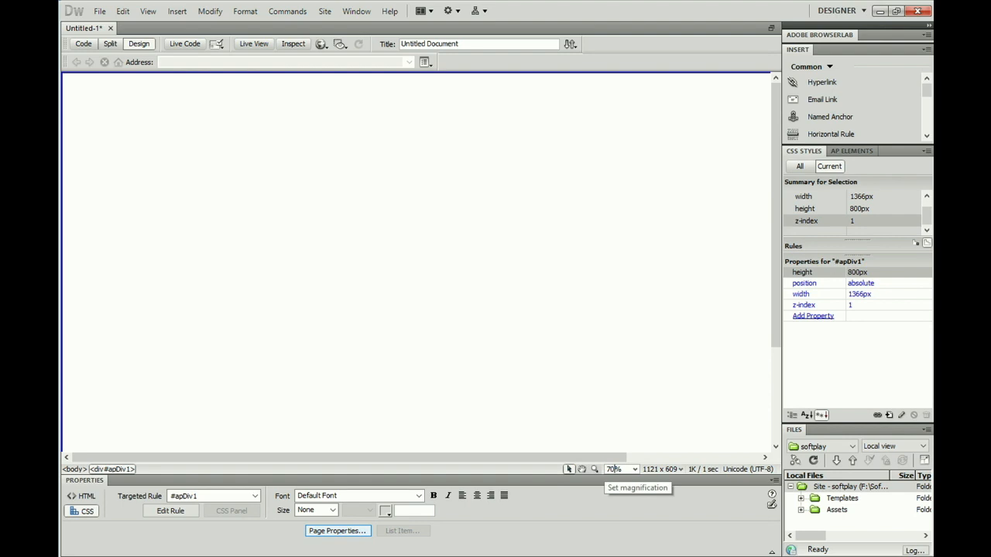
{"action": "key", "text": "Return"}
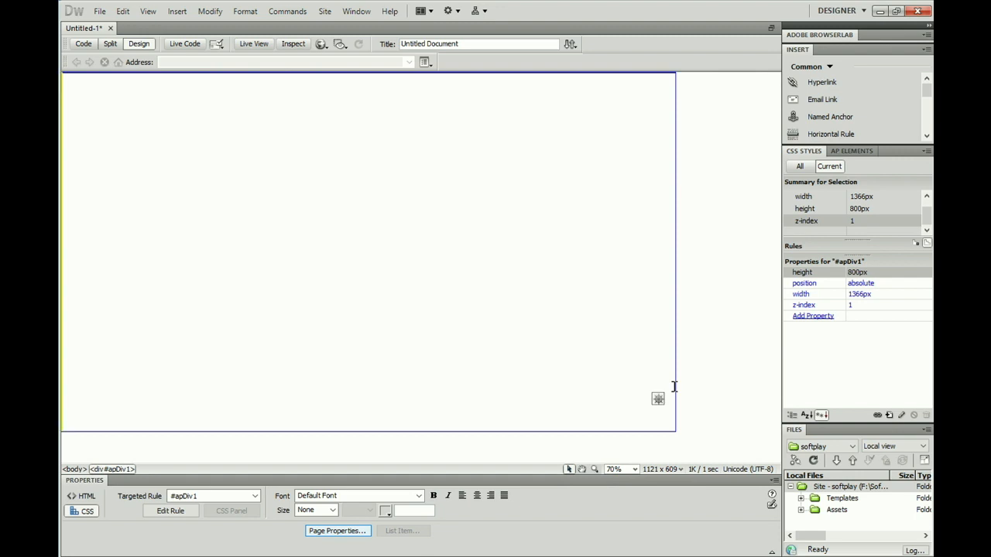
{"action": "left_click", "coordinate": [176, 12]}
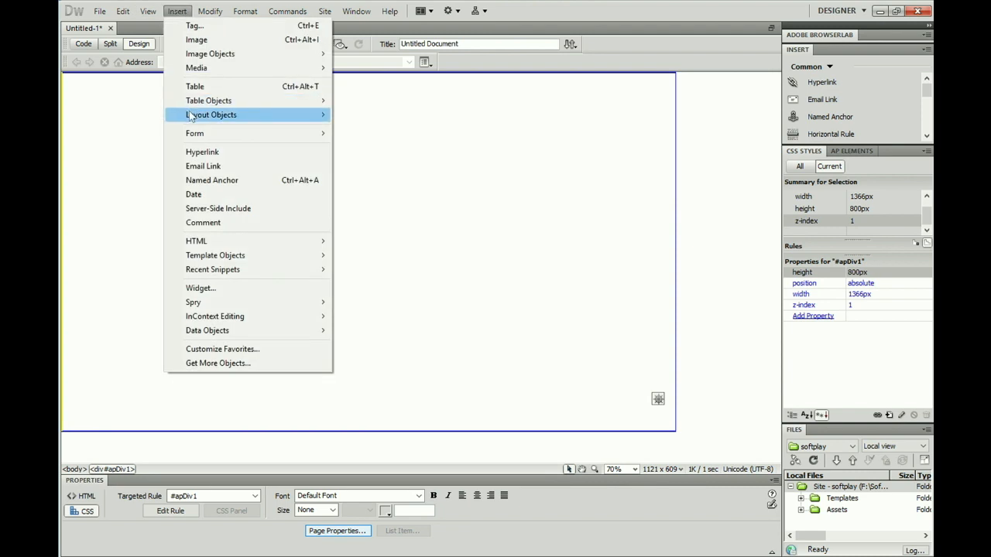
{"action": "mouse_move", "coordinate": [190, 116]}
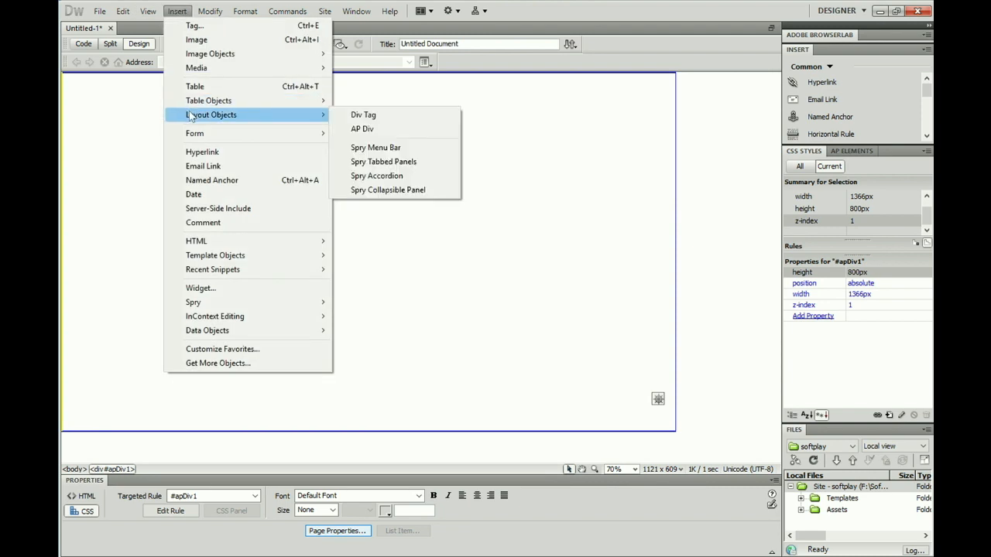
{"action": "left_click", "coordinate": [367, 130]}
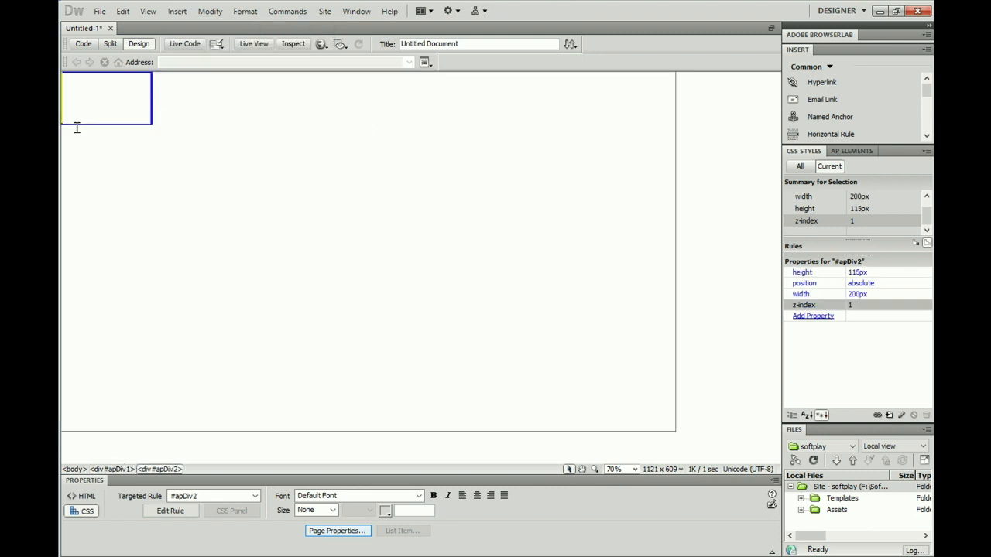
Set the nested AP Div's width to 1366 px and height to 150 px, and check the sticky-note task list.
{"action": "left_click", "coordinate": [852, 294]}
{"action": "type", "text": "13"}
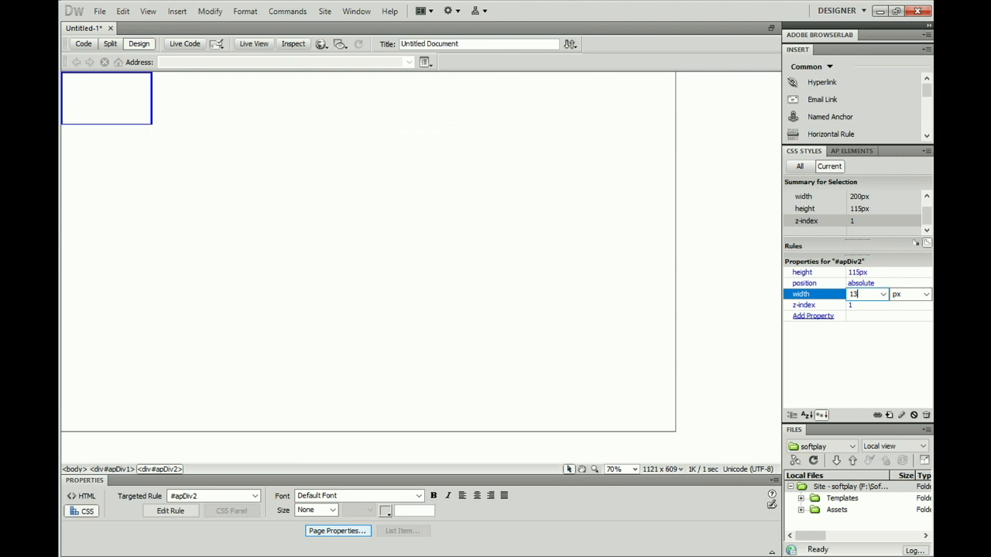
{"action": "type", "text": "66"}
{"action": "left_click", "coordinate": [854, 272]}
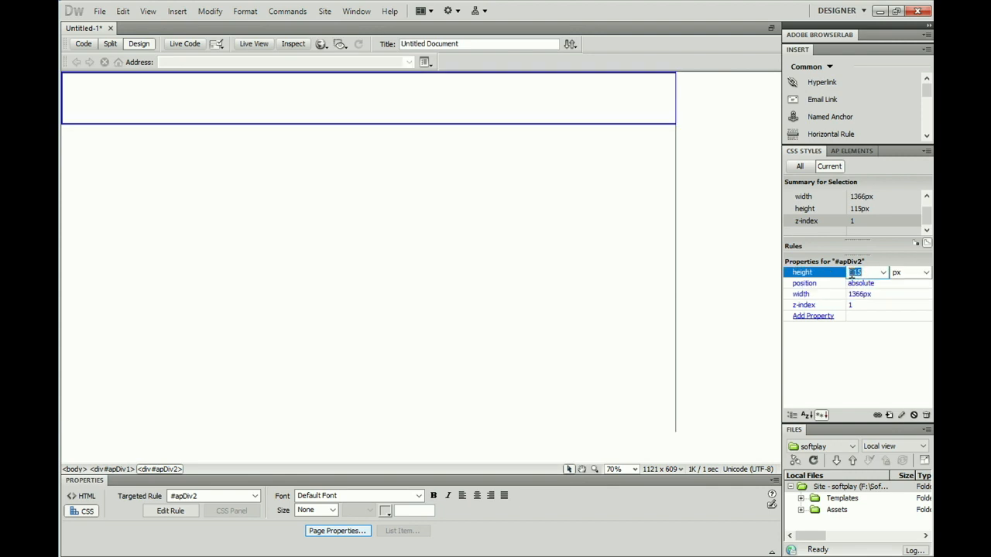
{"action": "type", "text": "150"}
{"action": "key", "text": "Return"}
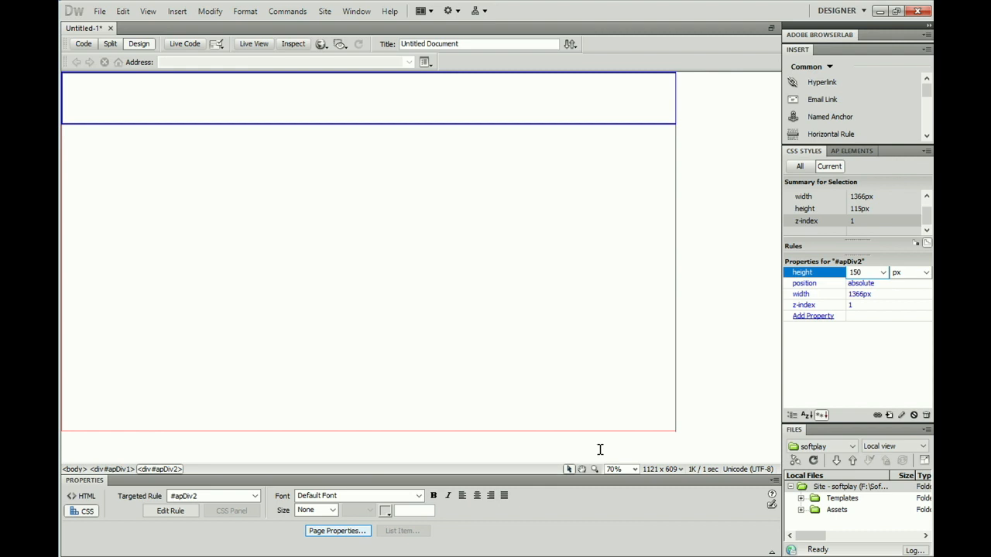
{"action": "left_click", "coordinate": [397, 556]}
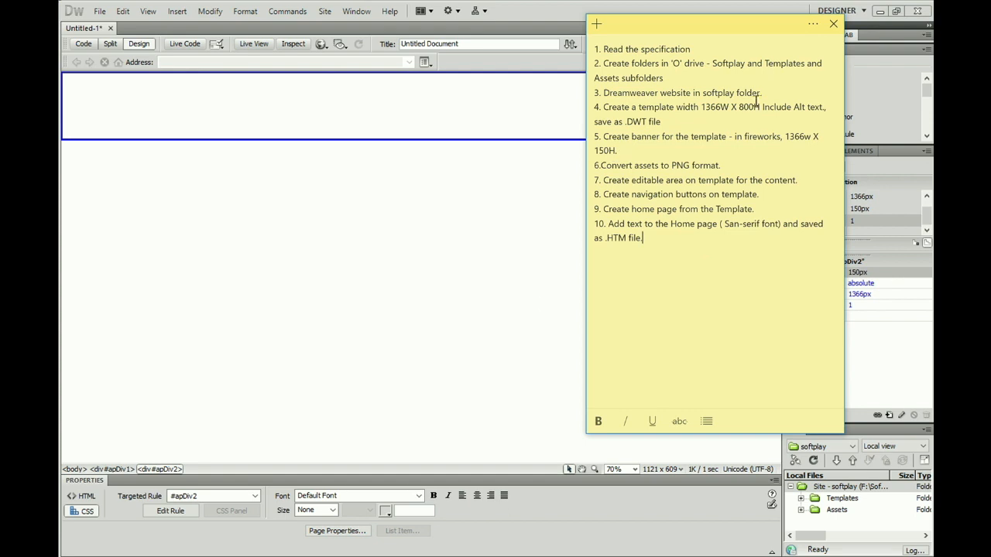
{"action": "left_click", "coordinate": [544, 303]}
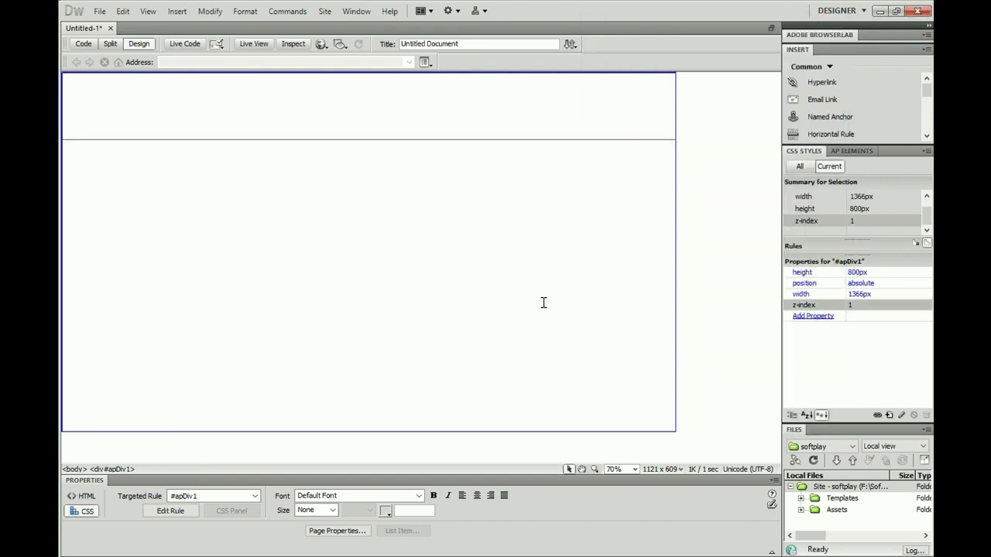
Insert a third AP Div and move it just below the banner div, at about left -3 px and top 154 px.
{"action": "left_click", "coordinate": [621, 140]}
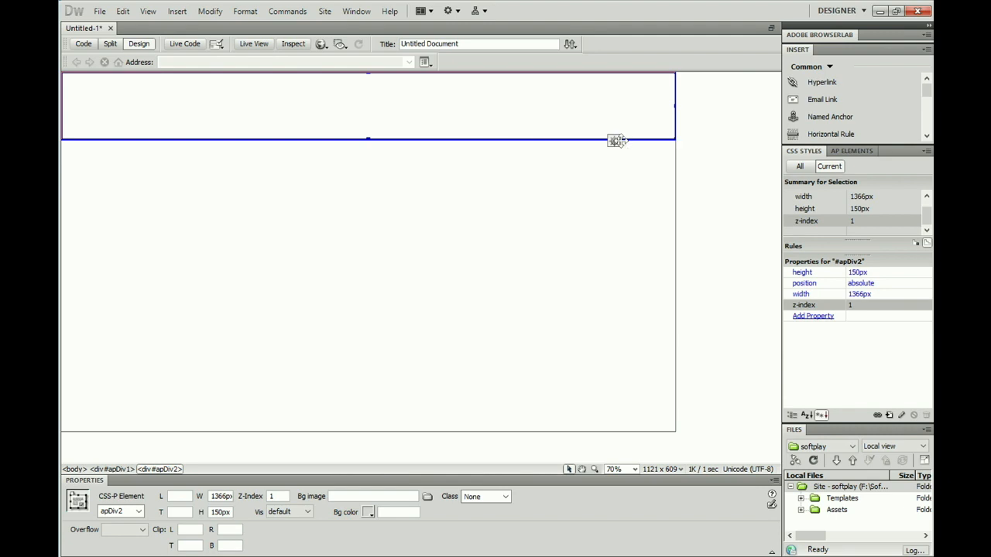
{"action": "left_click", "coordinate": [173, 13]}
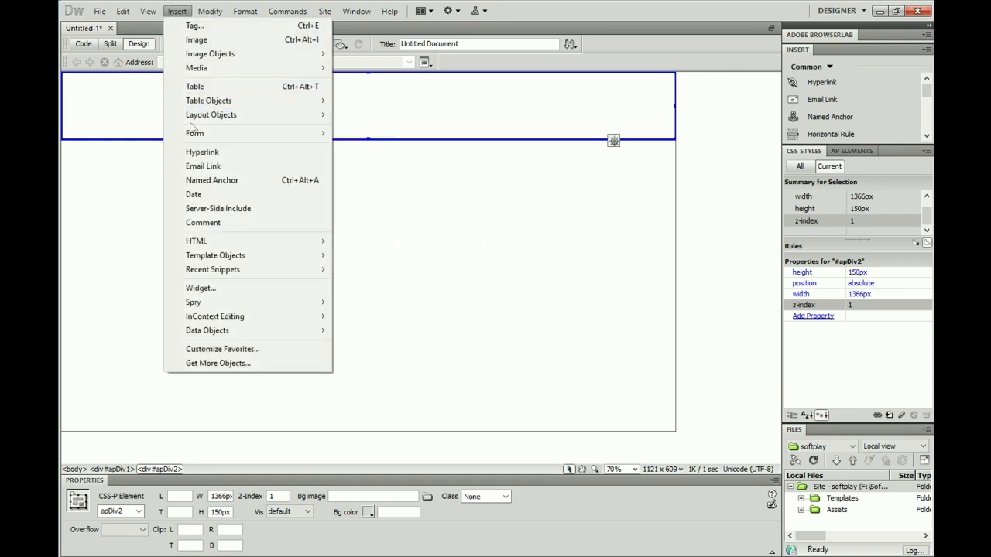
{"action": "mouse_move", "coordinate": [255, 115]}
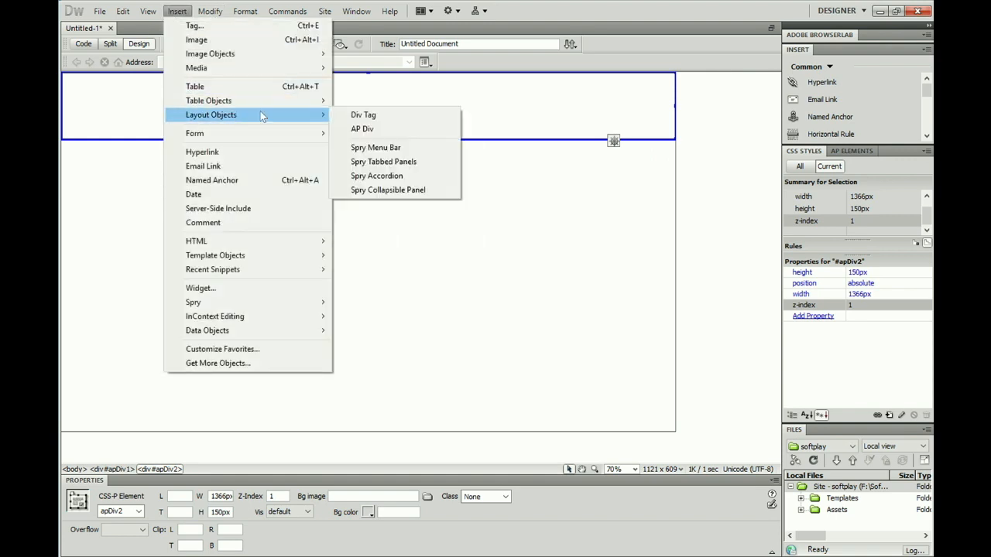
{"action": "left_click", "coordinate": [361, 130]}
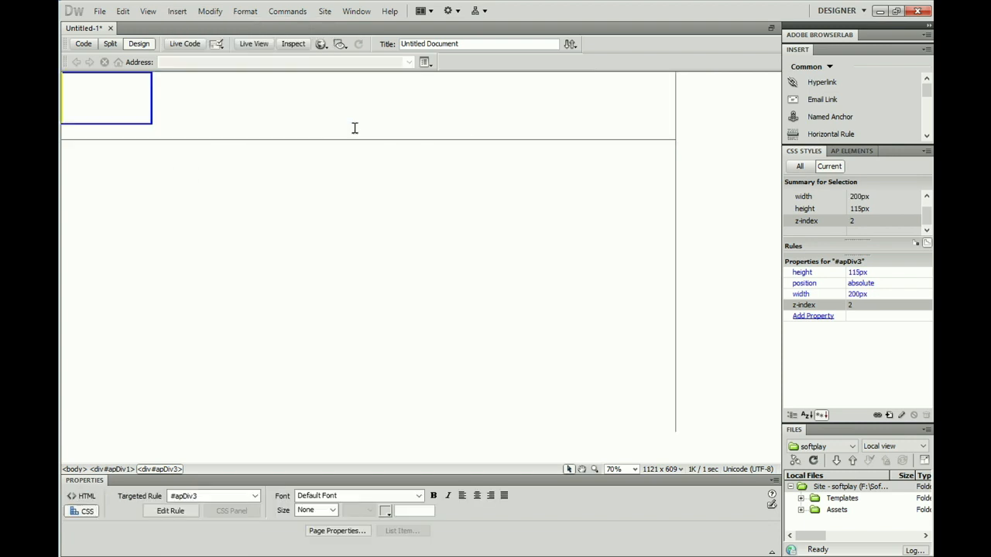
{"action": "left_click", "coordinate": [108, 72]}
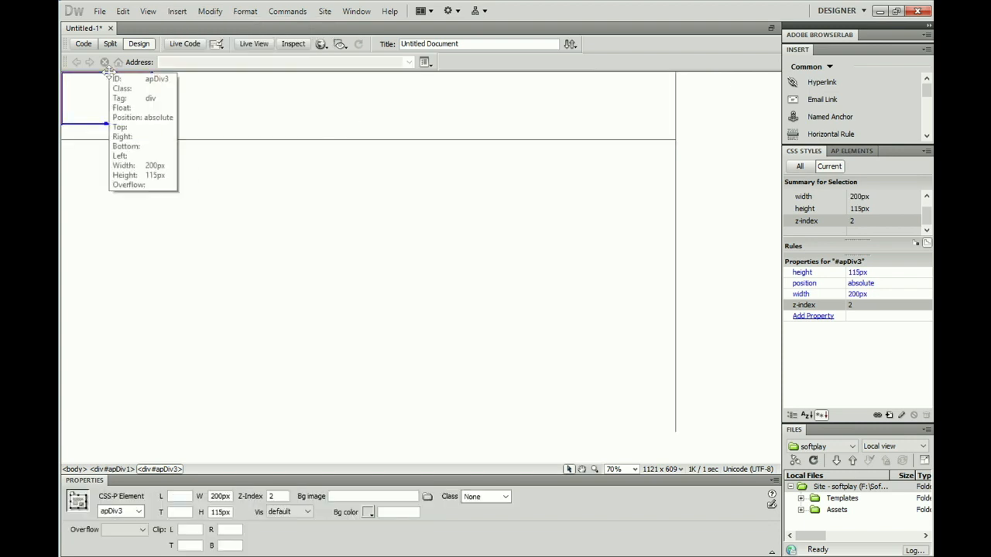
{"action": "left_click_drag", "start_coordinate": [108, 72], "coordinate": [107, 144]}
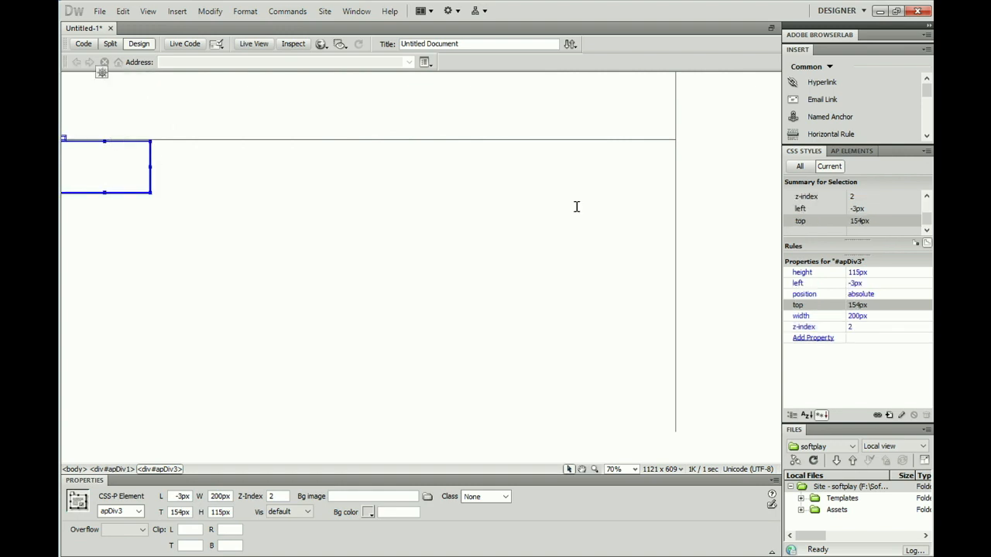
Set the third AP Div's width to 1366 px and height to 50 px, and select it on the page.
{"action": "left_click", "coordinate": [854, 317]}
{"action": "type", "text": "13"}
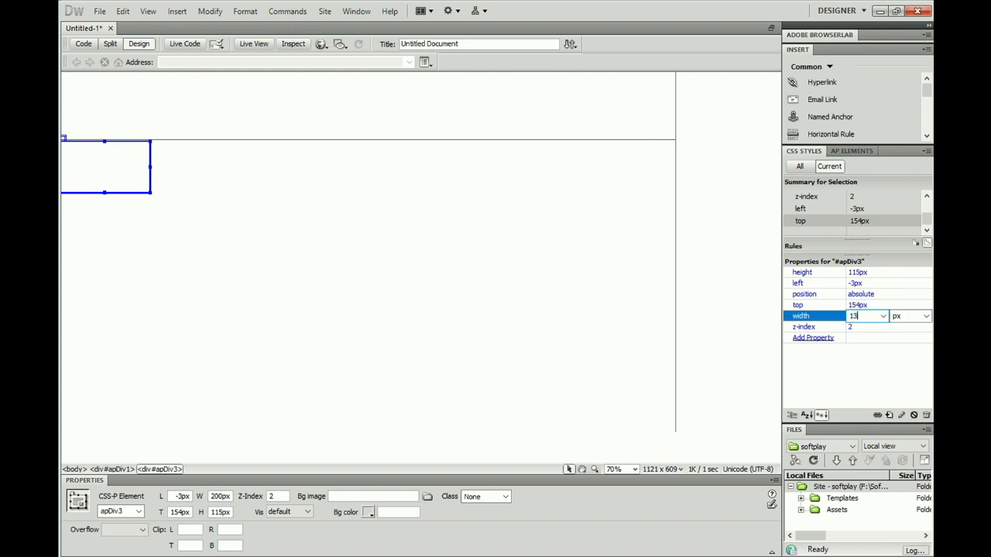
{"action": "type", "text": "66"}
{"action": "left_click", "coordinate": [855, 272]}
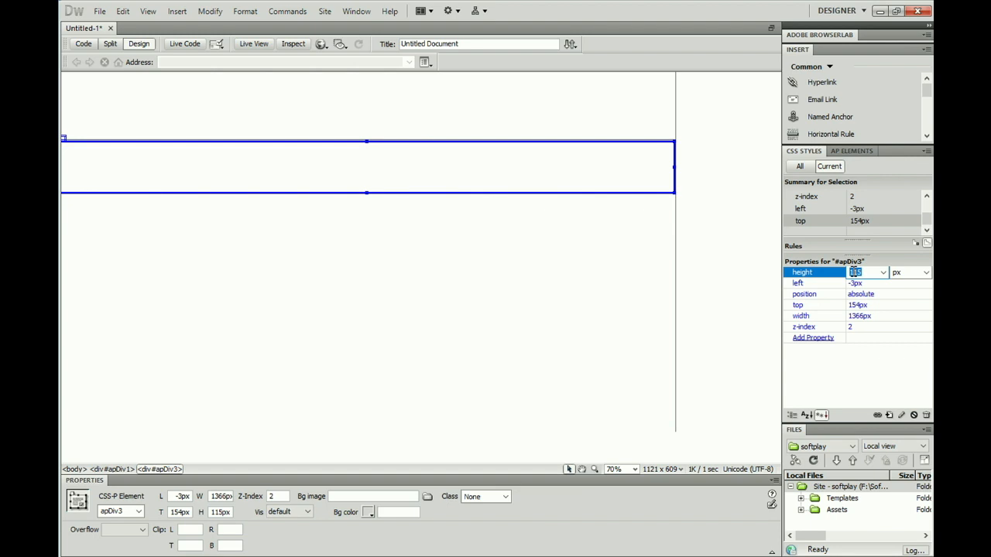
{"action": "type", "text": "50"}
{"action": "left_click", "coordinate": [643, 316]}
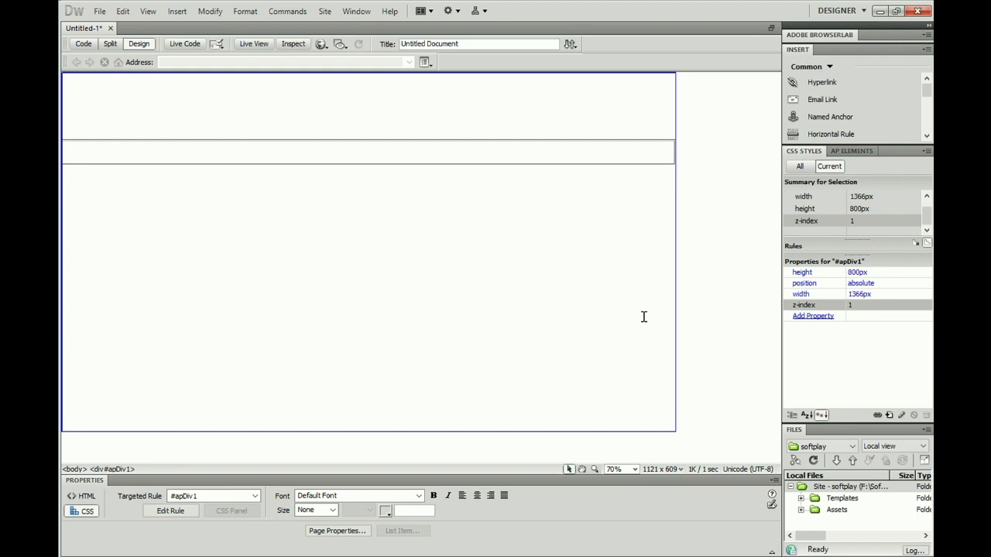
{"action": "left_click", "coordinate": [654, 164]}
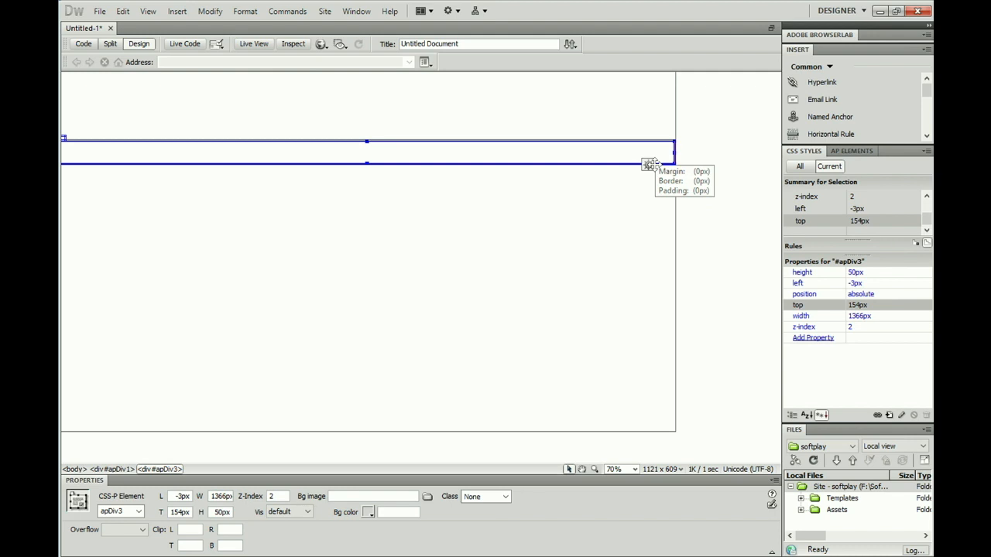
Nudge the third AP Div to left -1 px and top 152 px so it lines up with the banner div.
{"action": "key", "text": "Right"}
{"action": "key", "text": "Right"}
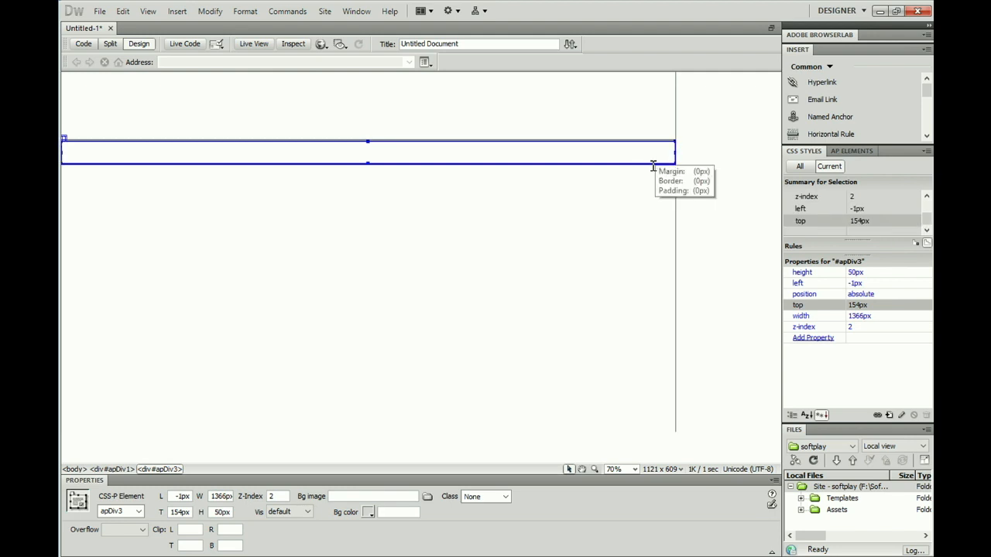
{"action": "key", "text": "Up"}
{"action": "key", "text": "Up"}
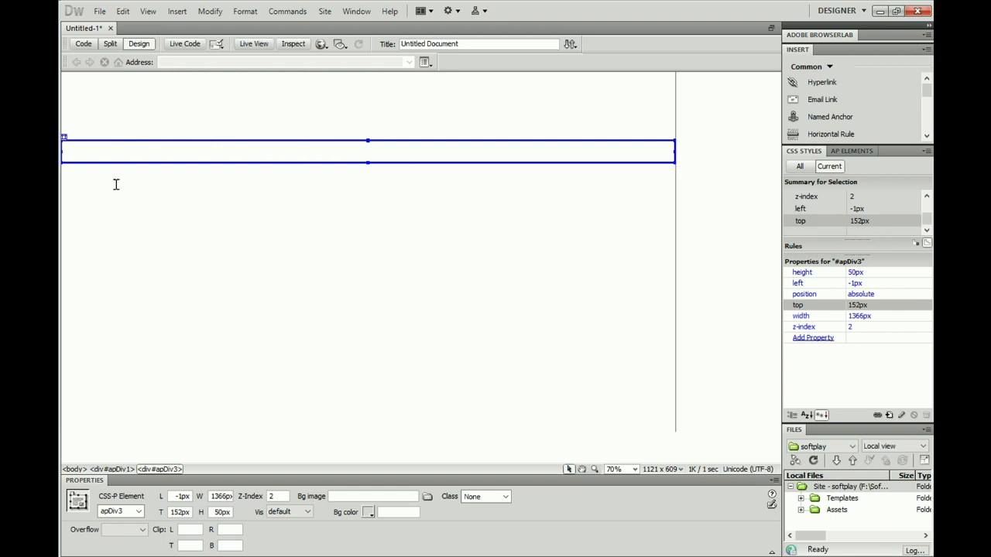
Insert a fourth AP Div and move it just below the third div, at about left -1 px and top 204 px.
{"action": "left_click", "coordinate": [175, 11]}
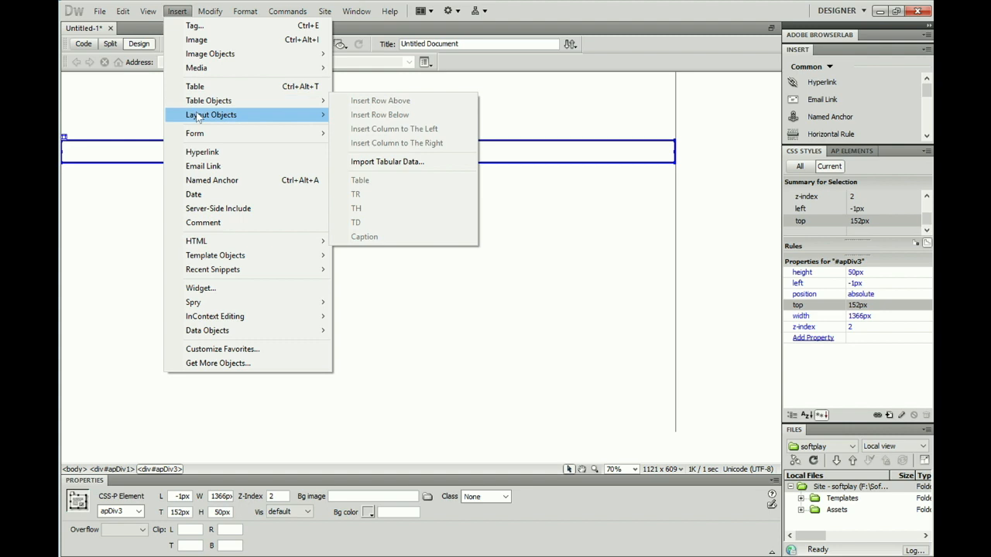
{"action": "mouse_move", "coordinate": [196, 119]}
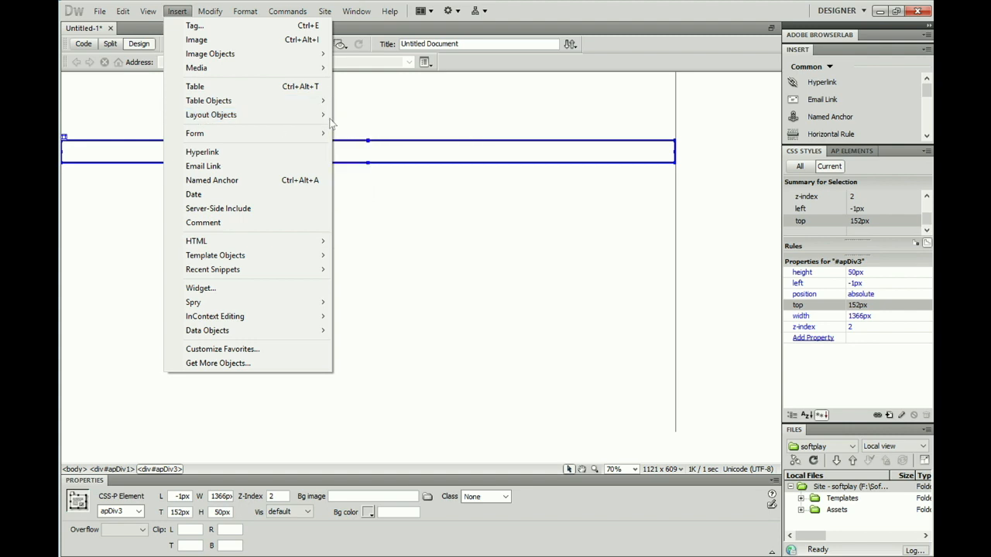
{"action": "left_click", "coordinate": [362, 129]}
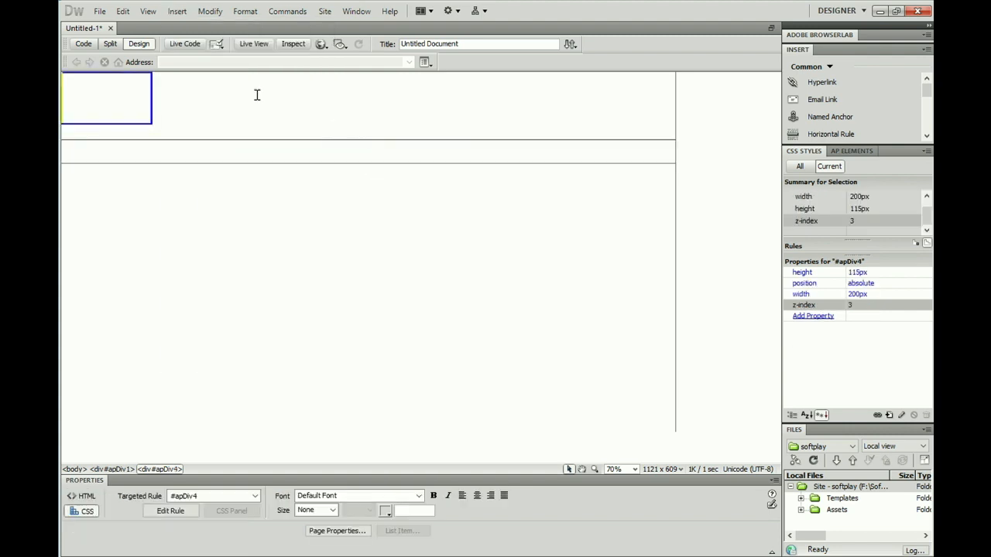
{"action": "left_click", "coordinate": [130, 123]}
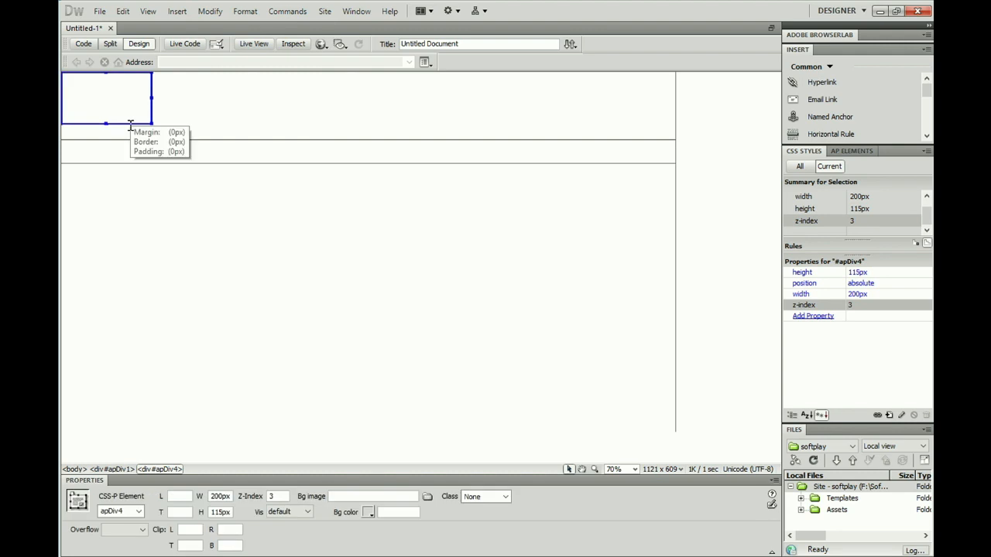
{"action": "mouse_move", "coordinate": [128, 125]}
{"action": "left_mouse_down"}
{"action": "mouse_move", "coordinate": [117, 154]}
{"action": "mouse_move", "coordinate": [125, 218]}
{"action": "left_mouse_up"}
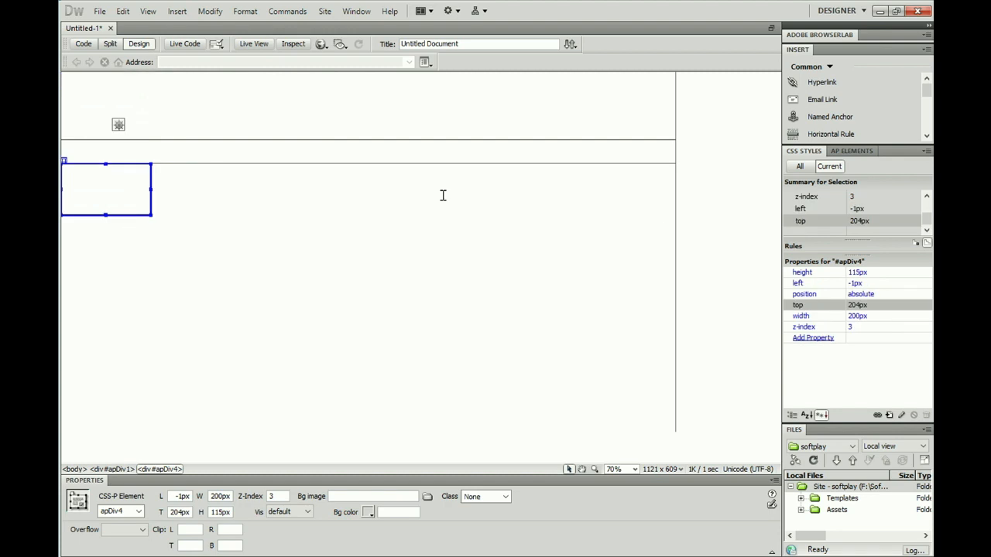
Set the fourth AP Div's width to 1366 px and height to 600 px, and deselect it.
{"action": "left_click", "coordinate": [853, 316]}
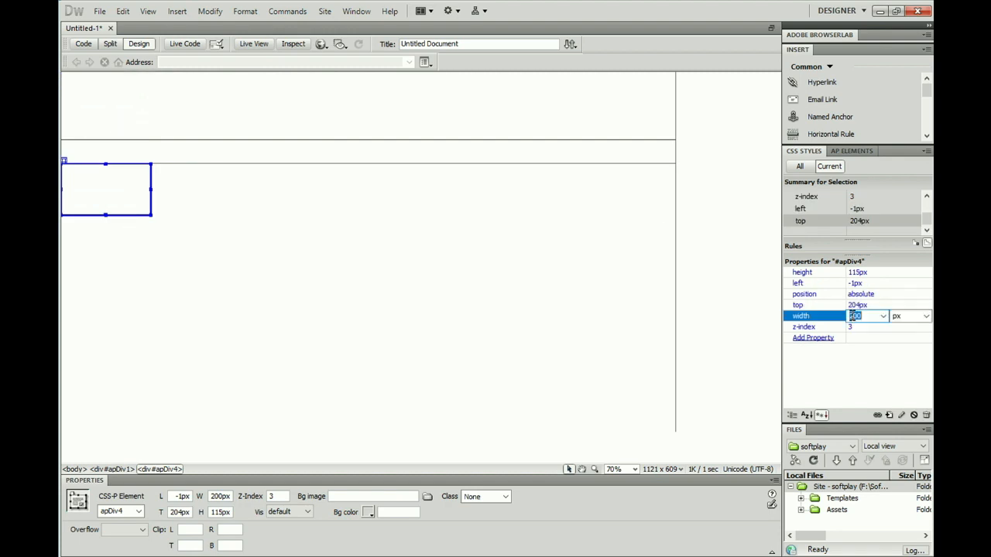
{"action": "type", "text": "1366"}
{"action": "left_click", "coordinate": [854, 272]}
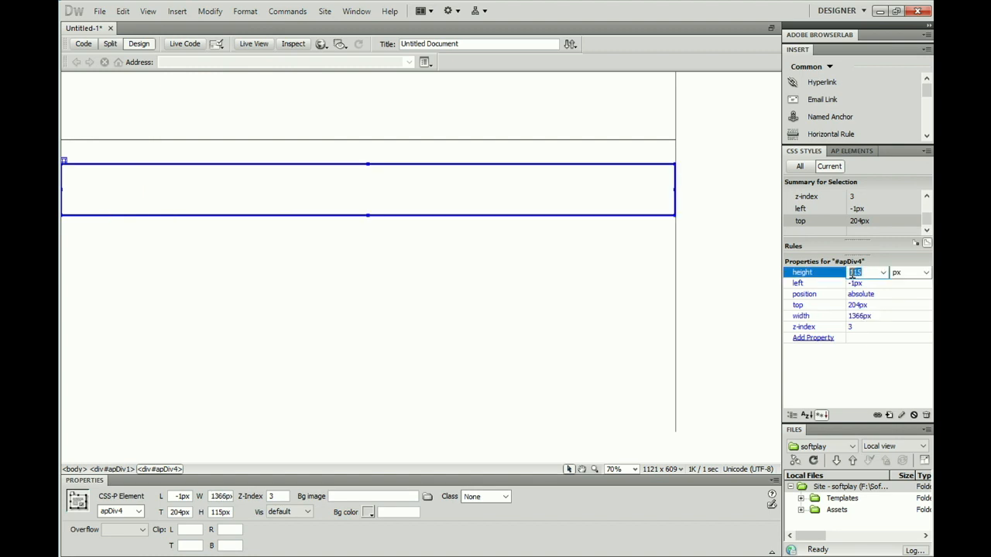
{"action": "type", "text": "600"}
{"action": "left_click", "coordinate": [737, 353]}
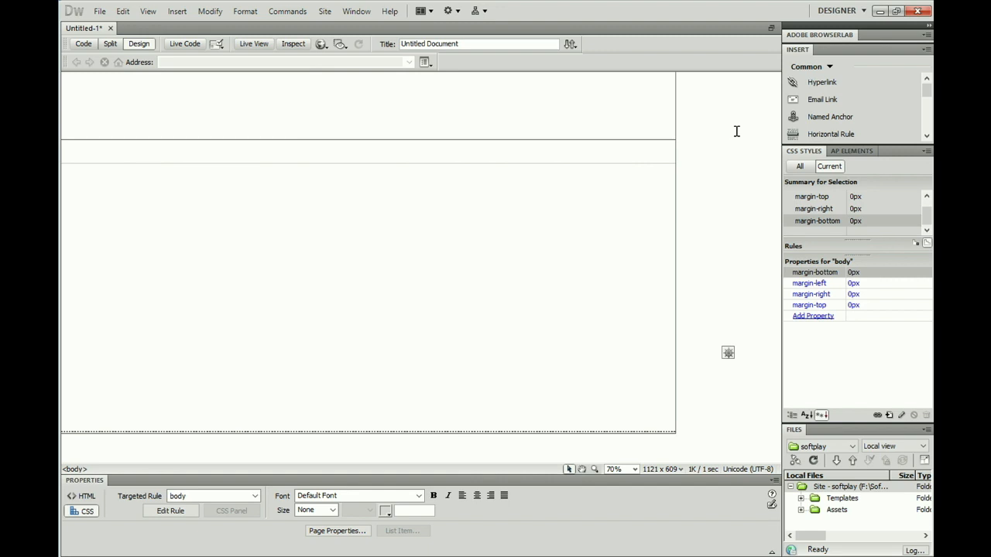
Start saving the page under a new name, accept having no editable regions, and choose Template Files (*.dwt) as the file type.
{"action": "left_click", "coordinate": [101, 12]}
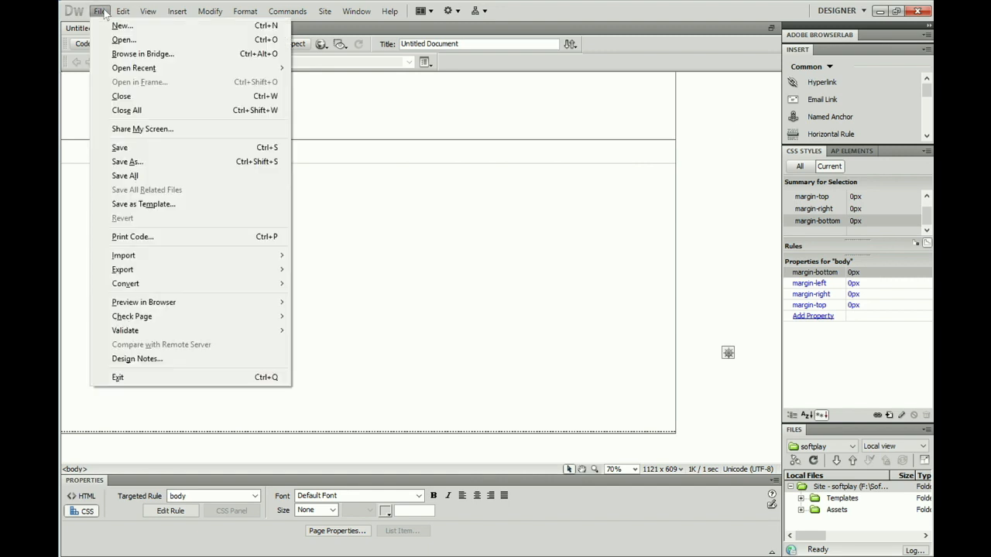
{"action": "left_click", "coordinate": [115, 161]}
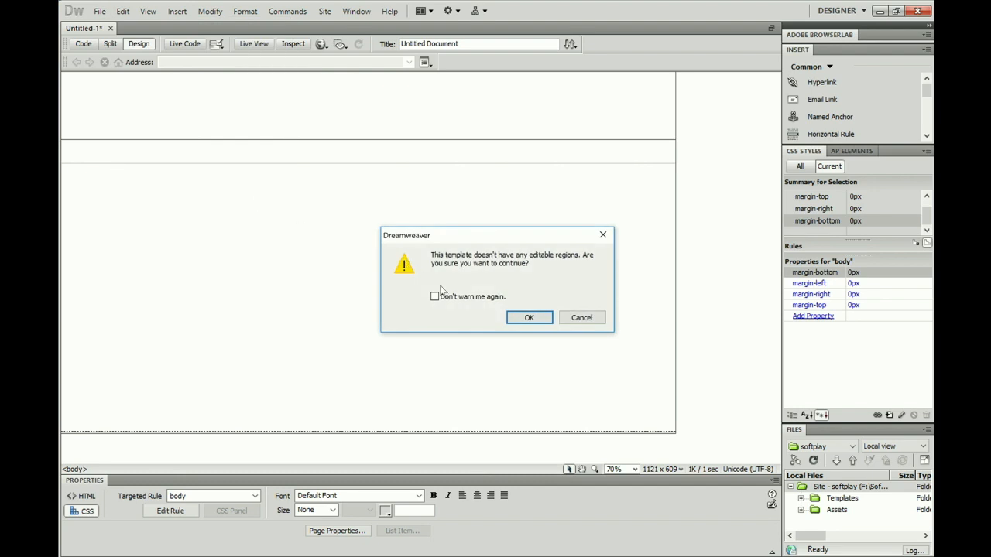
{"action": "left_click", "coordinate": [530, 318]}
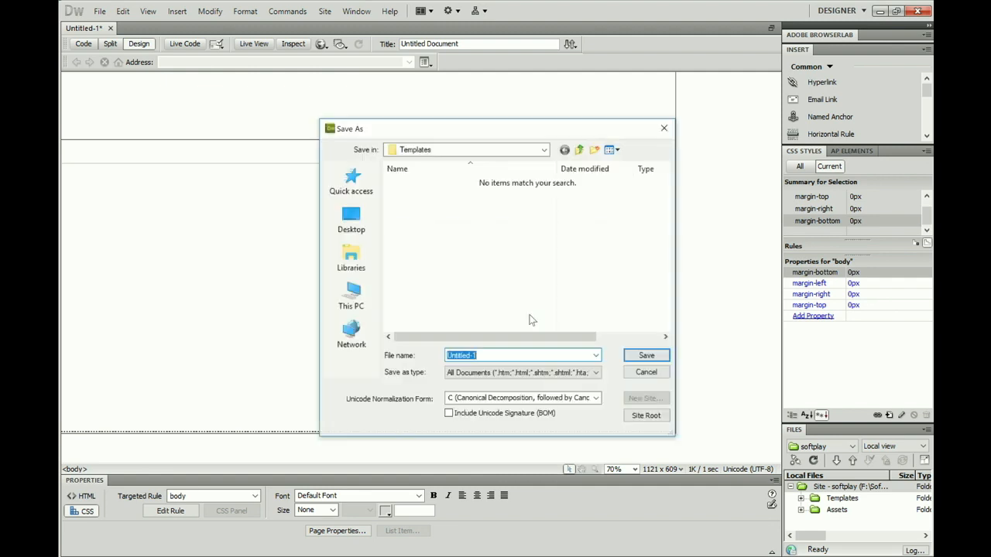
{"action": "left_click", "coordinate": [597, 374]}
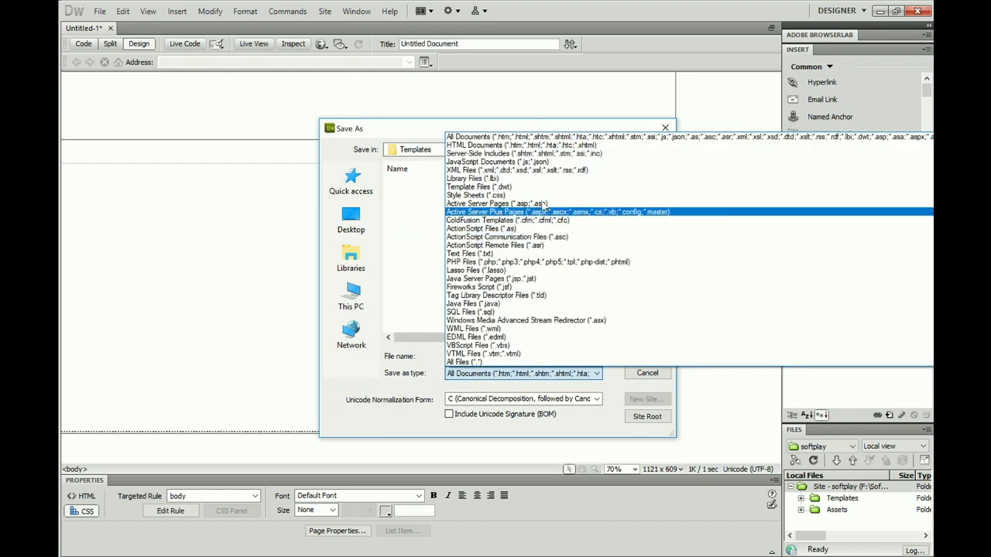
{"action": "left_click", "coordinate": [505, 188]}
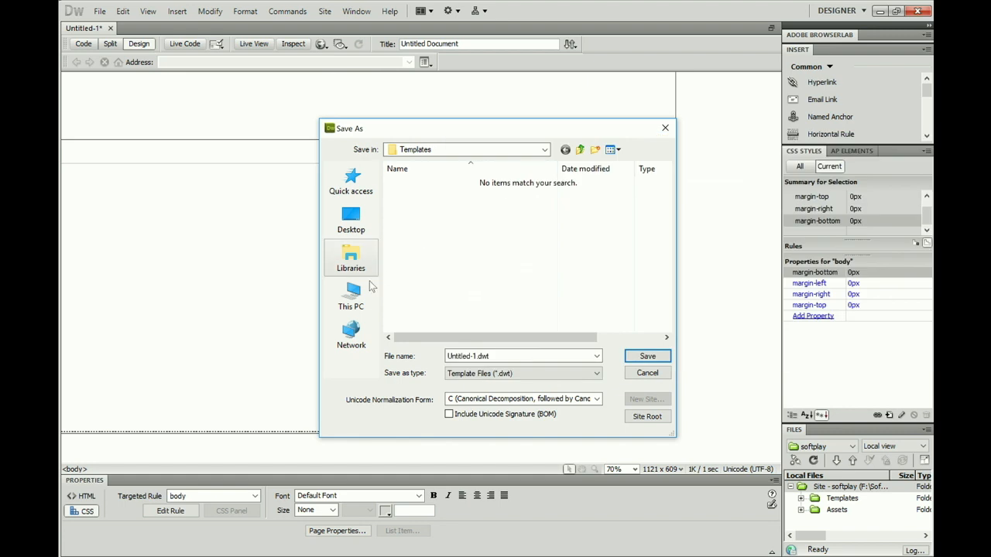
Browse to the Templates folder inside Softplay on the F: drive as the save location.
{"action": "left_click", "coordinate": [354, 297]}
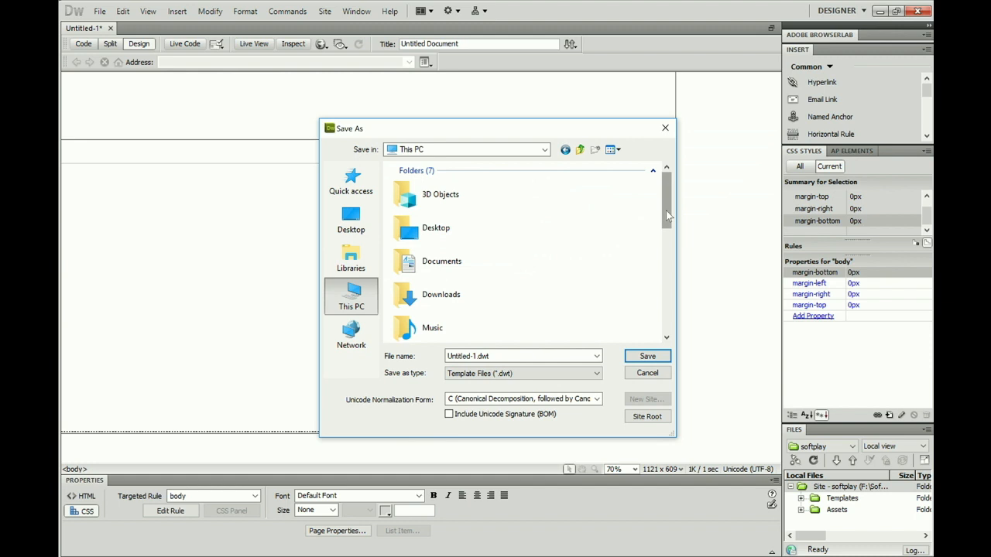
{"action": "scroll", "coordinate": [670, 215], "scroll_direction": "down", "scroll_amount": 5}
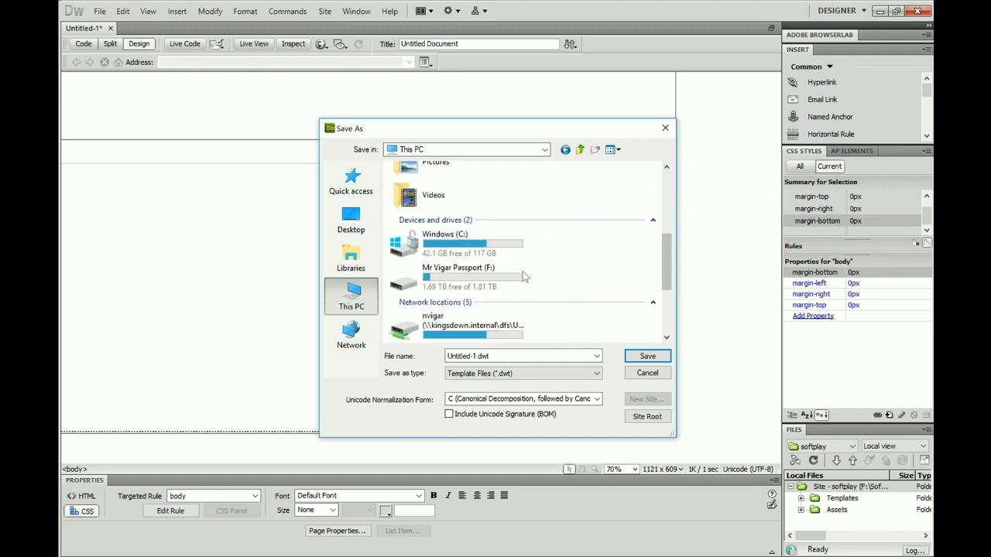
{"action": "left_click", "coordinate": [498, 283]}
{"action": "double_click", "coordinate": [498, 283]}
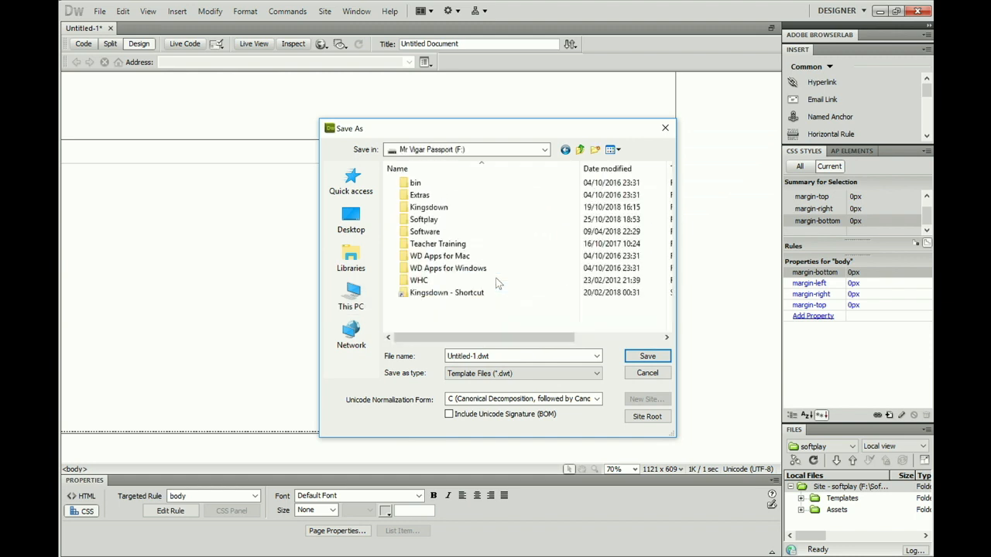
{"action": "double_click", "coordinate": [423, 222]}
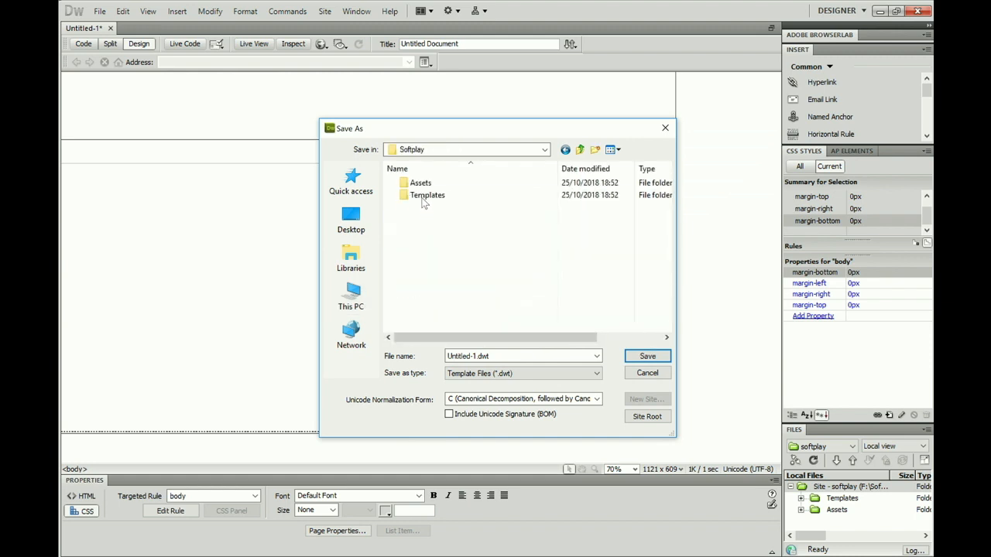
{"action": "double_click", "coordinate": [423, 197]}
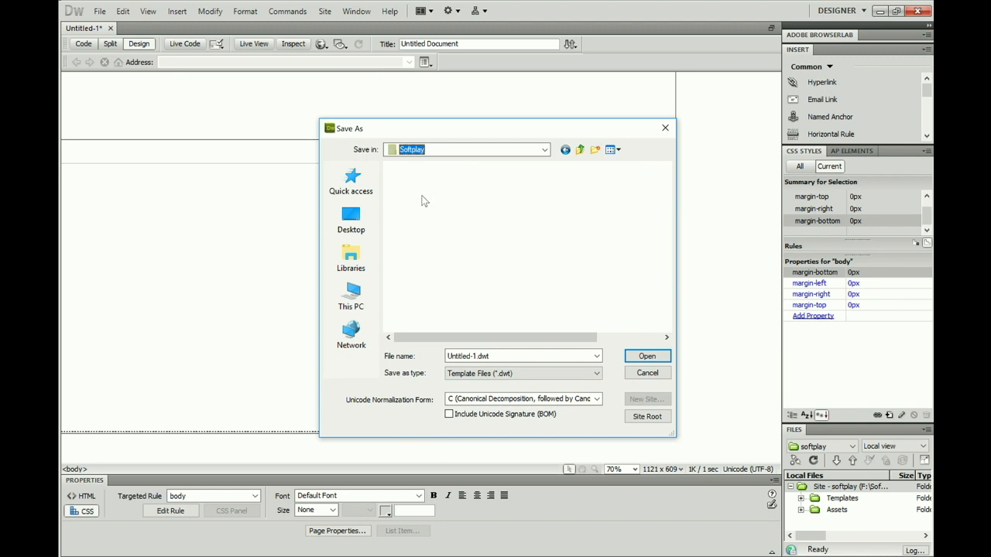
Name the template file softplay_template and save it.
{"action": "double_click", "coordinate": [478, 355]}
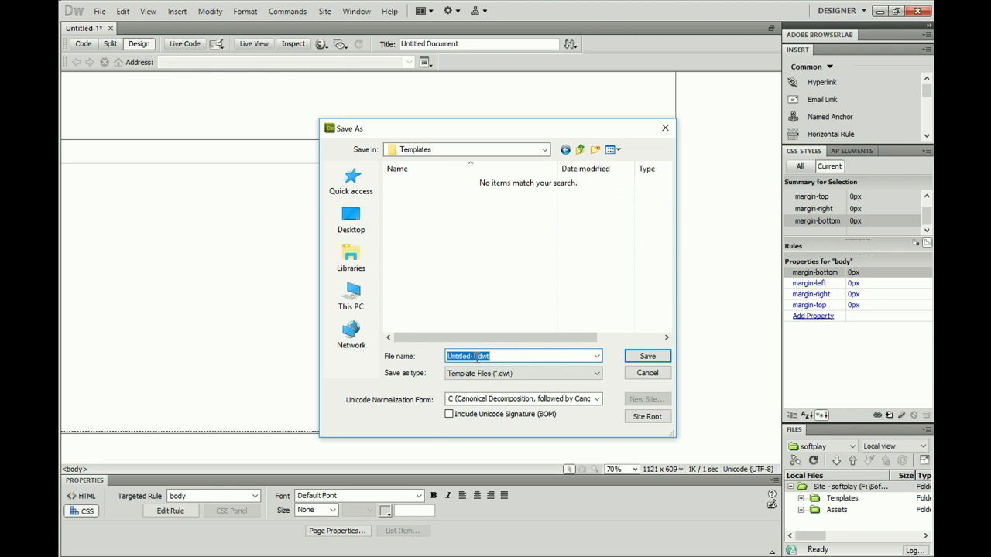
{"action": "left_click_drag", "start_coordinate": [476, 356], "coordinate": [447, 357]}
{"action": "type", "text": "softpla"}
{"action": "type", "text": "_template"}
{"action": "left_click", "coordinate": [467, 356]}
{"action": "type", "text": "y"}
{"action": "left_click", "coordinate": [635, 356]}
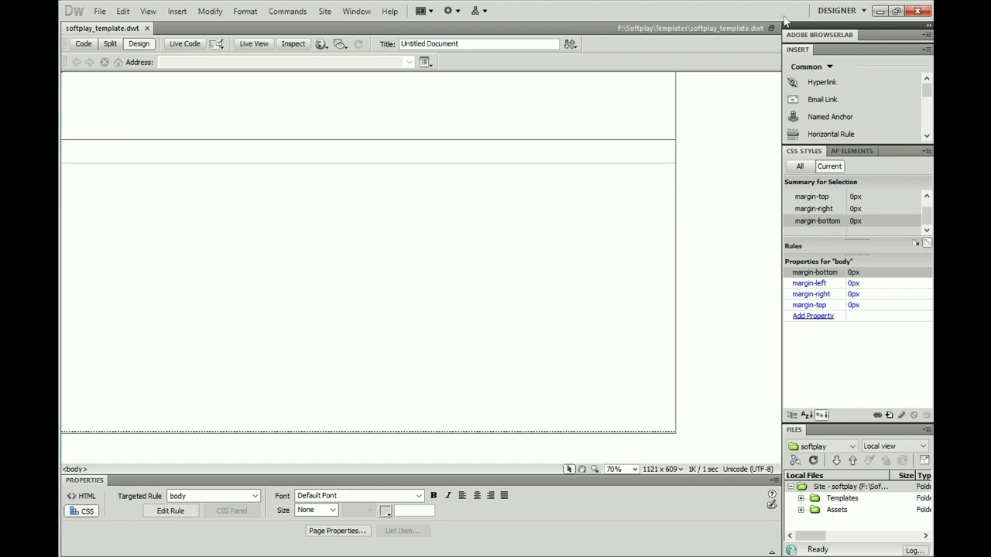
Minimize Dreamweaver and add "needs title of play centre in white lower case and picture of baloons without background." to sticky-note task 5.
{"action": "left_click", "coordinate": [881, 11]}
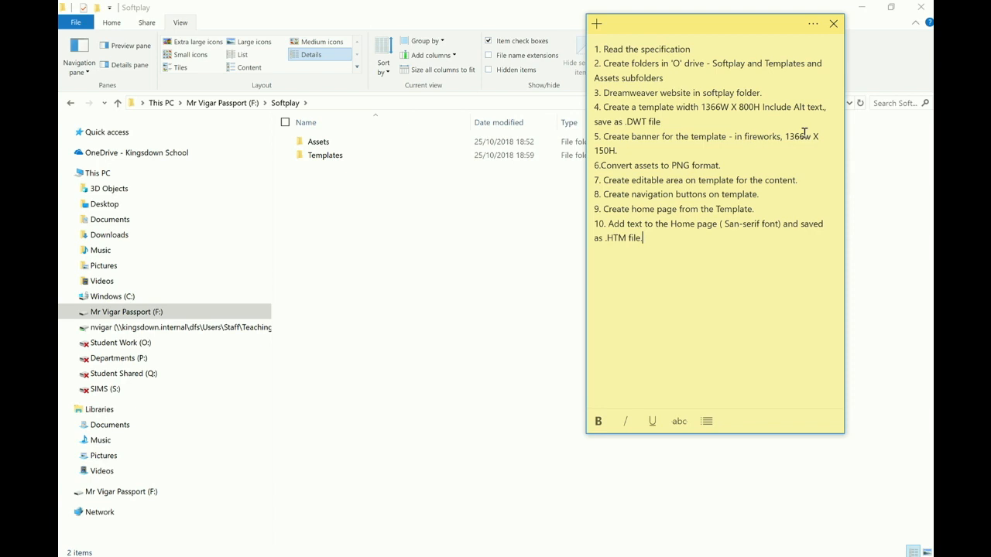
{"action": "left_click", "coordinate": [619, 149]}
{"action": "type", "text": "needs title of play centre"}
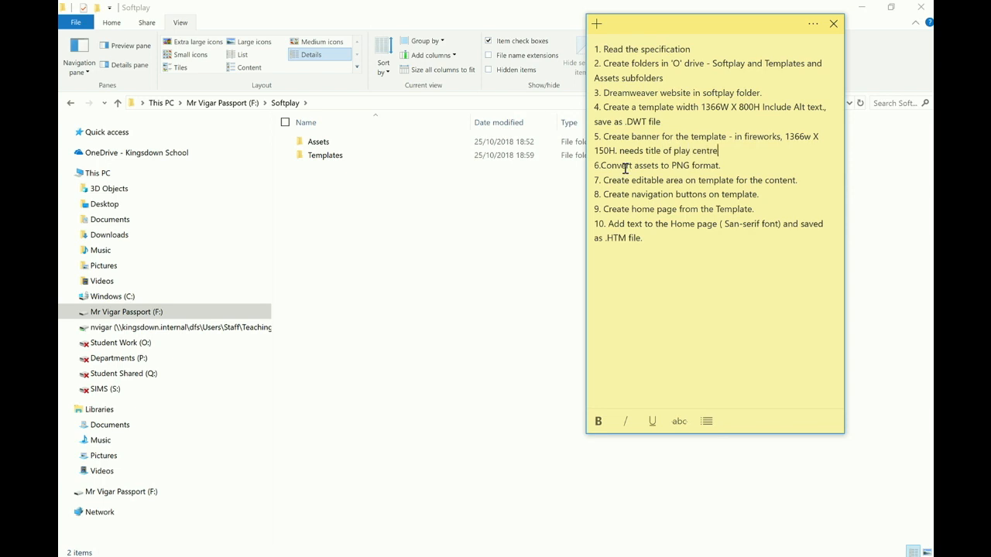
{"action": "type", "text": " in white lower case and"}
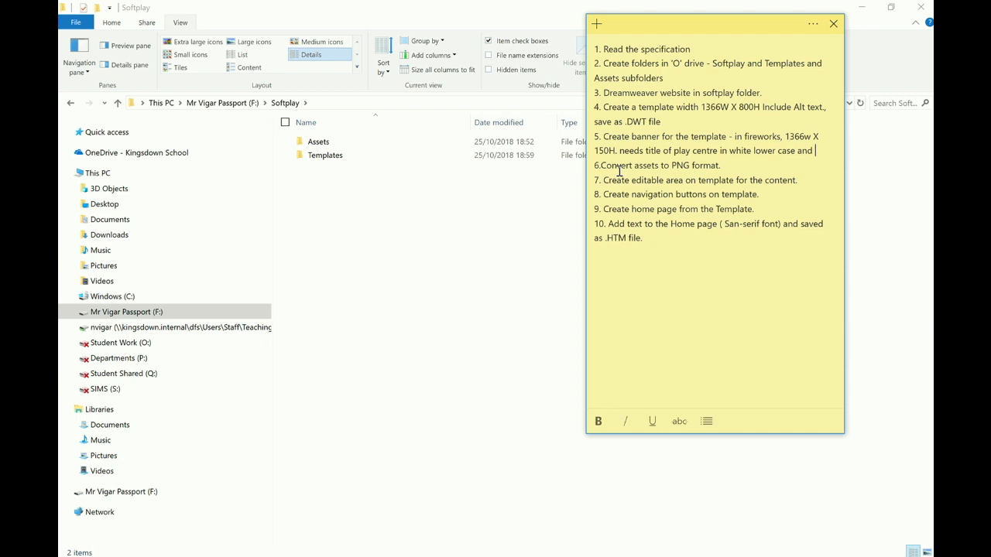
{"action": "type", "text": " picture o"}
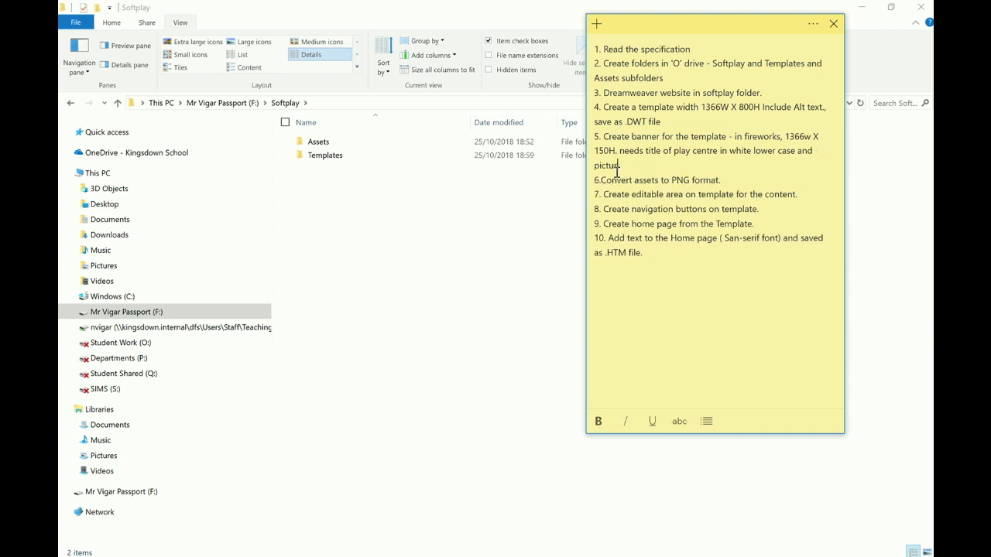
{"action": "type", "text": "f baloons without backgroun"}
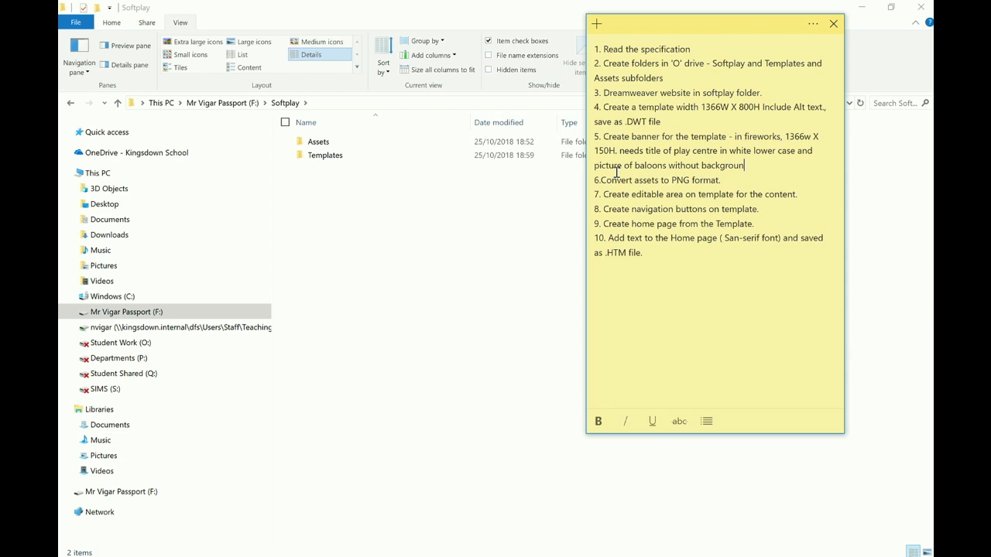
{"action": "type", "text": "d."}
Search Windows for "fire", launch Adobe Fireworks CS5 and dismiss the search results.
{"action": "left_click", "coordinate": [183, 556]}
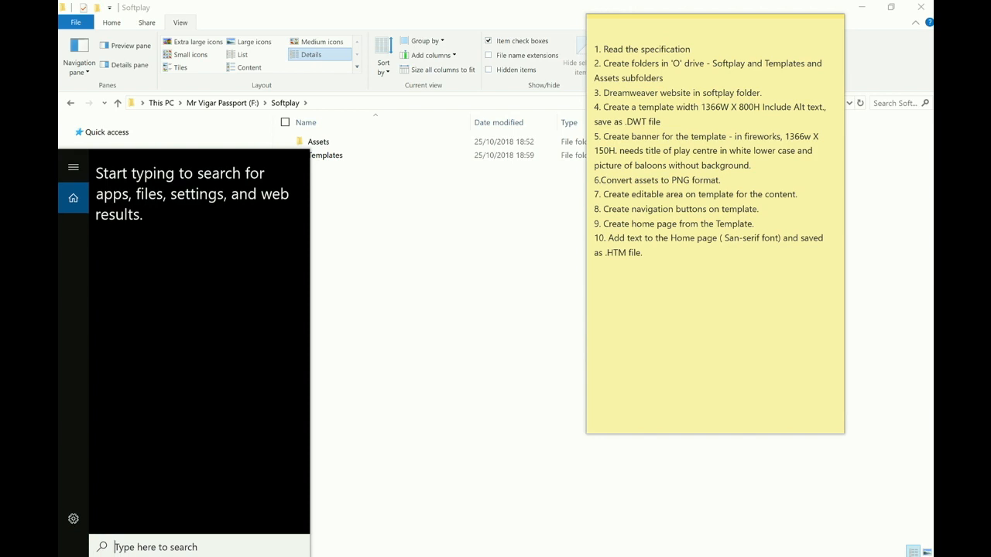
{"action": "type", "text": "fi"}
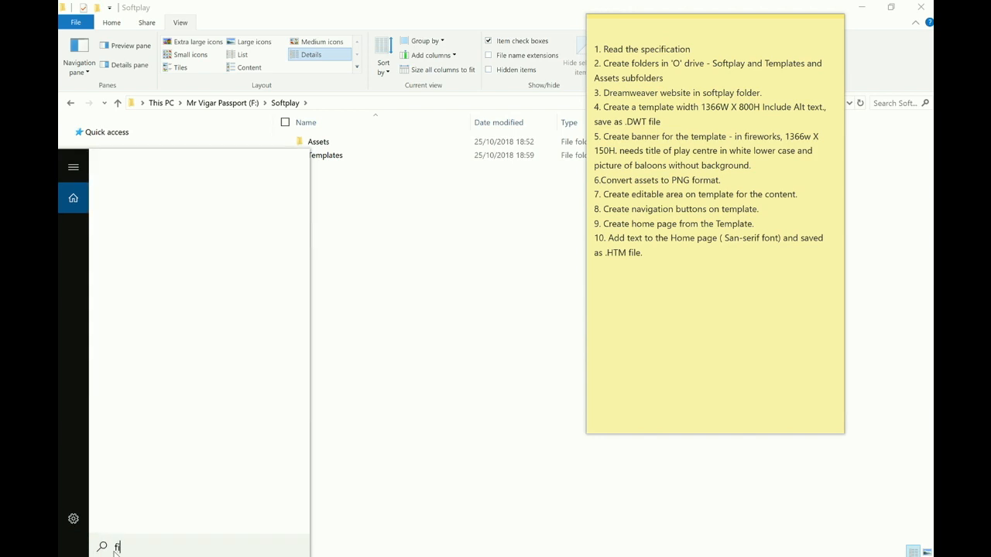
{"action": "type", "text": "re"}
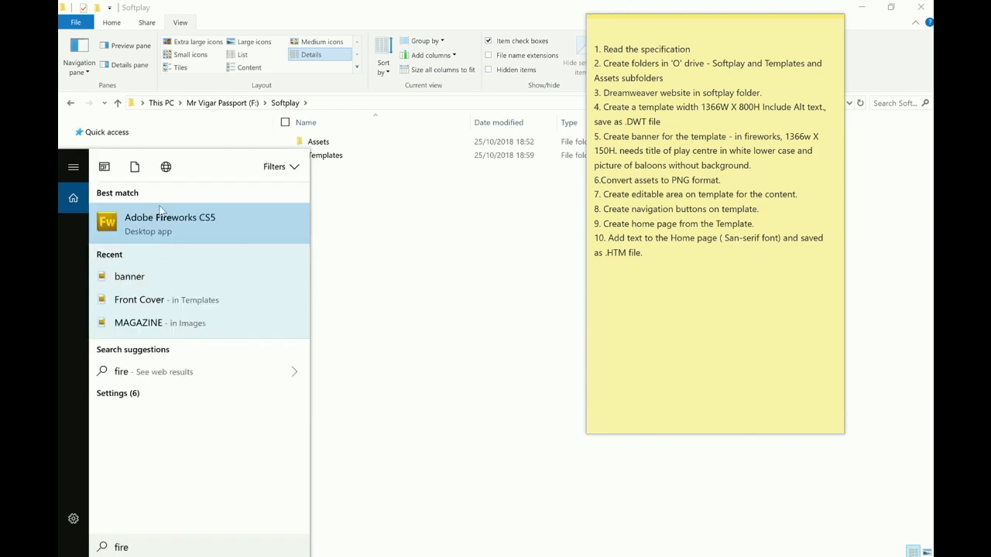
{"action": "left_click", "coordinate": [161, 218]}
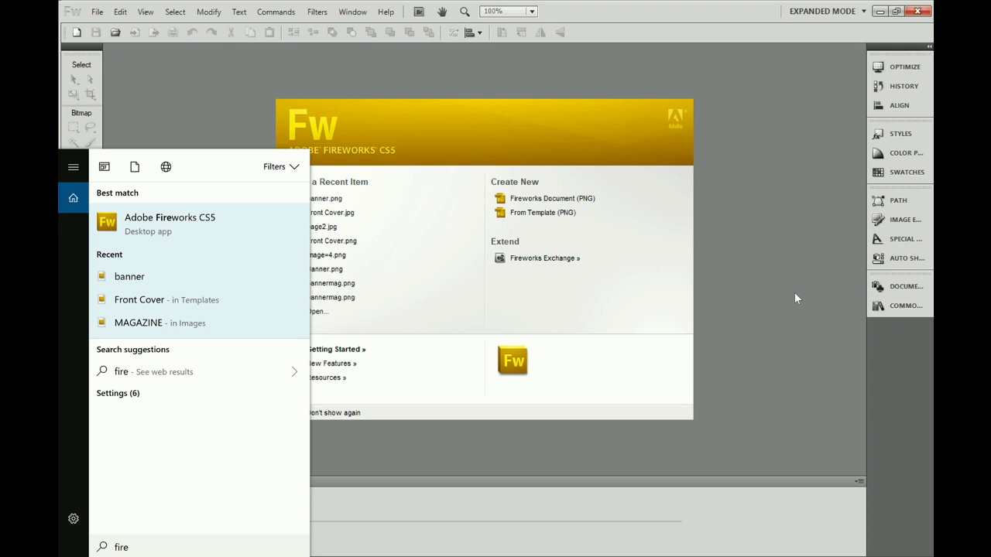
{"action": "key", "text": "Escape"}
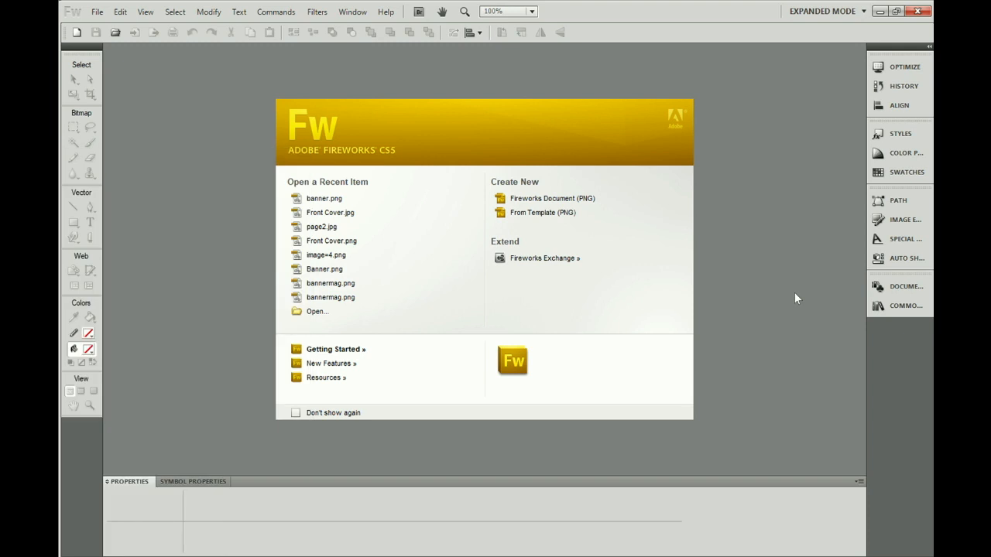
Create a new Fireworks document 1366 pixels wide and 150 pixels high with the custom canvas colour #FF6600.
{"action": "left_click", "coordinate": [561, 201]}
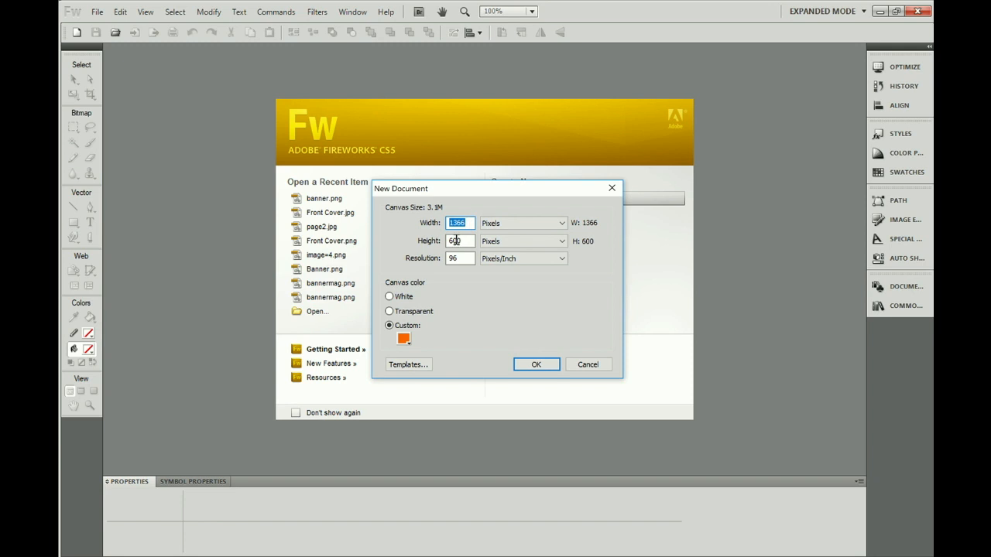
{"action": "left_click_drag", "start_coordinate": [464, 242], "coordinate": [431, 243]}
{"action": "type", "text": "150"}
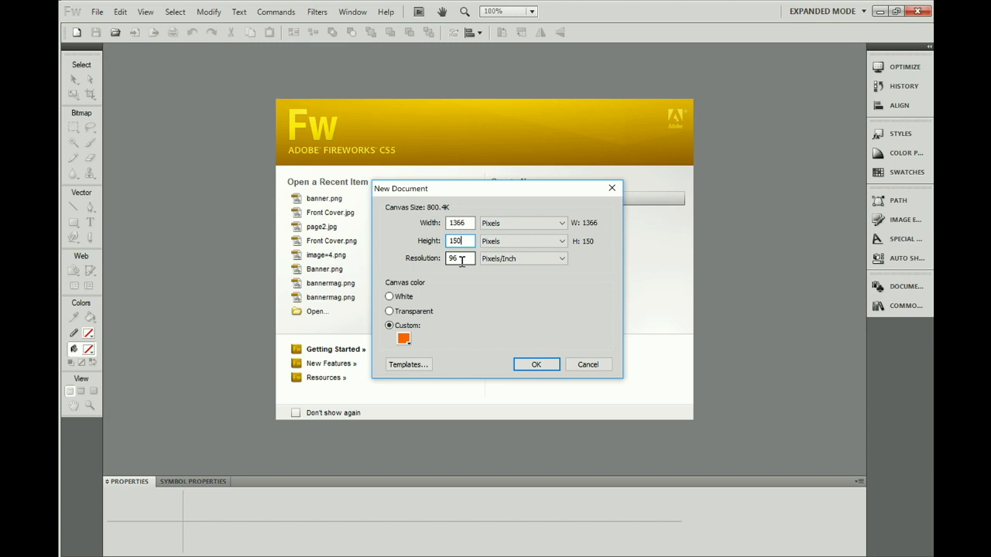
{"action": "left_click", "coordinate": [404, 338]}
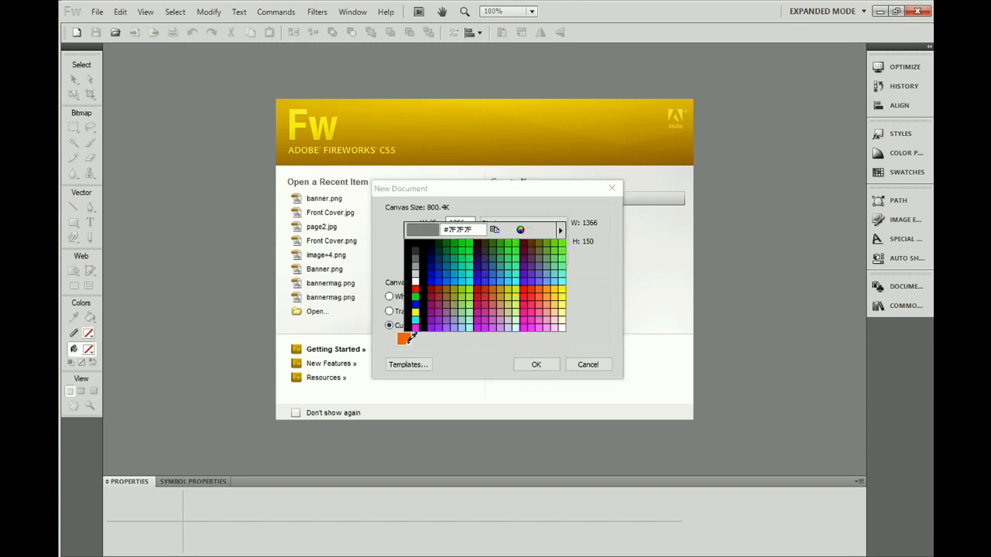
{"action": "left_click", "coordinate": [475, 230]}
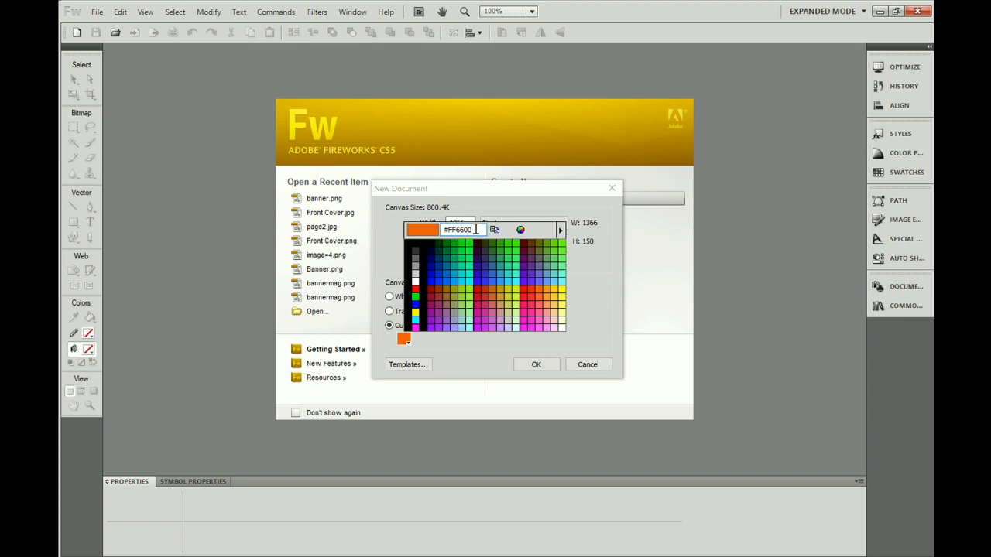
{"action": "left_click_drag", "start_coordinate": [476, 230], "coordinate": [442, 231]}
{"action": "key", "text": "Return"}
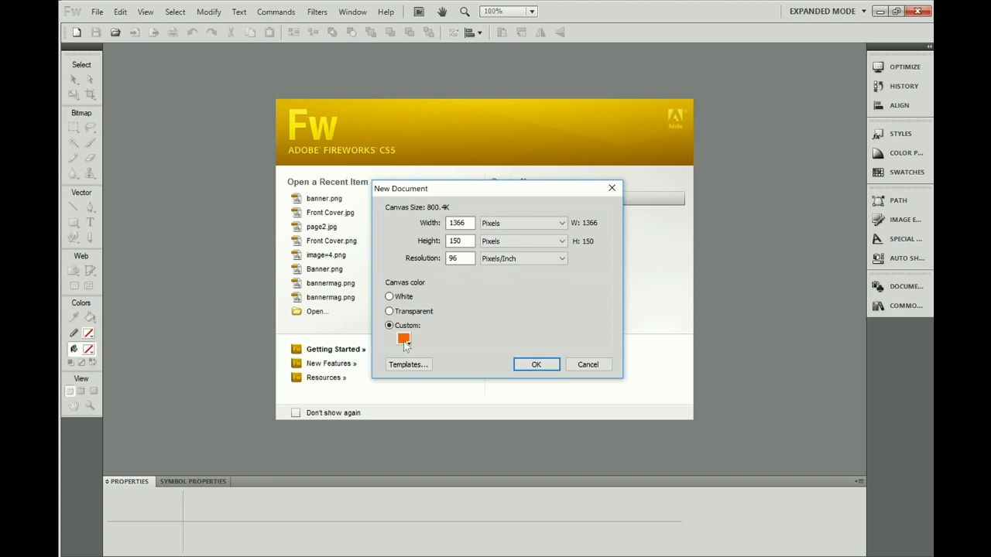
{"action": "left_click", "coordinate": [536, 365]}
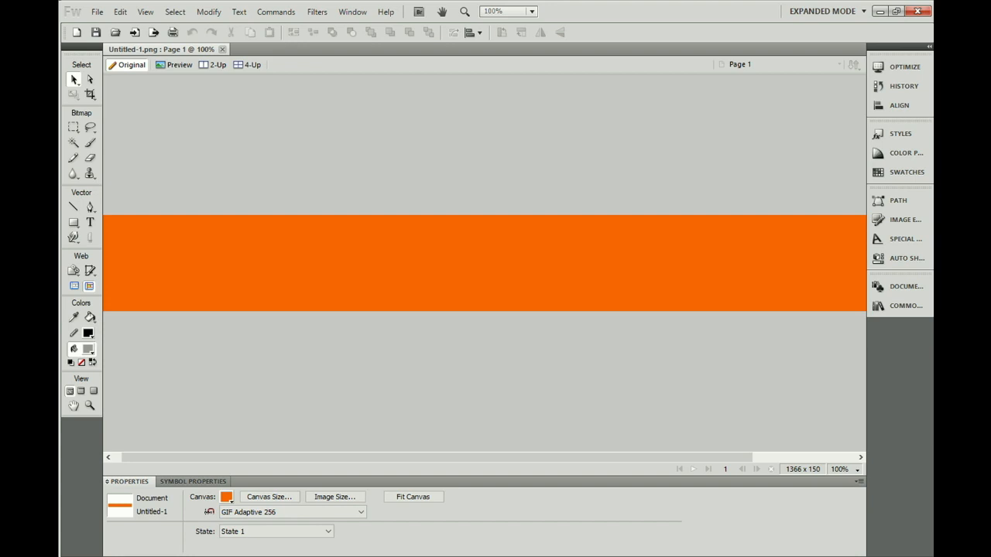
Switch to File Explorer and browse on the F: drive to Kingsdown > Teaching > Yr11IT > CiDA > Unit 1 > October Assessment.
{"action": "left_click", "coordinate": [200, 555]}
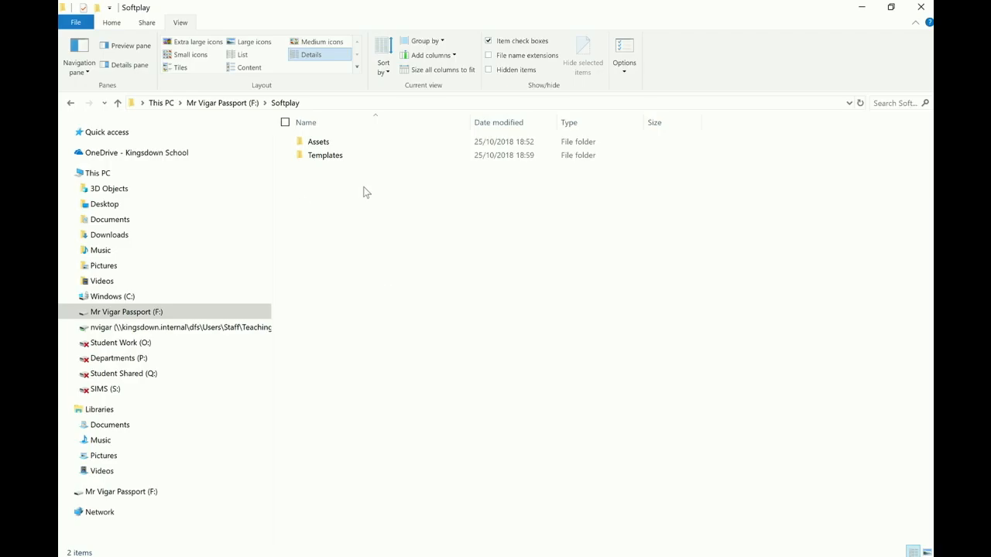
{"action": "left_click", "coordinate": [236, 103]}
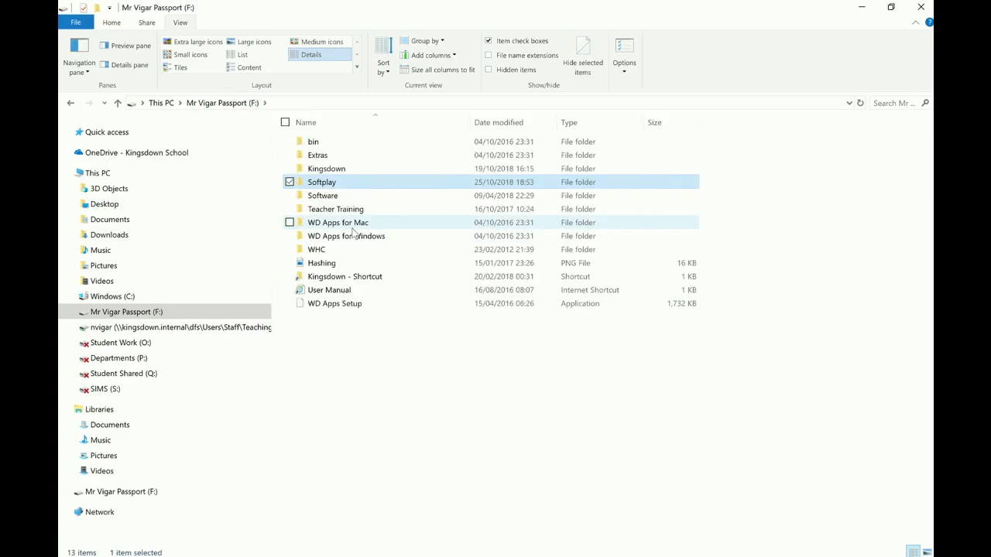
{"action": "left_click", "coordinate": [333, 174]}
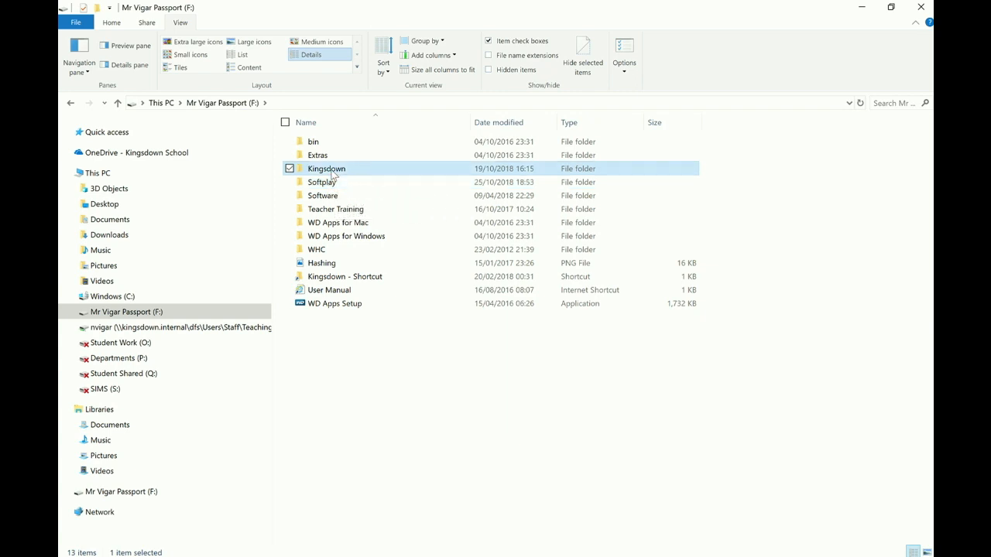
{"action": "double_click", "coordinate": [333, 172]}
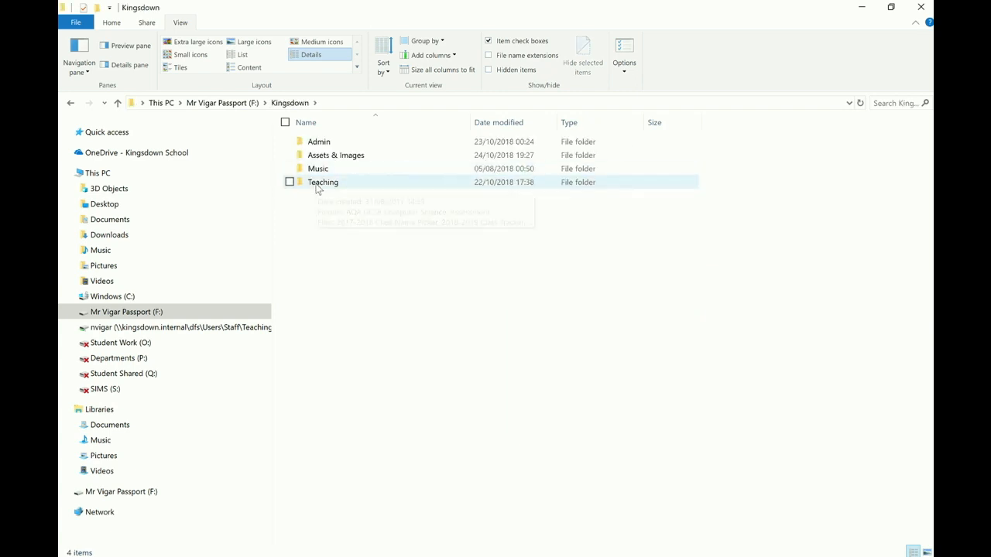
{"action": "double_click", "coordinate": [319, 185]}
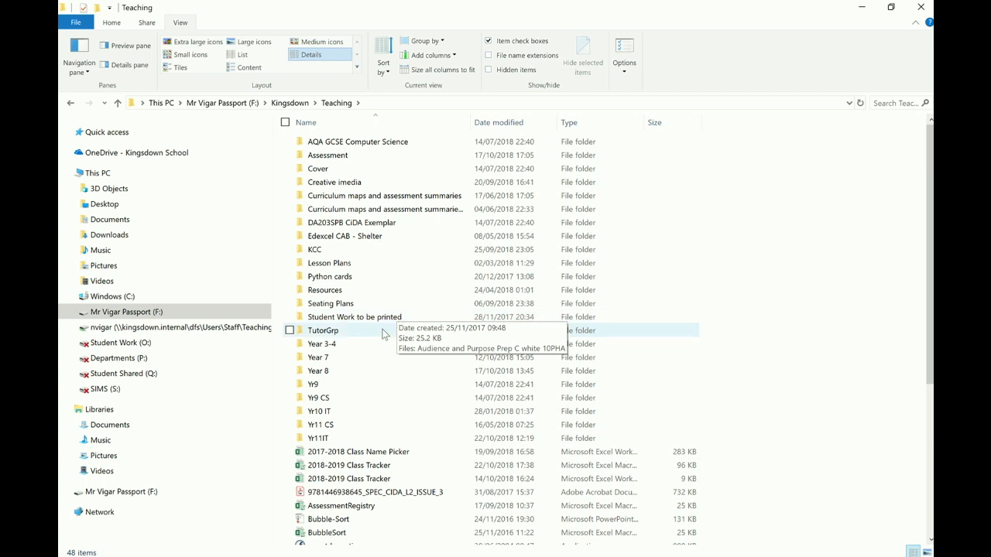
{"action": "double_click", "coordinate": [315, 438]}
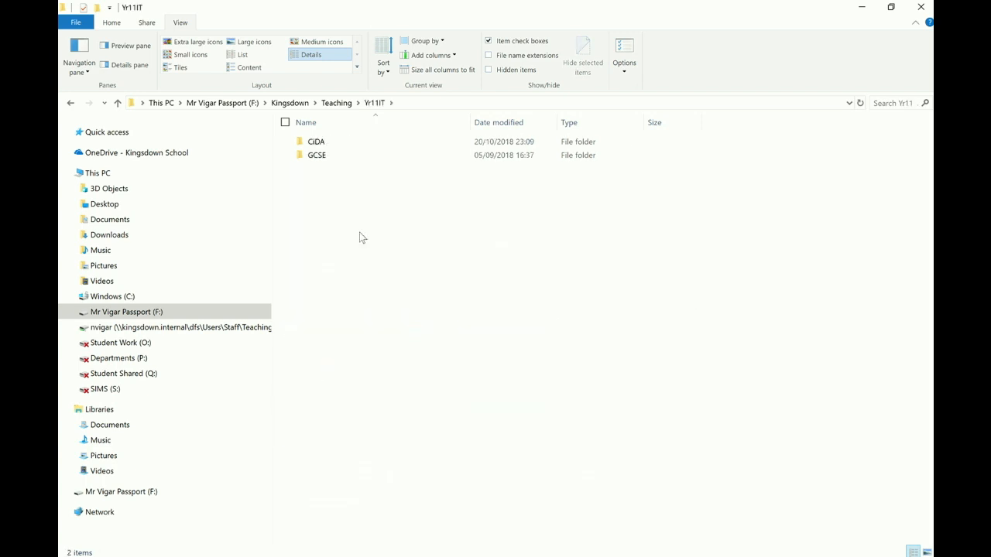
{"action": "double_click", "coordinate": [324, 144]}
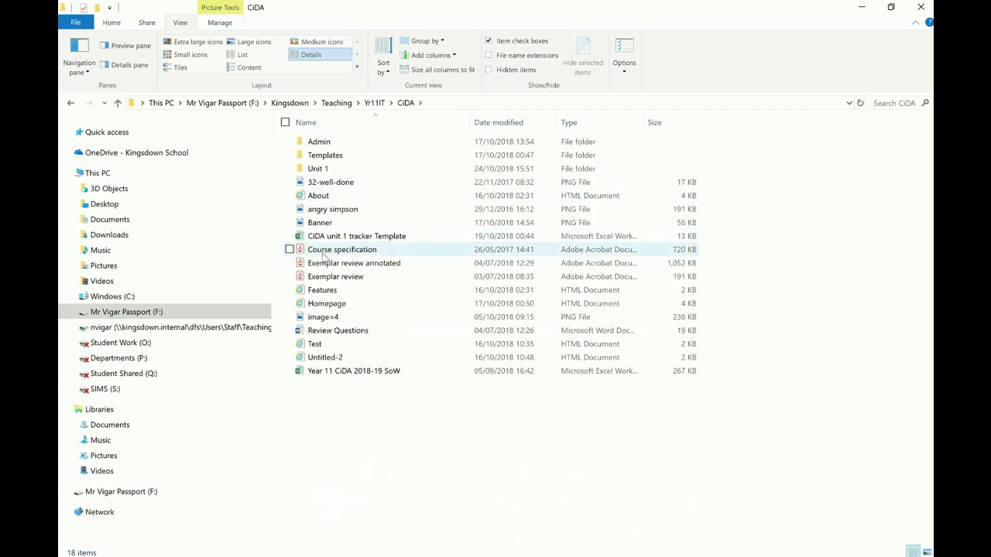
{"action": "double_click", "coordinate": [319, 170]}
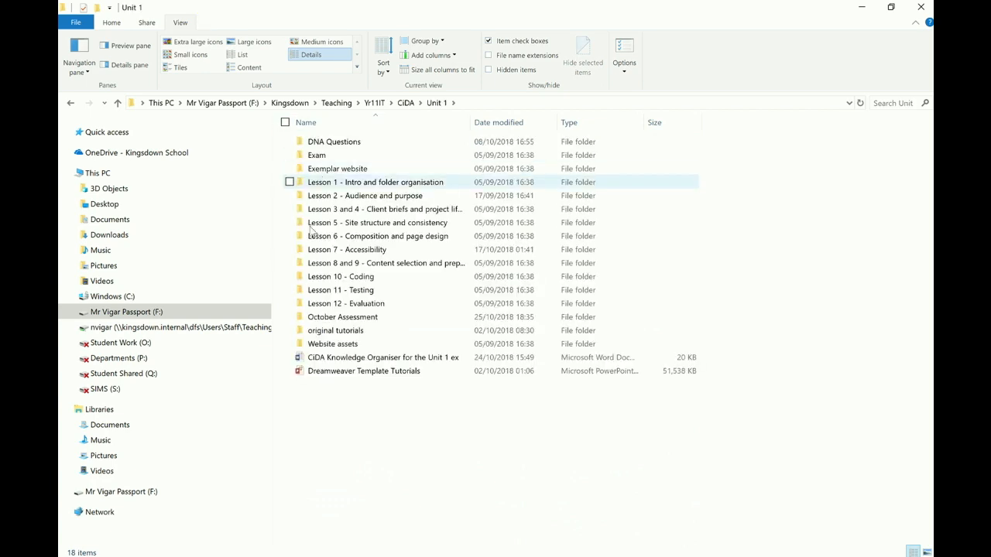
{"action": "double_click", "coordinate": [328, 317]}
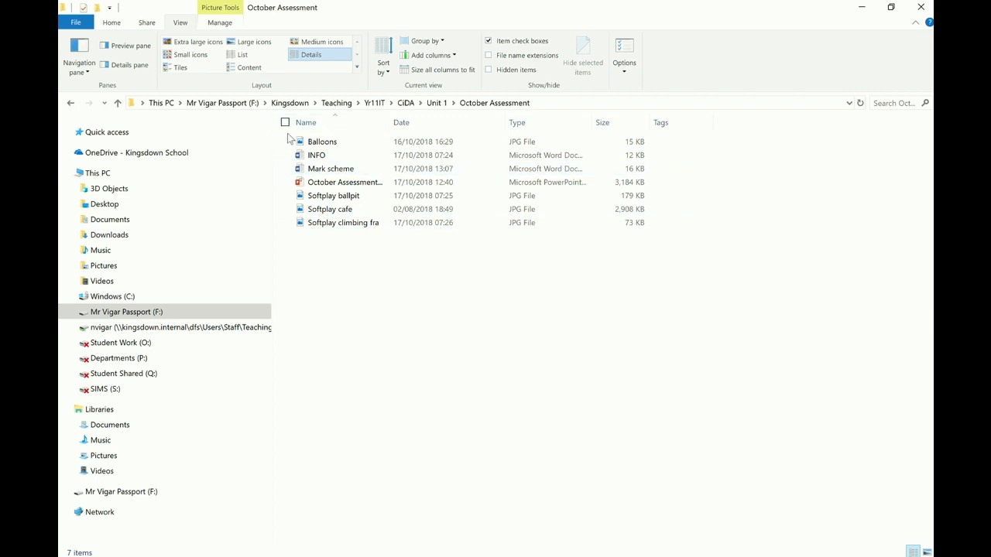
Copy all the files in the October Assessment folder.
{"action": "left_click_drag", "start_coordinate": [287, 138], "coordinate": [367, 232]}
{"action": "right_click", "coordinate": [341, 201]}
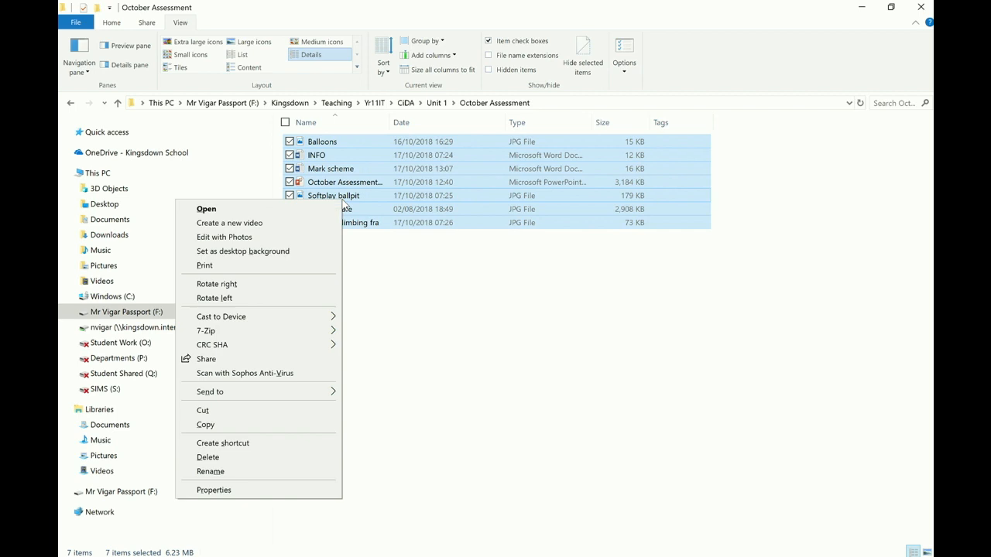
{"action": "left_click", "coordinate": [202, 425]}
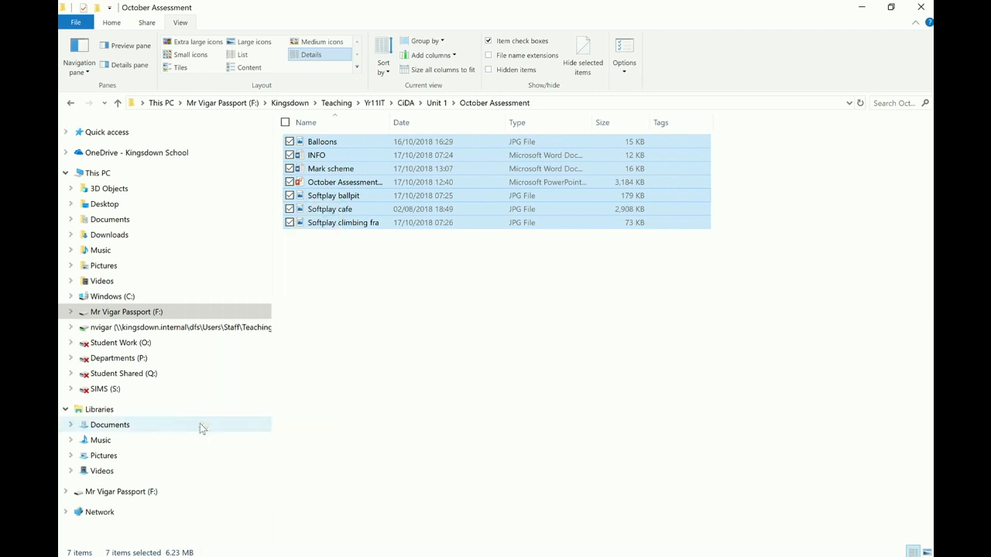
Paste the copied files into the Assets folder inside Softplay on the F: drive.
{"action": "left_click", "coordinate": [290, 103]}
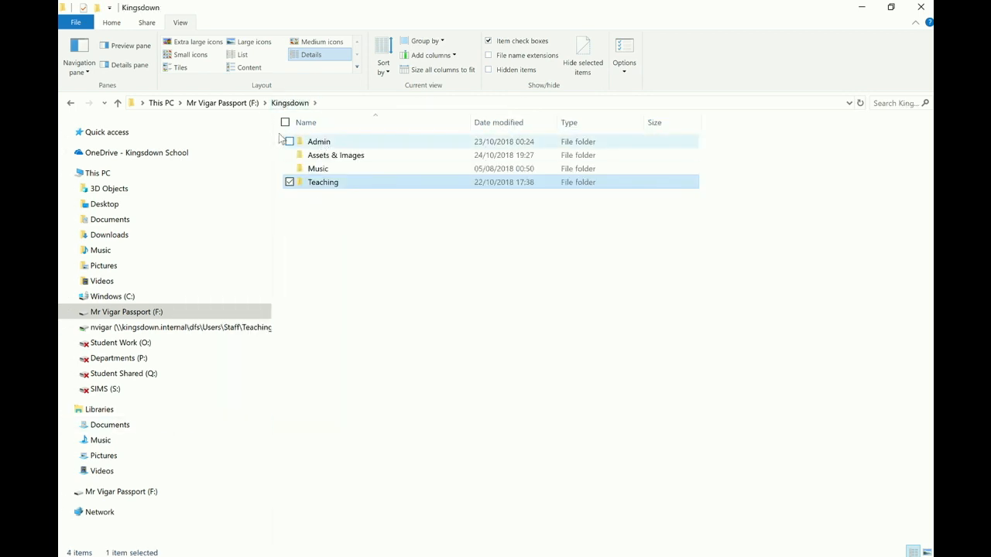
{"action": "left_click", "coordinate": [244, 107]}
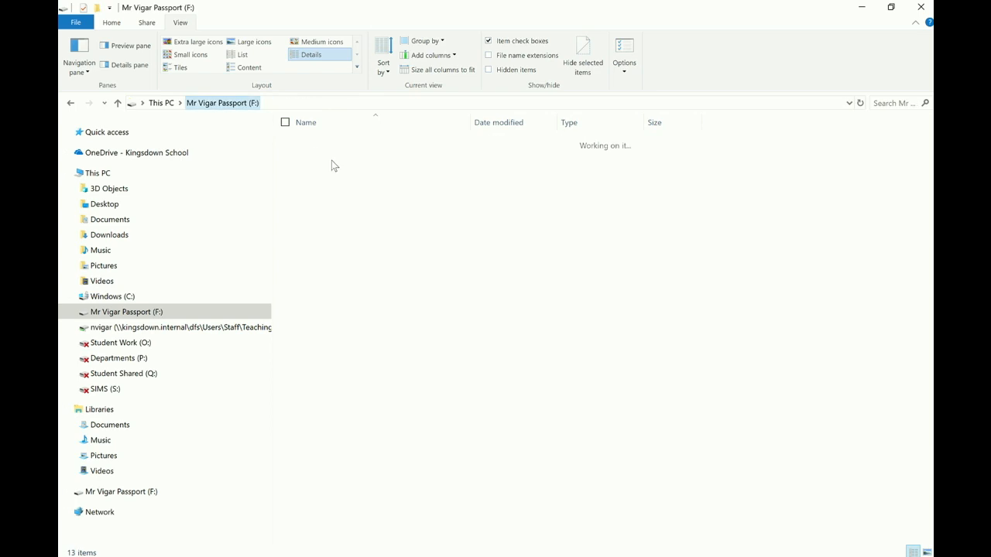
{"action": "double_click", "coordinate": [324, 182]}
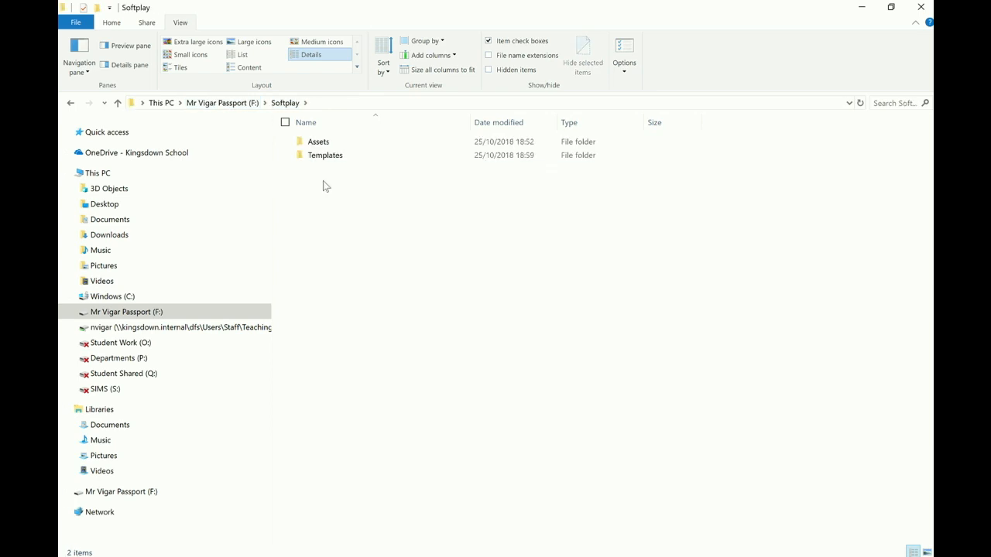
{"action": "double_click", "coordinate": [323, 147]}
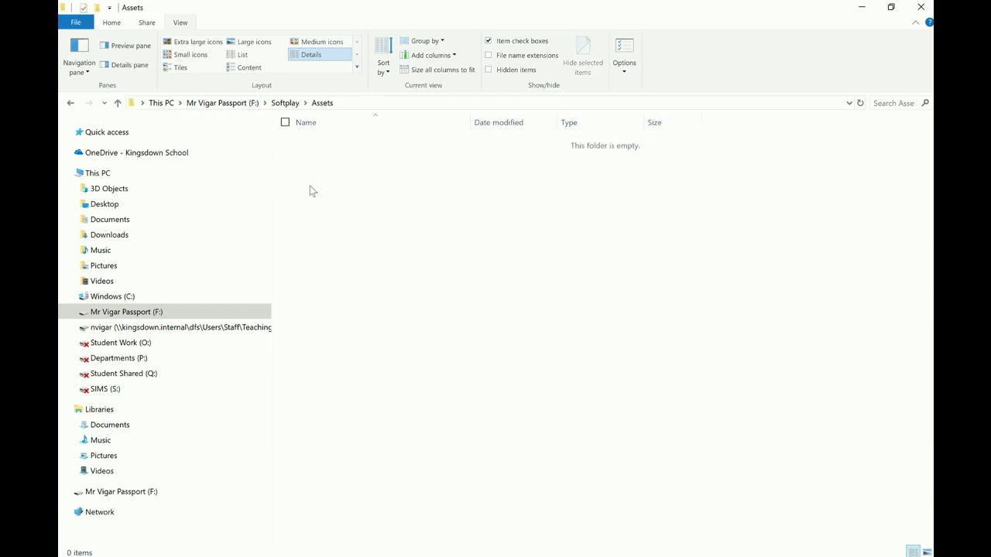
{"action": "right_click", "coordinate": [310, 191]}
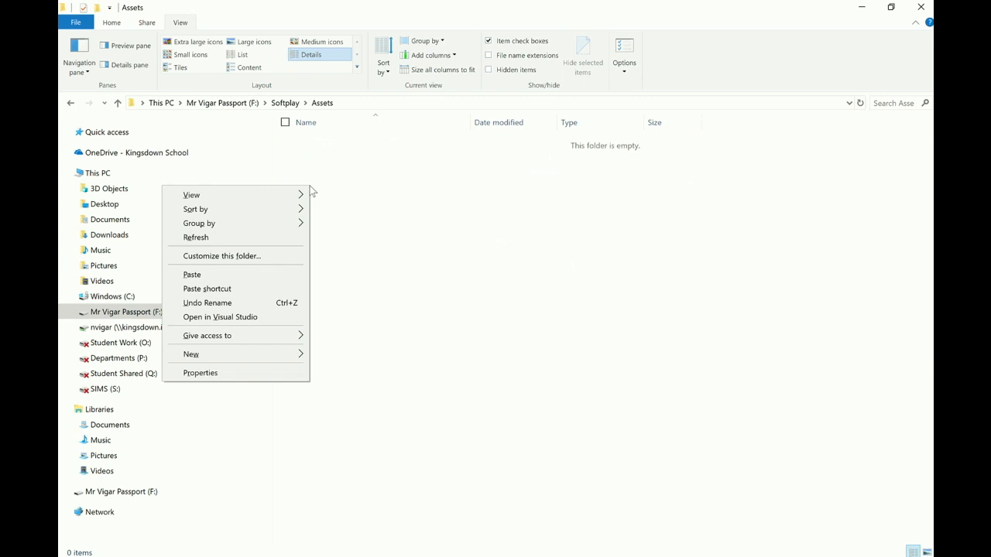
{"action": "left_click", "coordinate": [191, 275]}
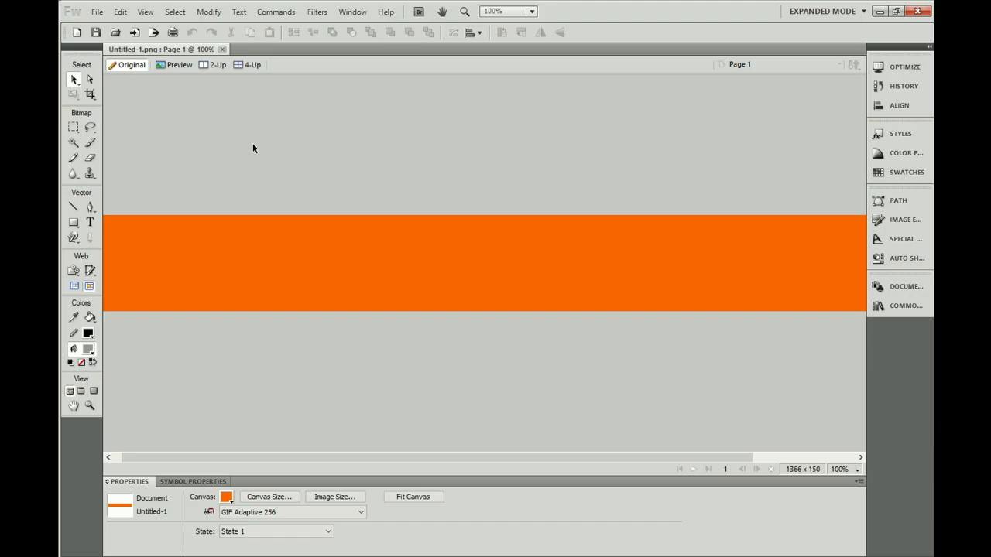
Switch to Fireworks, start an import and browse to the Assets folder inside Softplay on the F: drive.
{"action": "left_click", "coordinate": [97, 11]}
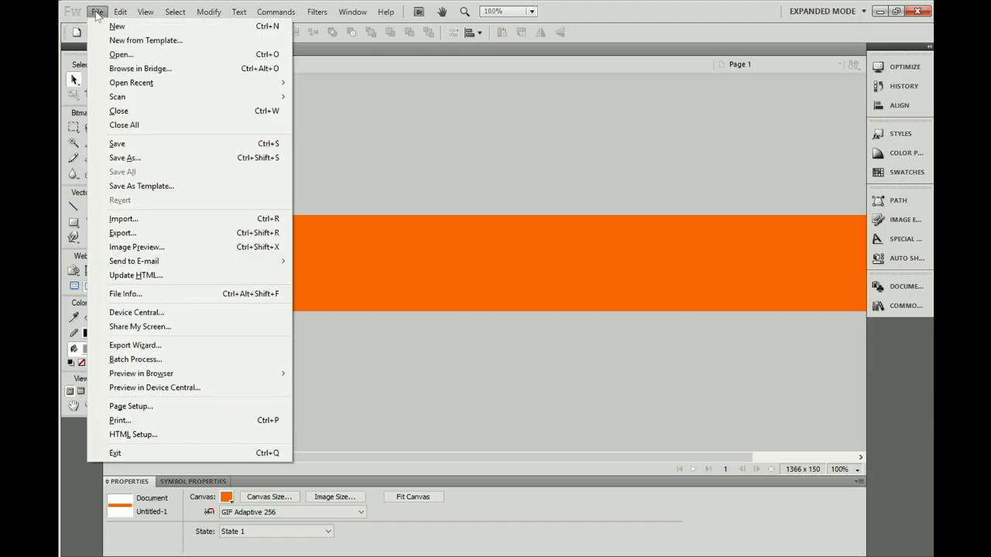
{"action": "left_click", "coordinate": [115, 218]}
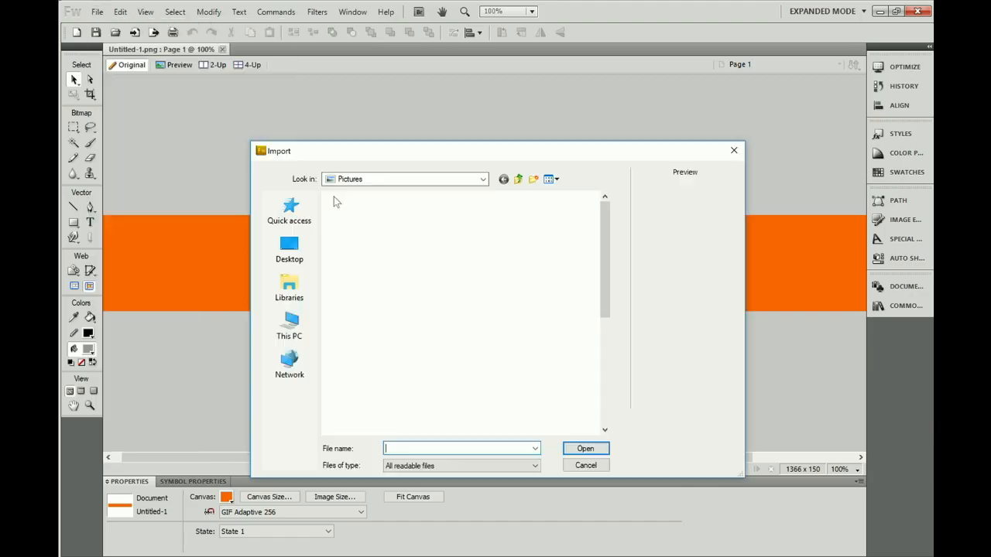
{"action": "left_click", "coordinate": [289, 323]}
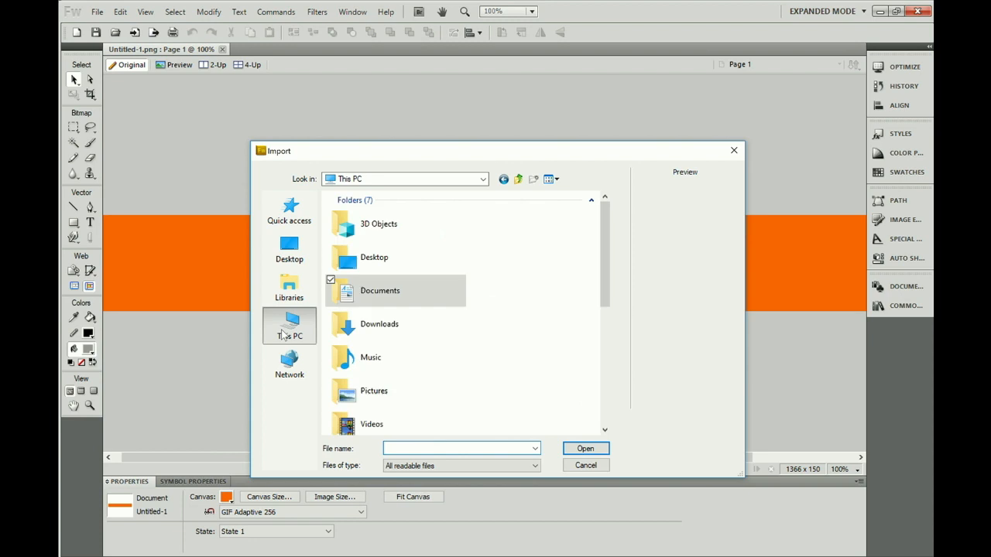
{"action": "left_click_drag", "start_coordinate": [602, 276], "coordinate": [590, 354]}
{"action": "double_click", "coordinate": [396, 333]}
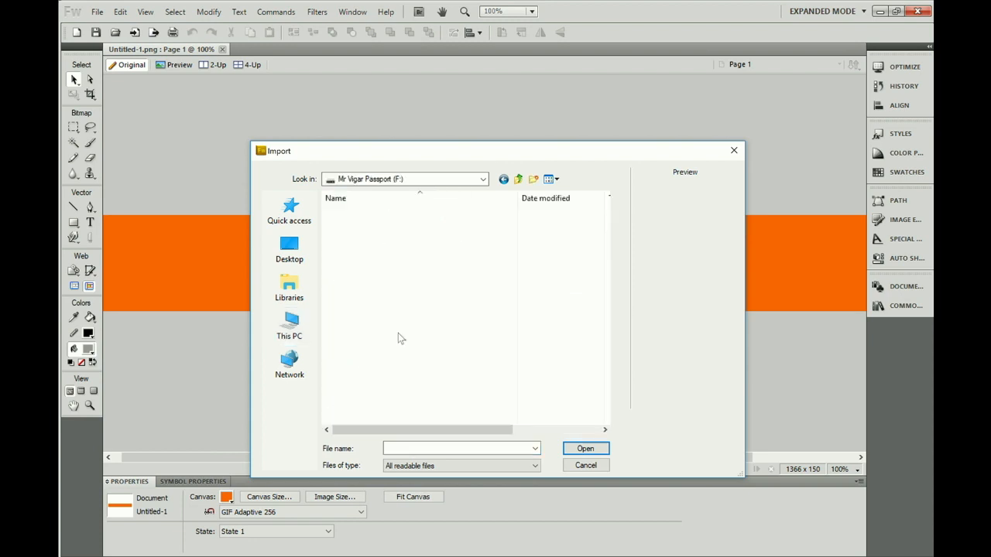
{"action": "double_click", "coordinate": [362, 248]}
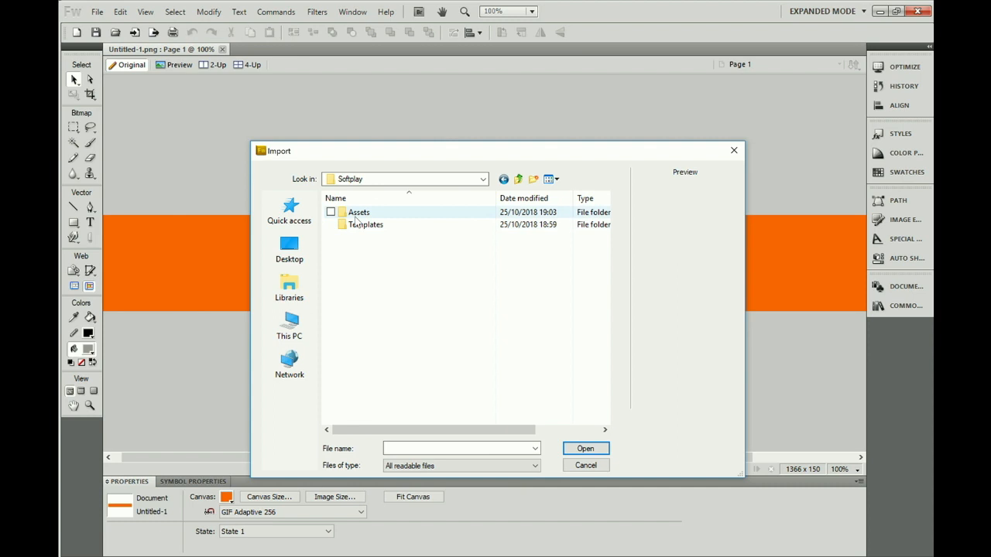
{"action": "left_click", "coordinate": [354, 216]}
{"action": "double_click", "coordinate": [355, 217]}
Import the Balloons image and place it toward the banner's right end, at about X 935, Y 1.
{"action": "left_click", "coordinate": [355, 221]}
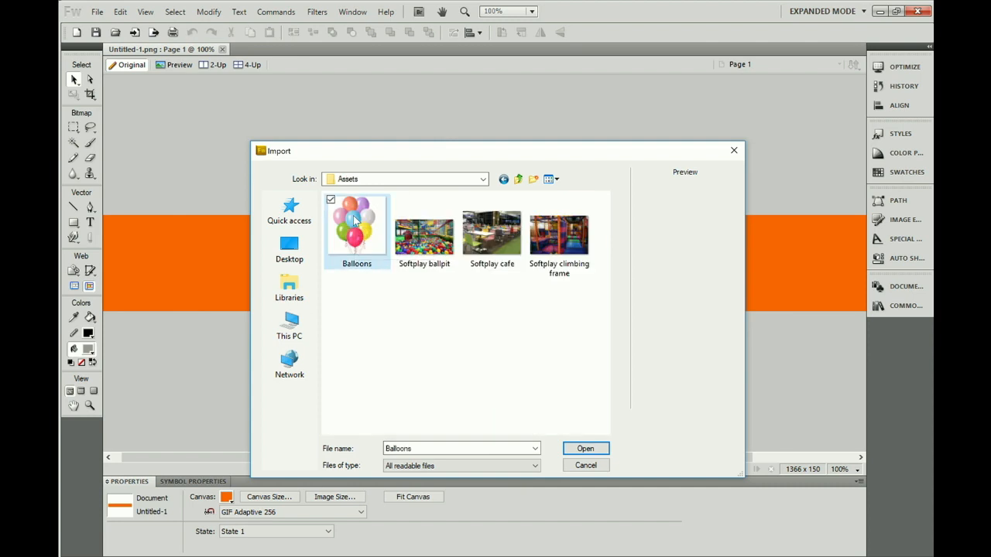
{"action": "left_click", "coordinate": [582, 449]}
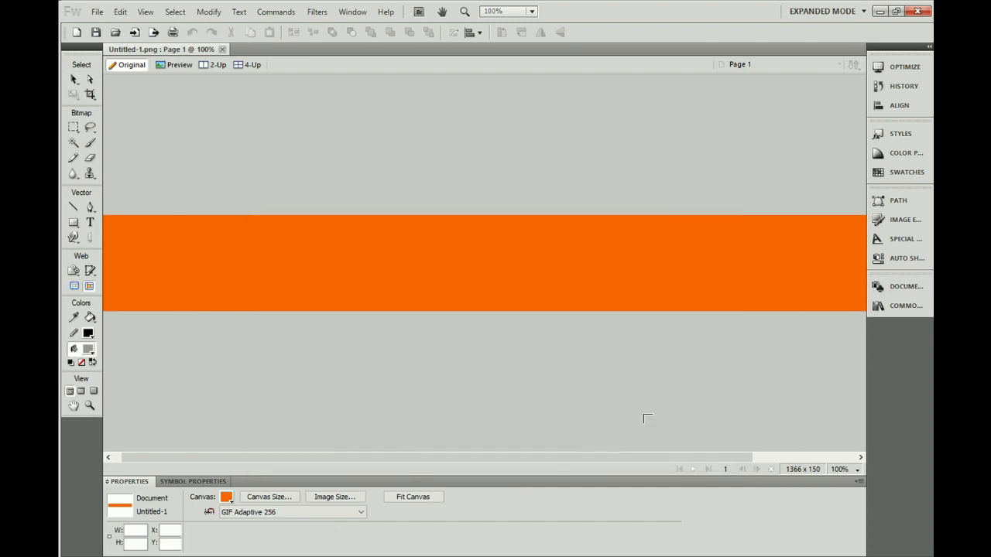
{"action": "left_click", "coordinate": [705, 220]}
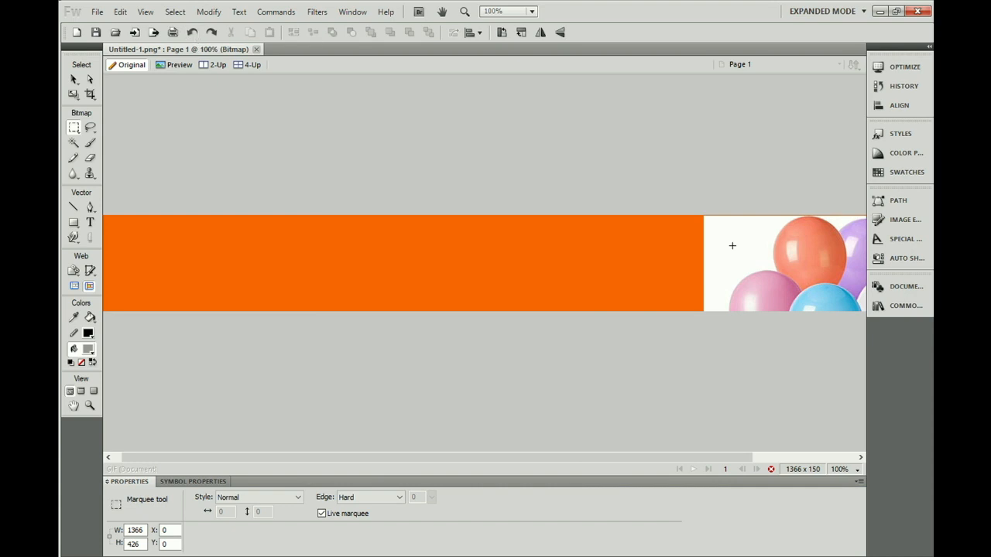
{"action": "left_click_drag", "start_coordinate": [732, 247], "coordinate": [781, 302]}
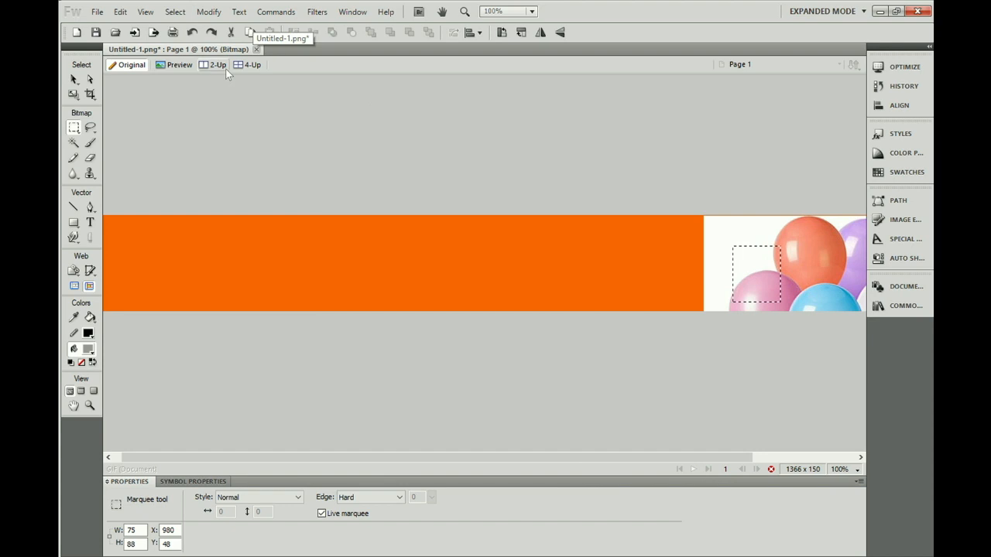
{"action": "left_click", "coordinate": [118, 13]}
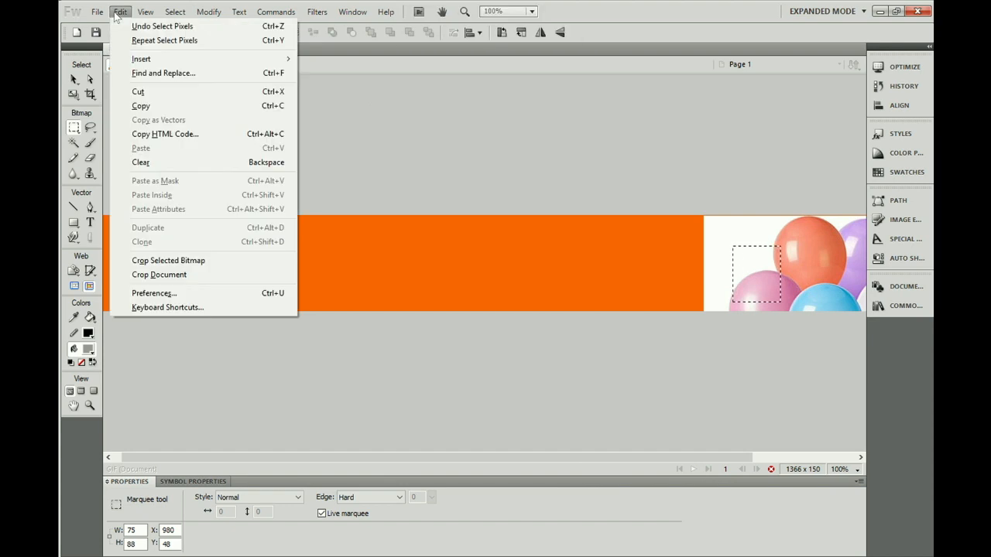
{"action": "left_click", "coordinate": [139, 26]}
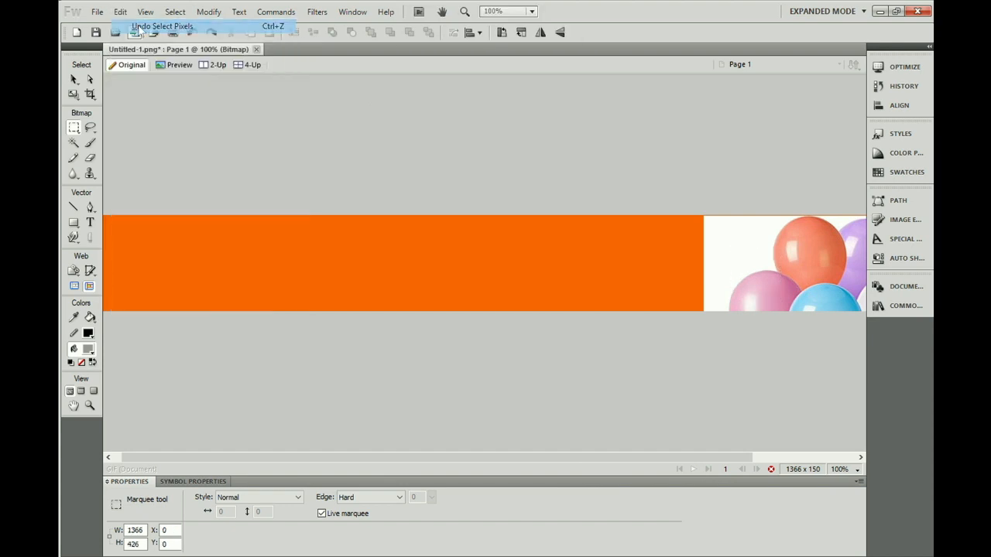
{"action": "left_click", "coordinate": [120, 13]}
{"action": "left_click", "coordinate": [134, 28]}
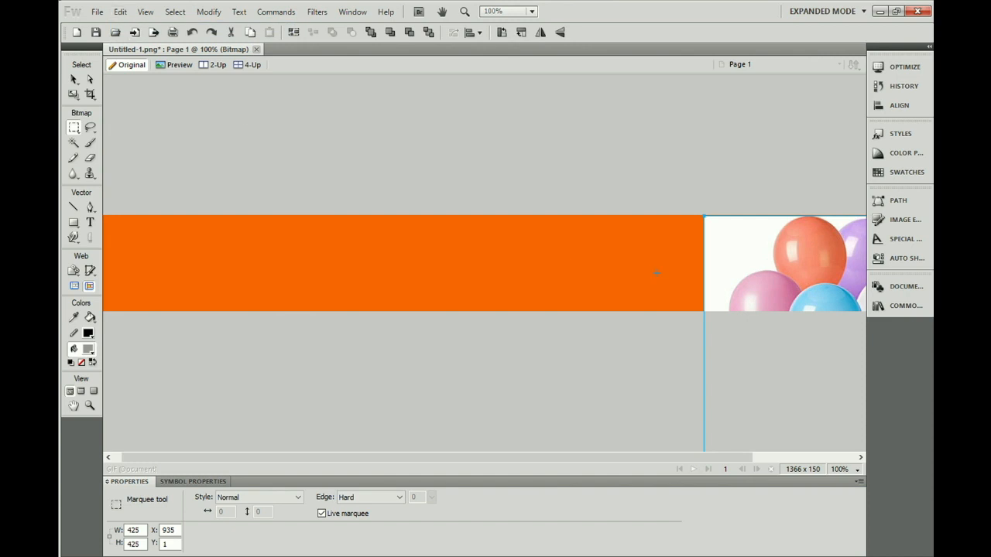
{"action": "left_click_drag", "start_coordinate": [703, 217], "coordinate": [802, 343]}
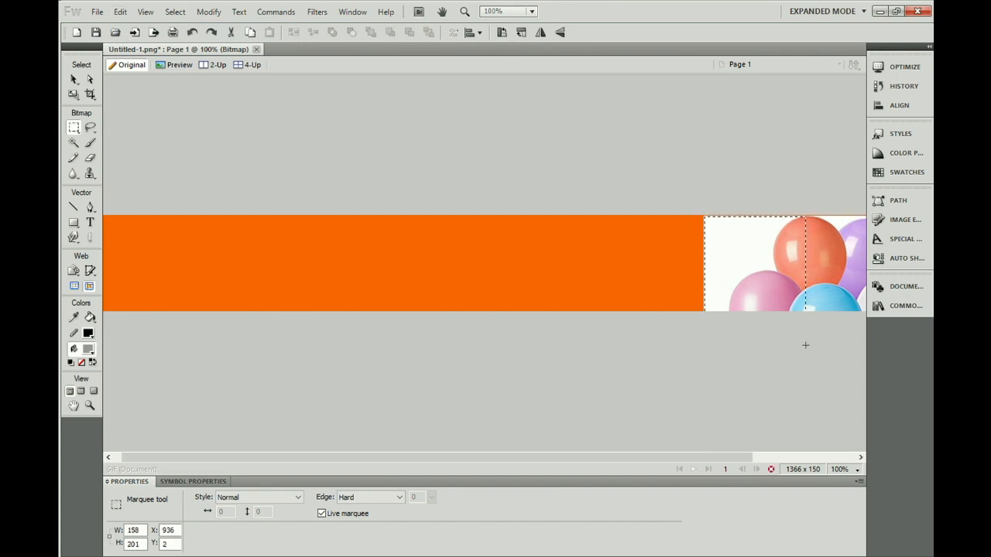
{"action": "left_click", "coordinate": [751, 310]}
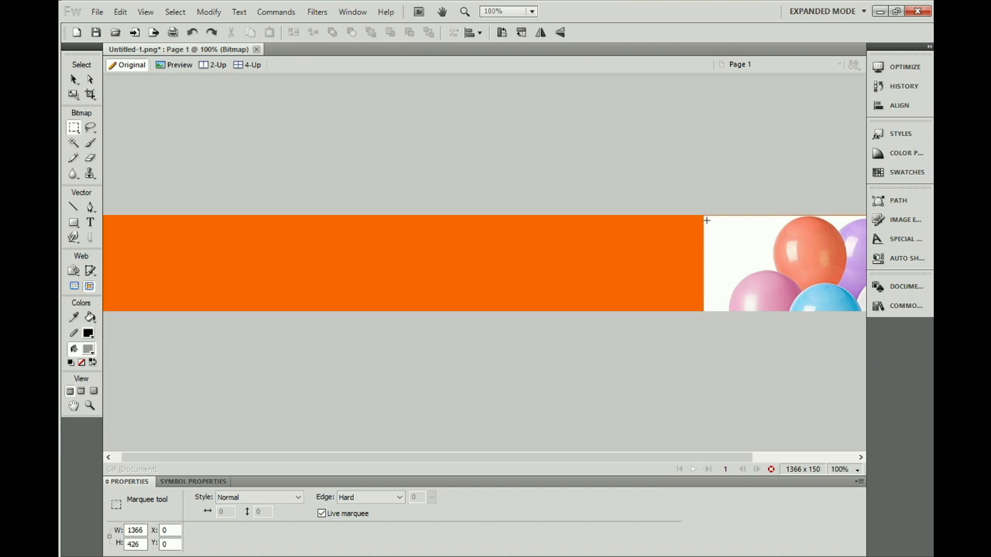
{"action": "left_click", "coordinate": [120, 12]}
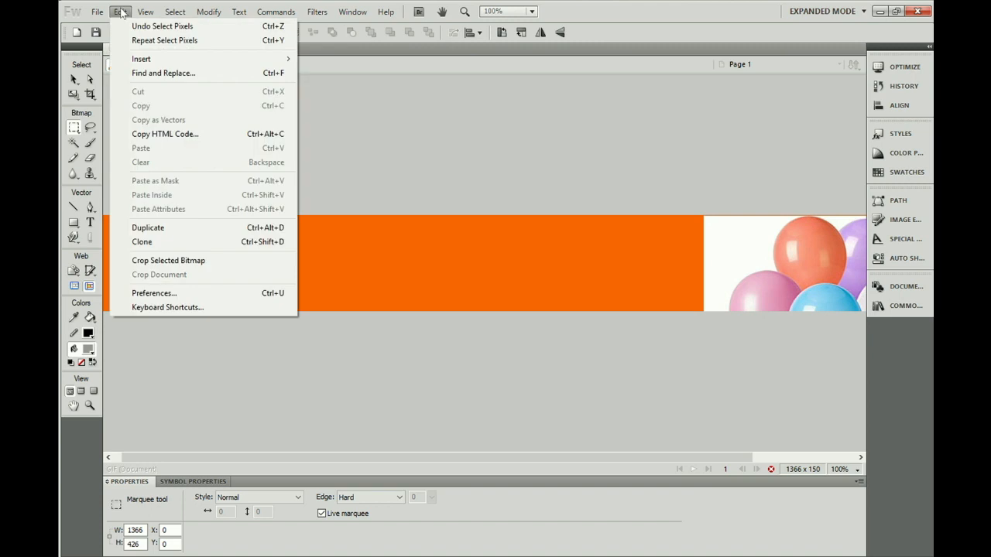
{"action": "left_click", "coordinate": [143, 27]}
{"action": "left_click", "coordinate": [121, 12]}
{"action": "left_click", "coordinate": [142, 27]}
{"action": "left_click", "coordinate": [122, 11]}
{"action": "left_click", "coordinate": [144, 26]}
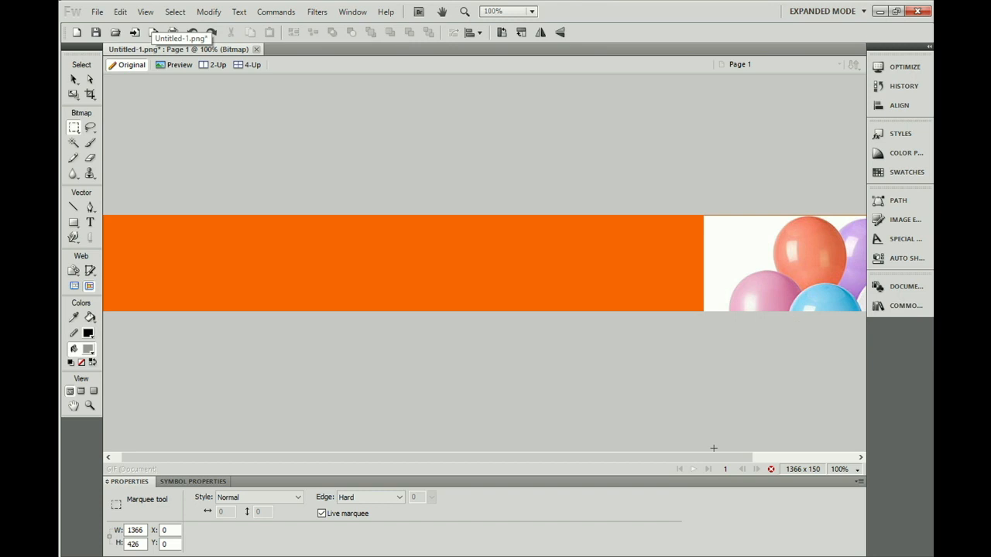
{"action": "left_click_drag", "start_coordinate": [717, 457], "coordinate": [822, 459]}
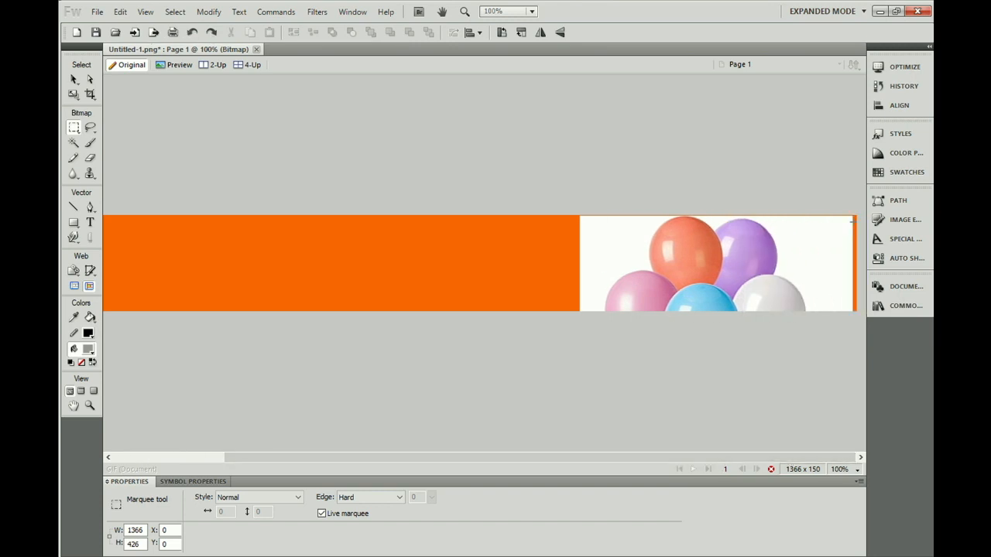
Create a new 1366 x 150 pixel document at 96 pixels/inch with the custom orange canvas colour.
{"action": "left_click", "coordinate": [99, 12]}
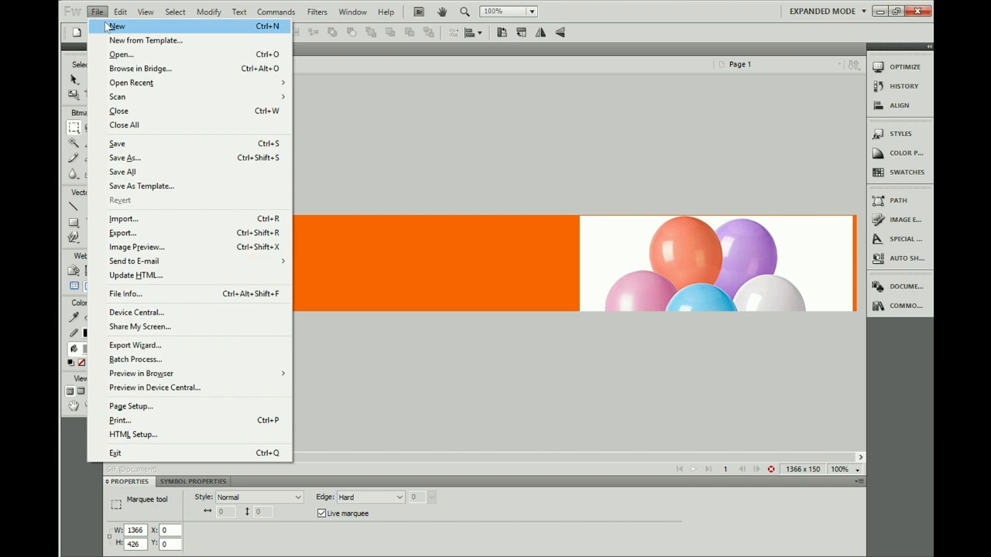
{"action": "left_click", "coordinate": [112, 28]}
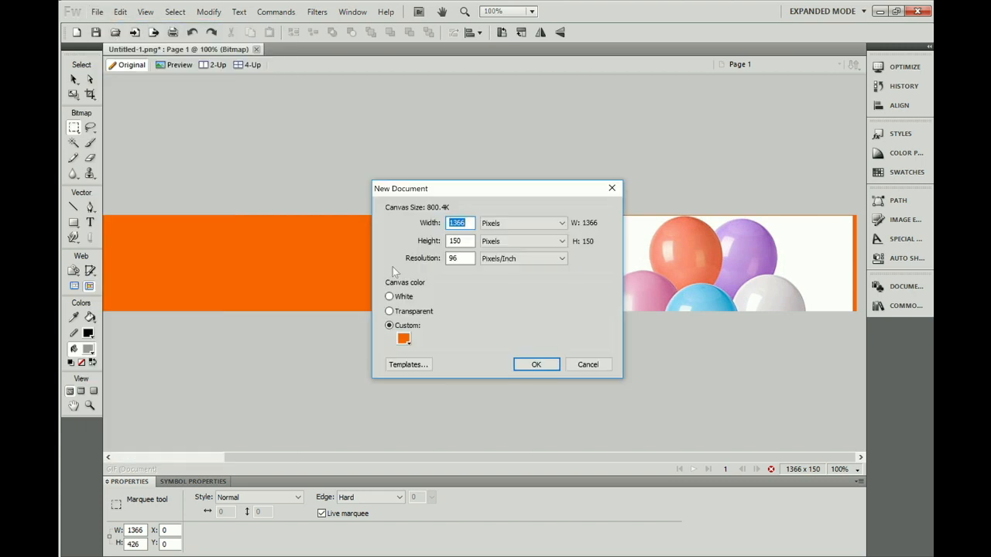
{"action": "left_click", "coordinate": [535, 364]}
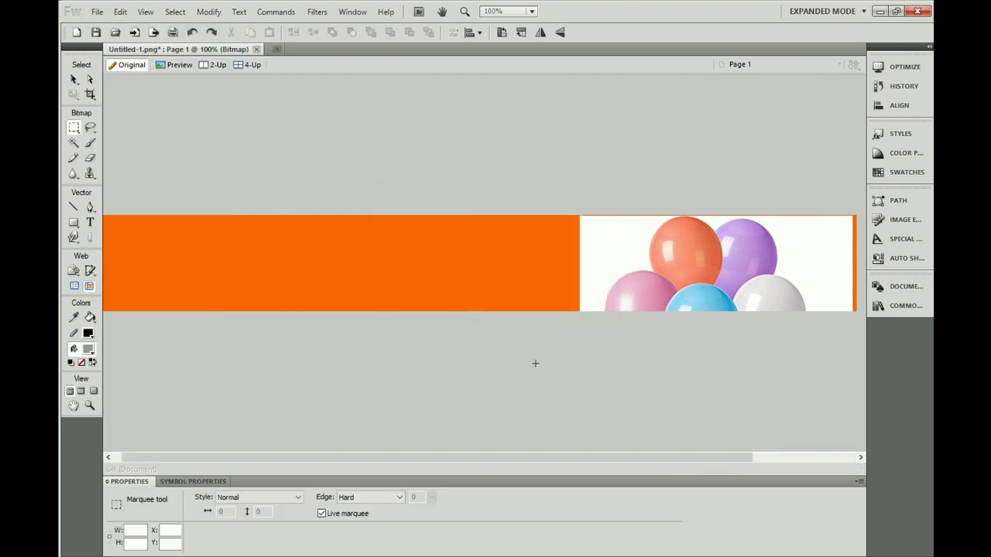
Import the Balloons image from the Assets folder and place it on the banner at about 144 x 144 px.
{"action": "left_click", "coordinate": [98, 12]}
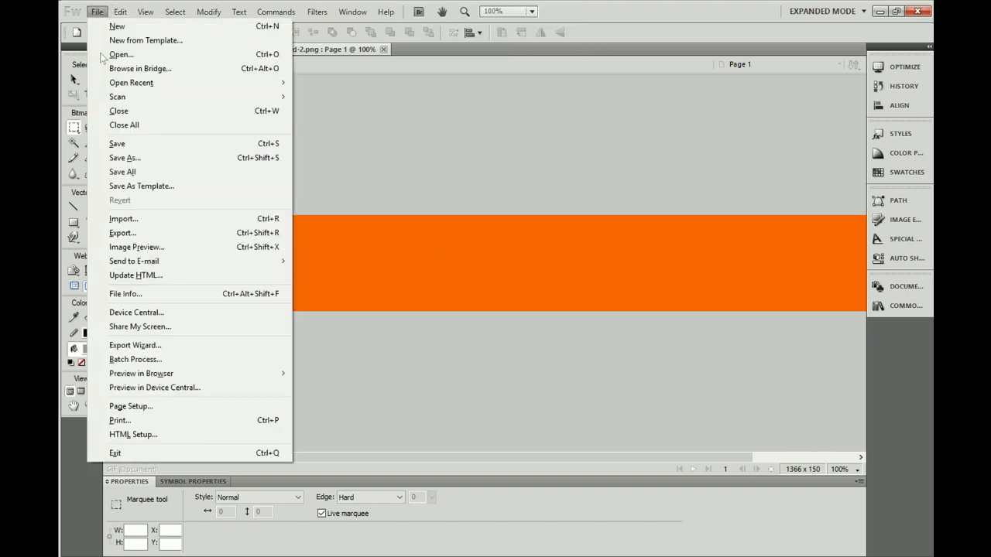
{"action": "left_click", "coordinate": [120, 219]}
{"action": "left_click", "coordinate": [354, 235]}
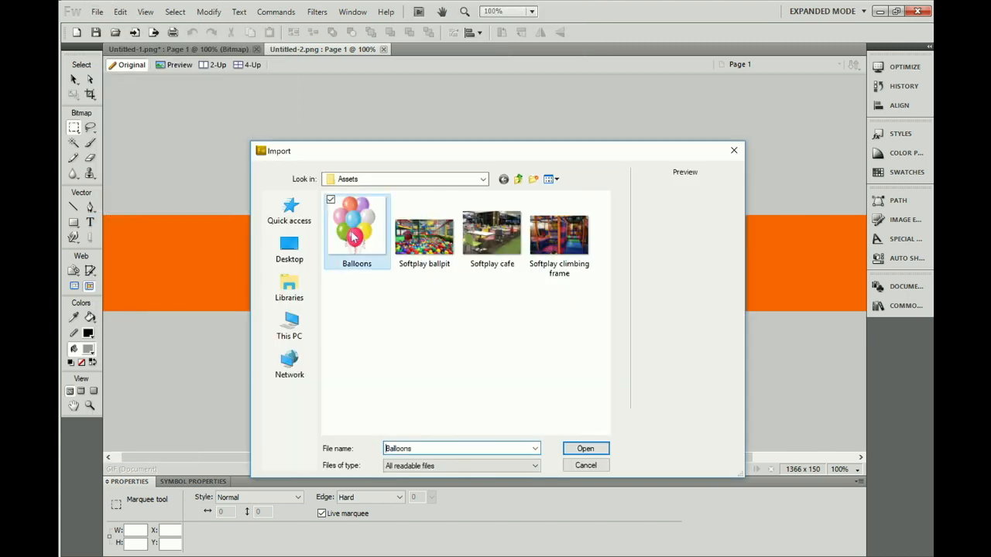
{"action": "left_click", "coordinate": [579, 448]}
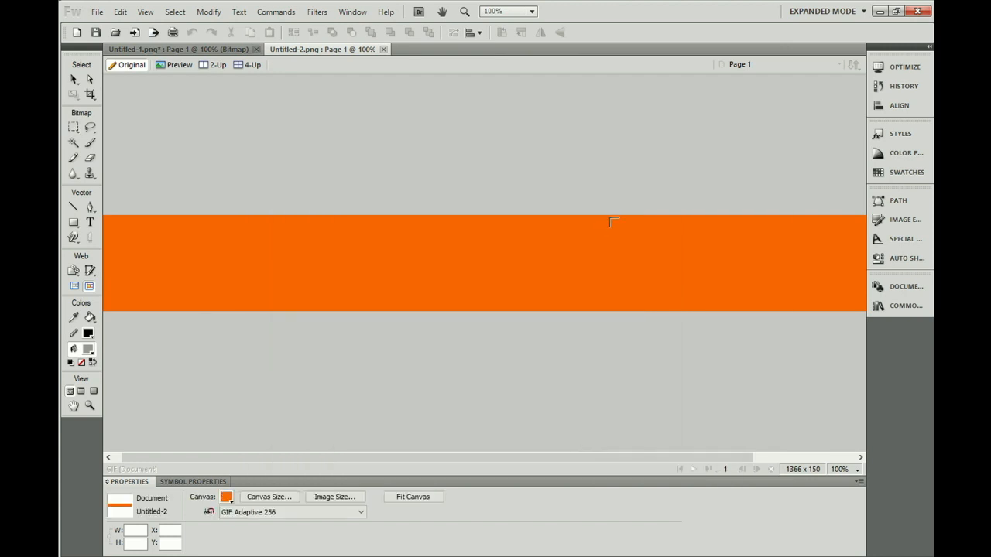
{"action": "mouse_move", "coordinate": [611, 220]}
{"action": "left_mouse_down"}
{"action": "mouse_move", "coordinate": [676, 250]}
{"action": "mouse_move", "coordinate": [703, 297]}
{"action": "left_mouse_up"}
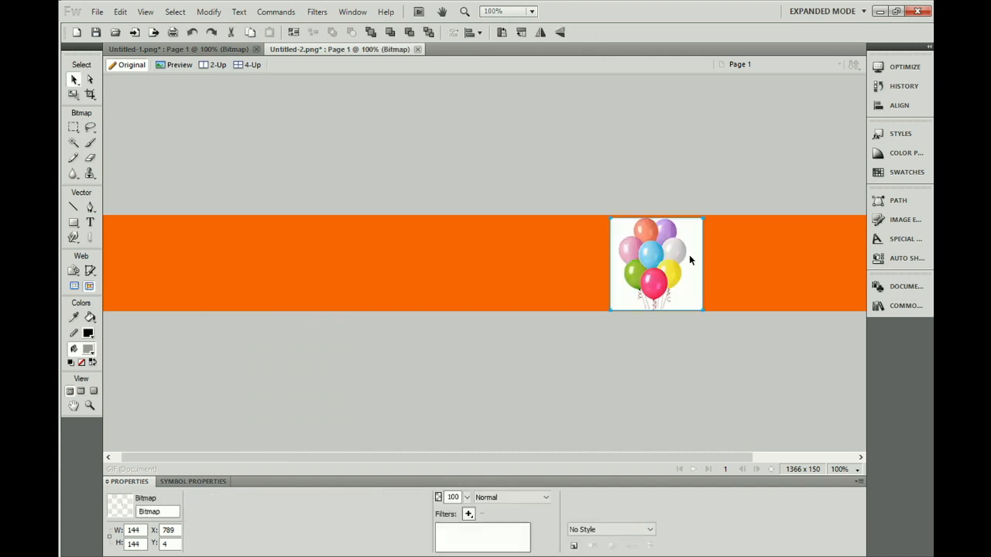
Move the balloons image toward the banner's right end, to about X 1177, Y 3.
{"action": "left_click_drag", "start_coordinate": [783, 265], "coordinate": [850, 258]}
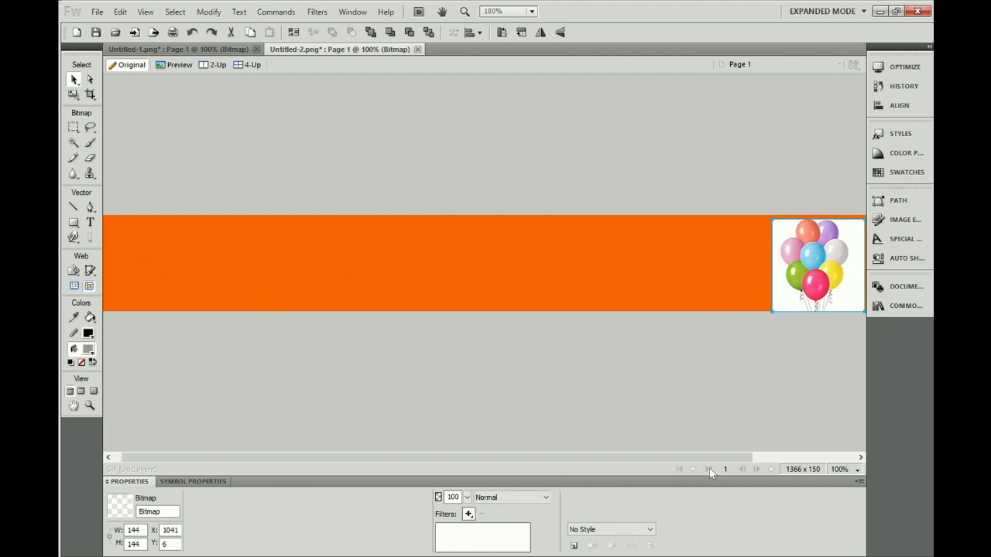
{"action": "left_click_drag", "start_coordinate": [723, 455], "coordinate": [831, 459]}
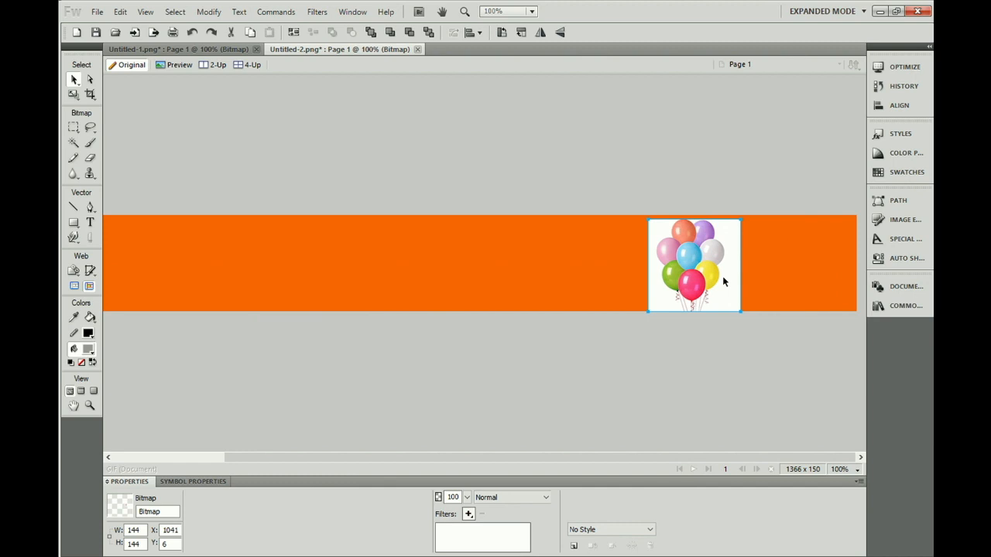
{"action": "left_click_drag", "start_coordinate": [722, 276], "coordinate": [809, 276]}
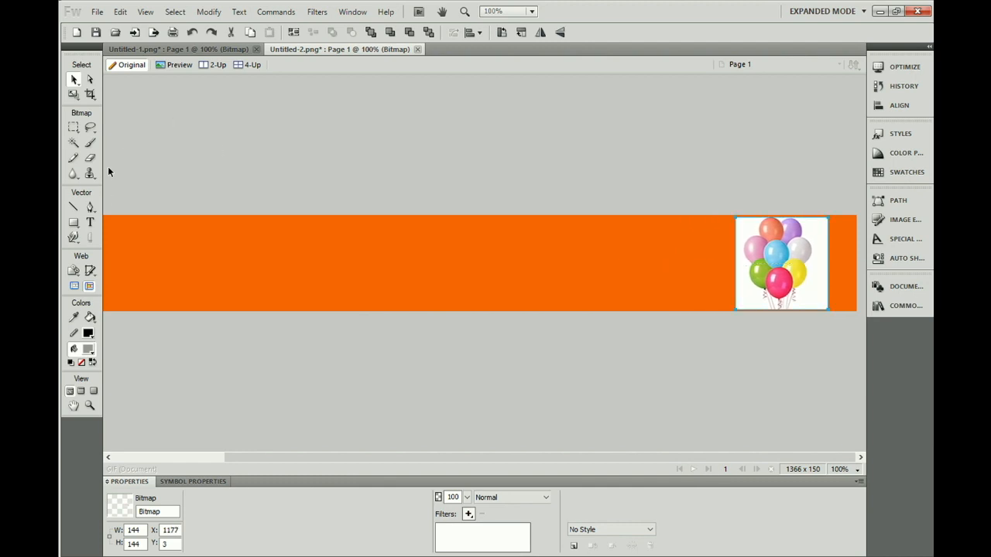
Select the white areas around the balloons and between their strings with the Magic Wand and delete them.
{"action": "left_click", "coordinate": [74, 142]}
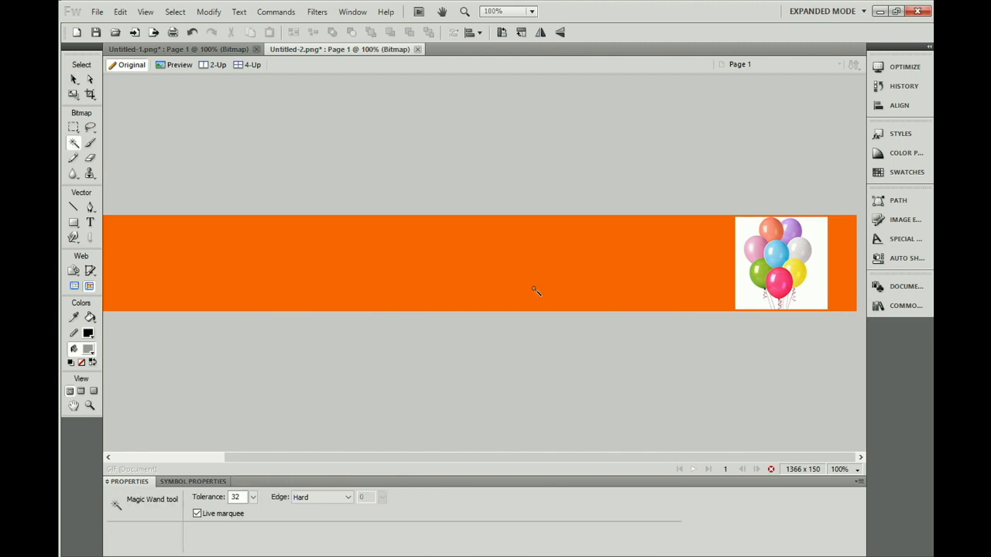
{"action": "left_click", "coordinate": [816, 280]}
{"action": "key", "text": "Delete"}
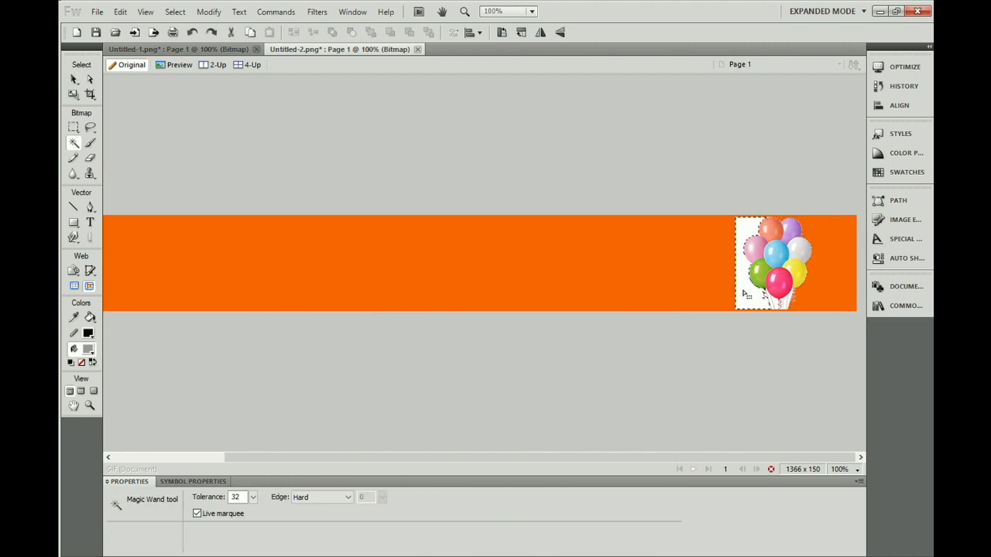
{"action": "left_click", "coordinate": [747, 295]}
{"action": "key", "text": "Delete"}
{"action": "left_click", "coordinate": [774, 306]}
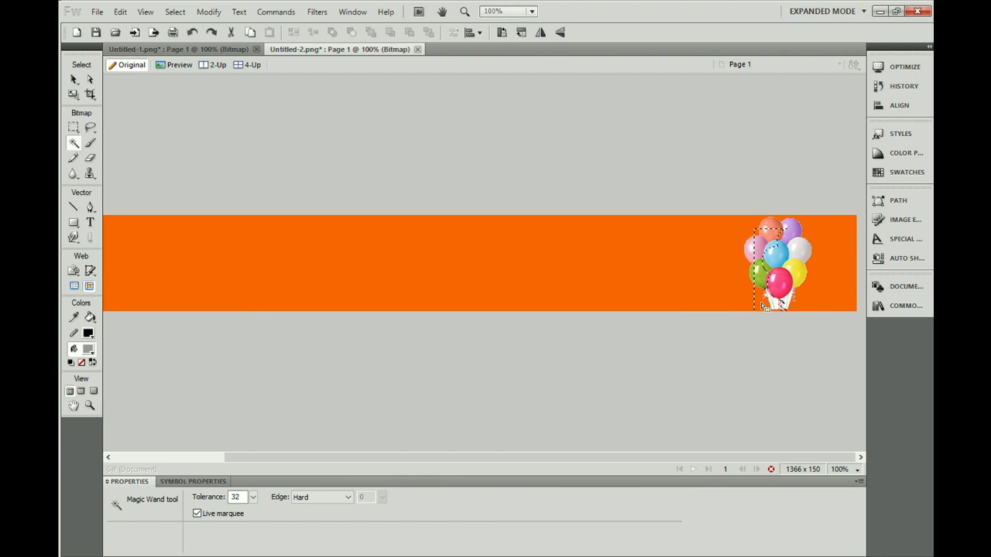
{"action": "left_click", "coordinate": [704, 304]}
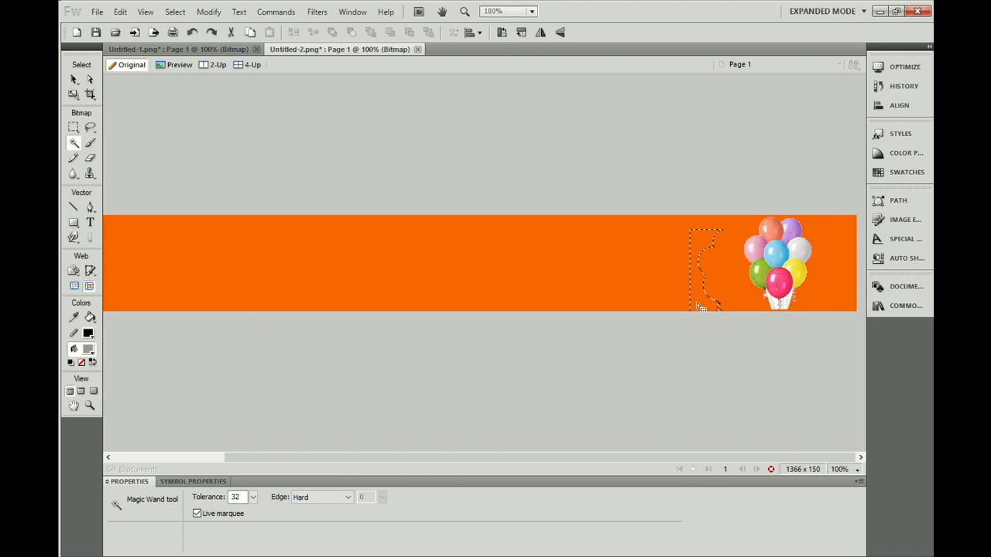
{"action": "key", "text": "Delete"}
{"action": "left_click", "coordinate": [776, 301]}
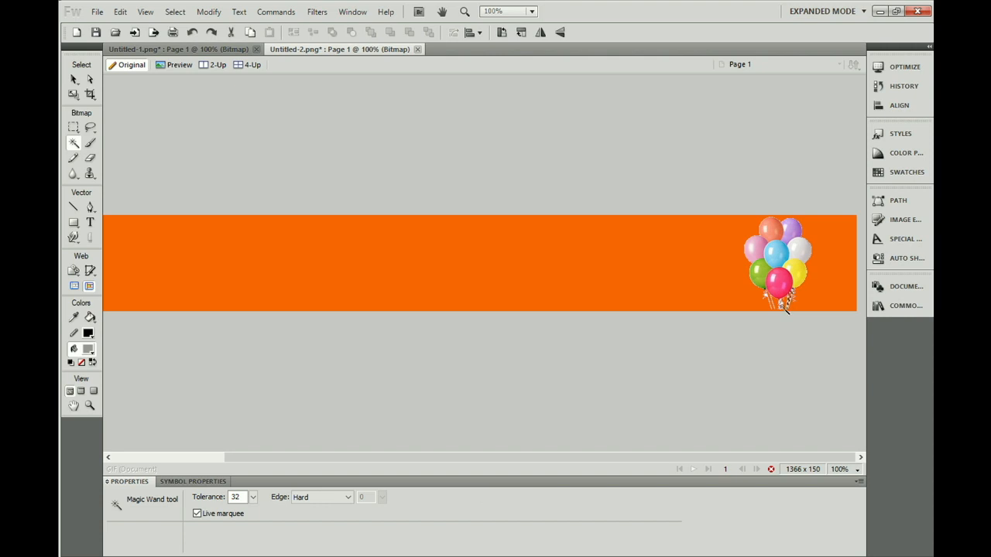
Try to select the small white remnant among the balloon strings with the Magic Wand, clearing any unwanted selection.
{"action": "right_click", "coordinate": [784, 305]}
{"action": "left_click", "coordinate": [699, 309]}
{"action": "left_click", "coordinate": [786, 308]}
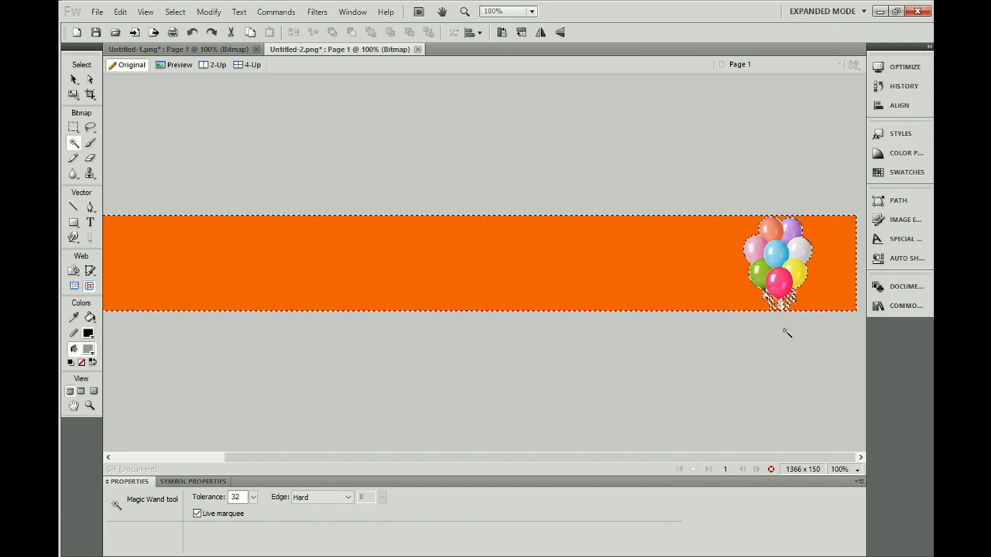
{"action": "left_click", "coordinate": [74, 79]}
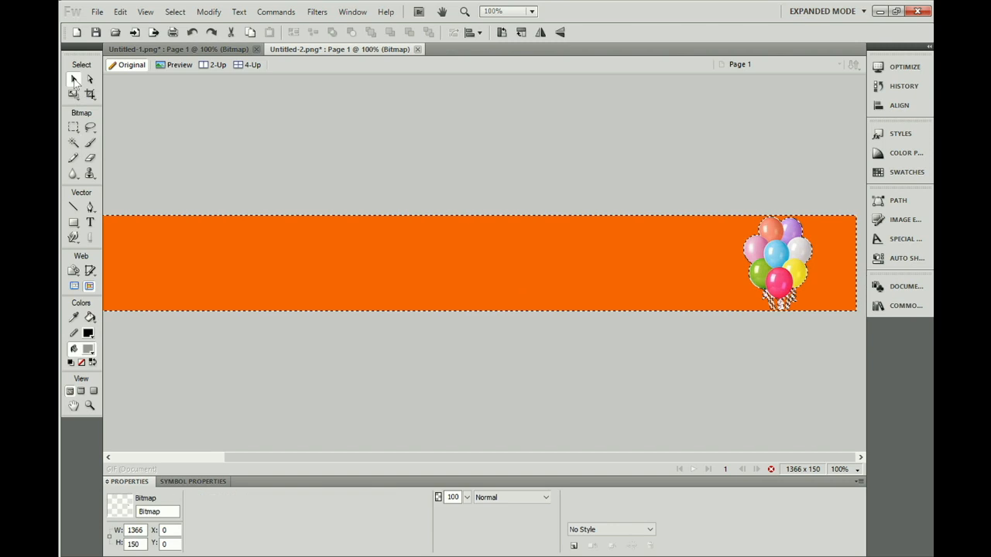
{"action": "left_click", "coordinate": [124, 106]}
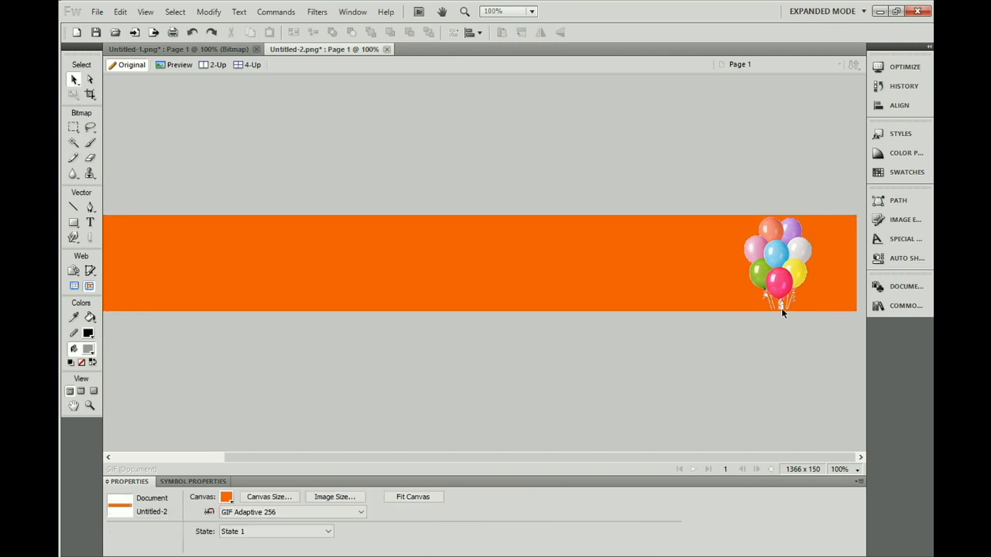
{"action": "left_click", "coordinate": [74, 142]}
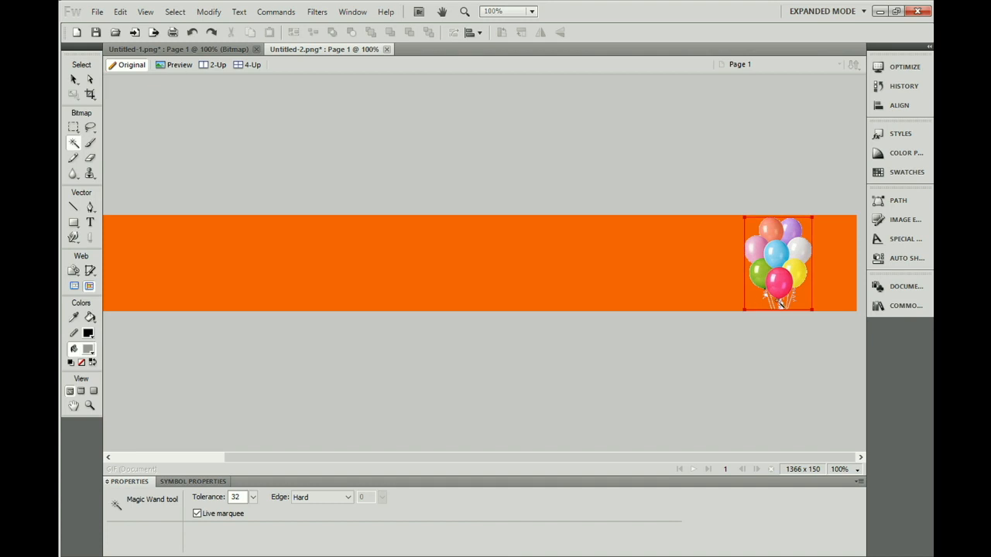
{"action": "left_click", "coordinate": [784, 307]}
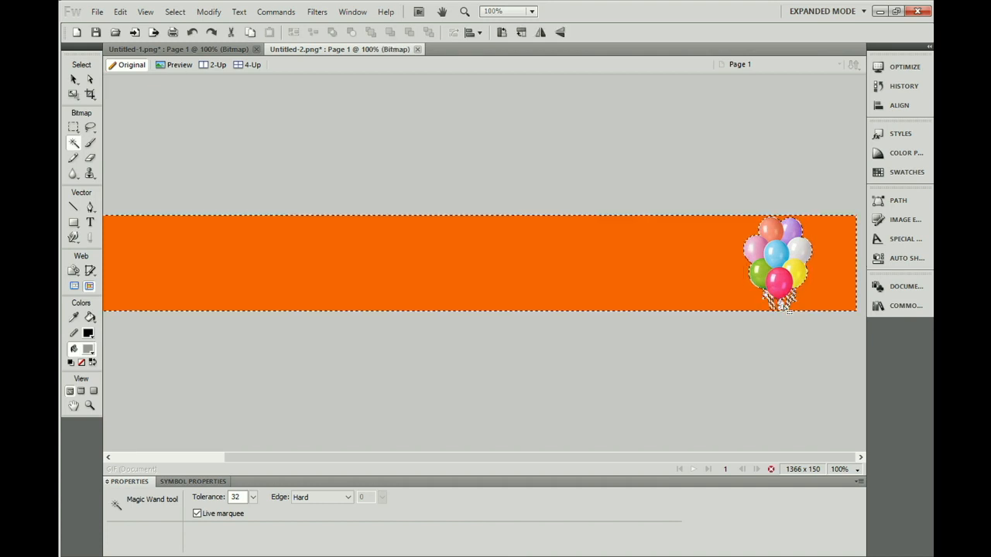
{"action": "left_click", "coordinate": [782, 309]}
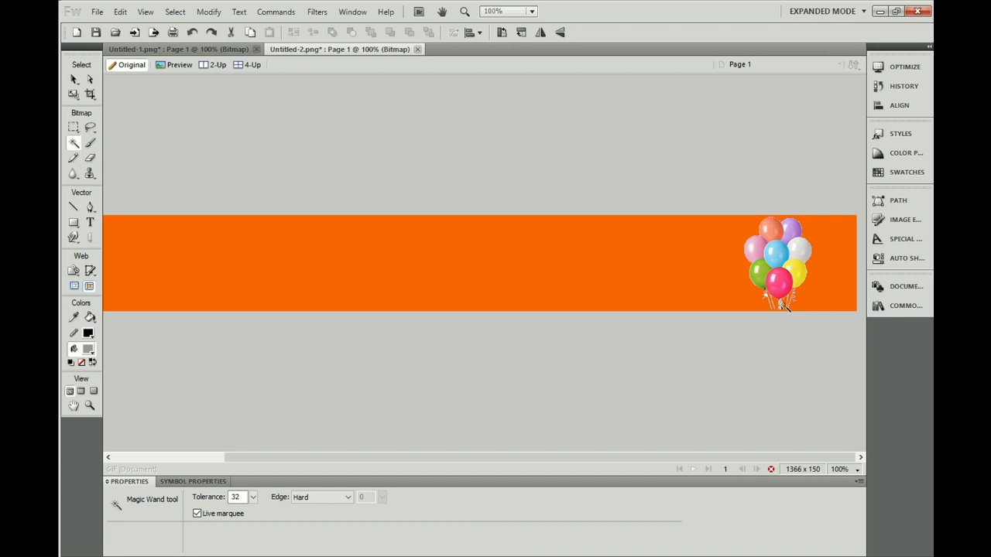
{"action": "left_click", "coordinate": [782, 306]}
{"action": "left_click", "coordinate": [782, 304]}
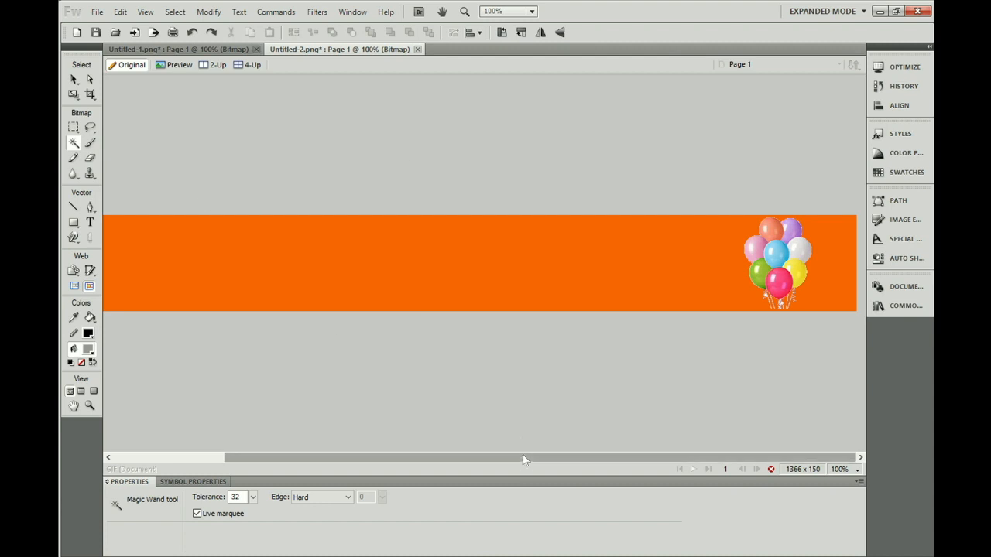
Add the title "kidzone softplay centres" in a text box about 866 px wide at about X 230, Y 35.
{"action": "left_click_drag", "start_coordinate": [523, 457], "coordinate": [471, 465]}
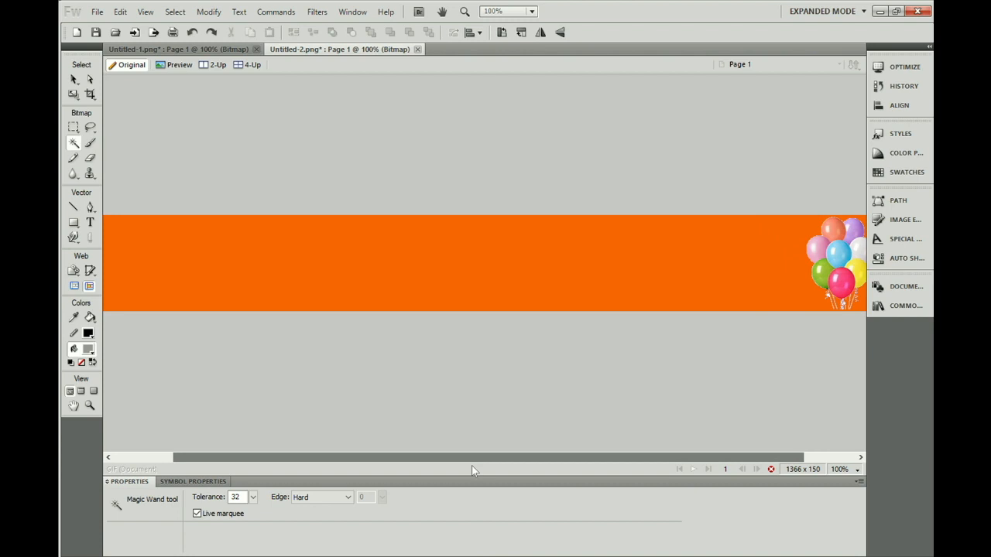
{"action": "left_click", "coordinate": [89, 223]}
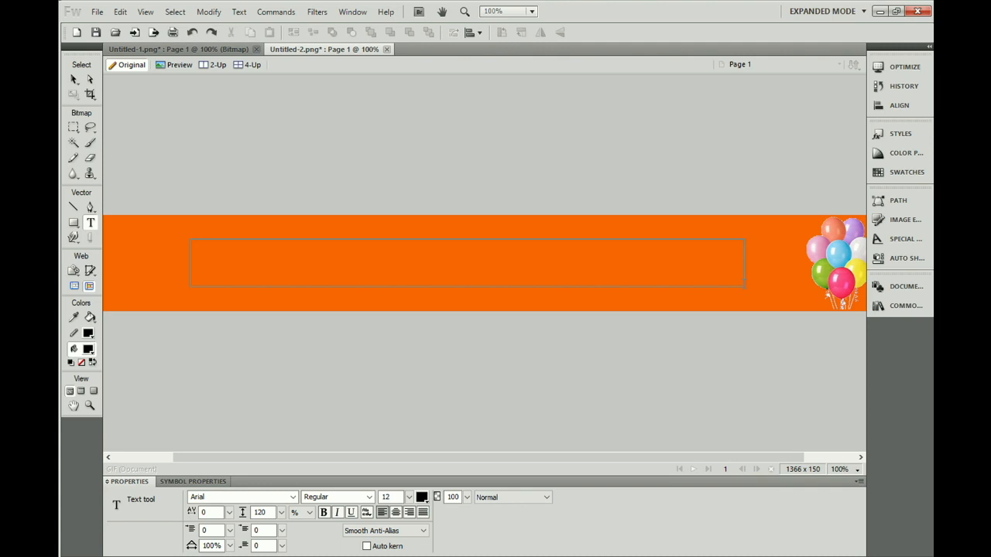
{"action": "left_click_drag", "start_coordinate": [746, 286], "coordinate": [745, 284]}
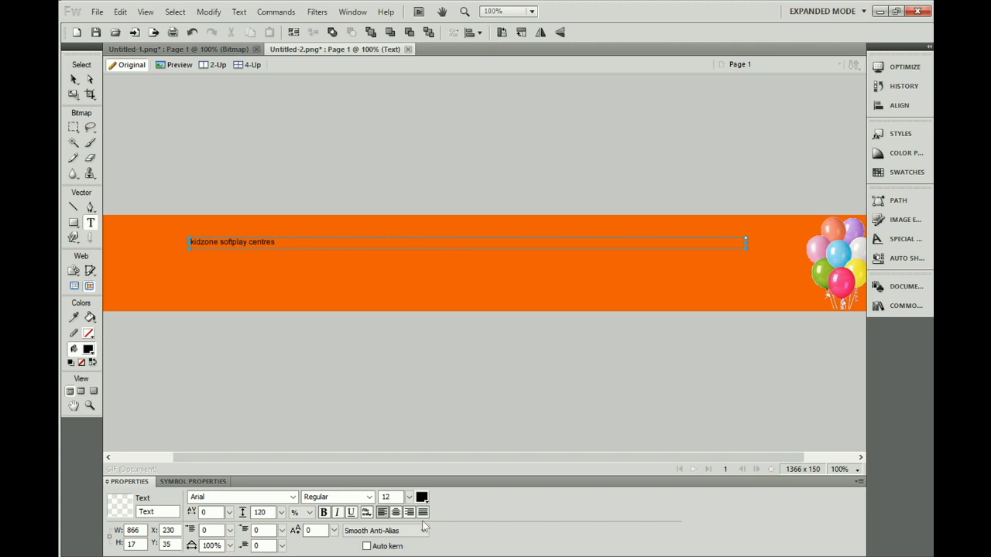
Check the banner design on the Template slide of the October Assessment task in PowerPoint and return to Fireworks.
{"action": "left_click", "coordinate": [880, 11]}
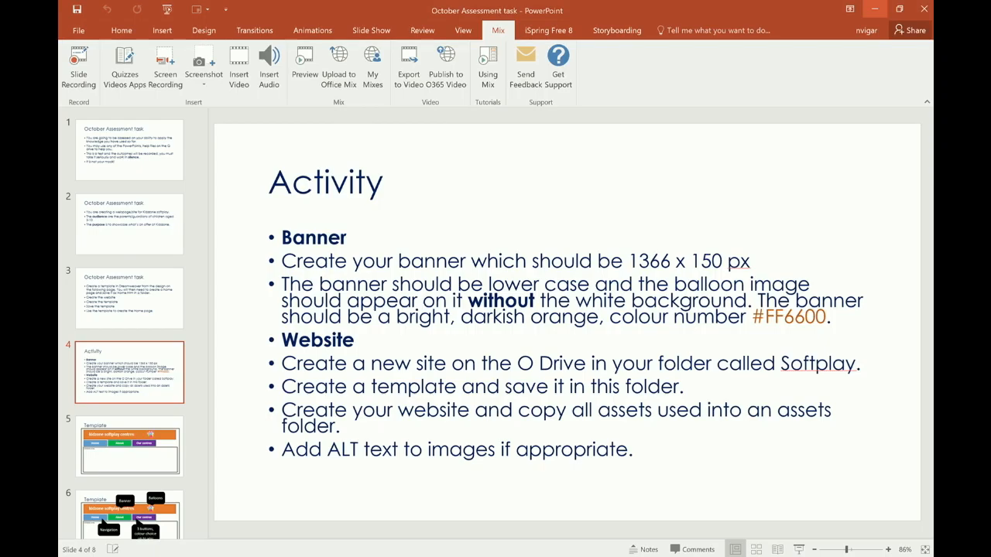
{"action": "left_click", "coordinate": [136, 451]}
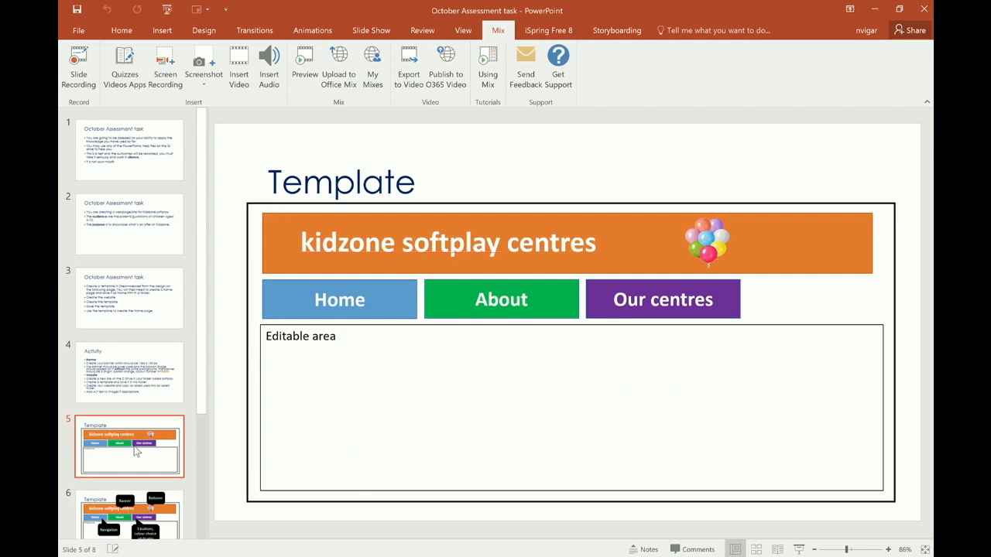
{"action": "key", "text": "alt+Tab"}
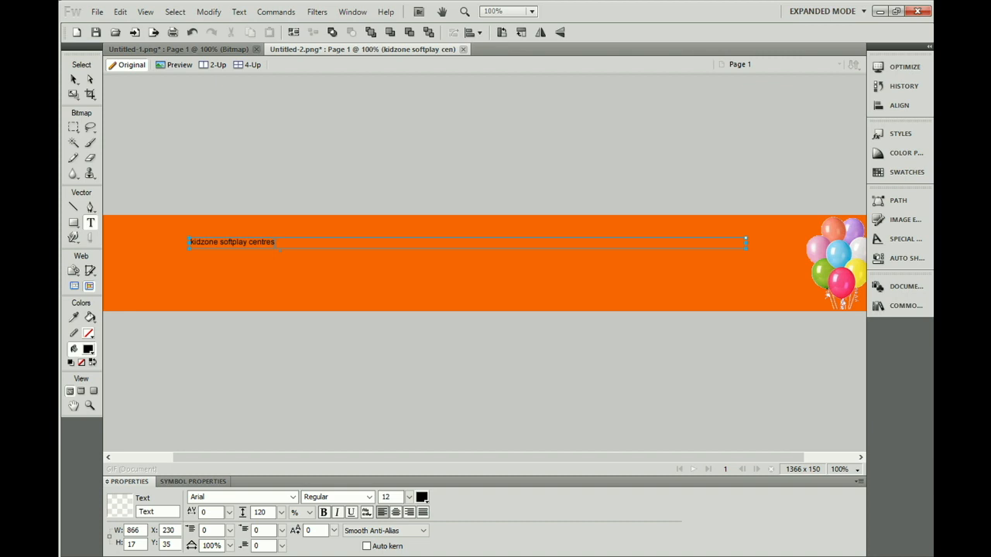
Set the banner title "kidzone softplay centres" to size 72 in white and deselect it.
{"action": "left_click_drag", "start_coordinate": [276, 243], "coordinate": [189, 242]}
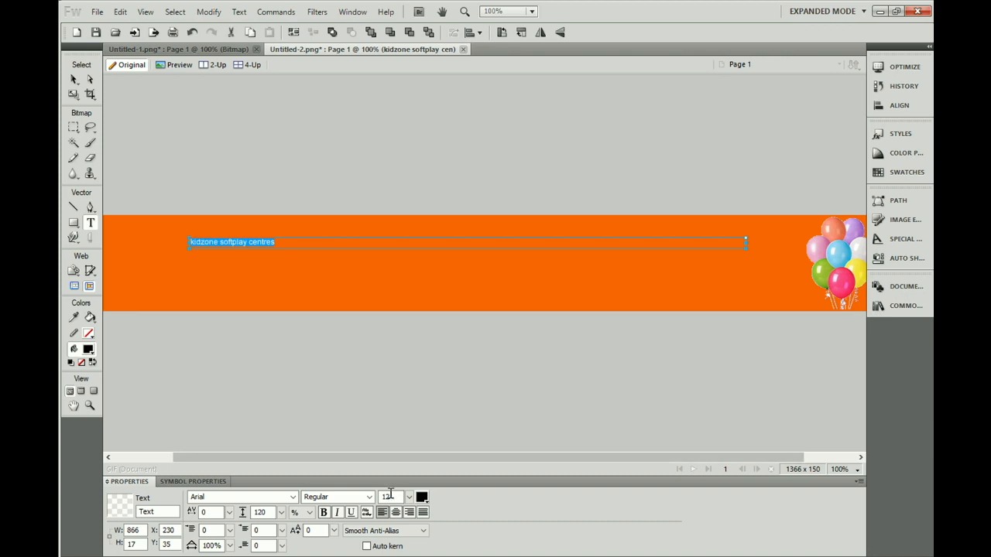
{"action": "double_click", "coordinate": [391, 497]}
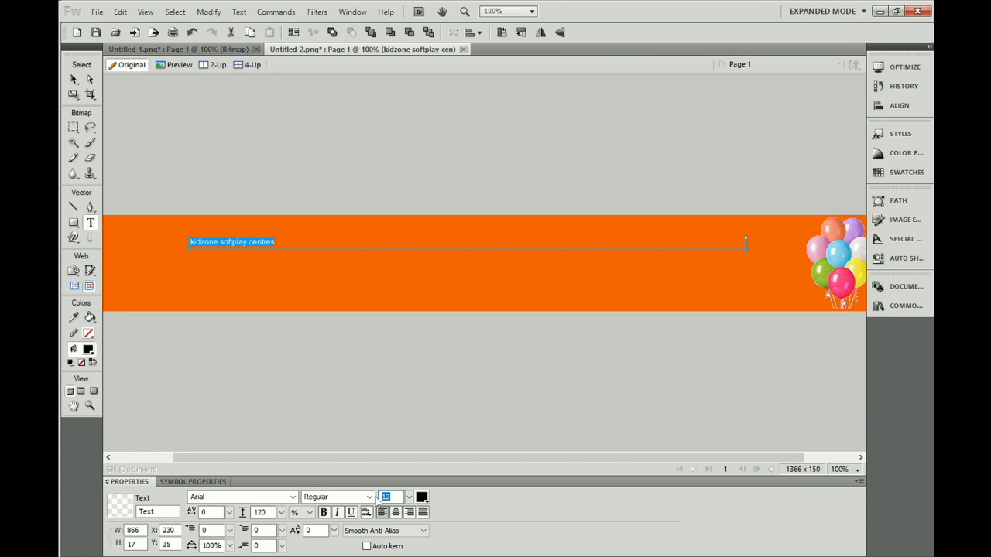
{"action": "type", "text": "72"}
{"action": "left_click", "coordinate": [422, 497]}
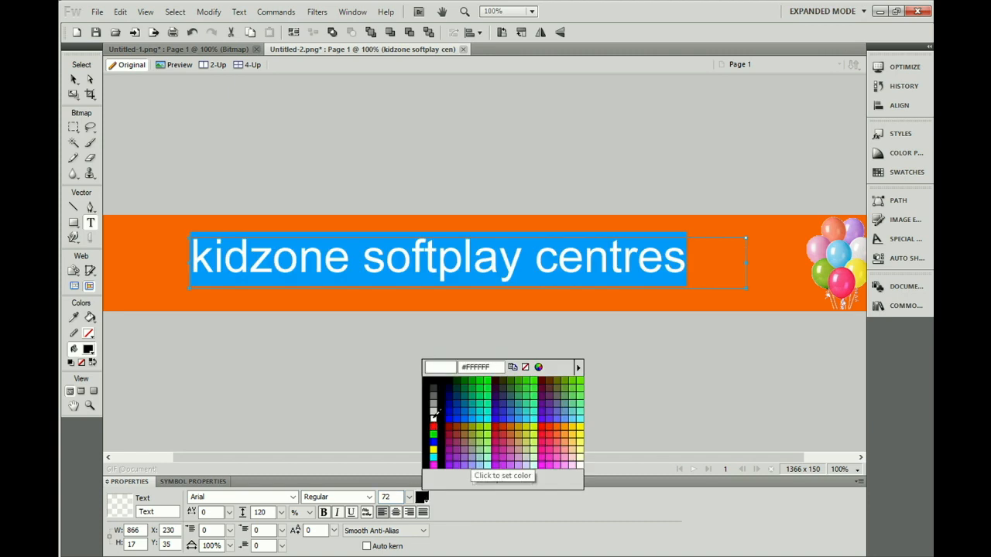
{"action": "left_click", "coordinate": [432, 419]}
{"action": "key", "text": "Escape"}
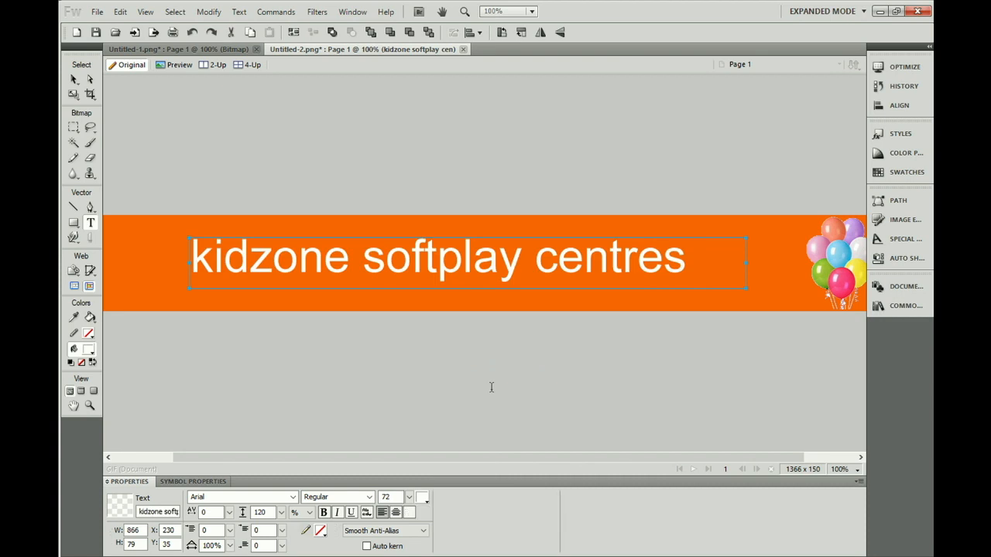
{"action": "left_click", "coordinate": [593, 155]}
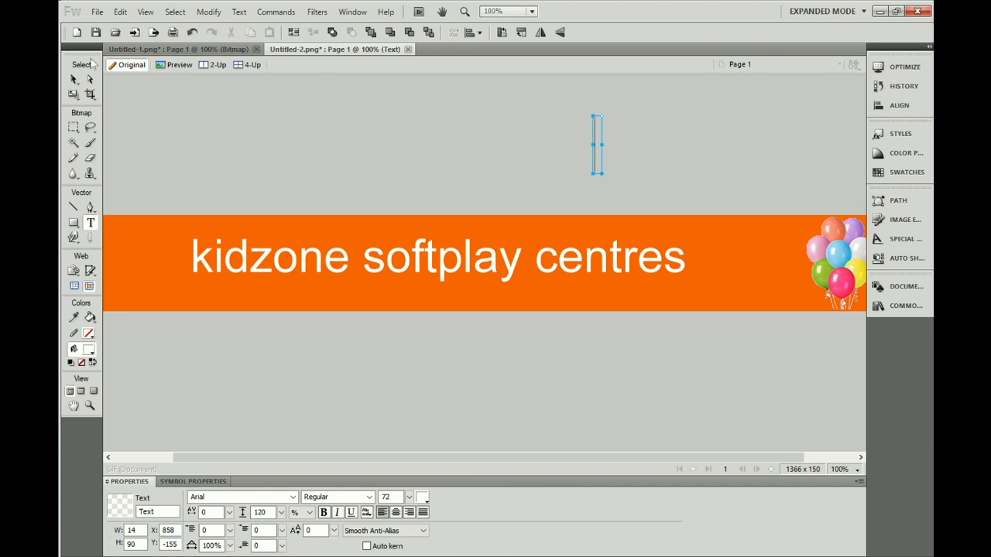
Save the banner as a Fireworks PNG named "Banner" in the Assets folder within Softplay on the F: drive.
{"action": "left_click", "coordinate": [97, 12]}
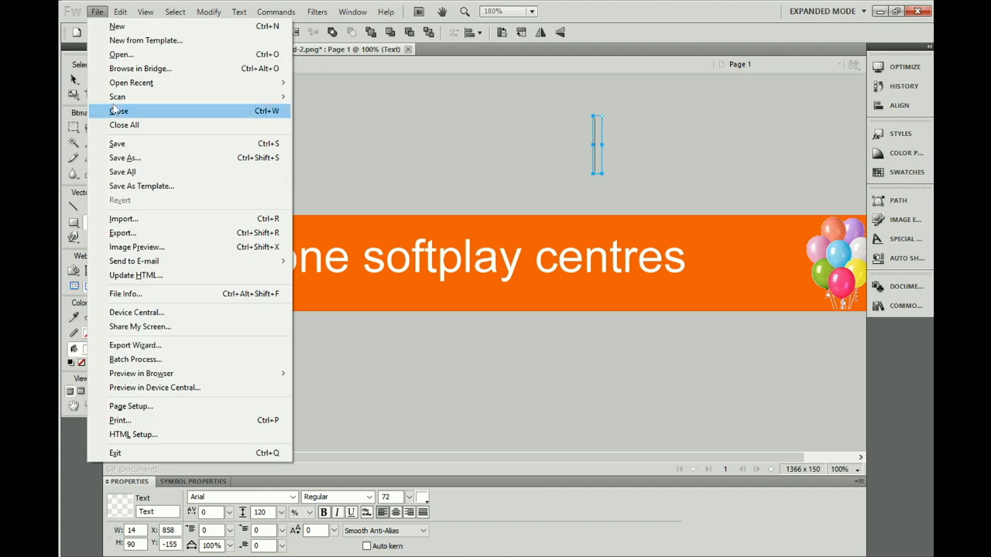
{"action": "left_click", "coordinate": [117, 157]}
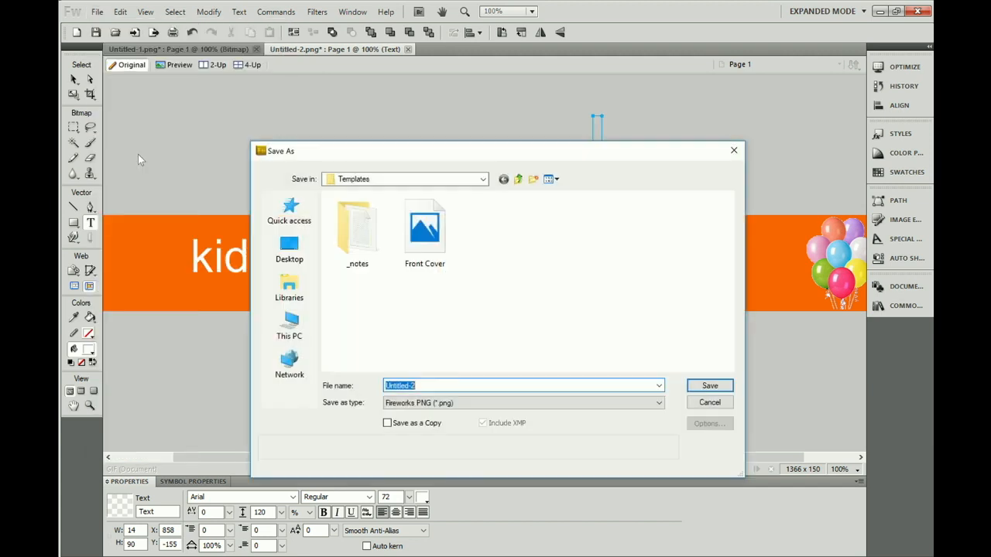
{"action": "left_click", "coordinate": [291, 320]}
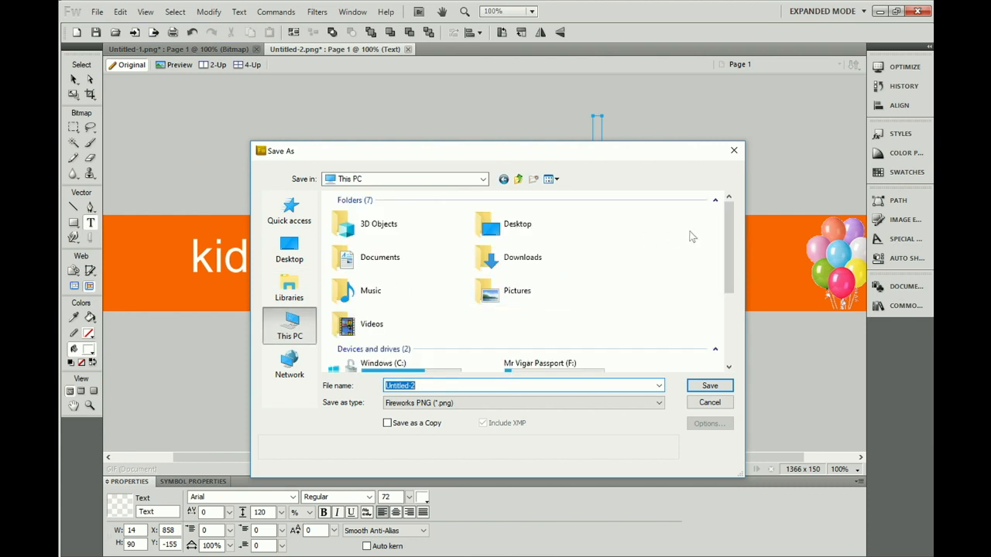
{"action": "left_click_drag", "start_coordinate": [731, 225], "coordinate": [732, 290]}
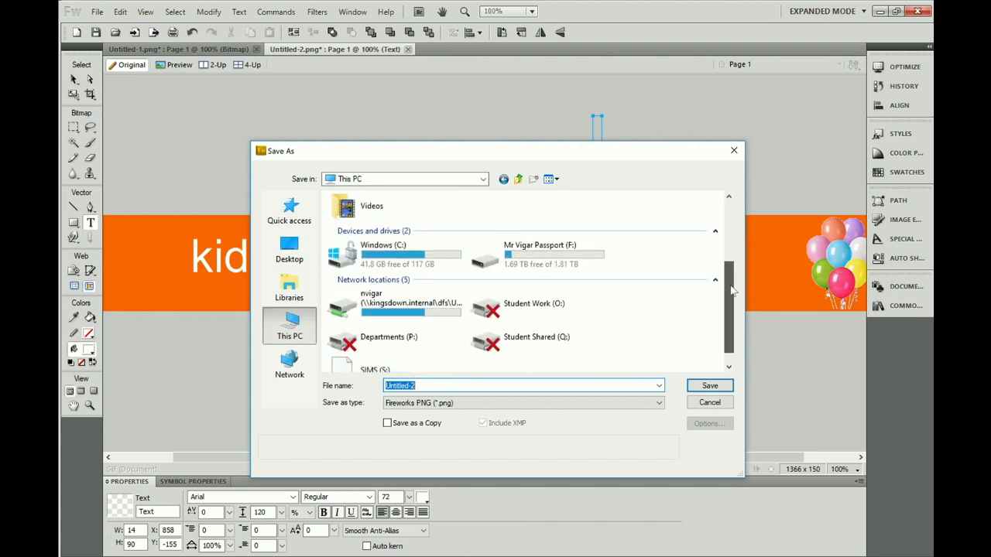
{"action": "double_click", "coordinate": [508, 254]}
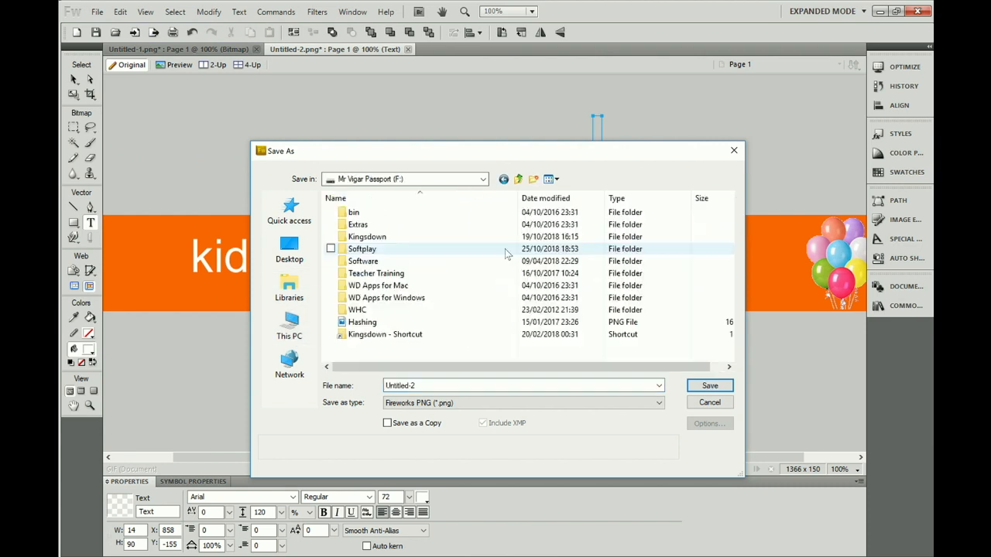
{"action": "left_click", "coordinate": [365, 250]}
{"action": "double_click", "coordinate": [365, 251]}
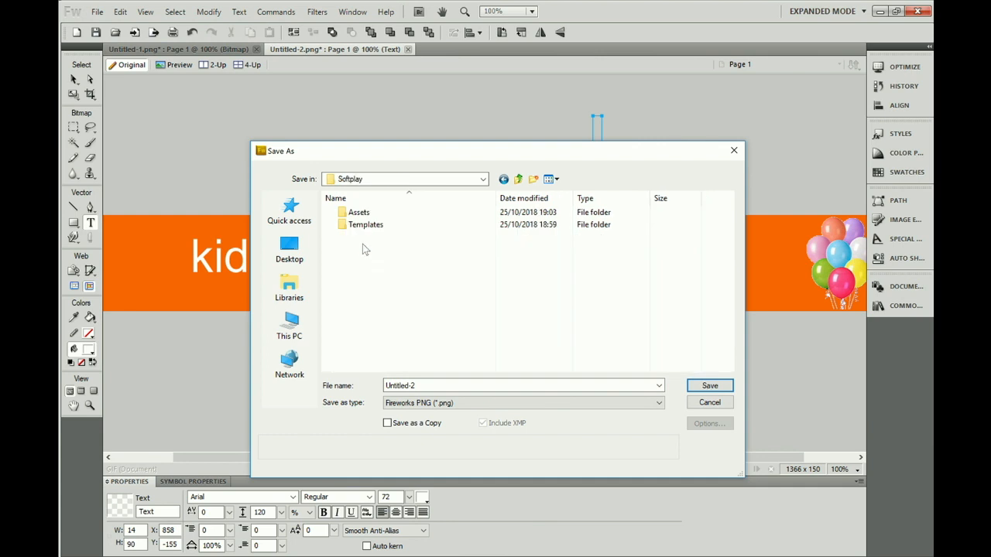
{"action": "left_click", "coordinate": [359, 214]}
{"action": "double_click", "coordinate": [359, 213]}
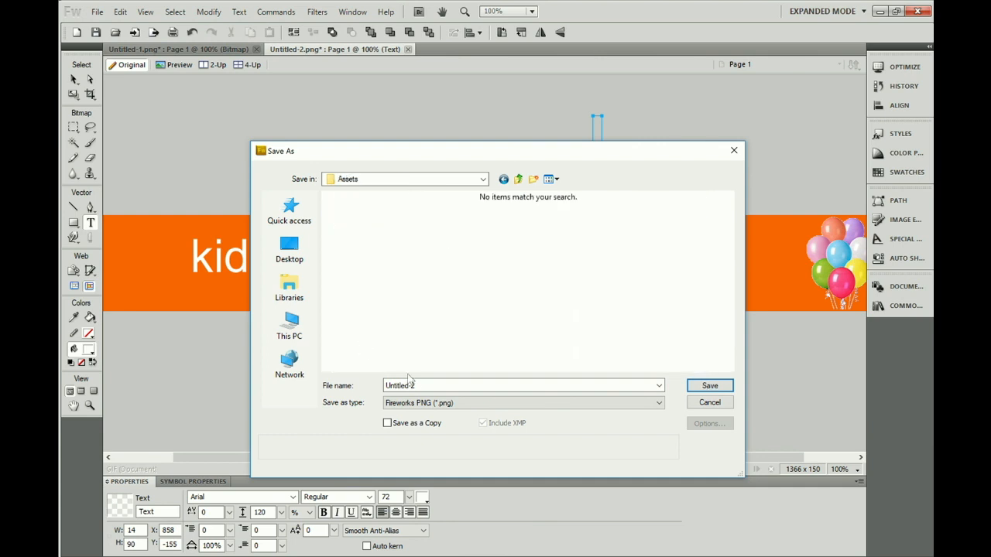
{"action": "left_click_drag", "start_coordinate": [418, 386], "coordinate": [376, 386]}
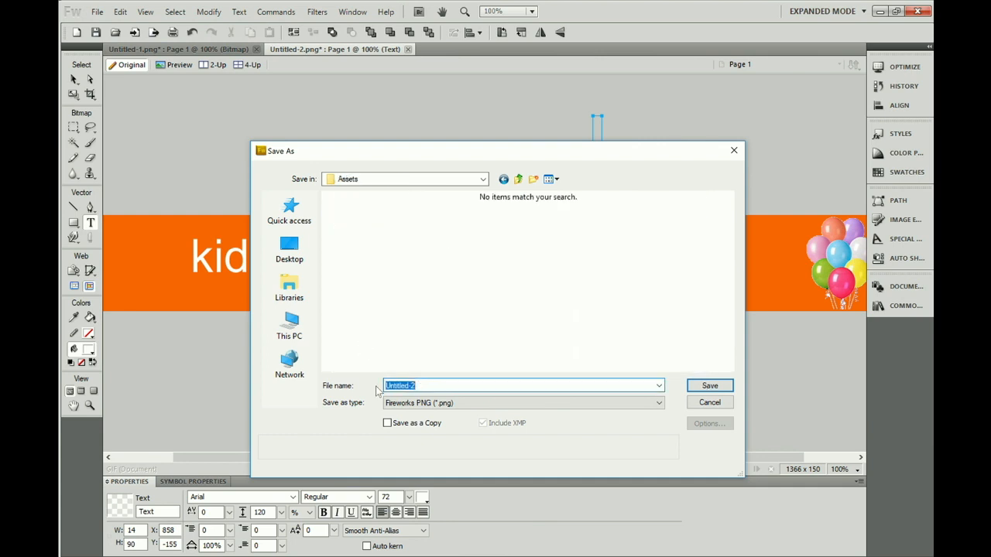
{"action": "type", "text": "Banner"}
{"action": "left_click", "coordinate": [707, 387]}
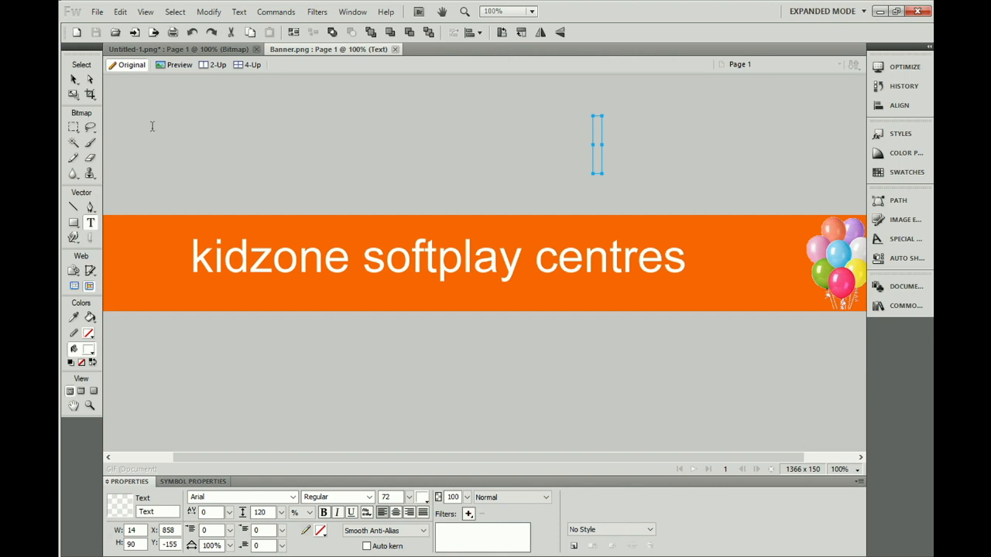
Create a new document 400 pixels wide and 300 pixels high.
{"action": "left_click", "coordinate": [98, 12]}
{"action": "left_click", "coordinate": [108, 24]}
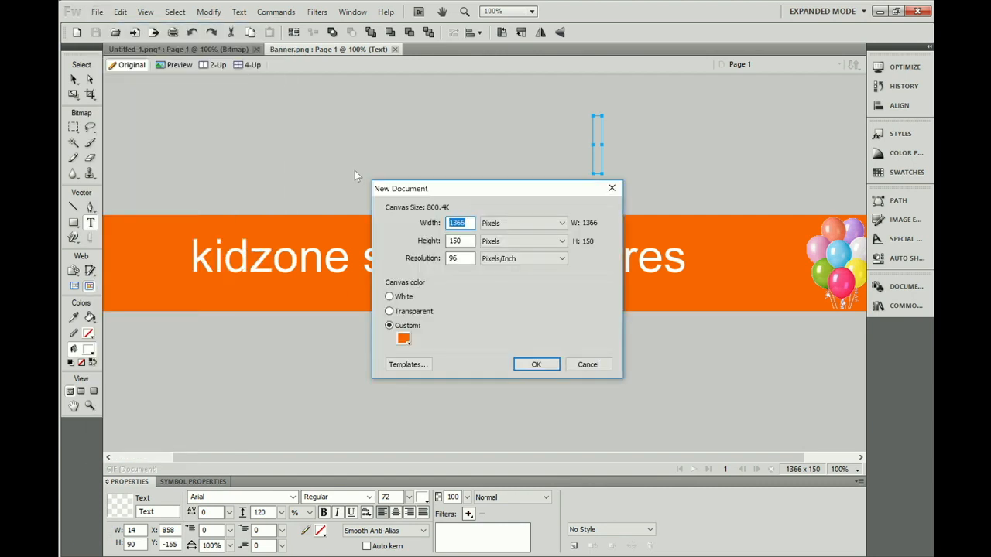
{"action": "left_click", "coordinate": [457, 222]}
{"action": "double_click", "coordinate": [457, 223]}
{"action": "type", "text": "400"}
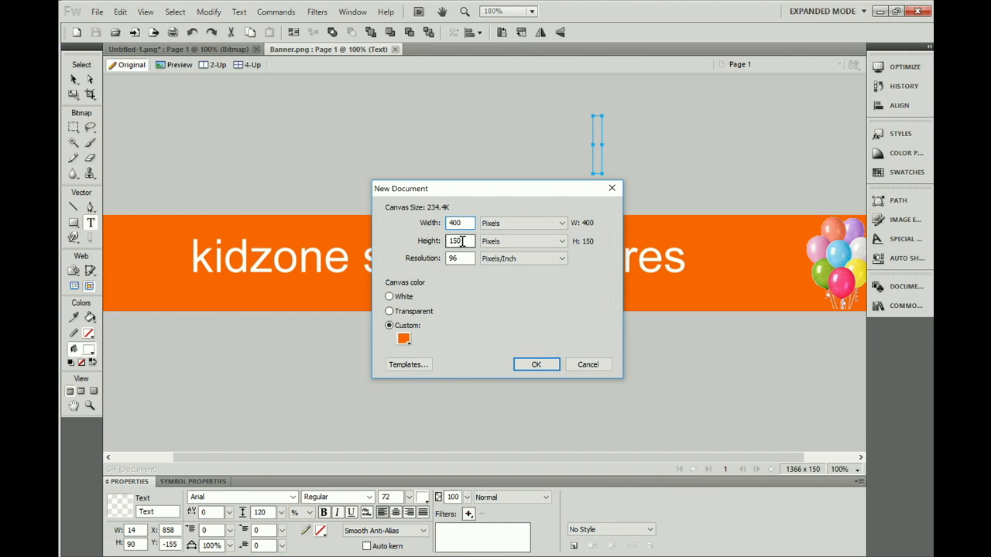
{"action": "double_click", "coordinate": [459, 242]}
{"action": "type", "text": "300"}
{"action": "left_click", "coordinate": [534, 363]}
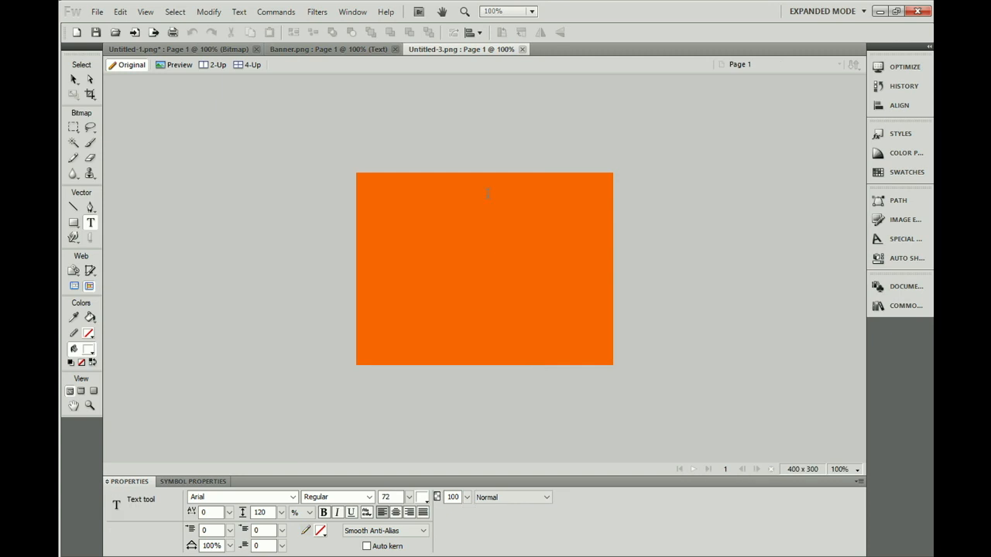
Change the new document's canvas color to white.
{"action": "left_click", "coordinate": [208, 12]}
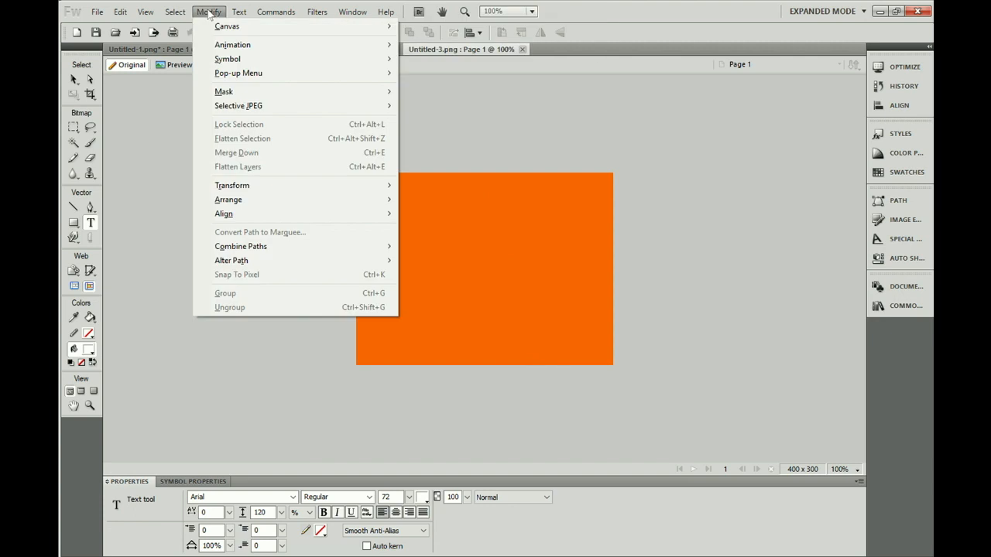
{"action": "mouse_move", "coordinate": [223, 29]}
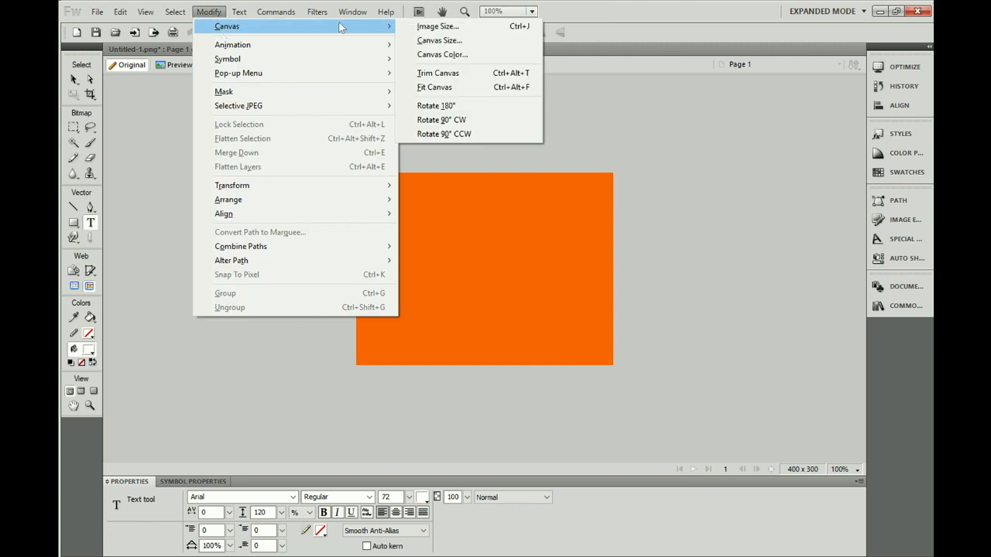
{"action": "left_click", "coordinate": [440, 55]}
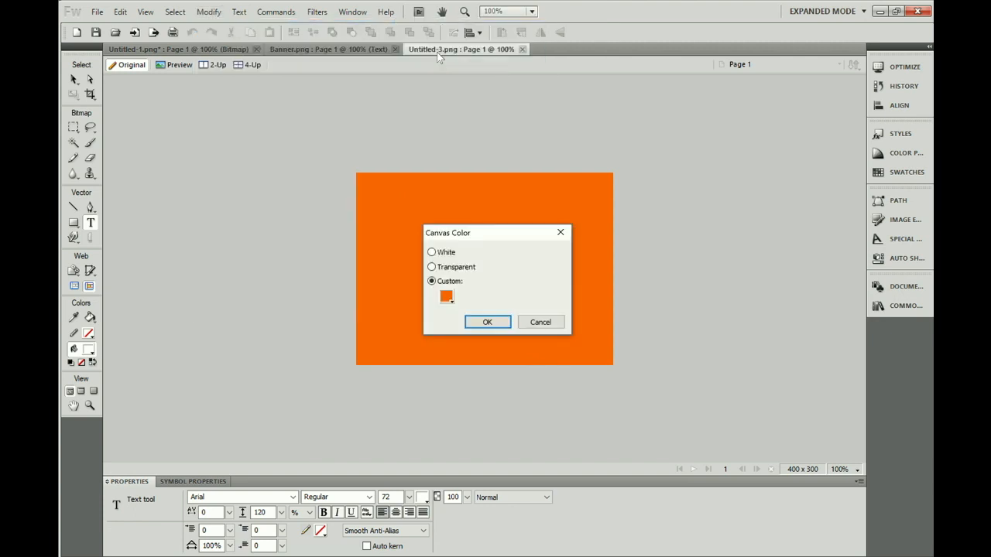
{"action": "left_click", "coordinate": [451, 300]}
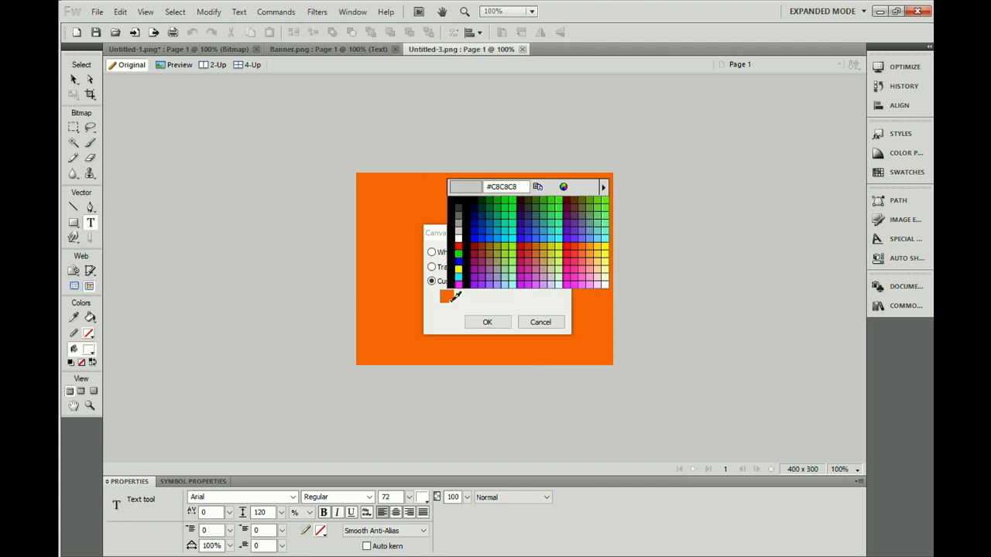
{"action": "left_click", "coordinate": [462, 236]}
{"action": "left_click", "coordinate": [486, 322]}
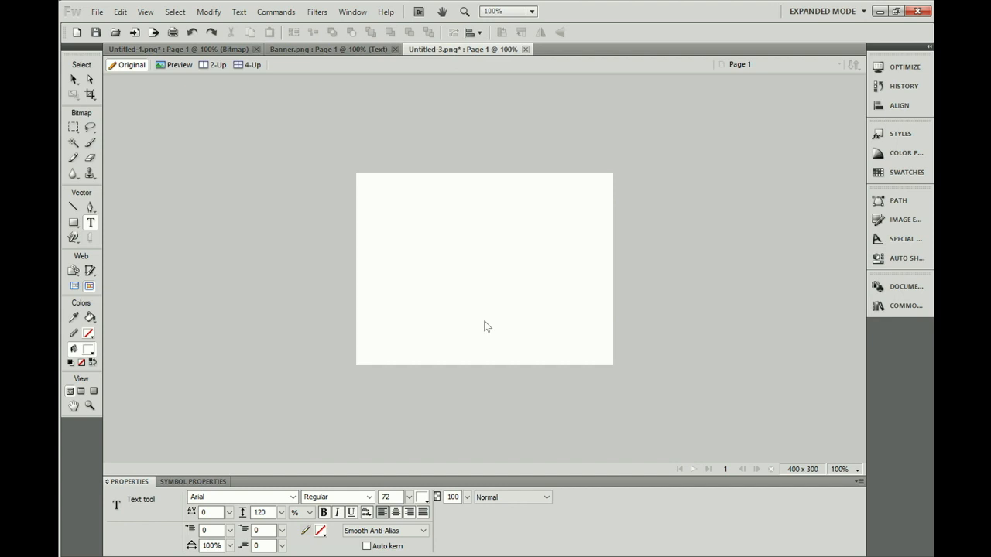
Import the Softplay ballpit image from Assets and place it from the canvas's top-left corner at about 401 x 241 px.
{"action": "left_click", "coordinate": [99, 13]}
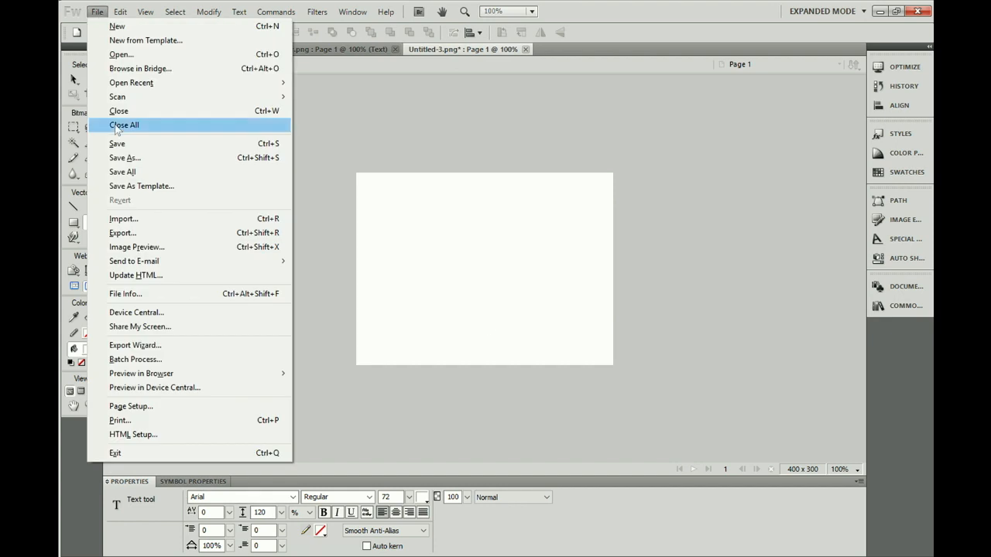
{"action": "left_click", "coordinate": [114, 218]}
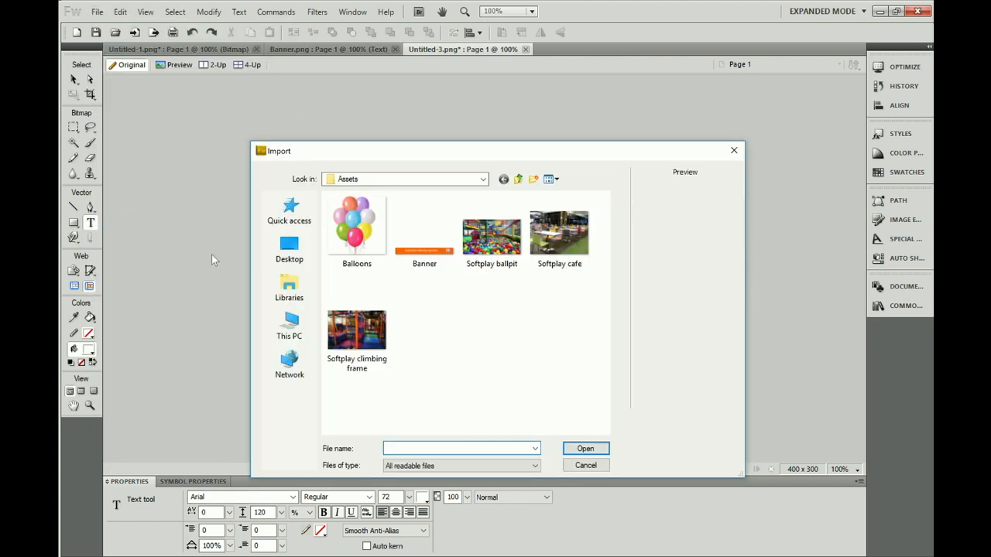
{"action": "left_click", "coordinate": [494, 241]}
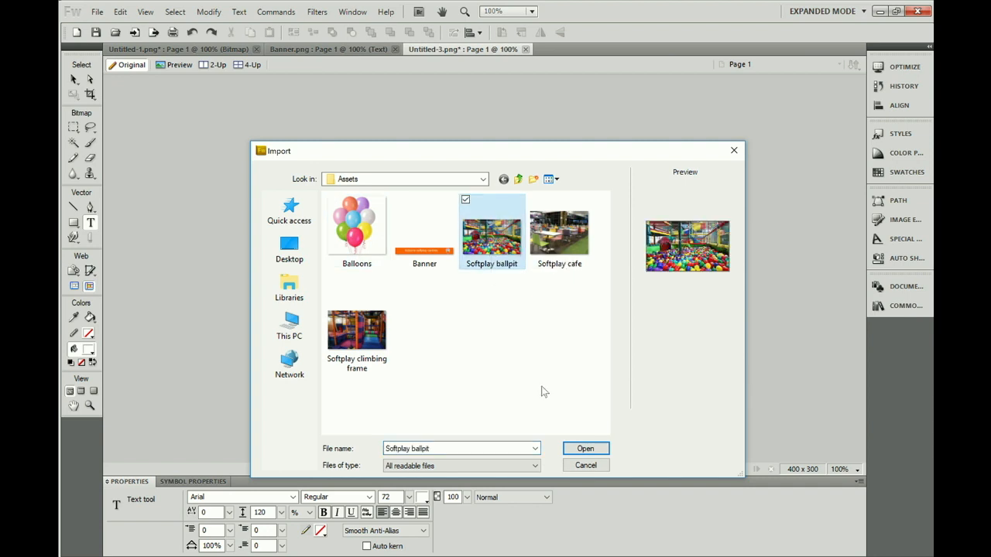
{"action": "left_click", "coordinate": [581, 449]}
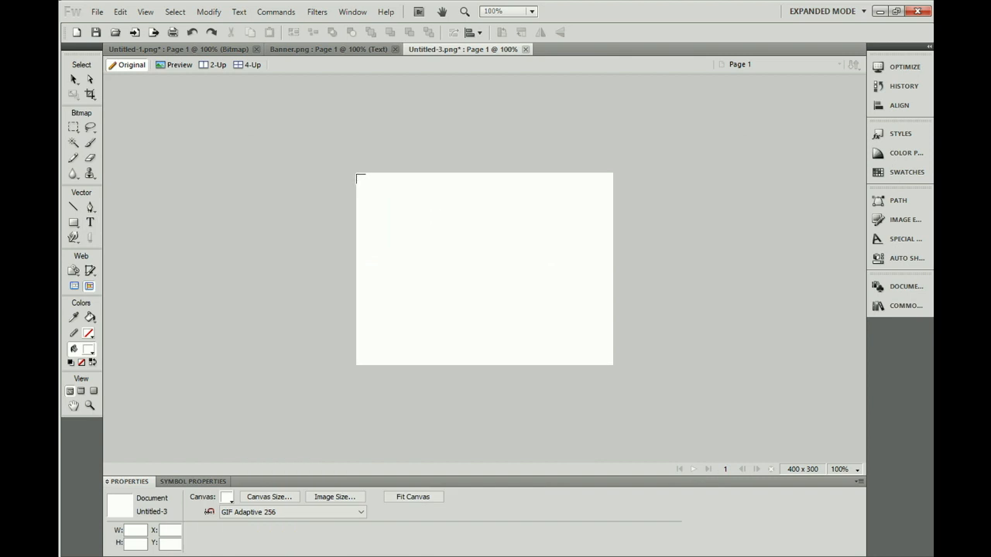
{"action": "left_click_drag", "start_coordinate": [356, 174], "coordinate": [564, 331]}
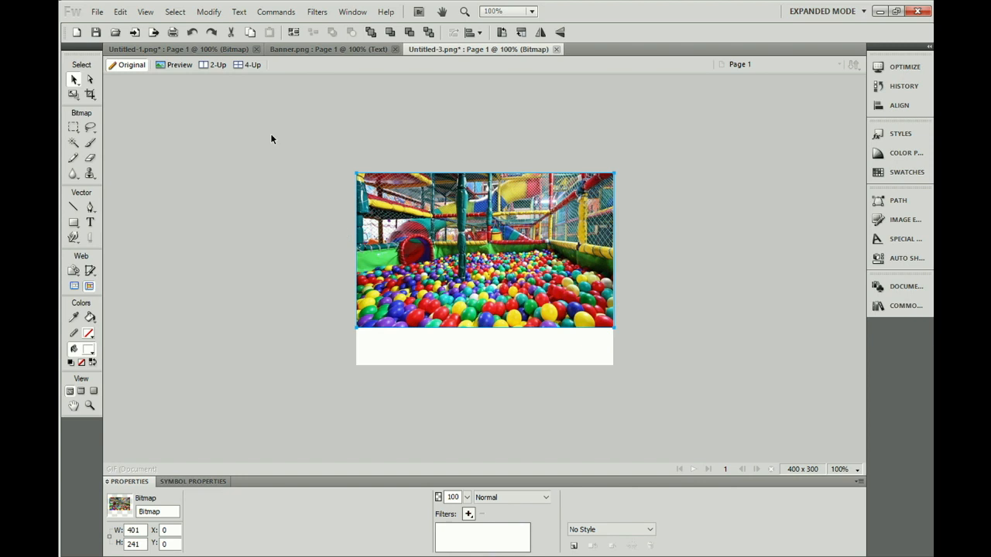
Reduce the canvas height to 250 pixels, keeping the central anchor.
{"action": "left_click", "coordinate": [203, 15]}
{"action": "mouse_move", "coordinate": [224, 29]}
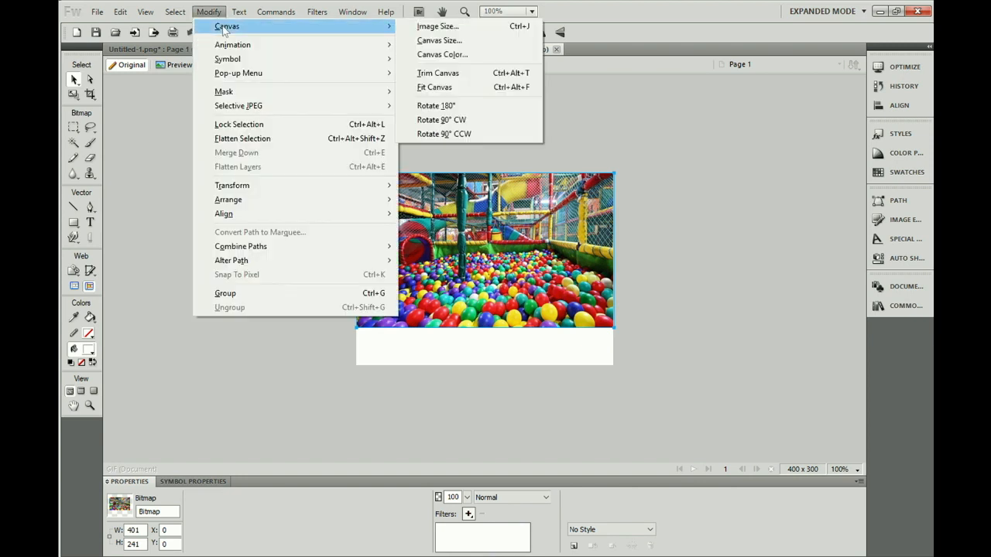
{"action": "left_click", "coordinate": [438, 40]}
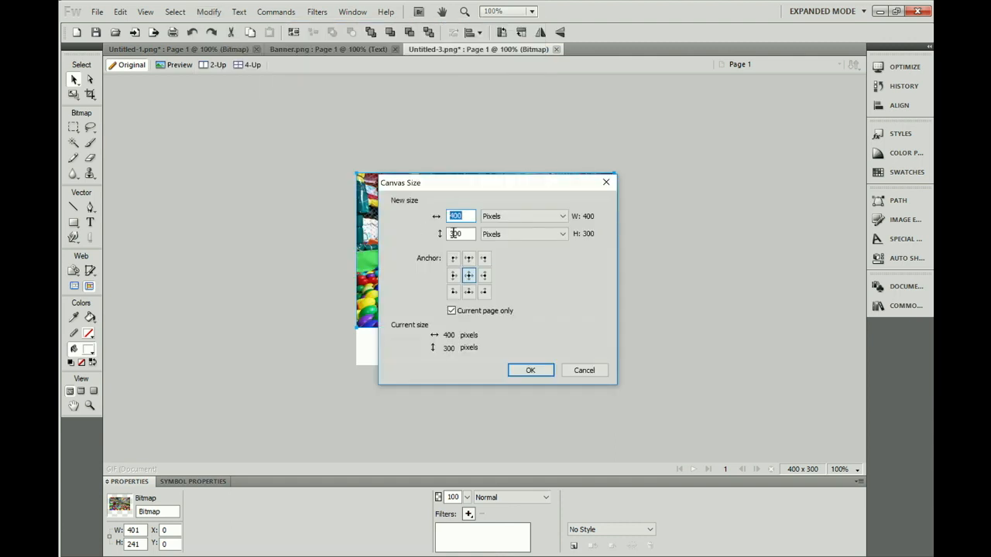
{"action": "left_click_drag", "start_coordinate": [463, 233], "coordinate": [439, 234]}
{"action": "type", "text": "250"}
{"action": "left_click", "coordinate": [528, 371]}
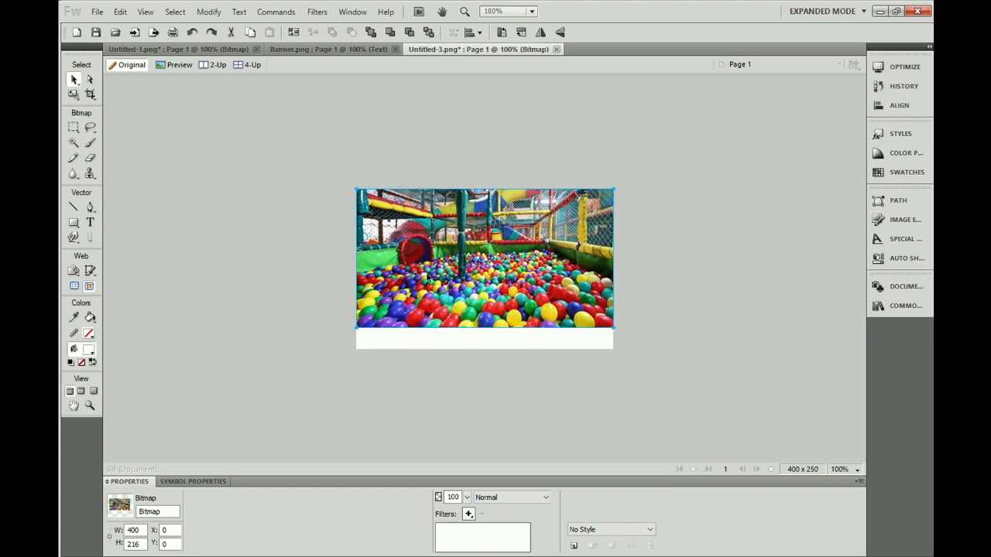
Stretch the ball pit image down to the canvas's lower edge so it covers the white strip, and deselect it.
{"action": "left_click", "coordinate": [500, 330]}
{"action": "left_click", "coordinate": [576, 320]}
{"action": "left_click_drag", "start_coordinate": [614, 329], "coordinate": [613, 352]}
{"action": "left_click", "coordinate": [654, 330]}
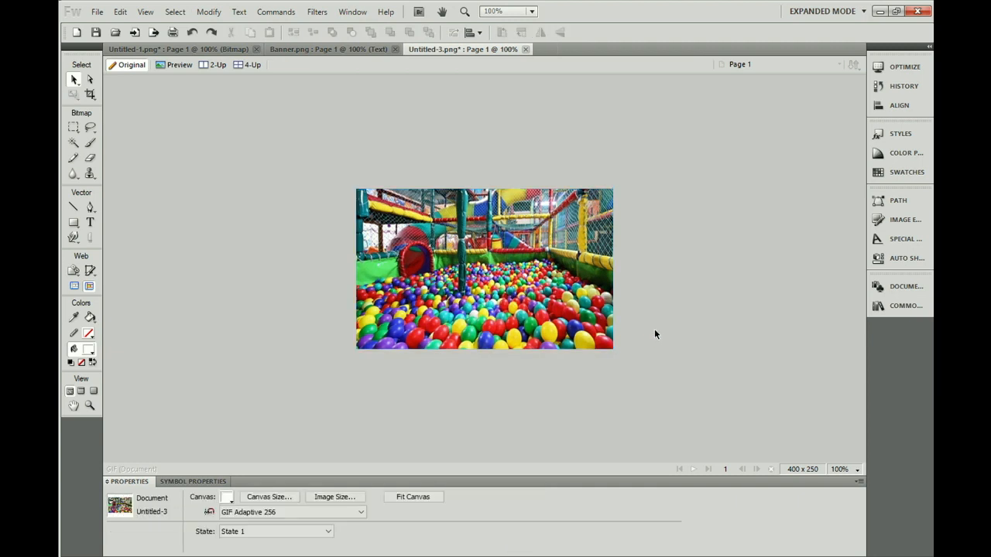
Save the ball pit image as a Fireworks PNG named "Ball pit" in the Assets folder.
{"action": "left_click", "coordinate": [97, 12]}
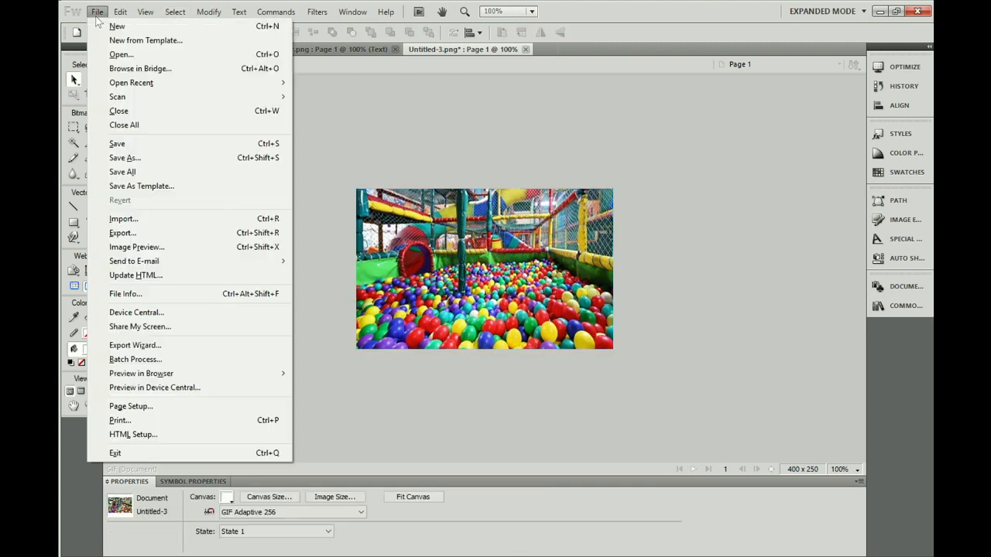
{"action": "left_click", "coordinate": [122, 158]}
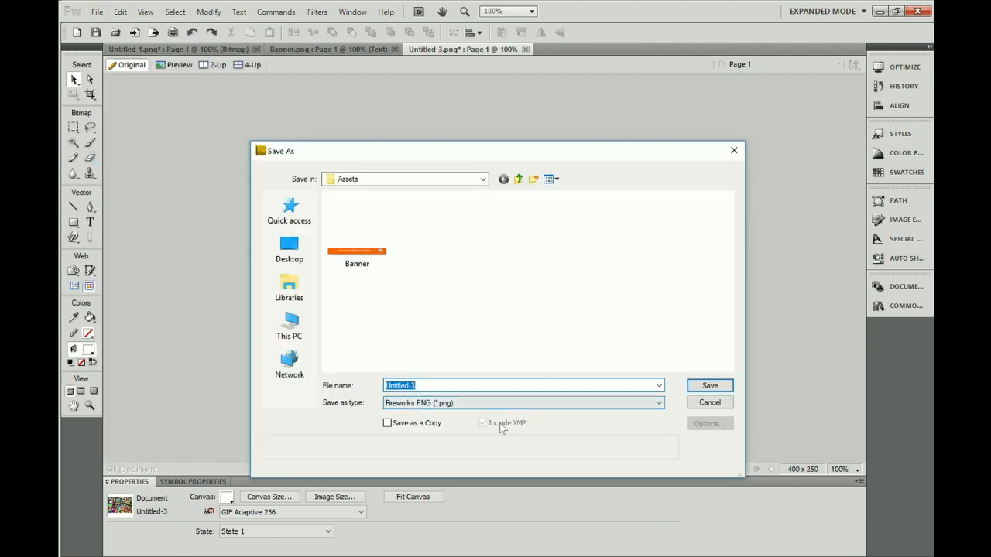
{"action": "left_click_drag", "start_coordinate": [418, 385], "coordinate": [373, 381]}
{"action": "type", "text": "Ball p"}
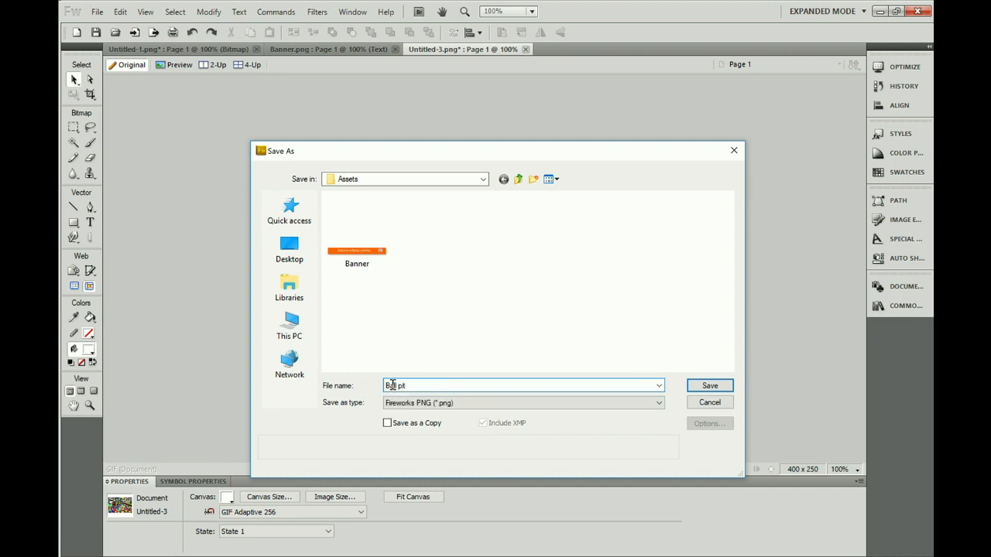
{"action": "type", "text": "it"}
{"action": "left_click", "coordinate": [709, 388]}
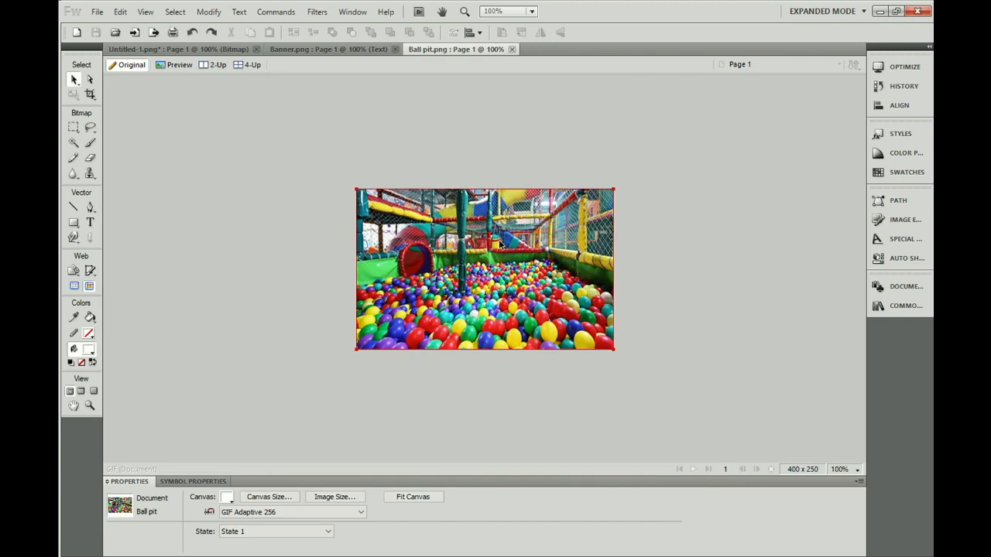
Undo the ball pit document's edits until the placed image is gone and the canvas is empty.
{"action": "left_click", "coordinate": [500, 245]}
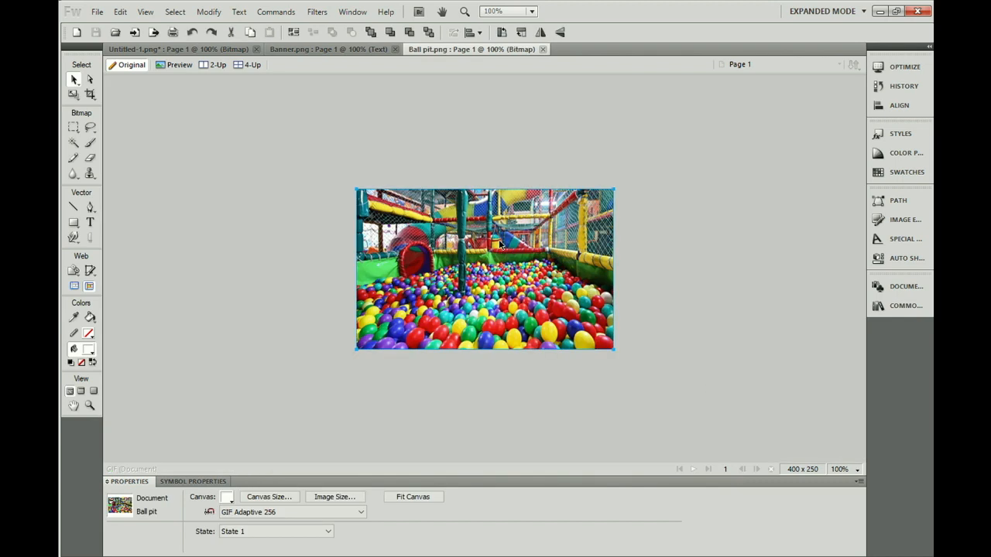
{"action": "left_click", "coordinate": [192, 35]}
{"action": "left_click", "coordinate": [192, 34]}
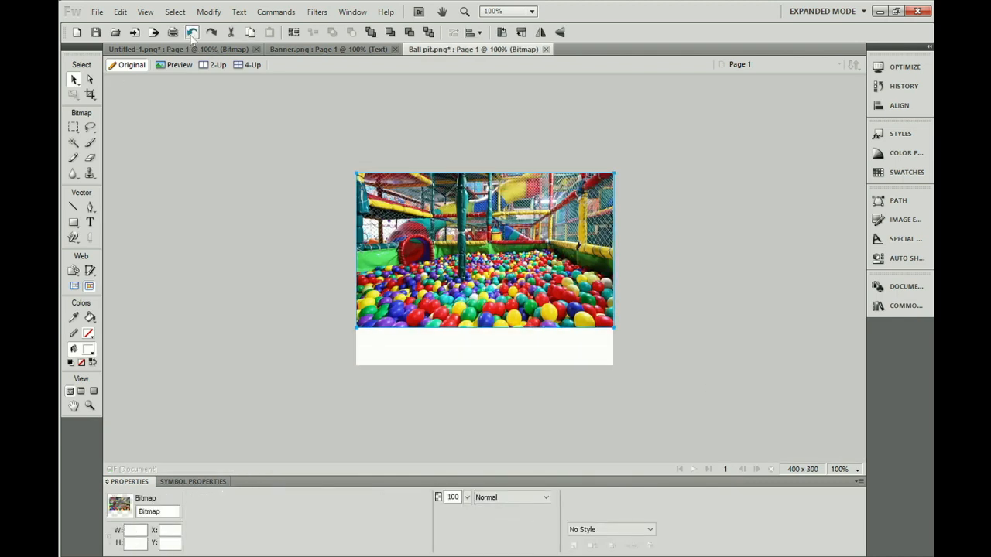
{"action": "left_click", "coordinate": [192, 34]}
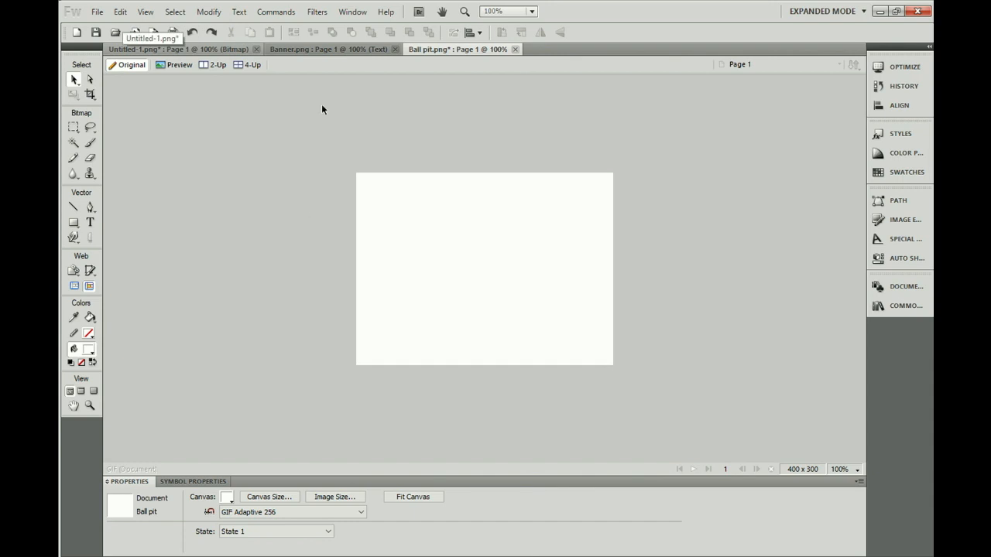
Set the empty canvas's height to 250 pixels, keeping the central anchor.
{"action": "left_click", "coordinate": [204, 14]}
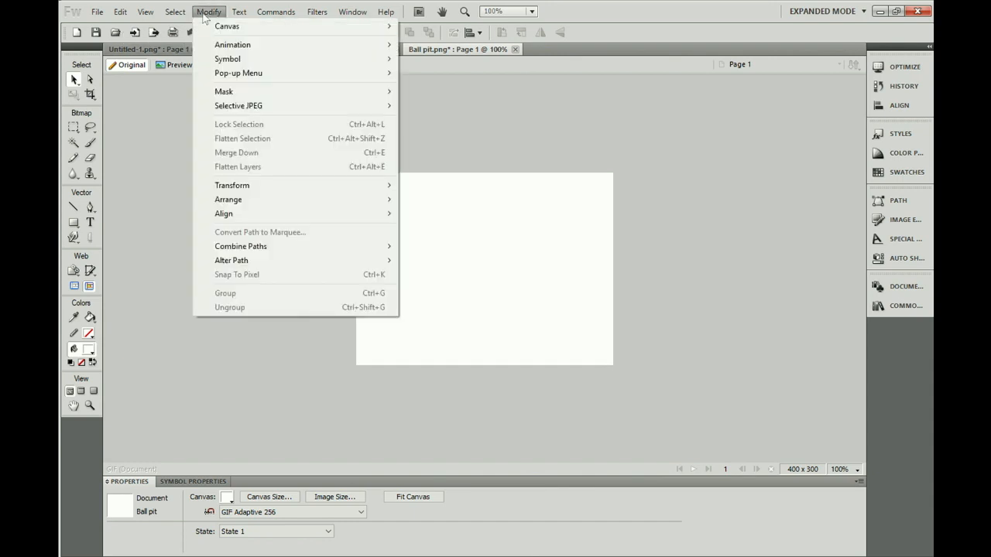
{"action": "mouse_move", "coordinate": [232, 27]}
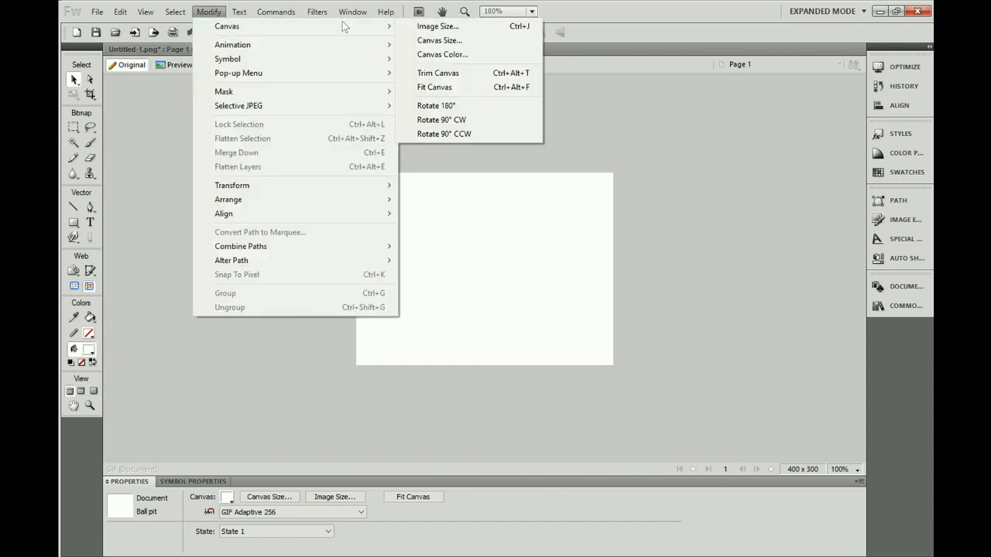
{"action": "left_click", "coordinate": [423, 41]}
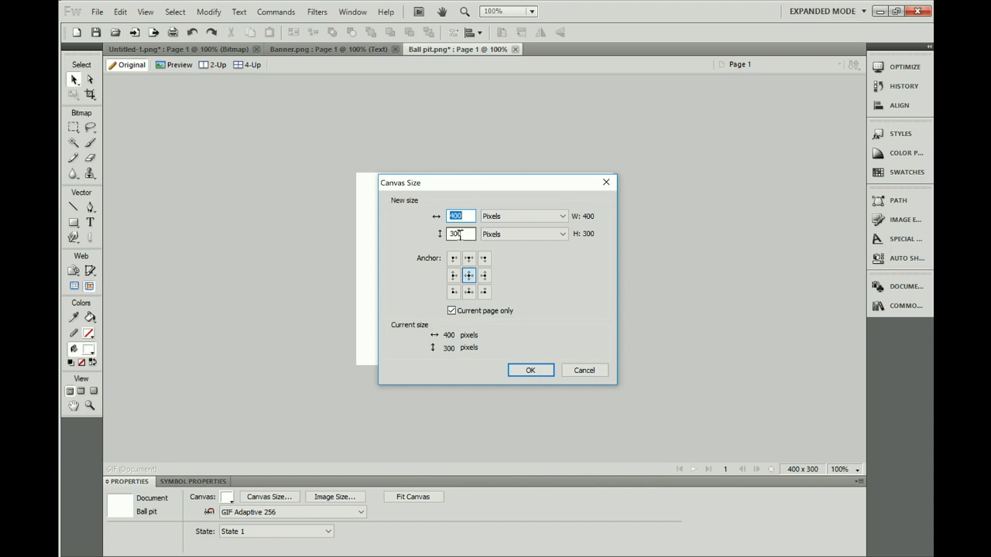
{"action": "double_click", "coordinate": [460, 234]}
{"action": "type", "text": "250"}
{"action": "left_click", "coordinate": [527, 370]}
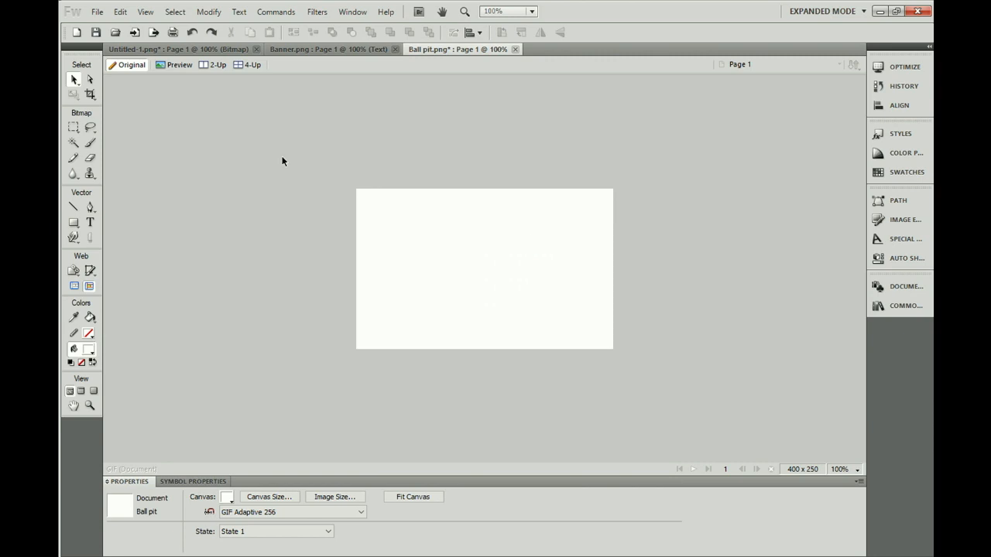
Import the Softplay climbing frame image from Assets, place it from the canvas's top-left corner at about 400 x 266 px, and deselect it.
{"action": "left_click", "coordinate": [97, 12]}
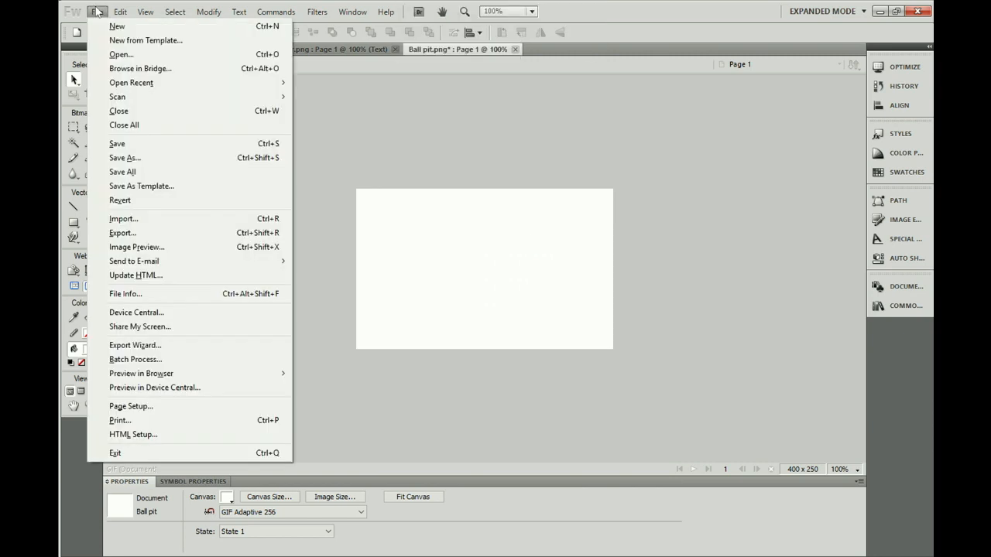
{"action": "left_click", "coordinate": [122, 219]}
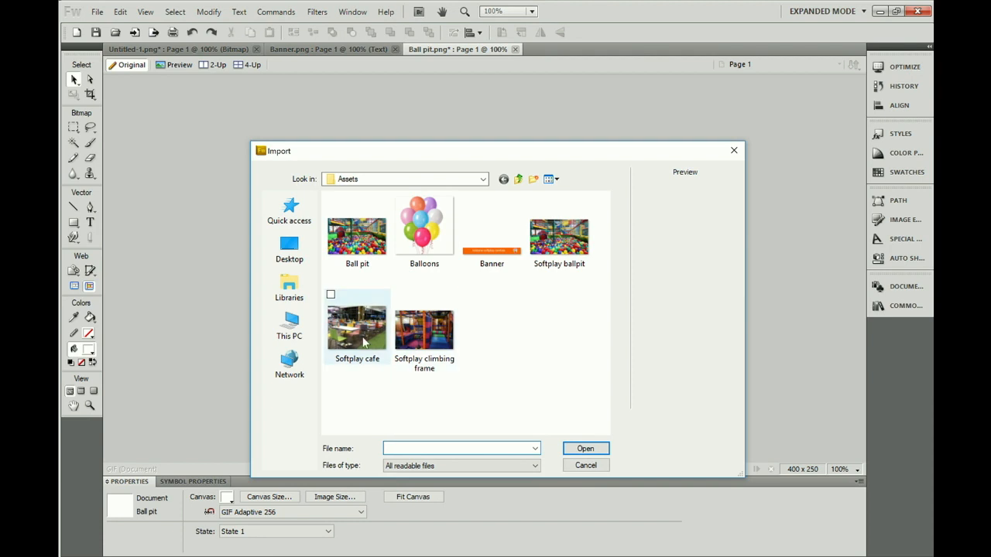
{"action": "left_click", "coordinate": [424, 333]}
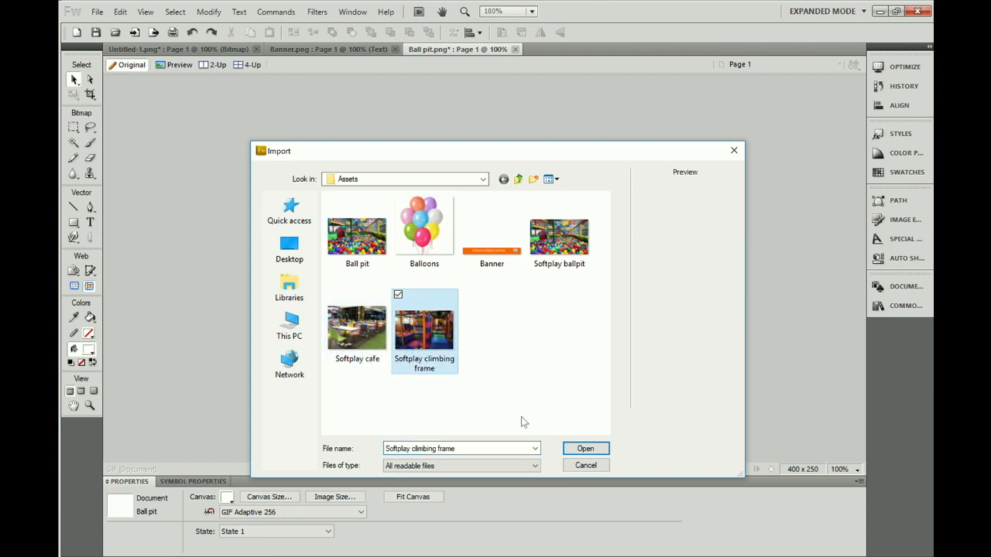
{"action": "left_click", "coordinate": [585, 449]}
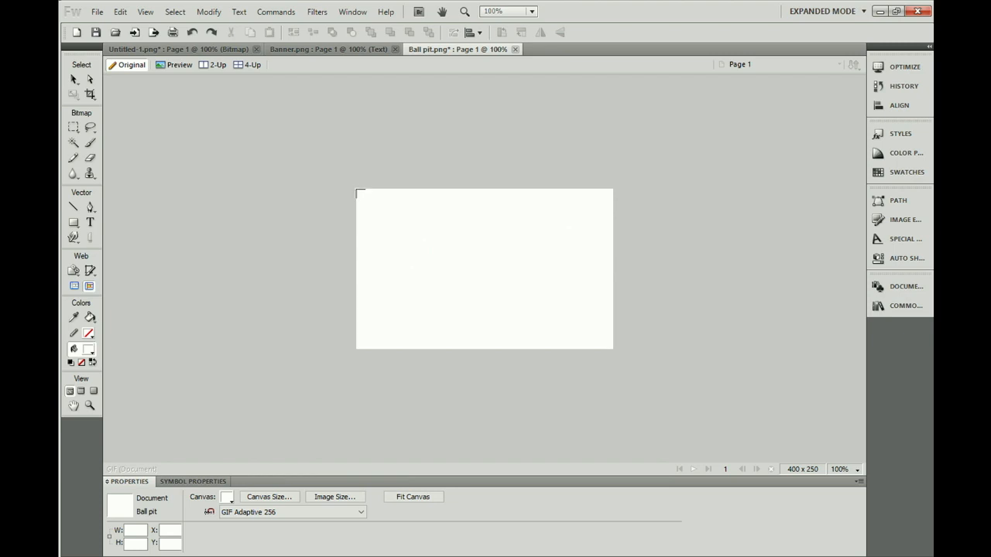
{"action": "left_click_drag", "start_coordinate": [357, 190], "coordinate": [614, 313]}
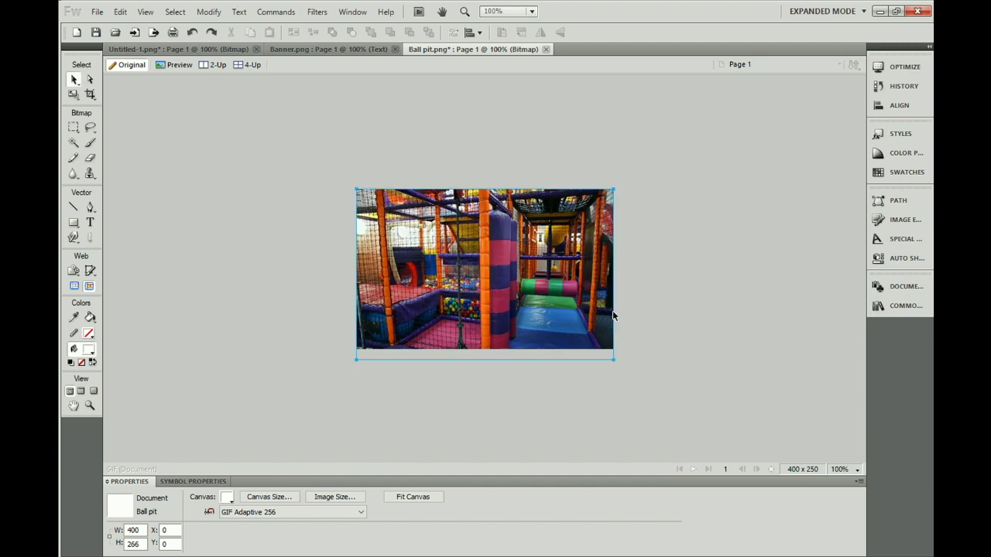
{"action": "left_click", "coordinate": [670, 307]}
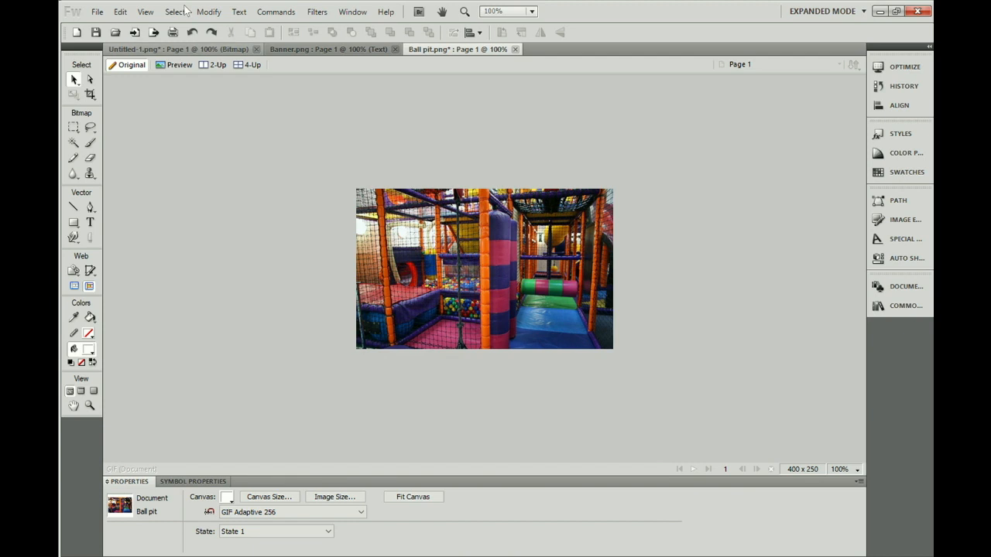
Save the document under the new name "Climbing Frame" as a Fireworks PNG in the Assets folder.
{"action": "left_click", "coordinate": [99, 13]}
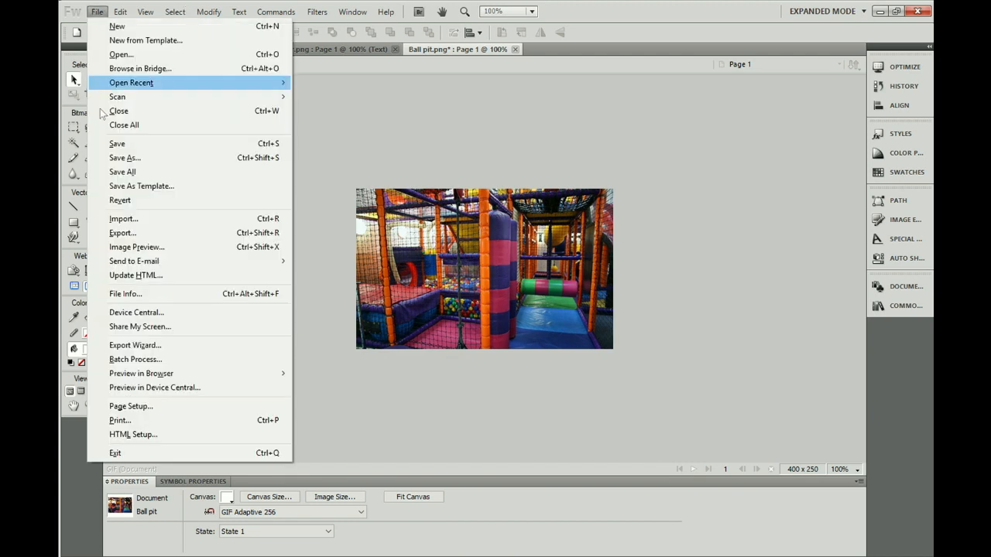
{"action": "left_click", "coordinate": [124, 158]}
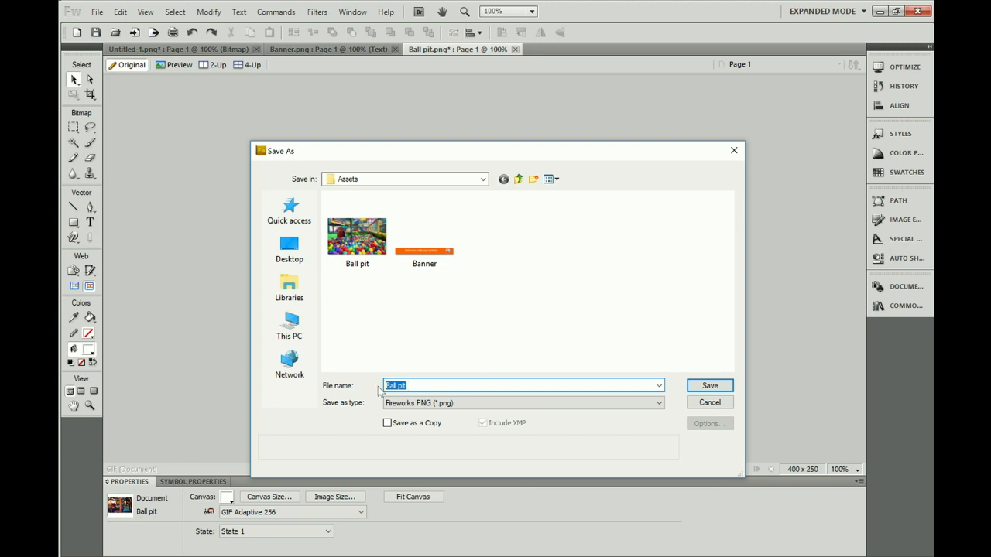
{"action": "type", "text": "Climbing Frame"}
{"action": "left_click", "coordinate": [718, 387]}
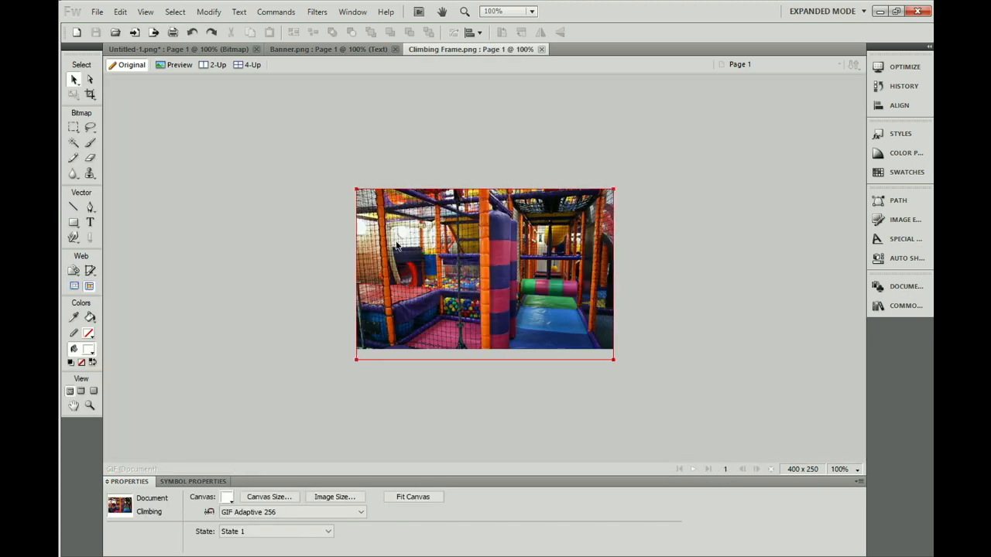
Undo the climbing frame image's placement and try to import the Softplay cafe image from Assets.
{"action": "left_click", "coordinate": [192, 32]}
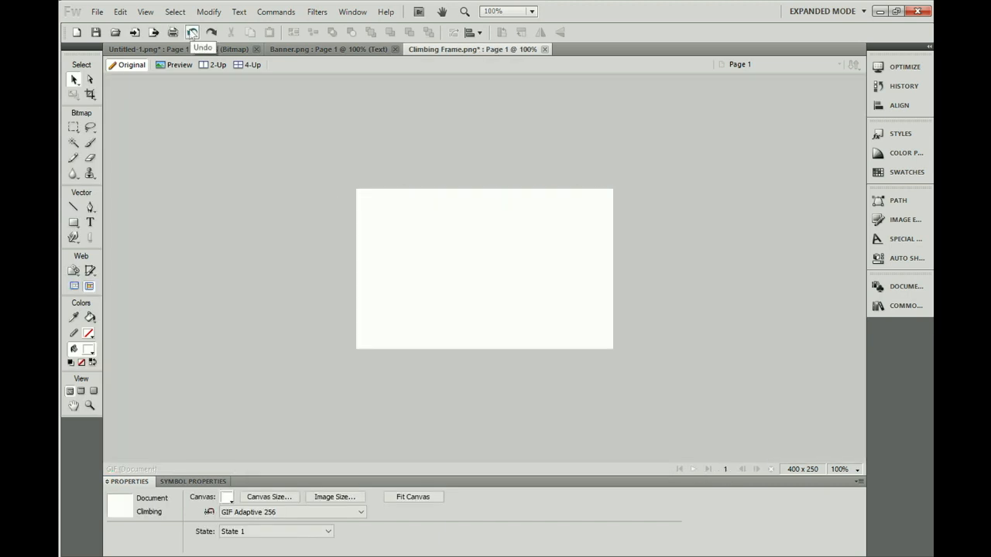
{"action": "left_click", "coordinate": [97, 12]}
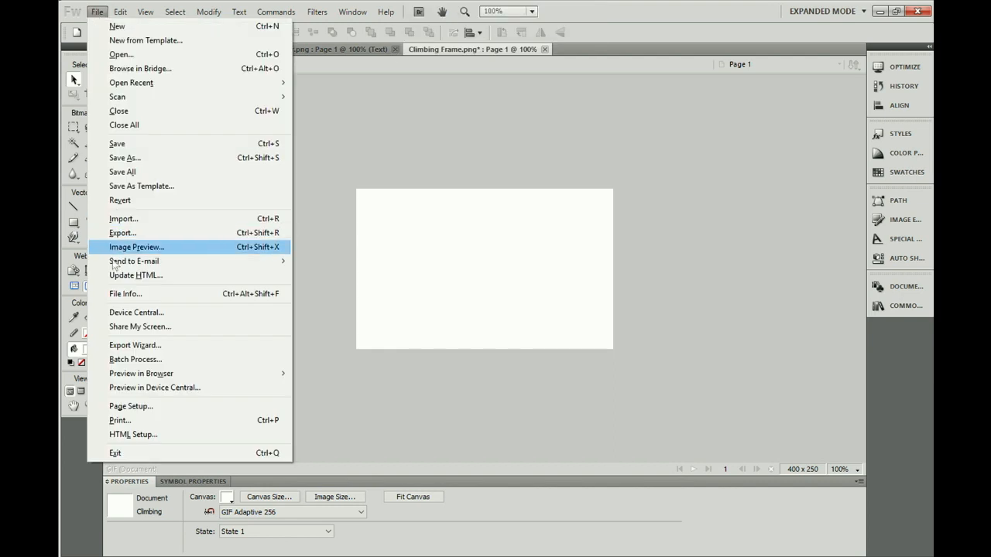
{"action": "left_click", "coordinate": [123, 219]}
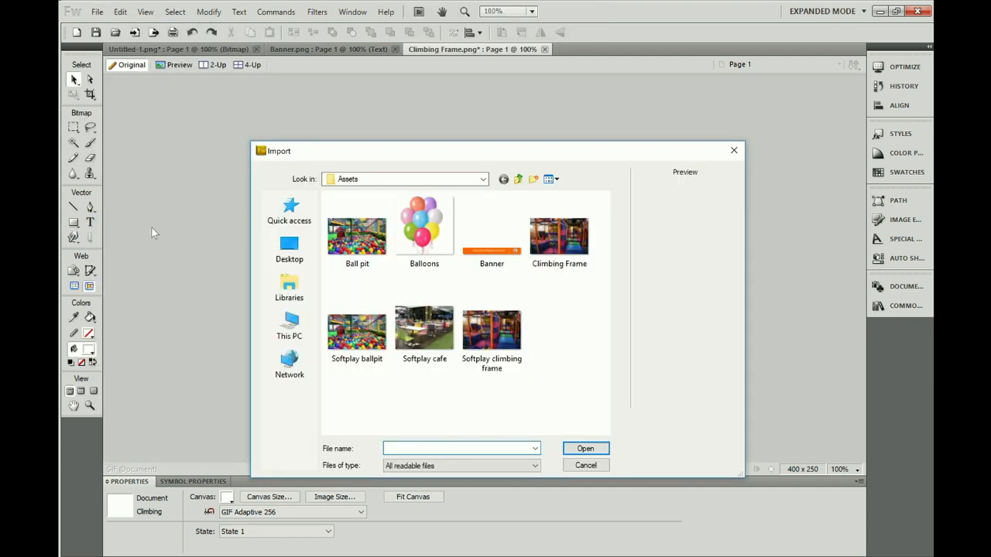
{"action": "left_click", "coordinate": [412, 331]}
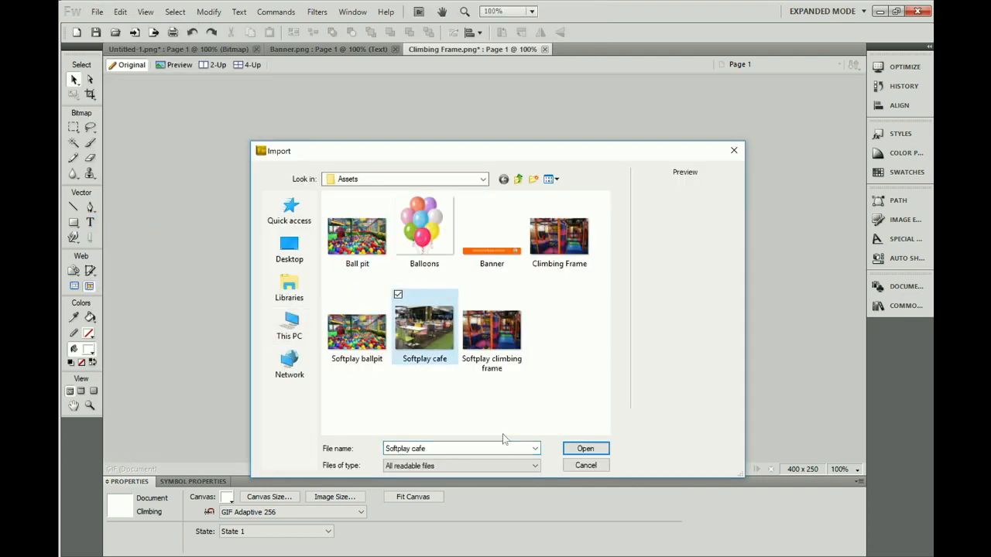
{"action": "left_click", "coordinate": [572, 449]}
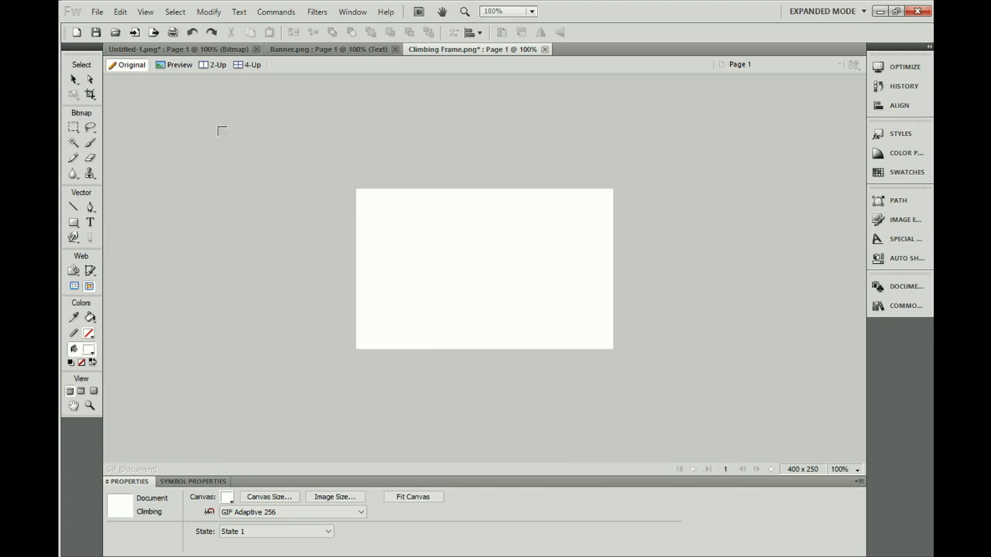
Import the Softplay cafe image again and place it from the canvas's top-left corner at about 398 x 299 px.
{"action": "left_click", "coordinate": [96, 12]}
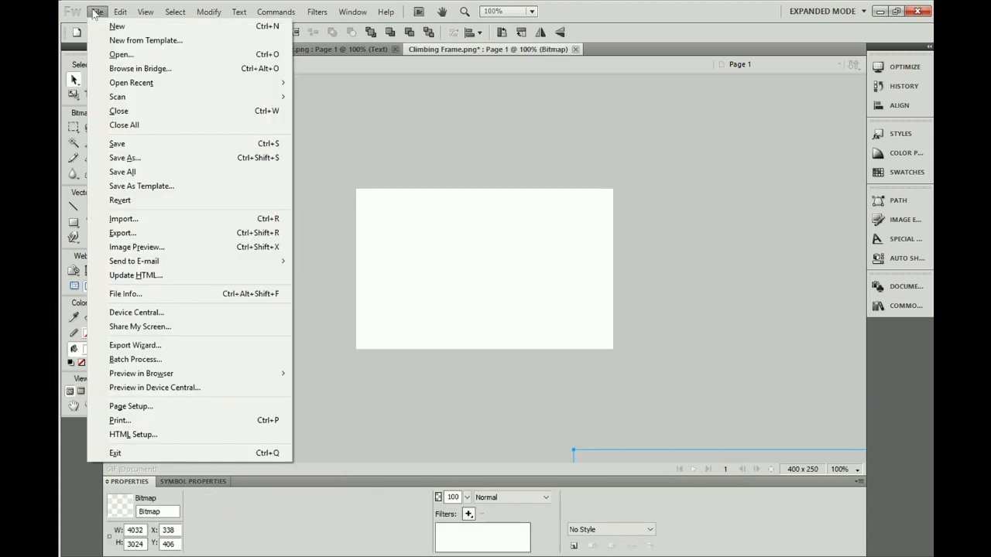
{"action": "left_click", "coordinate": [124, 219]}
{"action": "left_click", "coordinate": [397, 344]}
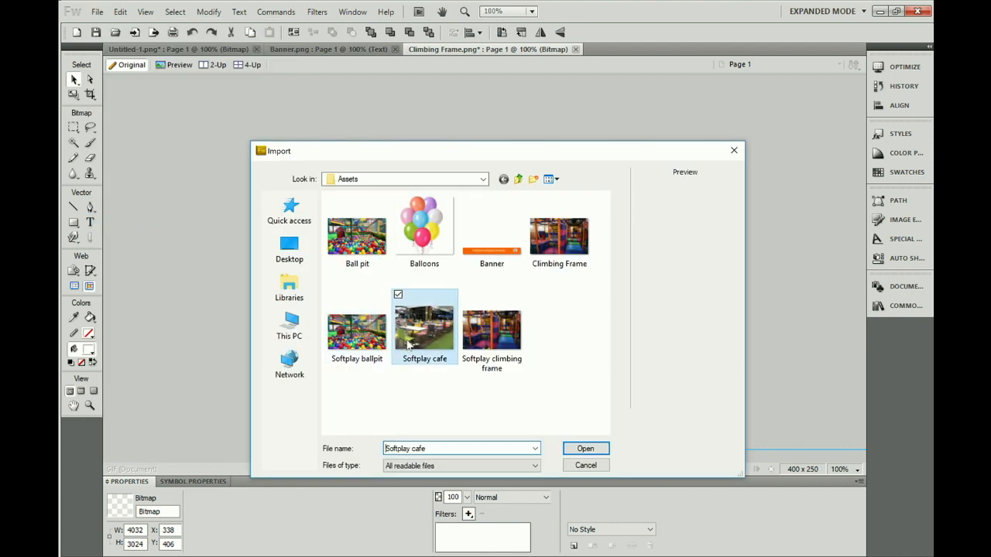
{"action": "left_click", "coordinate": [577, 455]}
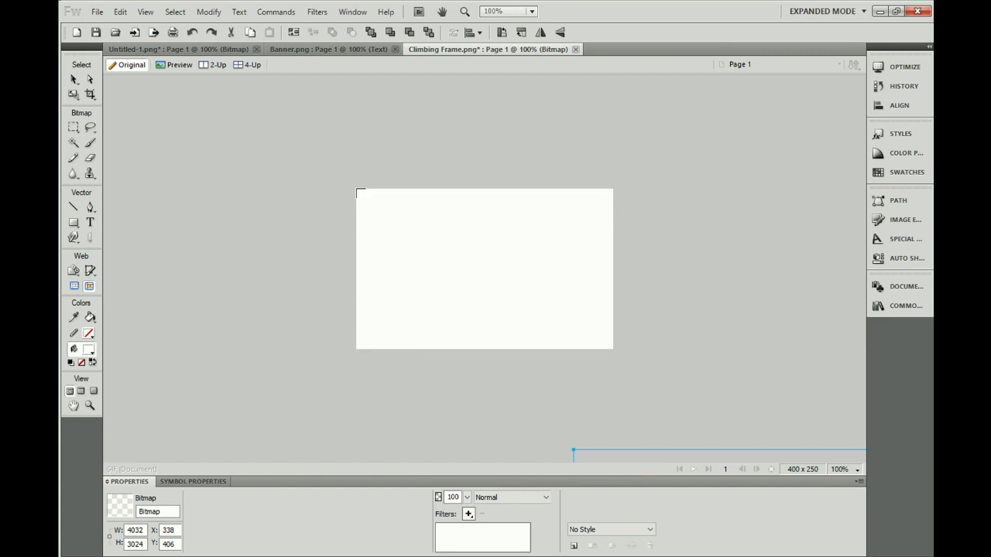
{"action": "left_click_drag", "start_coordinate": [357, 190], "coordinate": [611, 279]}
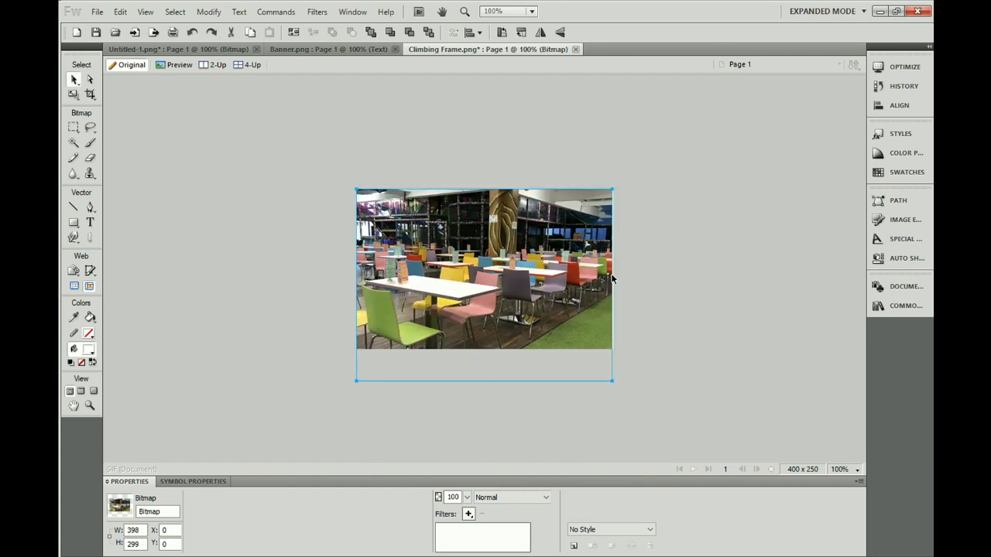
{"action": "left_click", "coordinate": [714, 323]}
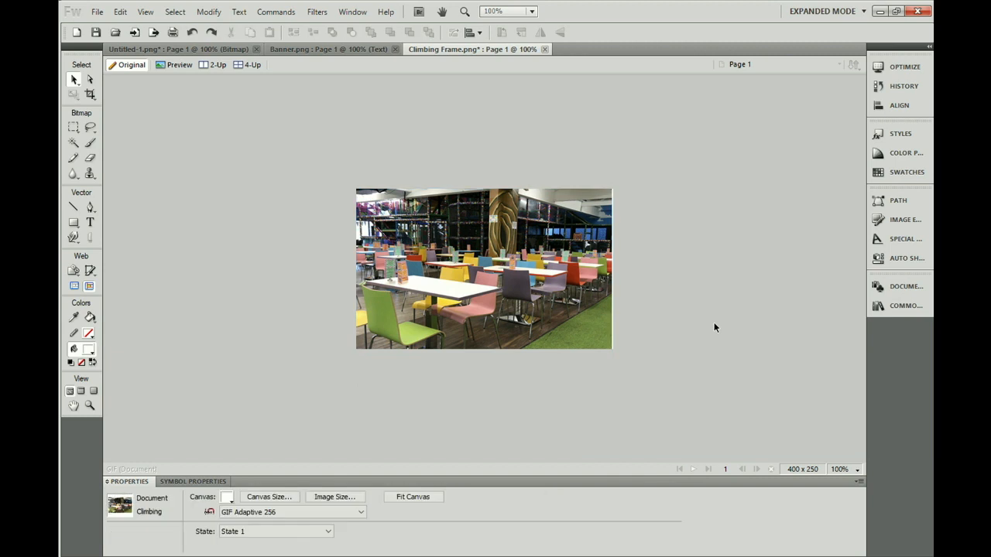
Widen the cafe image to 400 px so it reaches the canvas's right edge, and deselect it.
{"action": "left_click", "coordinate": [582, 294]}
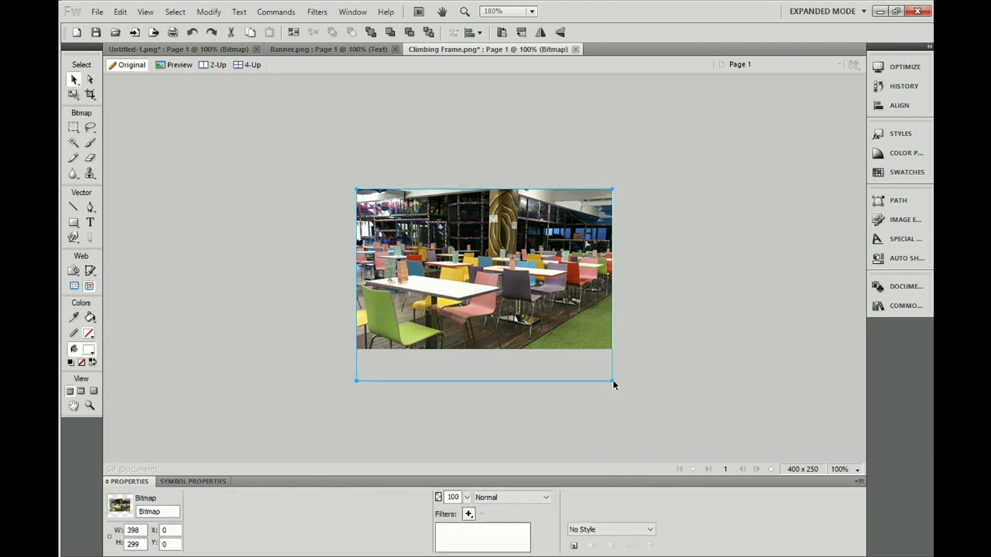
{"action": "left_click_drag", "start_coordinate": [612, 380], "coordinate": [615, 380]}
{"action": "right_click", "coordinate": [705, 303]}
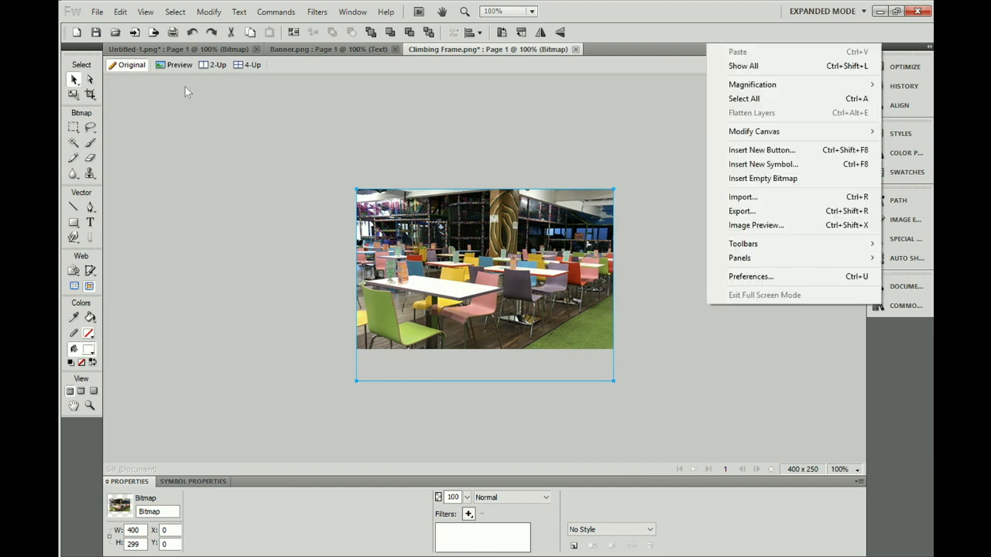
{"action": "left_click", "coordinate": [210, 131]}
Save the document under the new name "Cafe" as a Fireworks PNG in the Assets folder.
{"action": "left_click", "coordinate": [97, 12]}
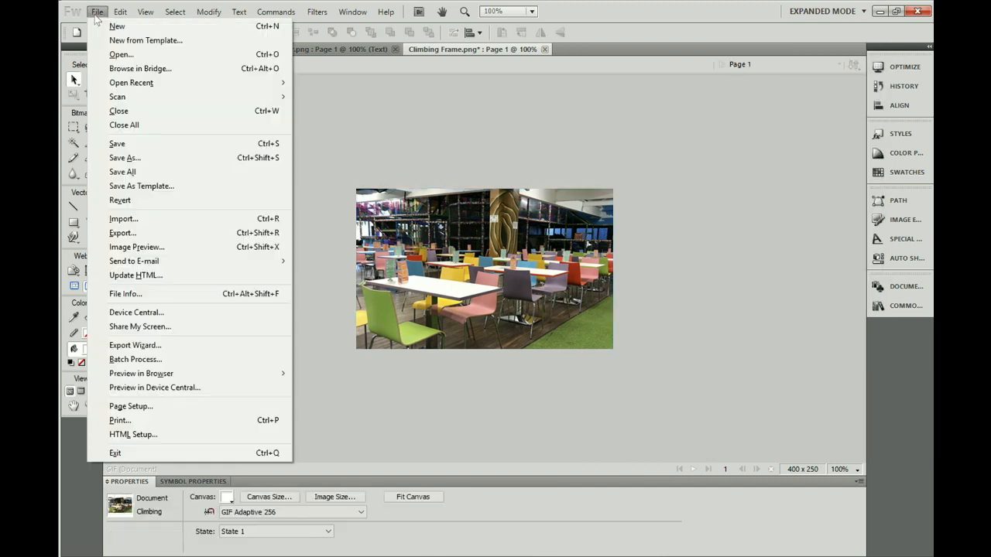
{"action": "left_click", "coordinate": [127, 157]}
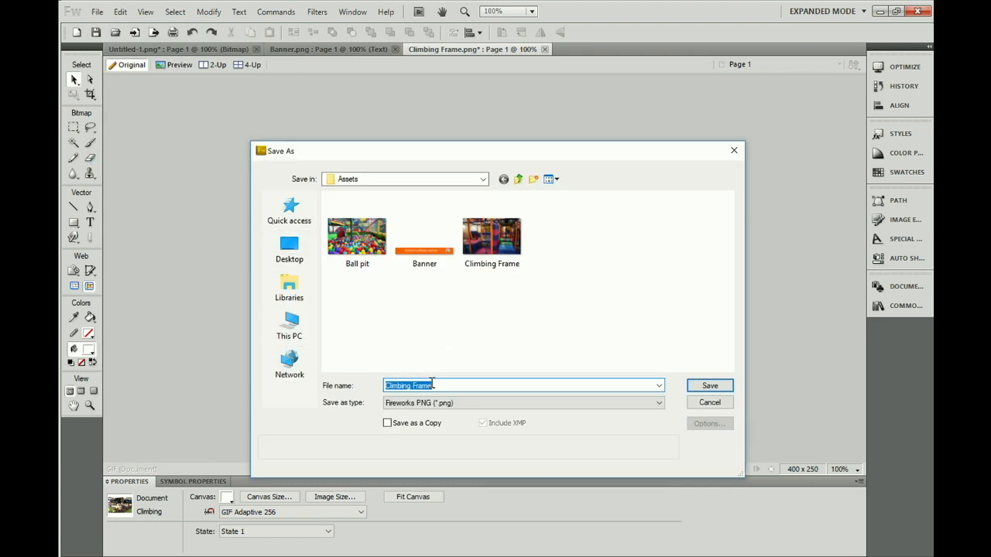
{"action": "left_click_drag", "start_coordinate": [436, 385], "coordinate": [379, 387]}
{"action": "type", "text": "Cafe"}
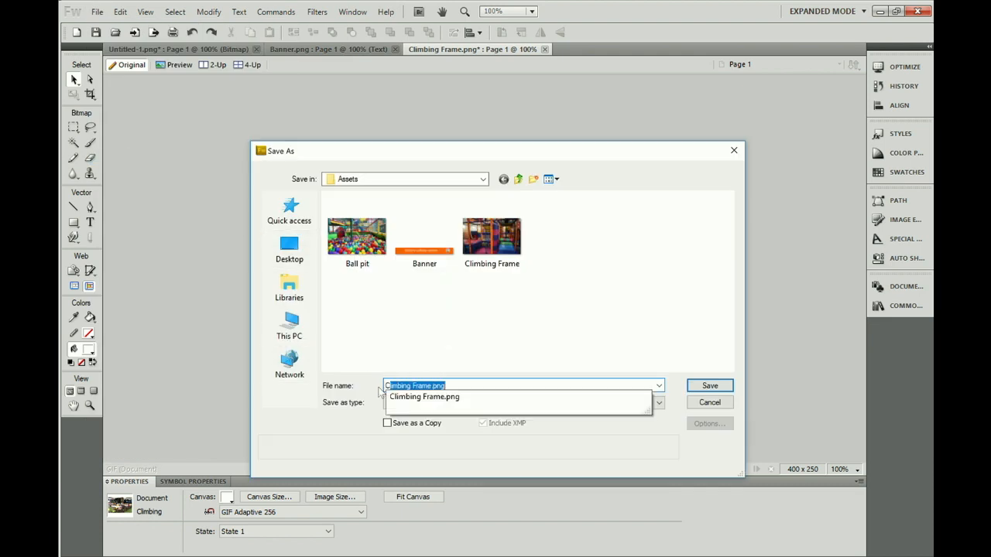
{"action": "left_click", "coordinate": [703, 387]}
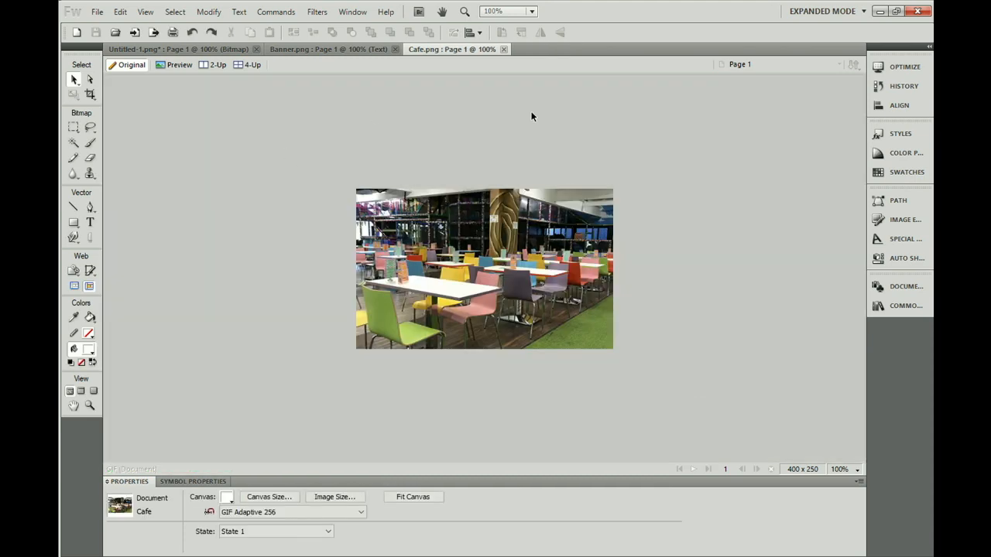
Switch to softplay_template.dwt in Dreamweaver and place the cursor inside the 1366 x 150 px banner div.
{"action": "left_click", "coordinate": [880, 11]}
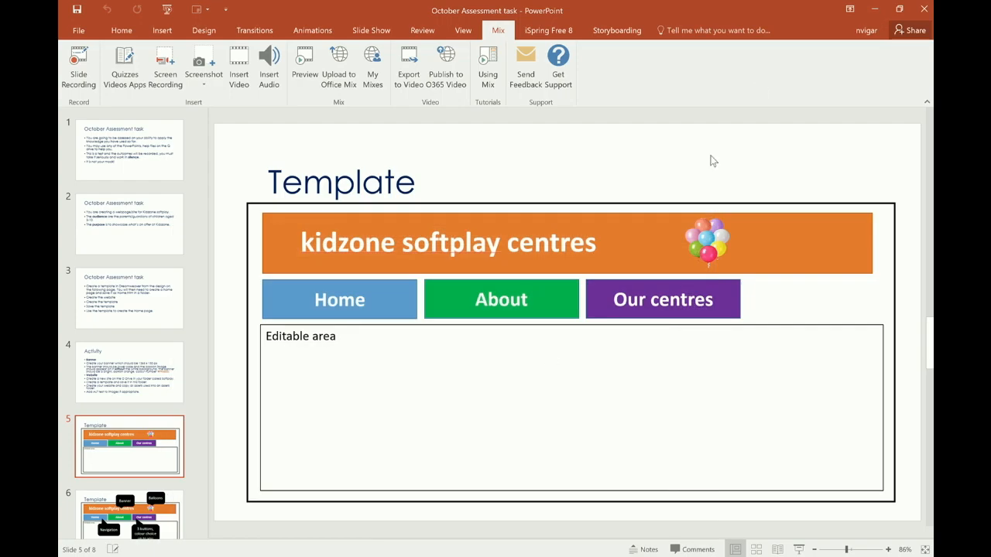
{"action": "left_click", "coordinate": [371, 556]}
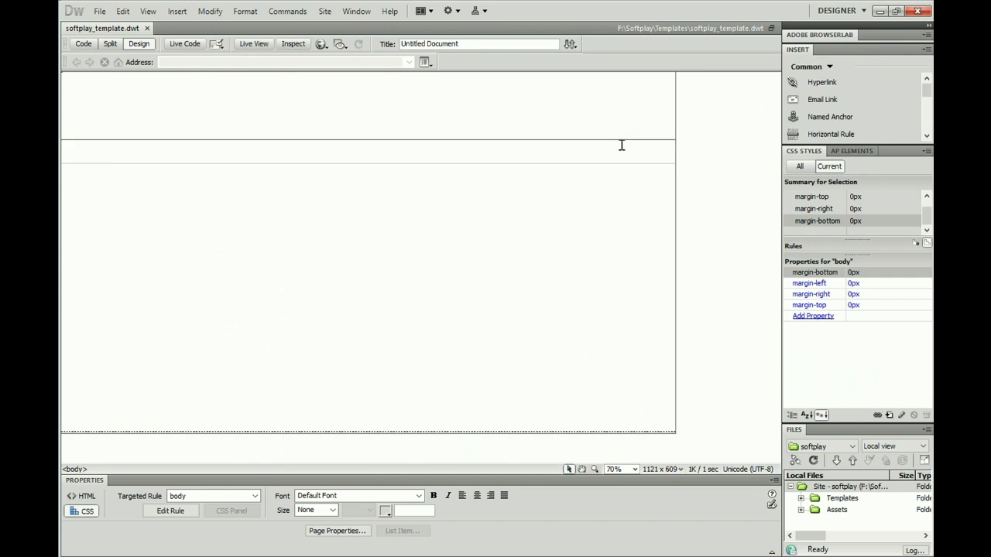
{"action": "left_click", "coordinate": [619, 141]}
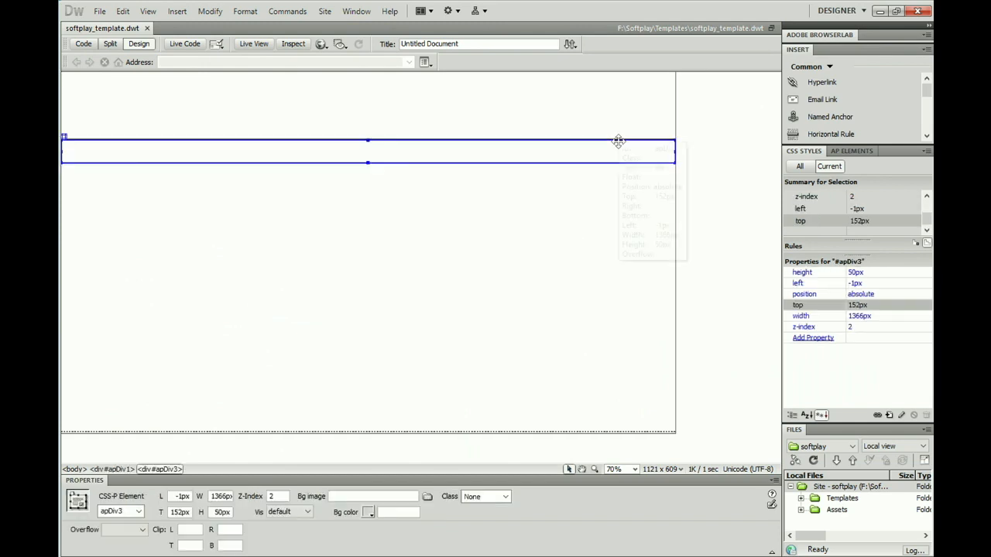
{"action": "left_click", "coordinate": [617, 133]}
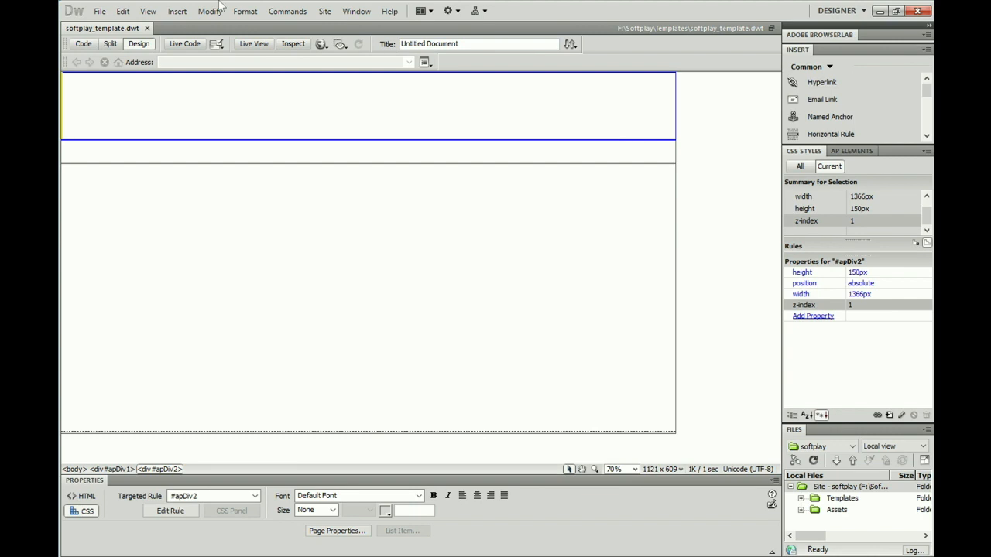
Start inserting an image from the Softplay site folder into the banner div.
{"action": "left_click", "coordinate": [176, 12]}
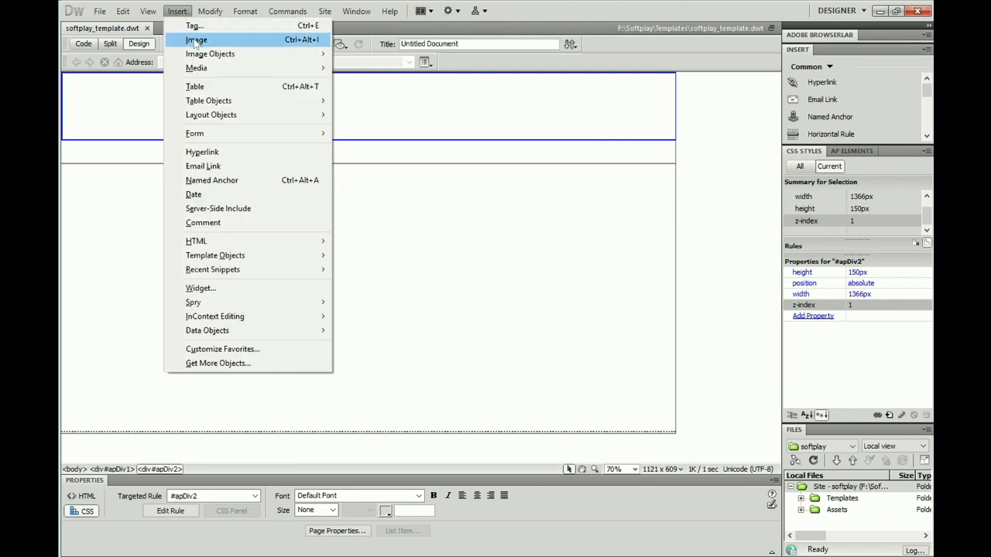
{"action": "left_click", "coordinate": [196, 40]}
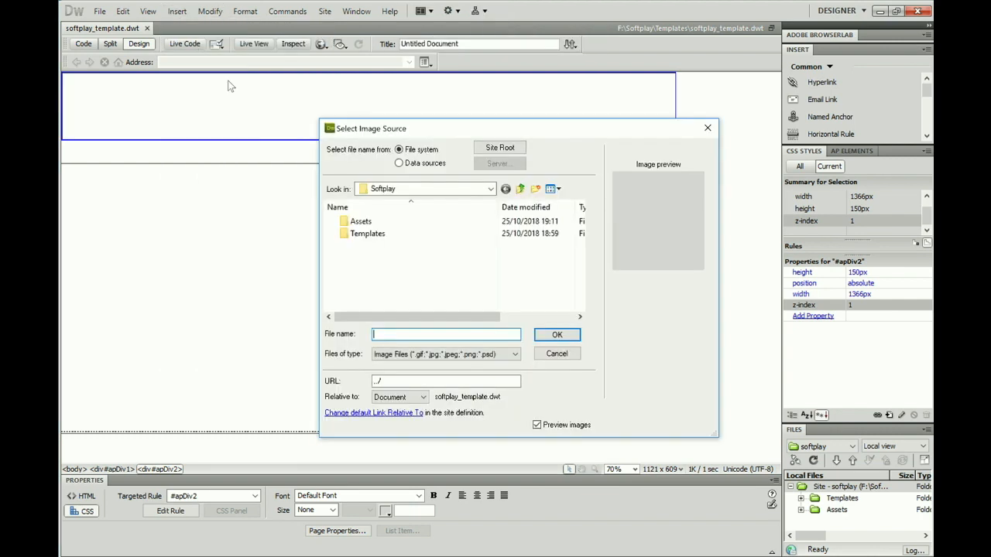
Insert the Banner image from the Assets folder into the header div with the alternate text "Website Banner".
{"action": "left_click", "coordinate": [358, 223]}
{"action": "double_click", "coordinate": [358, 223]}
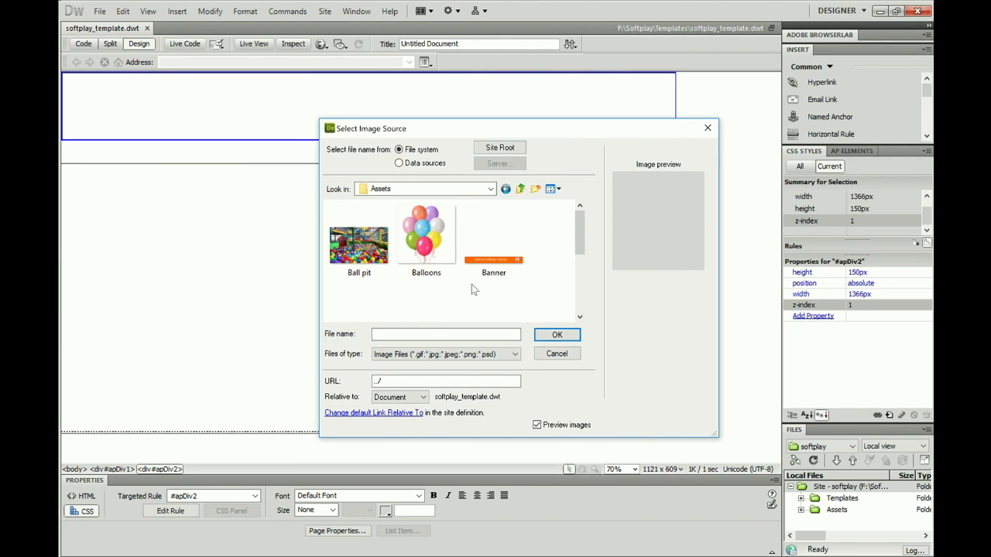
{"action": "left_click", "coordinate": [489, 262]}
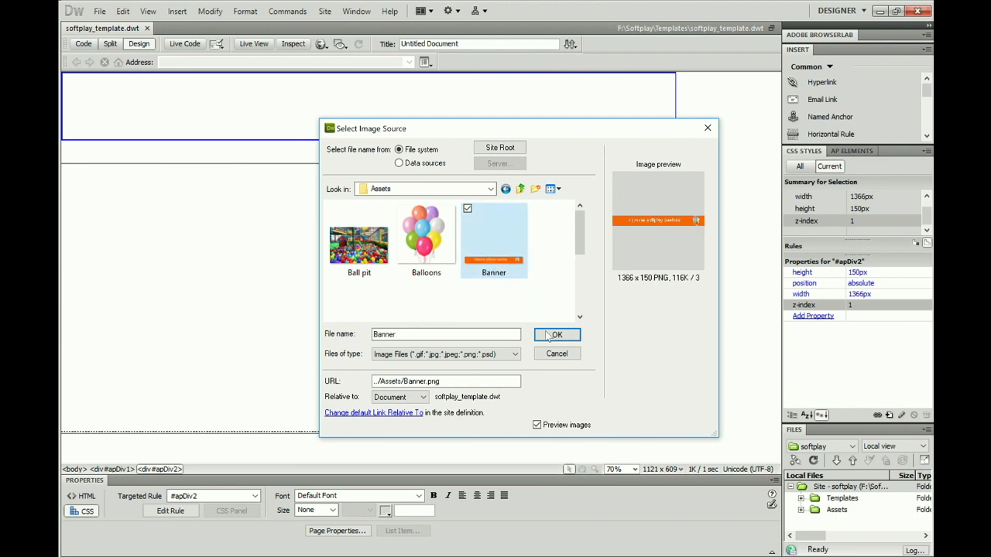
{"action": "left_click", "coordinate": [552, 337]}
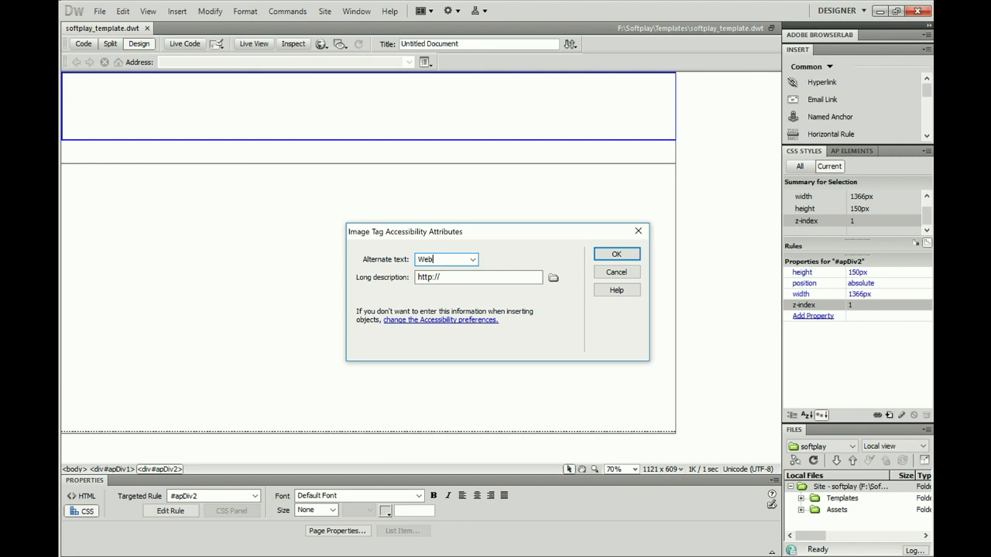
{"action": "type", "text": "Website Banner"}
{"action": "left_click", "coordinate": [616, 254]}
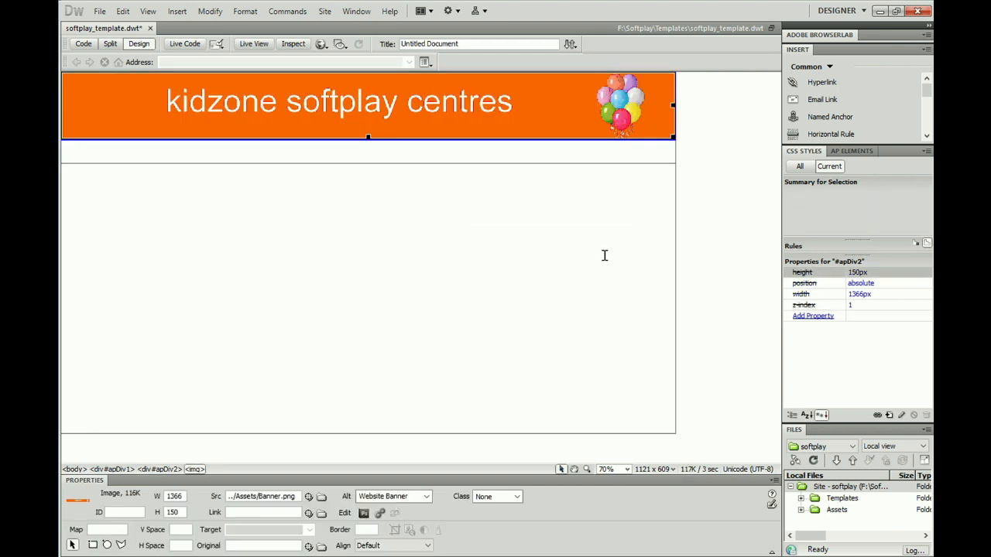
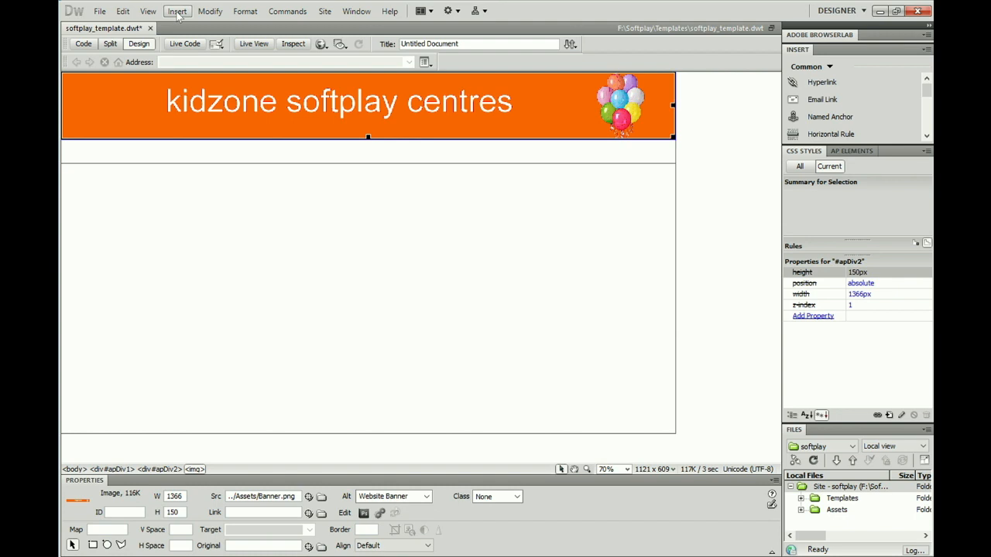
Insert an AP Div at the left end of the strip below the banner and resize it to about 354 by 54 px.
{"action": "left_click", "coordinate": [177, 13]}
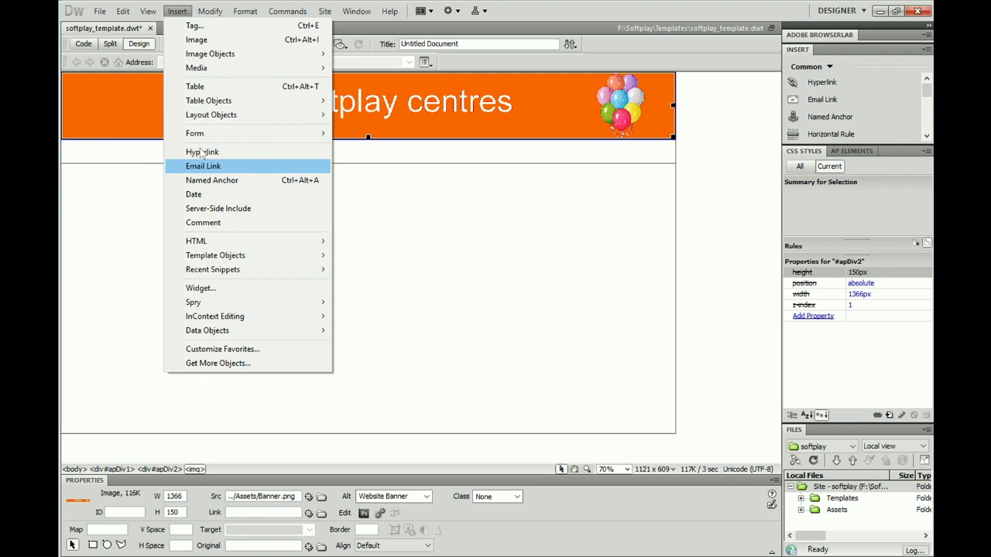
{"action": "mouse_move", "coordinate": [214, 117]}
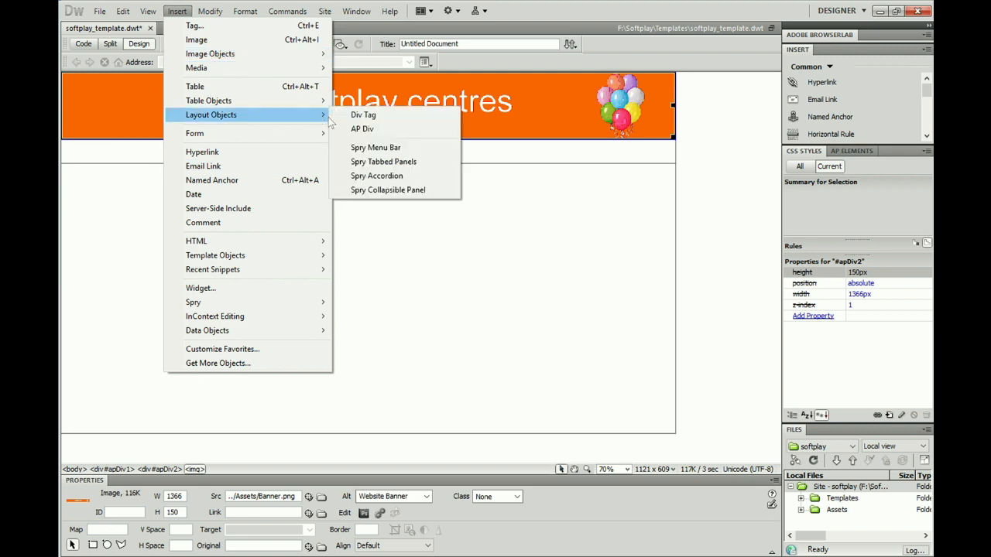
{"action": "left_click", "coordinate": [354, 129]}
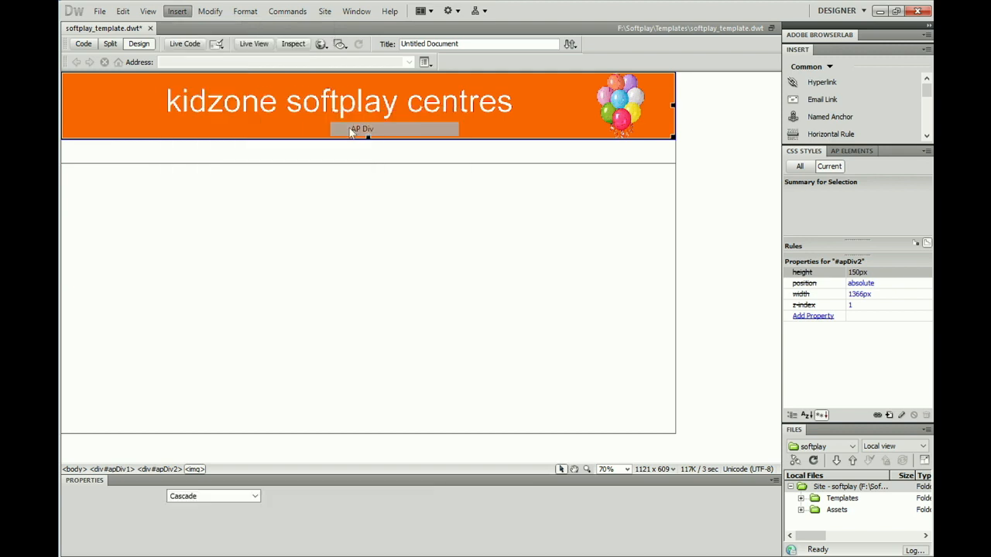
{"action": "left_click", "coordinate": [114, 193]}
{"action": "left_click", "coordinate": [120, 189]}
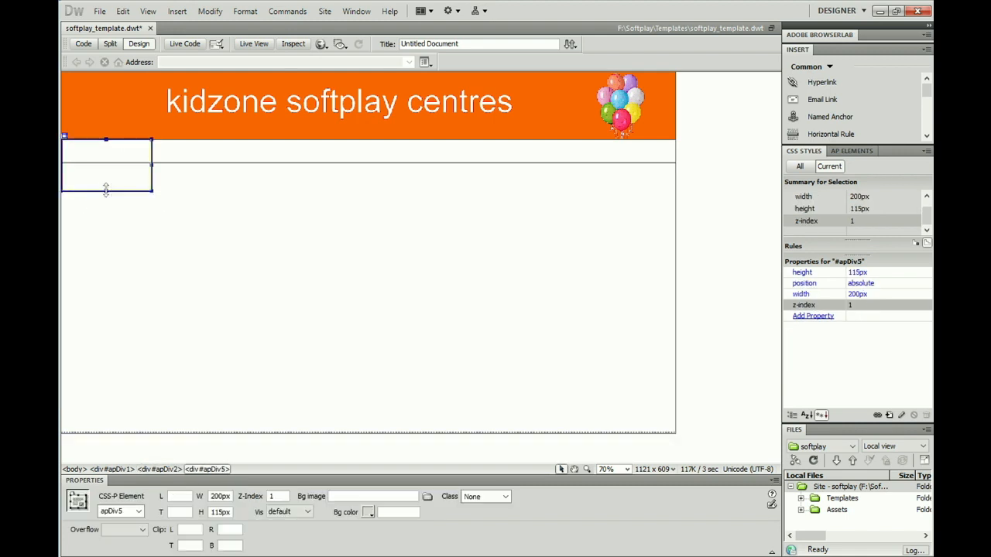
{"action": "left_click_drag", "start_coordinate": [106, 191], "coordinate": [113, 163]}
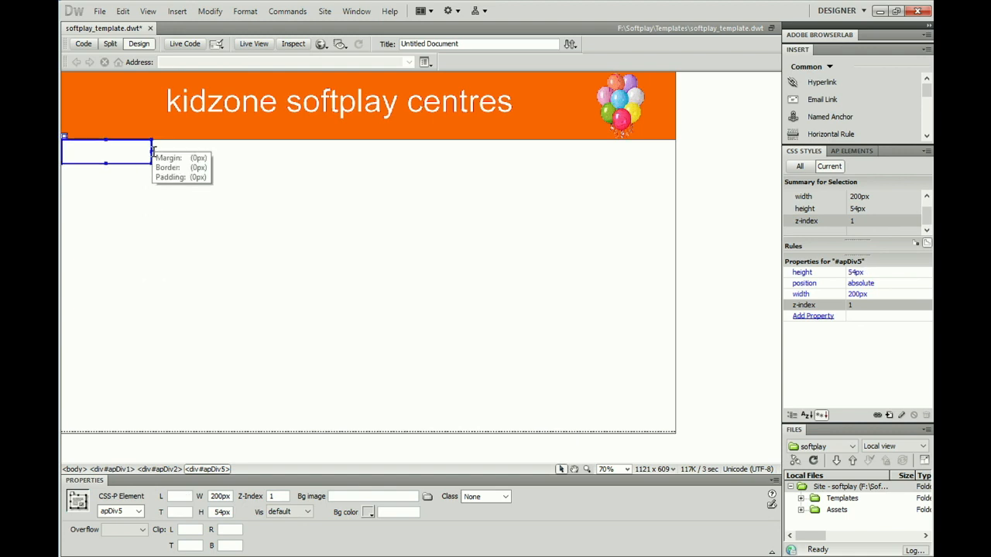
{"action": "left_click_drag", "start_coordinate": [153, 151], "coordinate": [219, 152]}
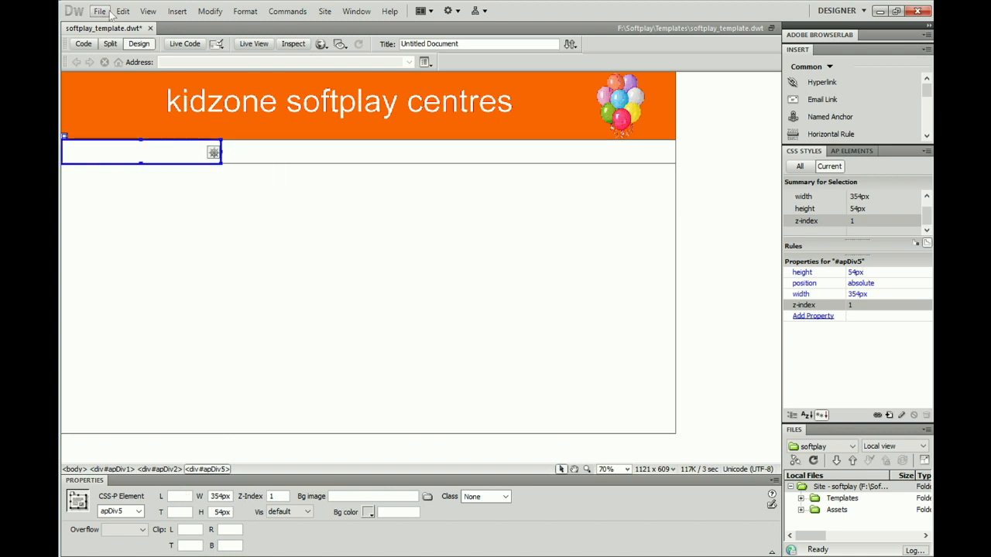
Insert a second AP Div beside the first one in the strip and resize it to about 390 by 54 px.
{"action": "left_click", "coordinate": [178, 10]}
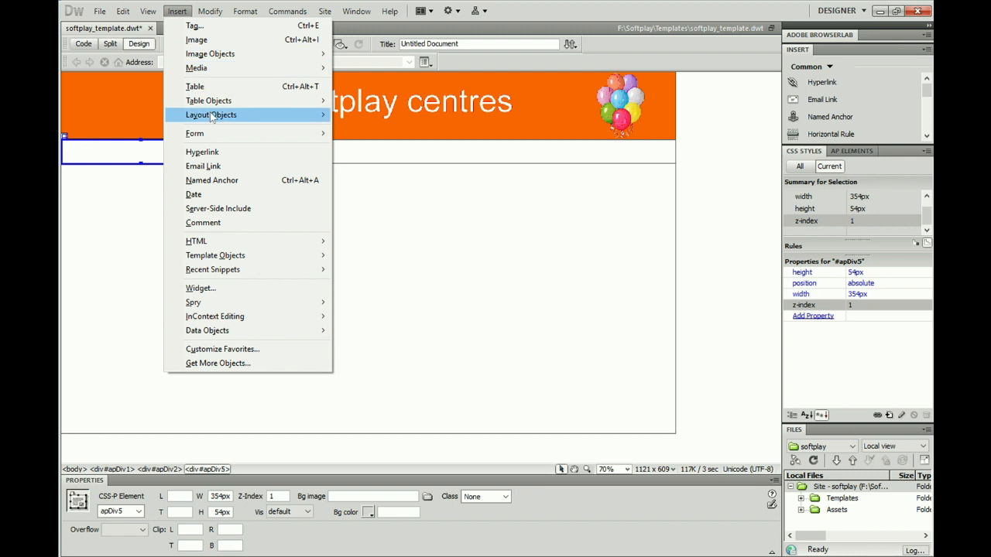
{"action": "mouse_move", "coordinate": [211, 116]}
{"action": "left_click", "coordinate": [360, 129]}
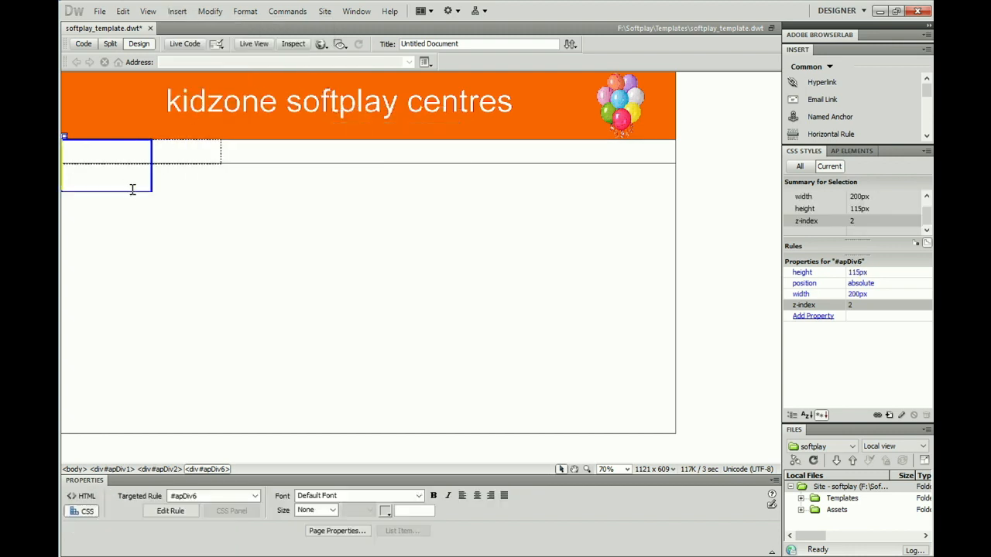
{"action": "left_click_drag", "start_coordinate": [132, 189], "coordinate": [293, 199]}
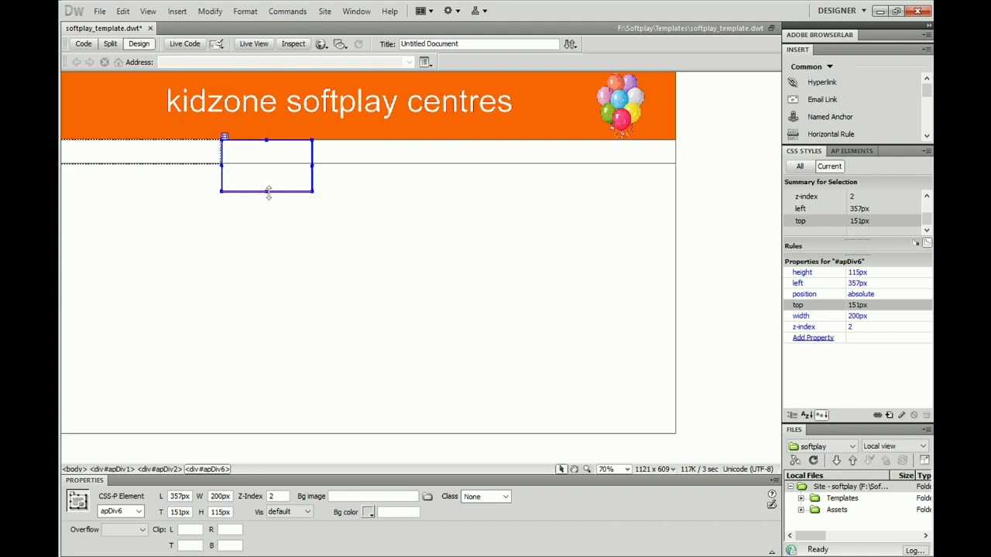
{"action": "left_click_drag", "start_coordinate": [268, 194], "coordinate": [397, 147]}
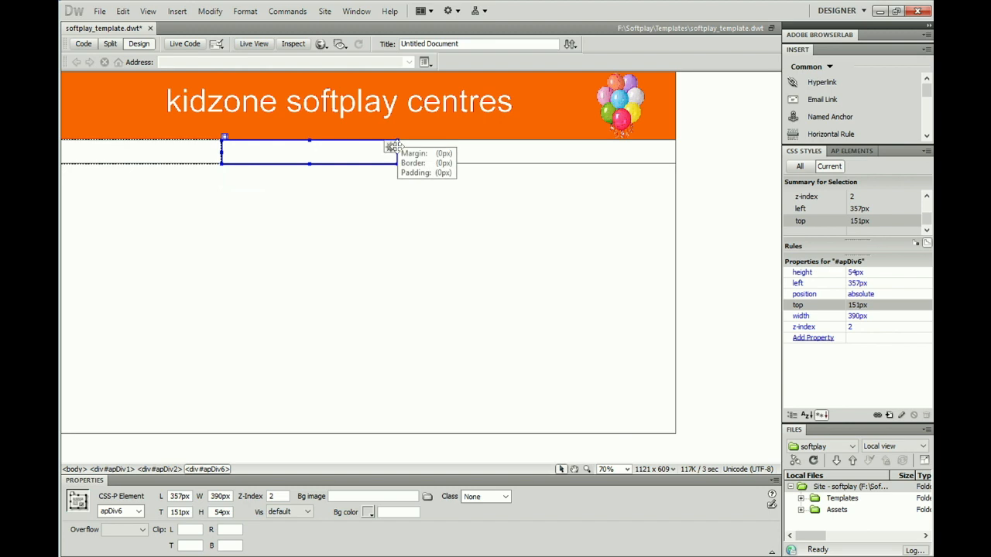
Set the width of the first AP Div in the strip below the banner to 350 px.
{"action": "left_click", "coordinate": [175, 153]}
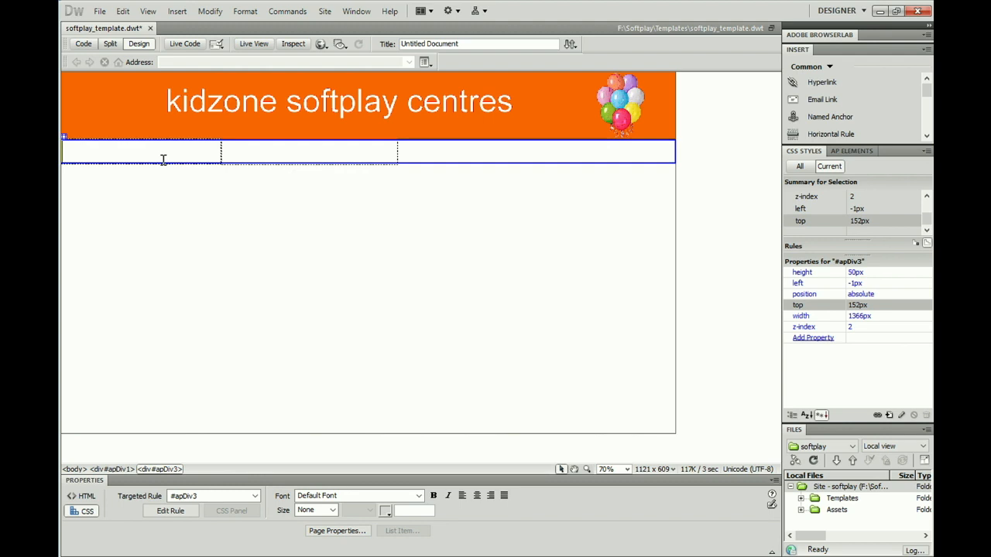
{"action": "left_click", "coordinate": [222, 150]}
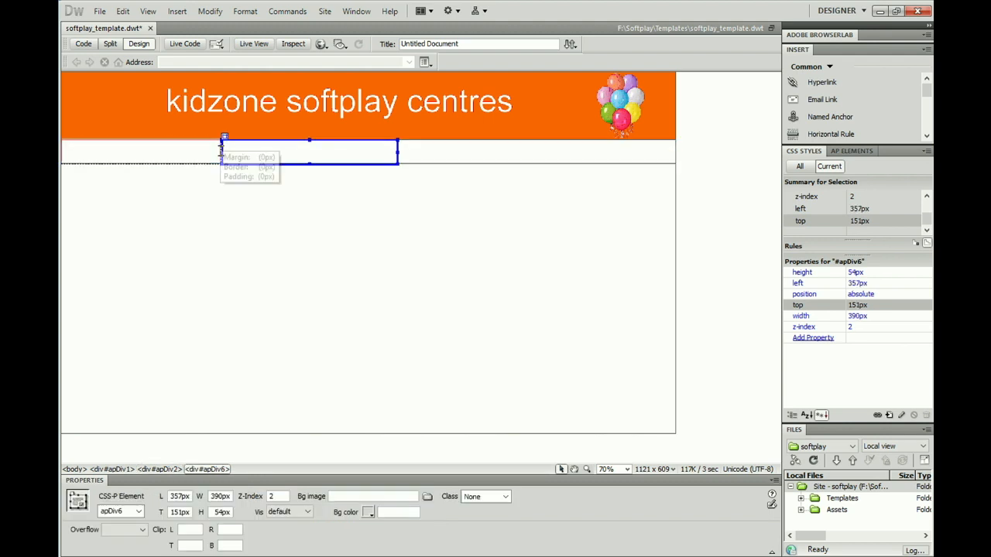
{"action": "left_click", "coordinate": [217, 150]}
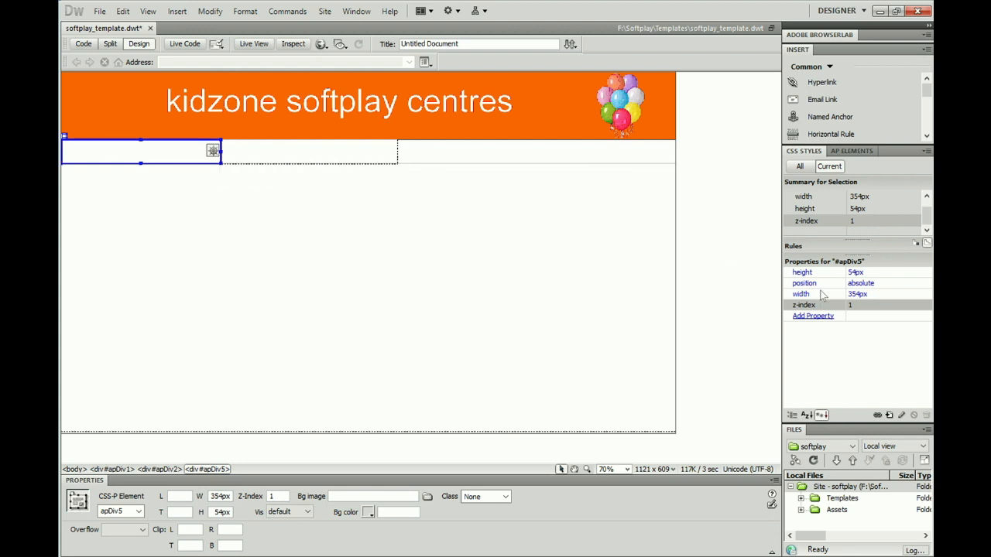
{"action": "left_click", "coordinate": [856, 294]}
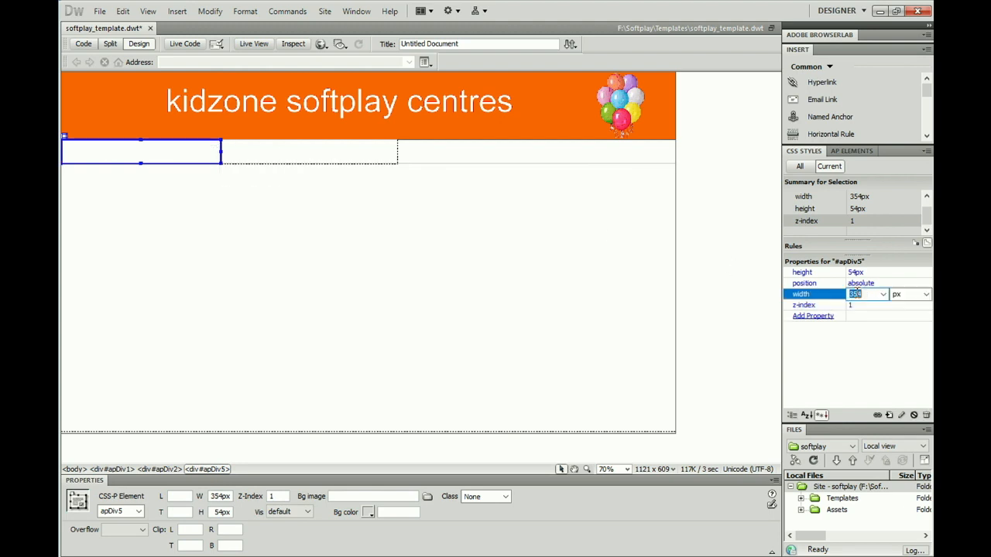
{"action": "type", "text": "350"}
{"action": "key", "text": "Return"}
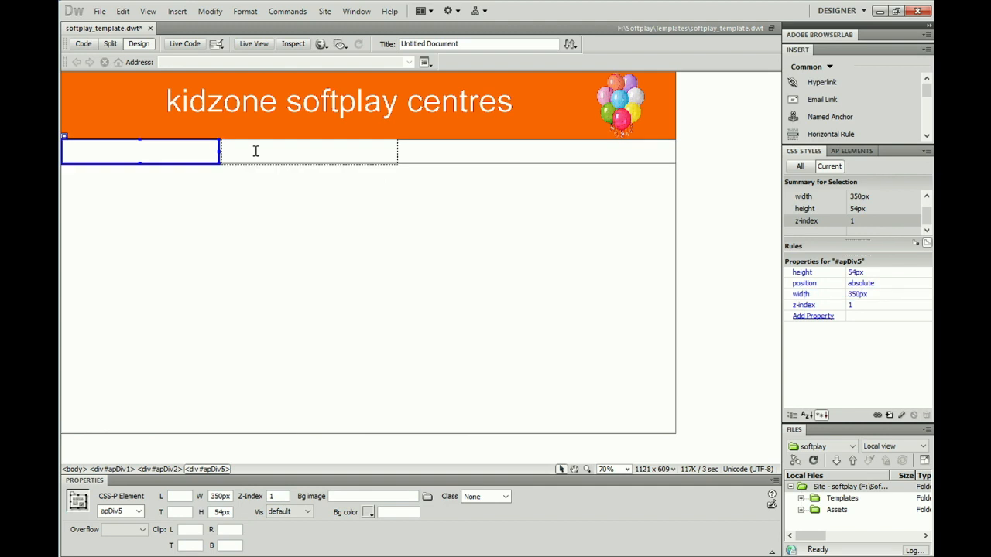
Set the width of the second AP Div in the strip to 350 px.
{"action": "left_click", "coordinate": [259, 153]}
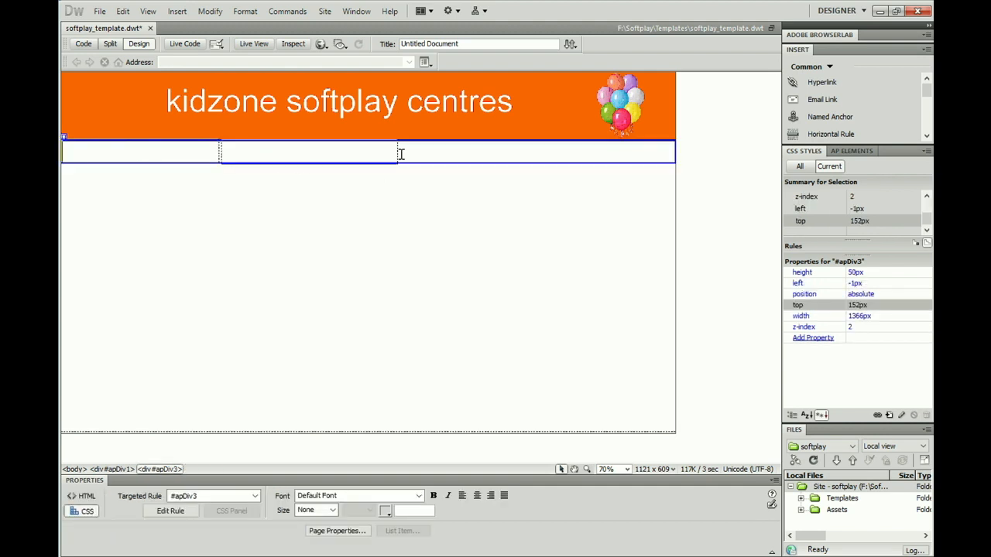
{"action": "left_click", "coordinate": [395, 154]}
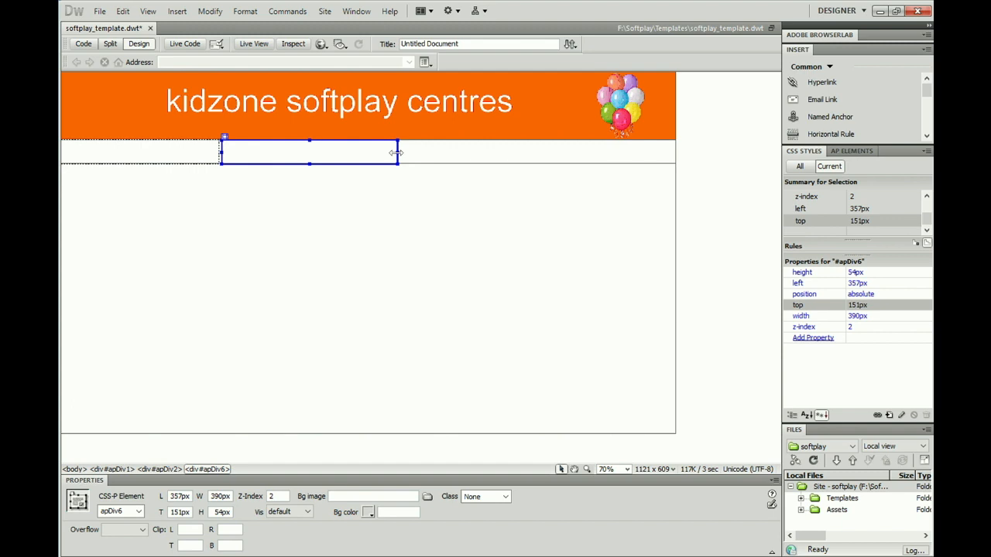
{"action": "left_click", "coordinate": [858, 316]}
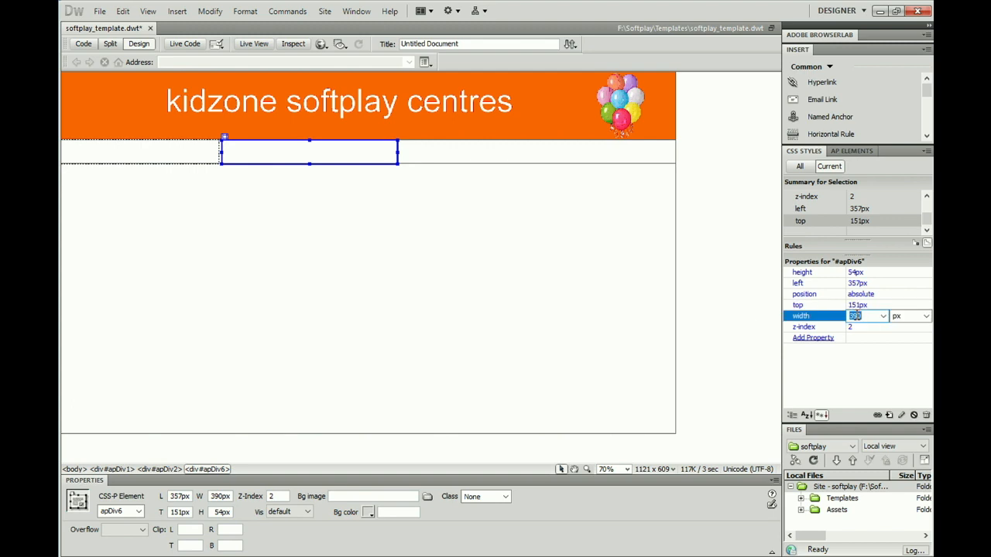
{"action": "type", "text": "35"}
{"action": "key", "text": "Return"}
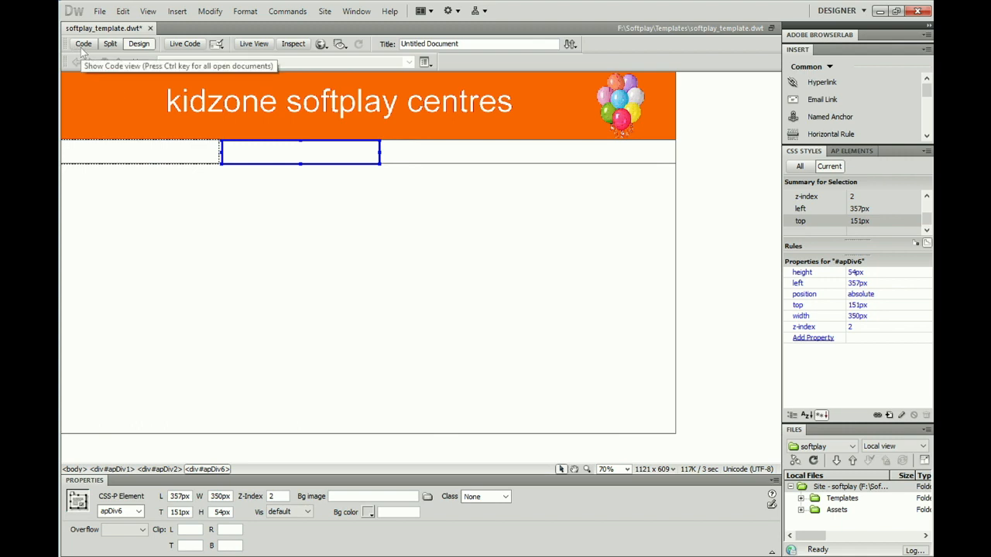
Reduce the second AP Div's height to match the 50 px strip behind it.
{"action": "left_click", "coordinate": [188, 150]}
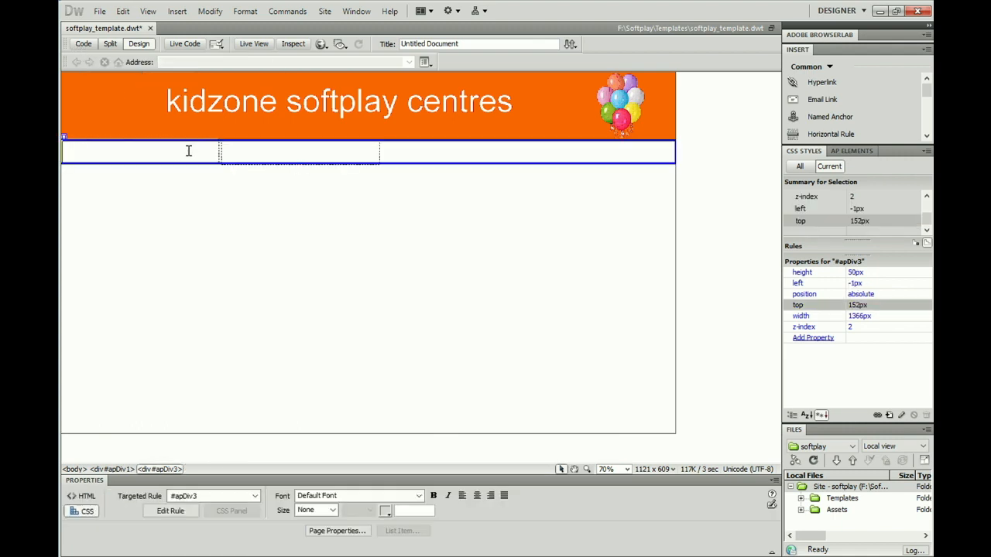
{"action": "left_click", "coordinate": [377, 162]}
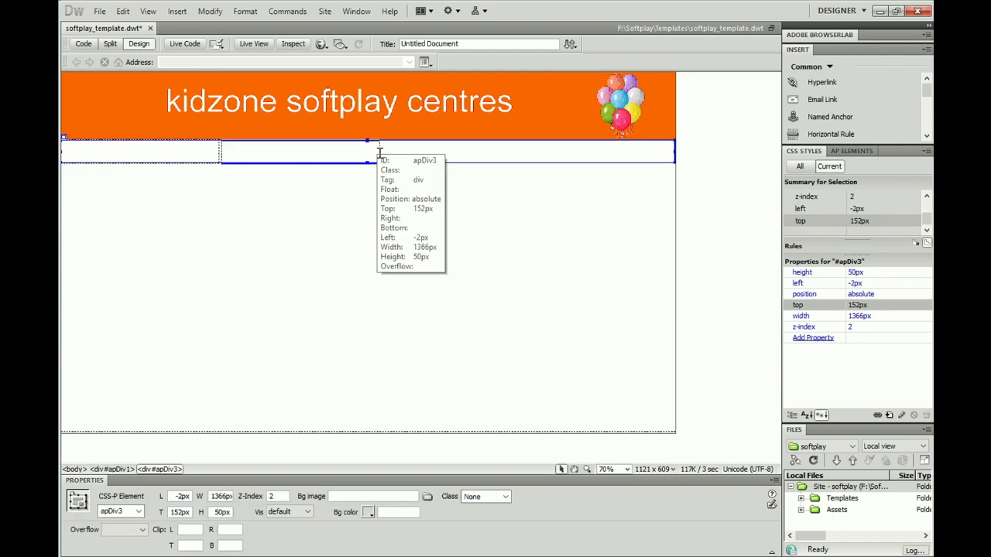
{"action": "left_click", "coordinate": [380, 153]}
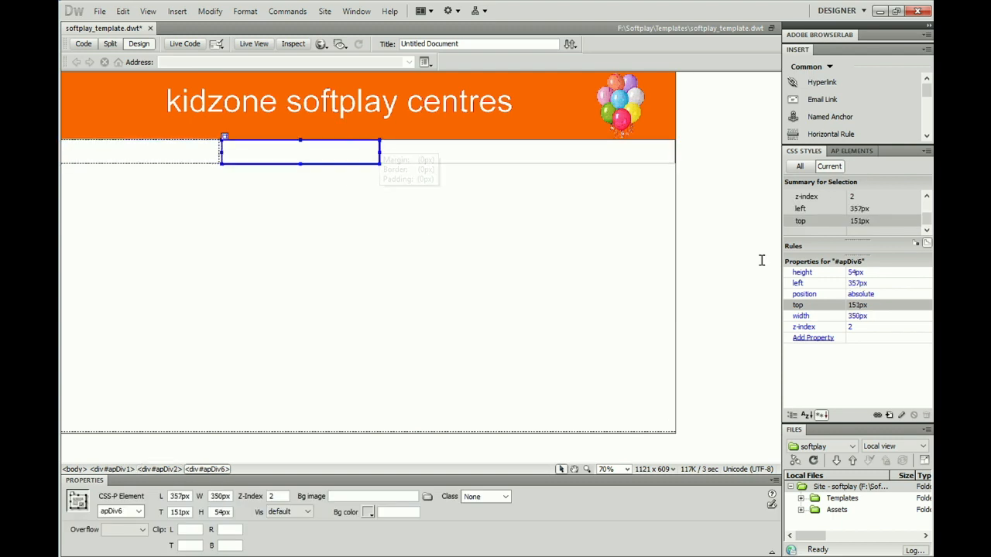
{"action": "left_click", "coordinate": [854, 272]}
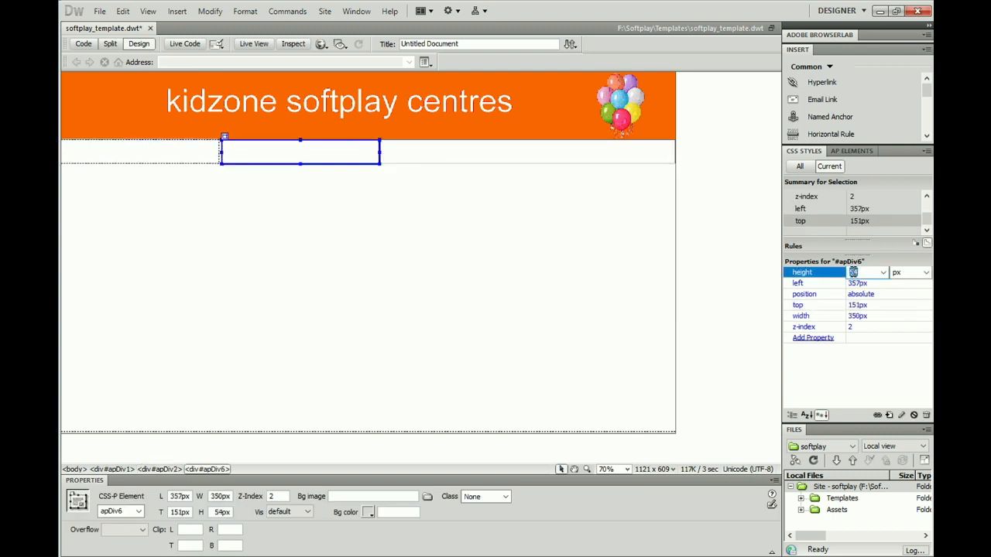
{"action": "type", "text": "5"}
{"action": "left_click", "coordinate": [741, 317]}
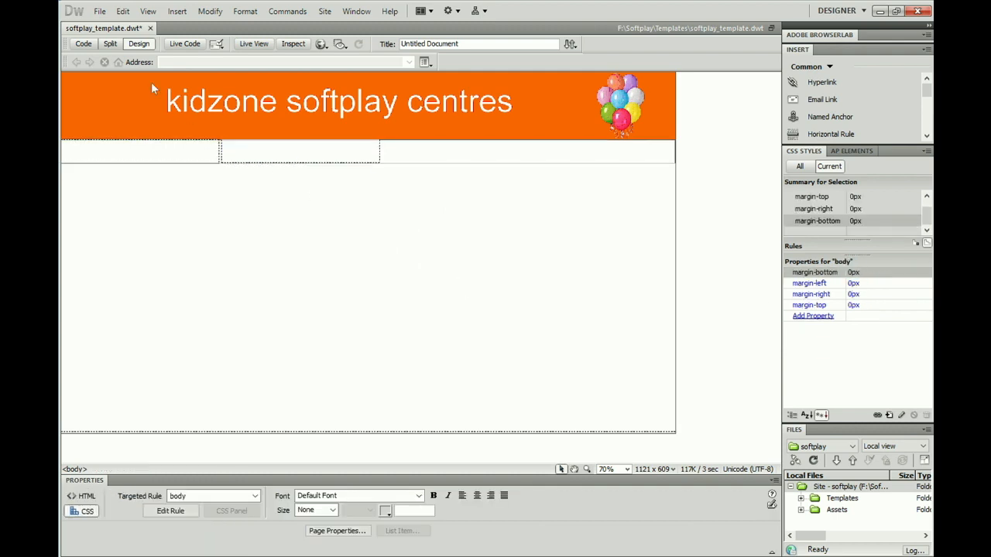
Insert a third AP Div and move it beside the second one in the strip, at about 712 px left and 153 px top.
{"action": "left_click", "coordinate": [176, 11]}
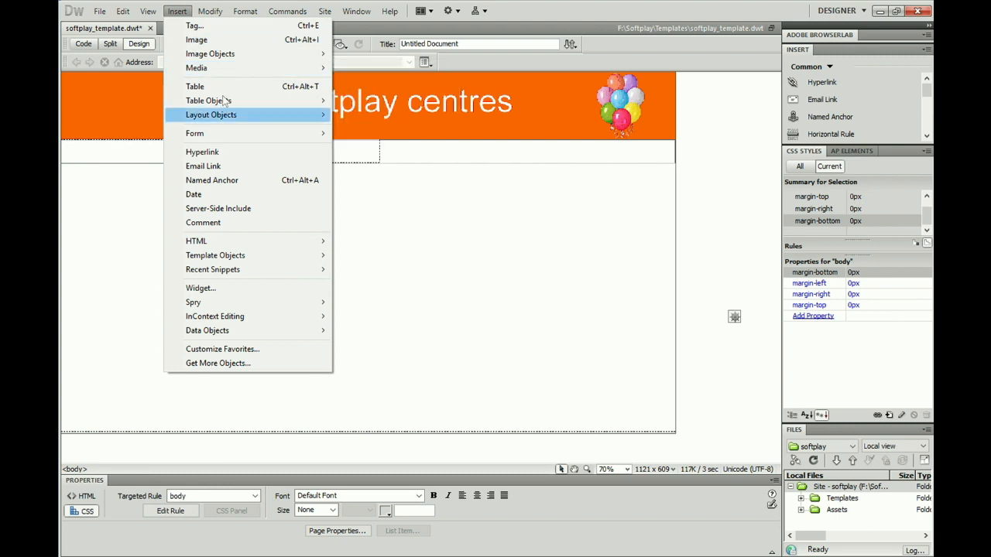
{"action": "mouse_move", "coordinate": [238, 116]}
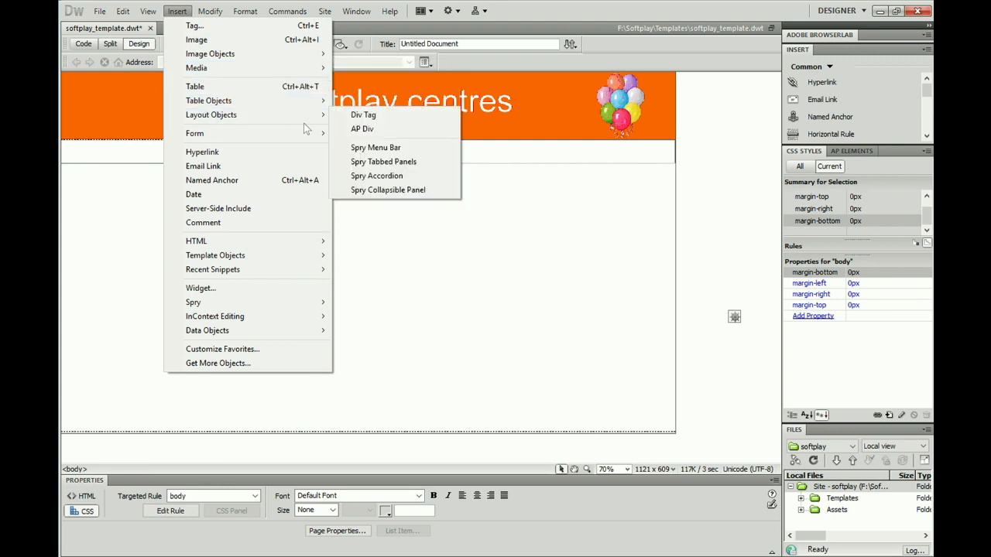
{"action": "left_click", "coordinate": [362, 129]}
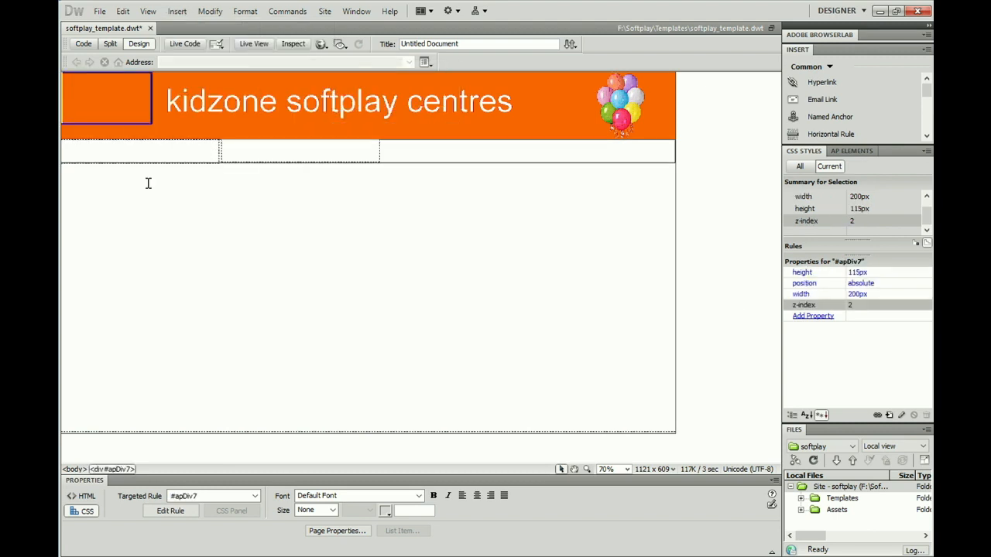
{"action": "left_click_drag", "start_coordinate": [126, 122], "coordinate": [447, 194]}
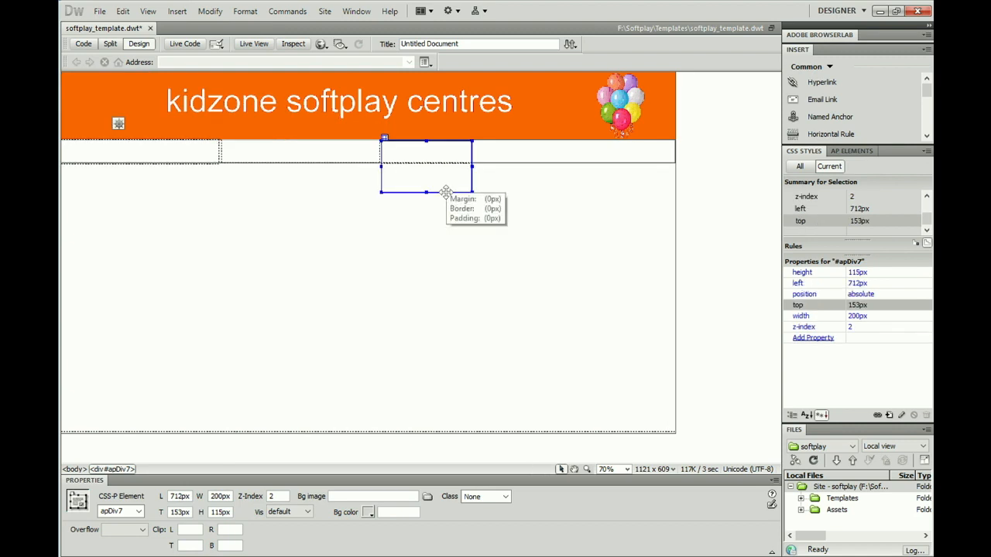
Set the third AP Div's height to 50 px and its width to 350 px.
{"action": "left_click", "coordinate": [853, 272]}
{"action": "type", "text": "50"}
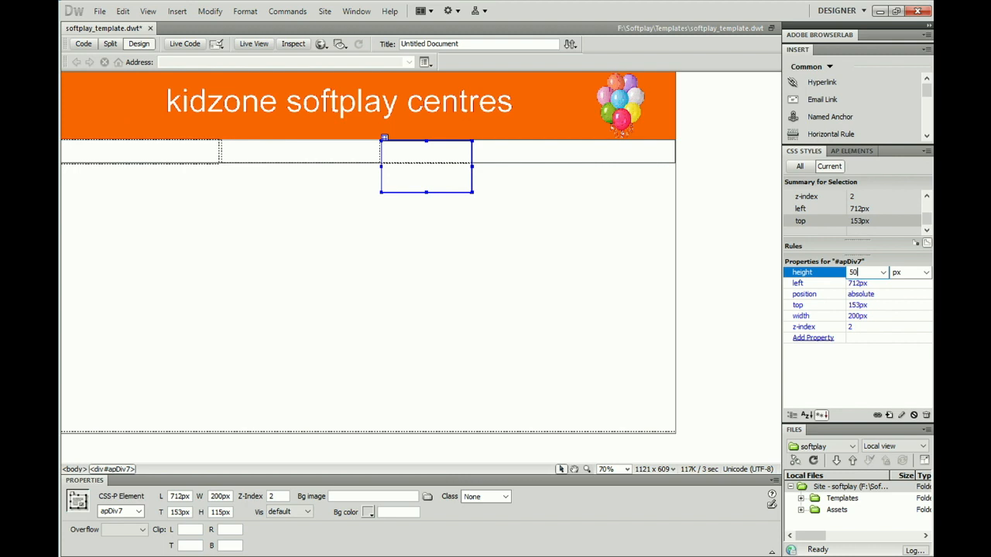
{"action": "left_click", "coordinate": [855, 317]}
{"action": "type", "text": "350"}
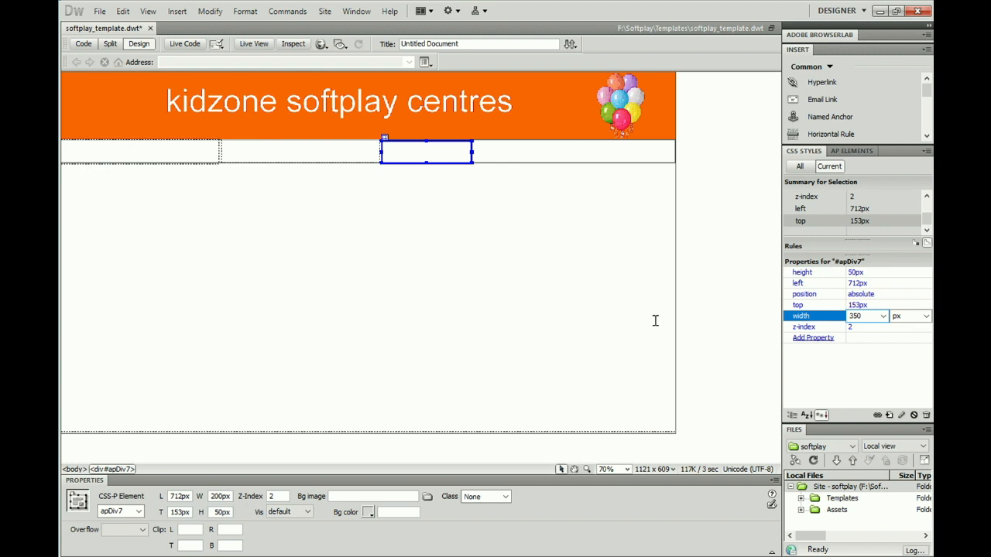
{"action": "left_click", "coordinate": [655, 320]}
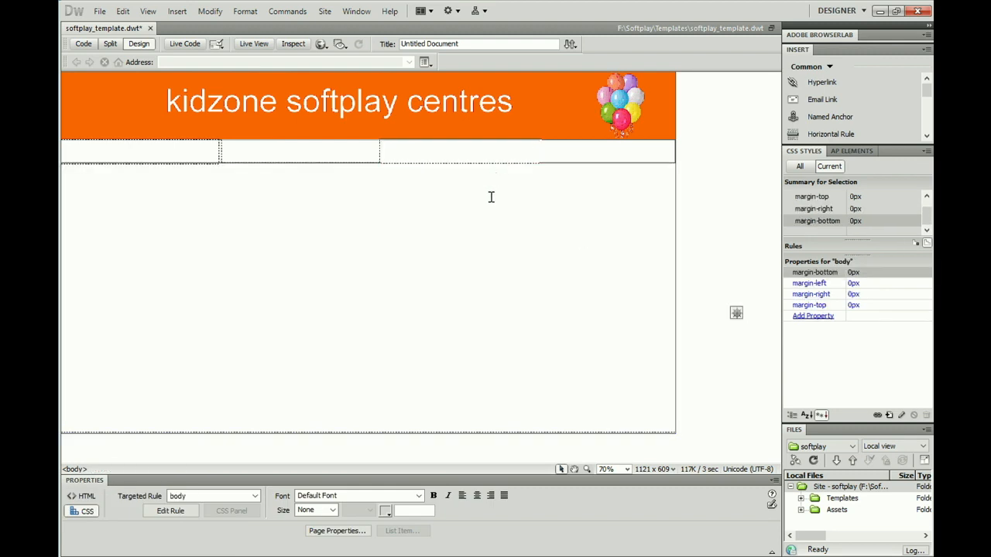
Nudge the second AP Div left to 353 px so it sits directly against the first one.
{"action": "left_click", "coordinate": [316, 162]}
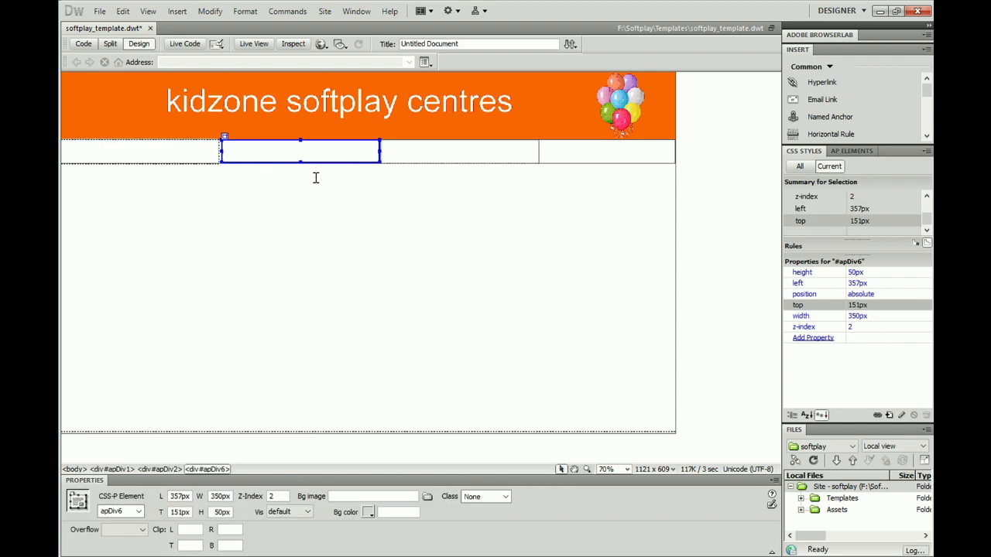
{"action": "key", "text": "Left"}
{"action": "key", "text": "Left"}
{"action": "key", "text": "Left"}
{"action": "key", "text": "Left"}
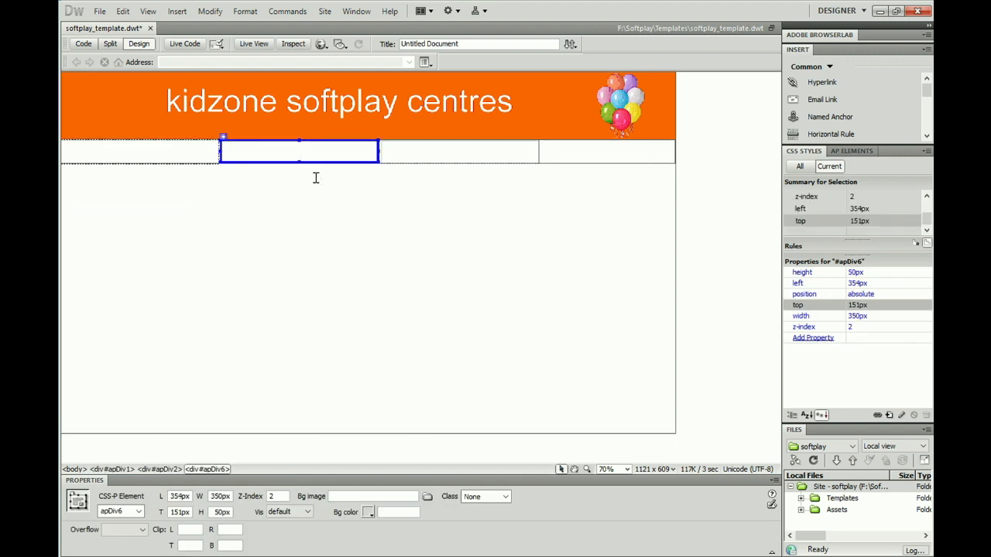
Nudge the third AP Div left to 706 px so it sits against the second one.
{"action": "left_click", "coordinate": [412, 162]}
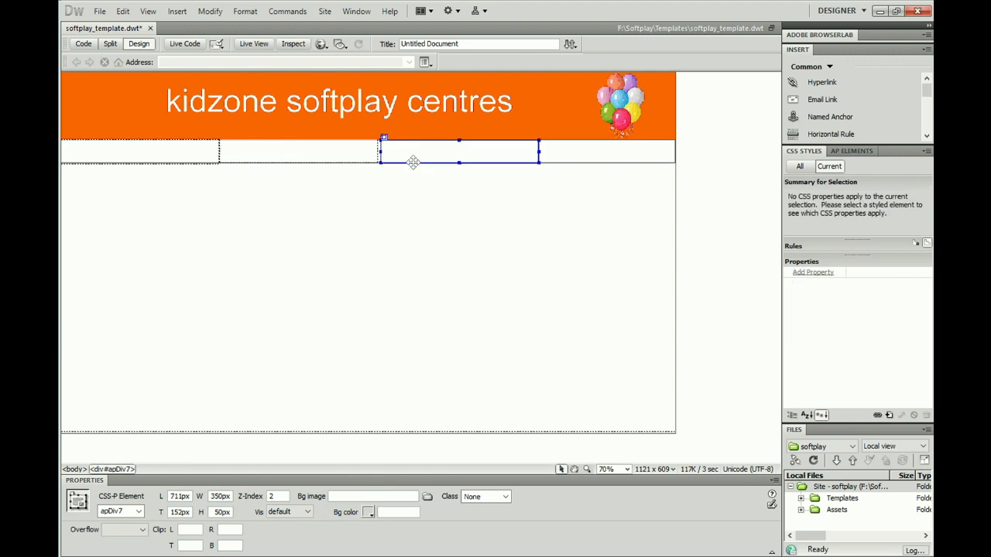
{"action": "key", "text": "Left"}
{"action": "key", "text": "Left"}
{"action": "key", "text": "Left"}
{"action": "key", "text": "Left"}
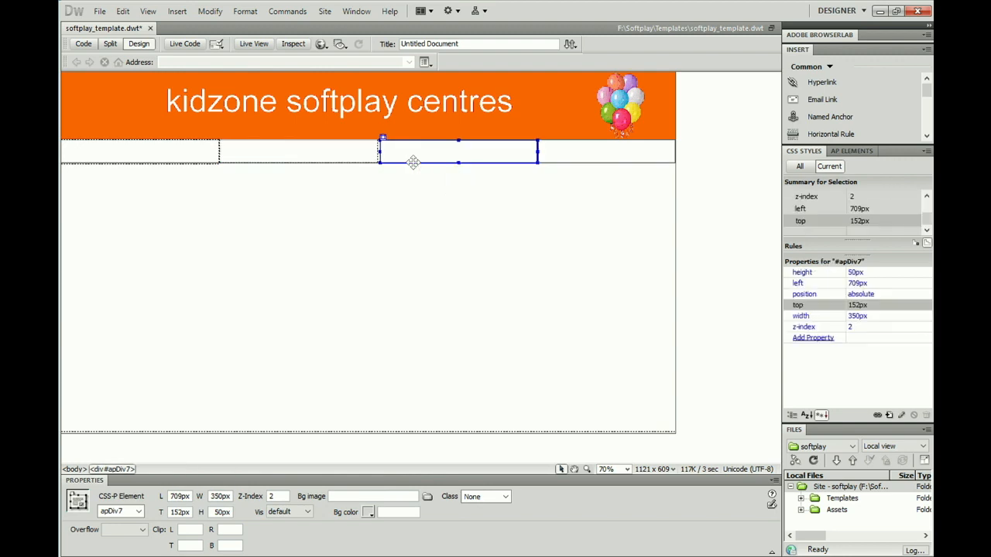
{"action": "key", "text": "Left"}
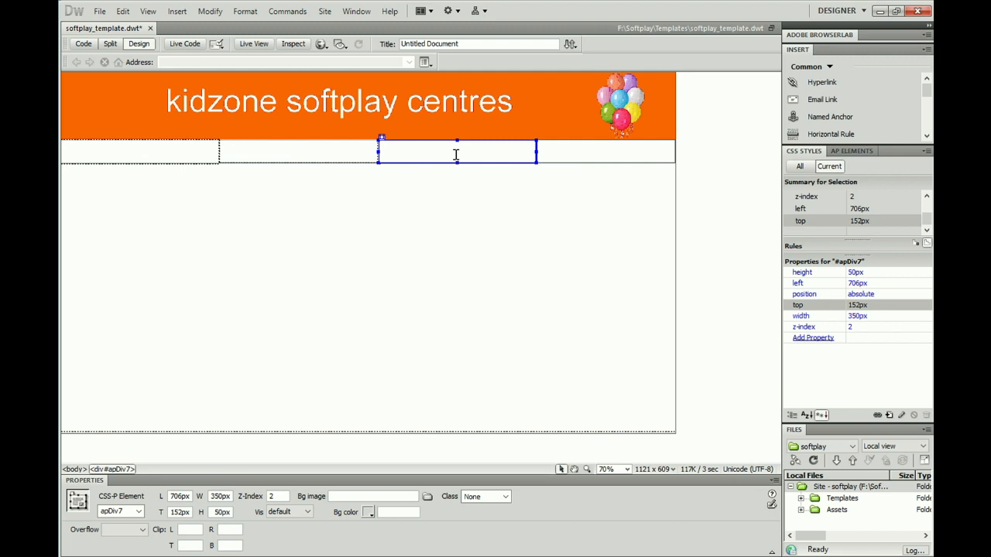
Add a background-color property to the third AP Div and set it to green #390.
{"action": "left_click", "coordinate": [831, 342]}
{"action": "left_click", "coordinate": [840, 341]}
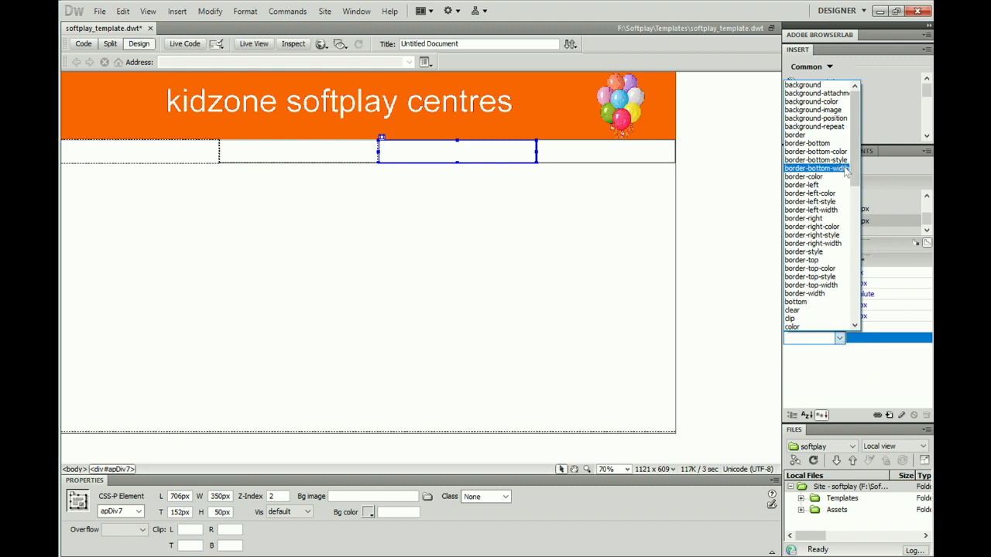
{"action": "left_click", "coordinate": [826, 109]}
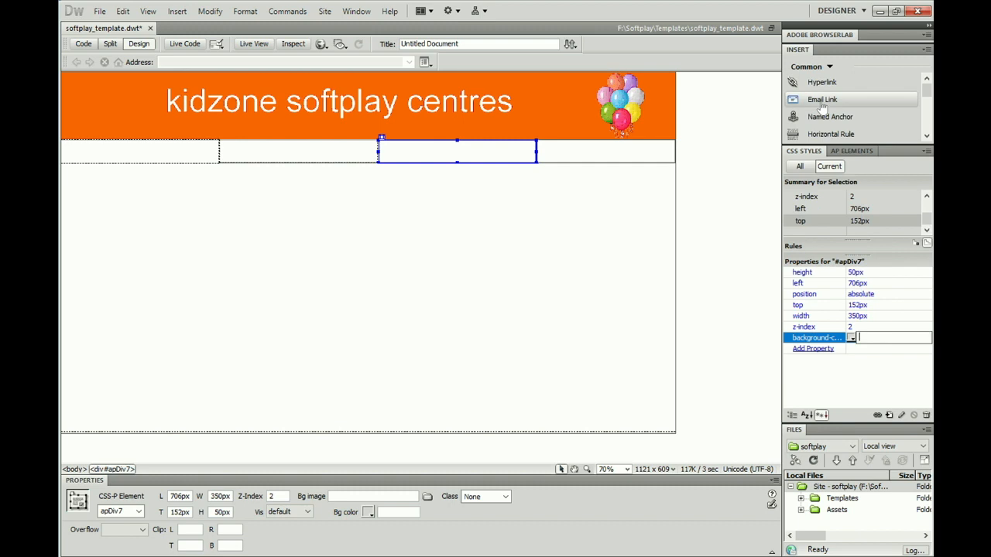
{"action": "left_click", "coordinate": [851, 338]}
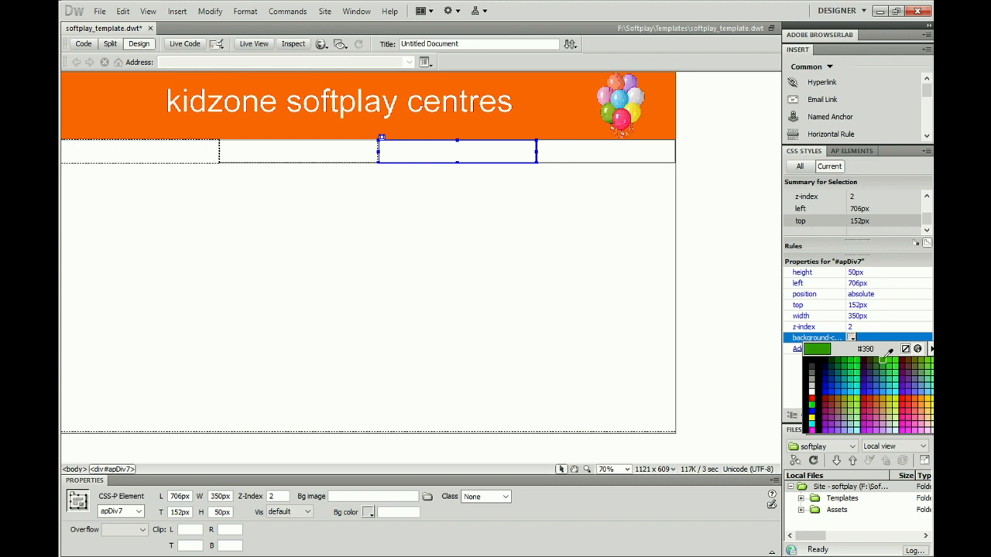
{"action": "left_click", "coordinate": [883, 360]}
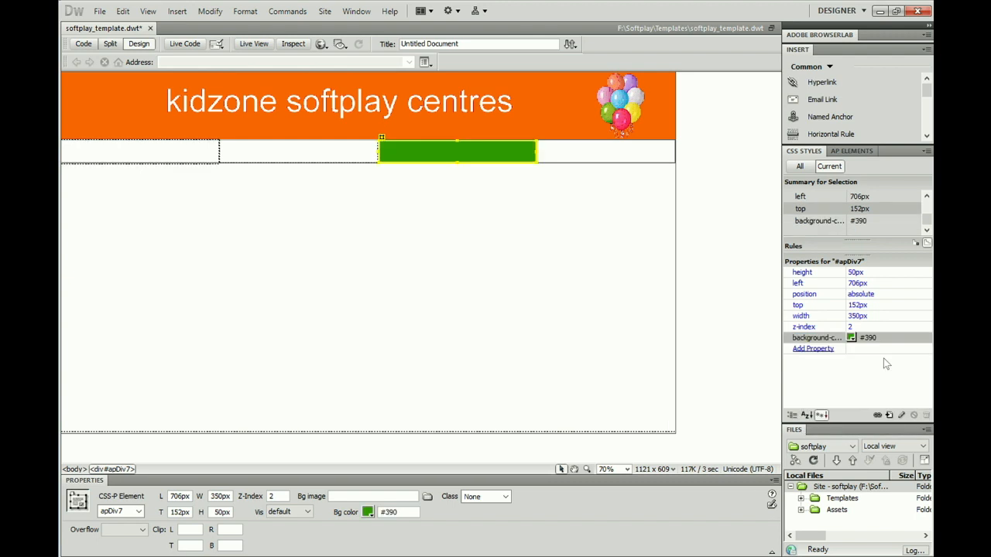
Add a background-color property to the second AP Div in the strip and set it to orange #F93.
{"action": "left_click", "coordinate": [316, 157]}
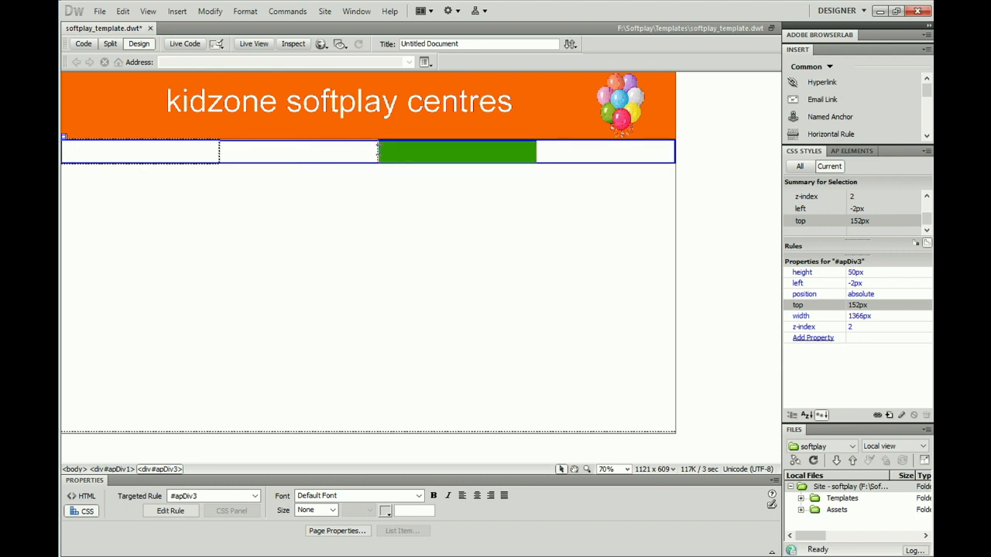
{"action": "left_click", "coordinate": [377, 148]}
{"action": "left_click", "coordinate": [375, 150]}
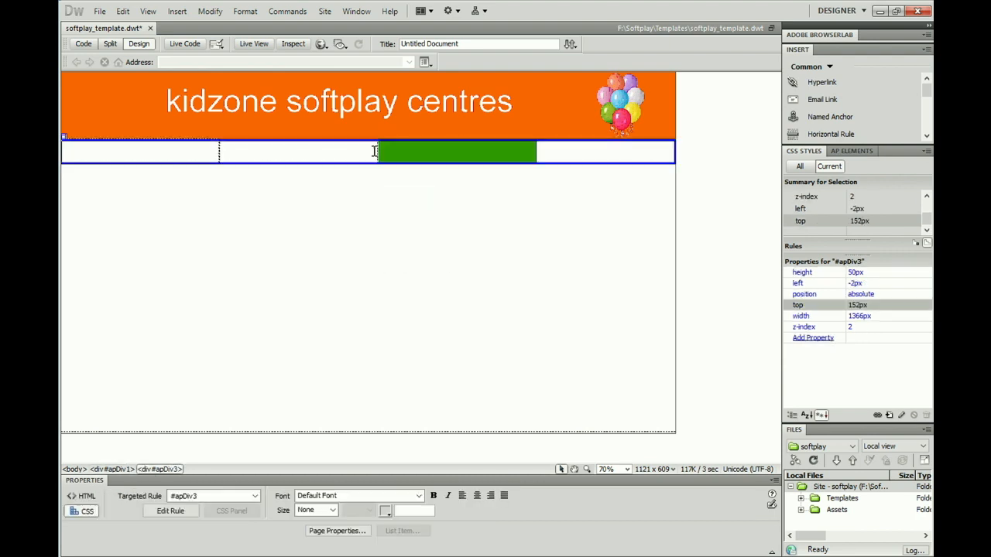
{"action": "left_click", "coordinate": [336, 141]}
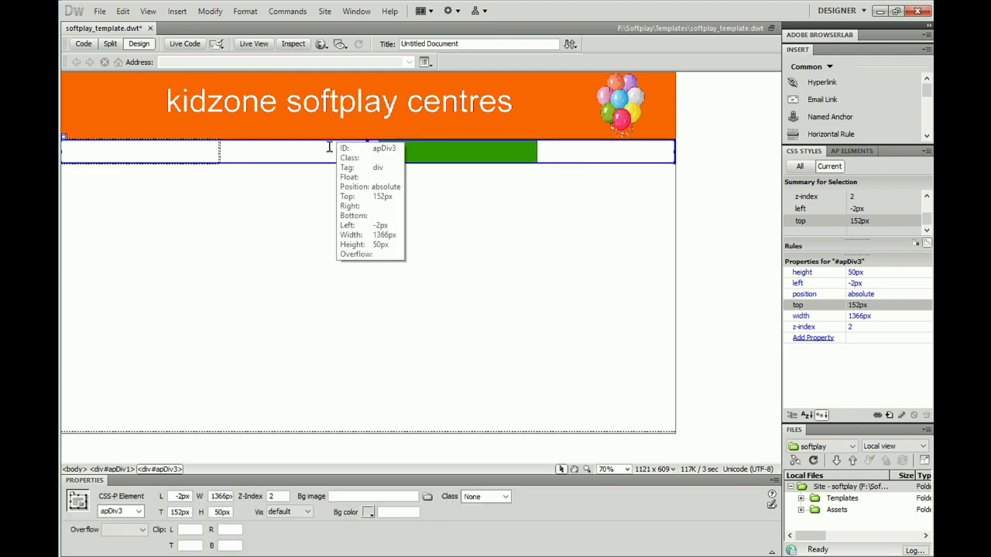
{"action": "left_click", "coordinate": [331, 146]}
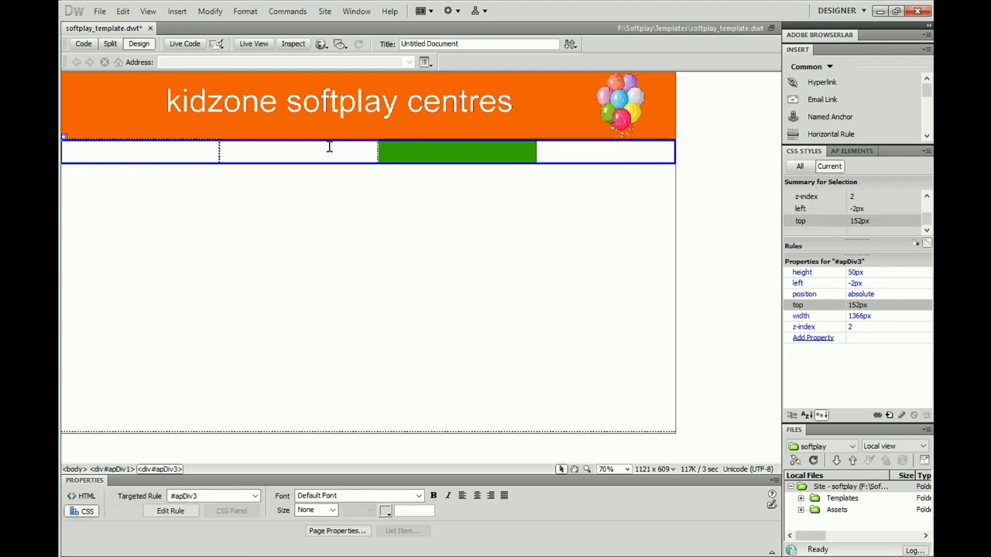
{"action": "left_click", "coordinate": [219, 153]}
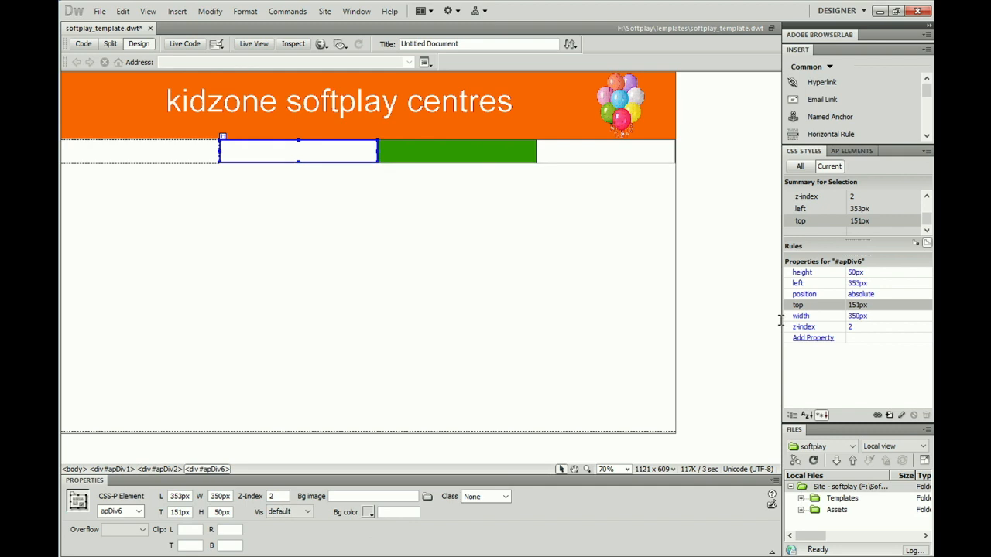
{"action": "left_click", "coordinate": [831, 339]}
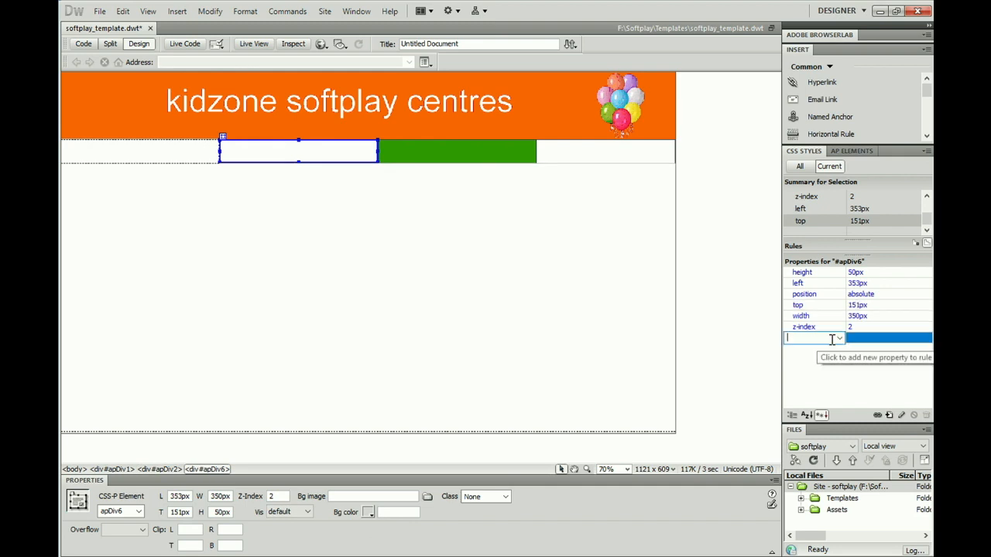
{"action": "left_click", "coordinate": [840, 339]}
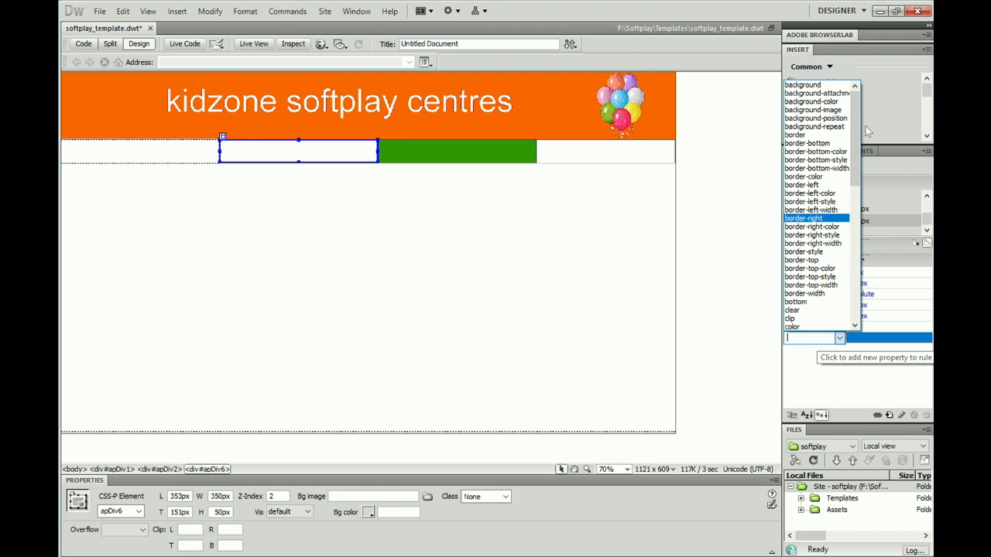
{"action": "left_click", "coordinate": [811, 102]}
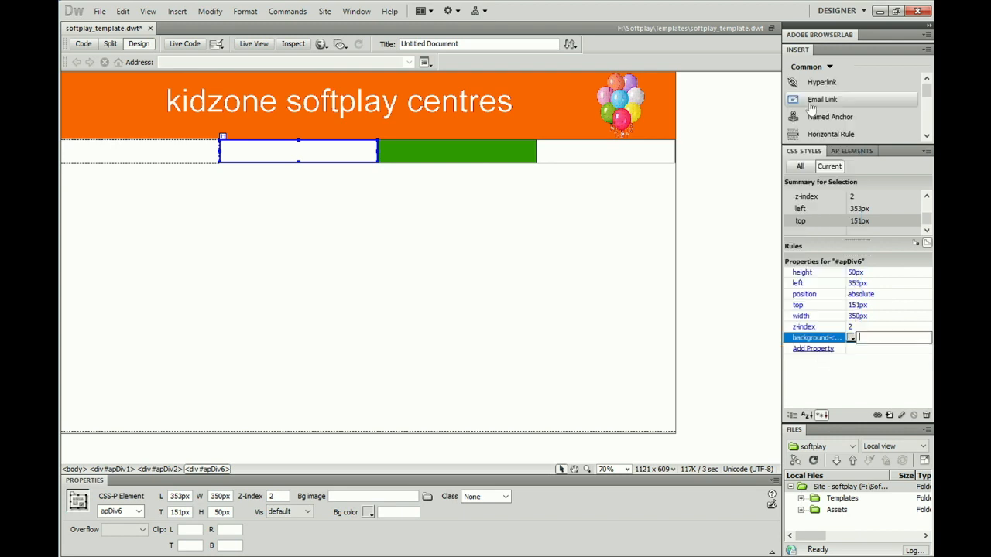
{"action": "left_click", "coordinate": [852, 339]}
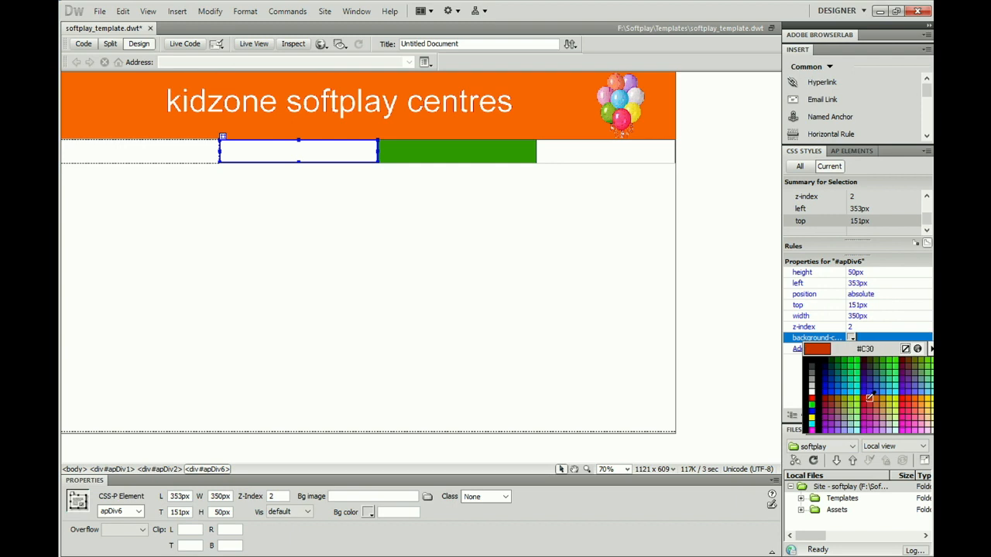
{"action": "left_click", "coordinate": [923, 403]}
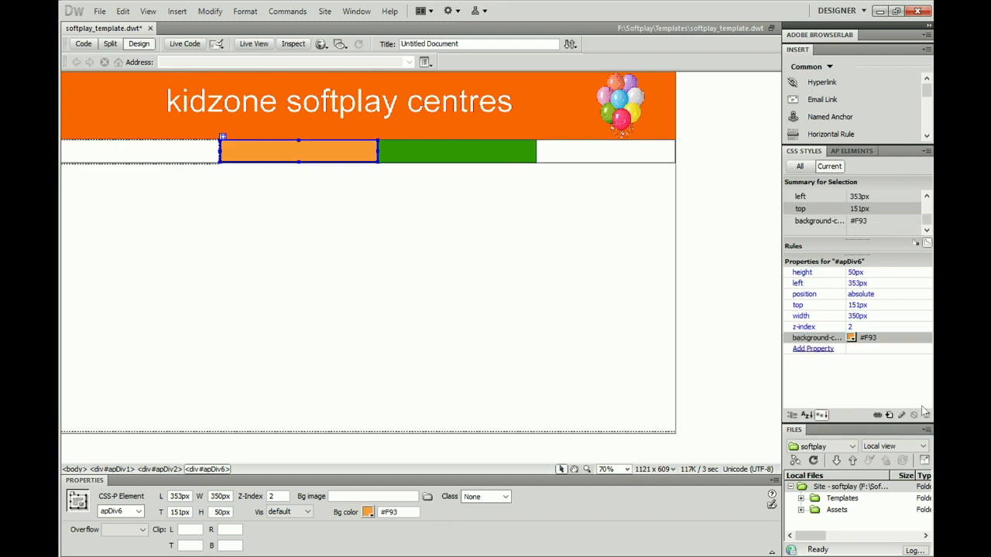
Add a background-color property to the first AP Div in the strip and set it to blue #30C.
{"action": "left_click", "coordinate": [169, 152]}
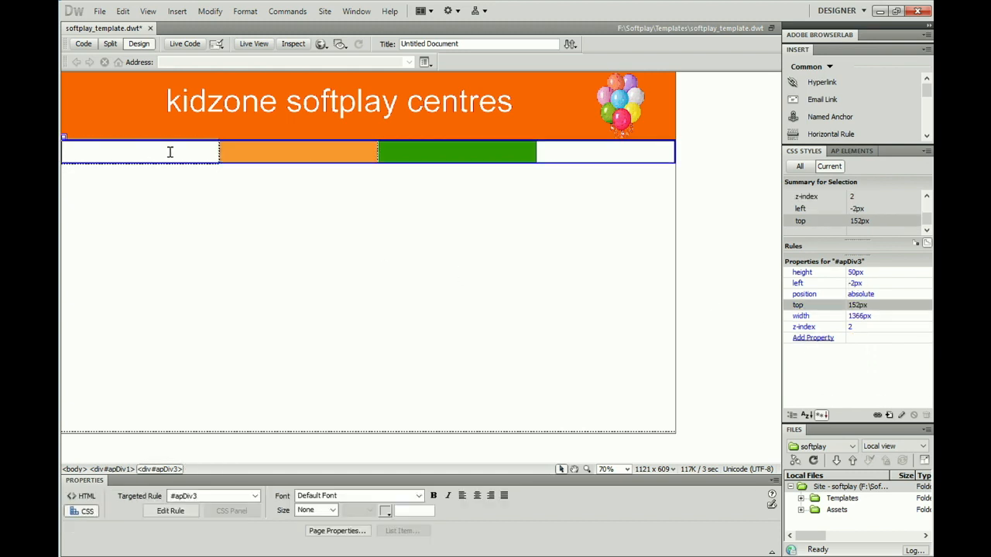
{"action": "left_click", "coordinate": [62, 152]}
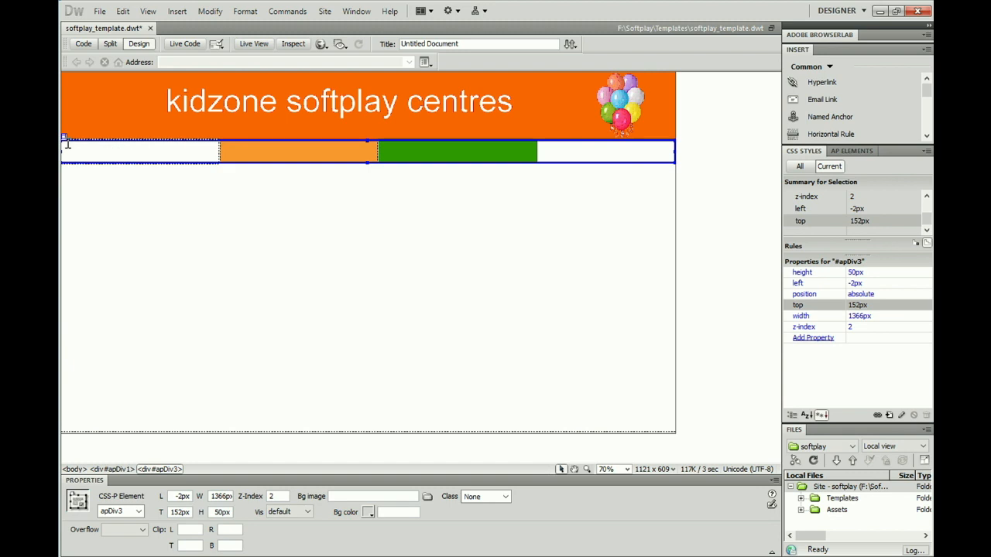
{"action": "left_click", "coordinate": [69, 152]}
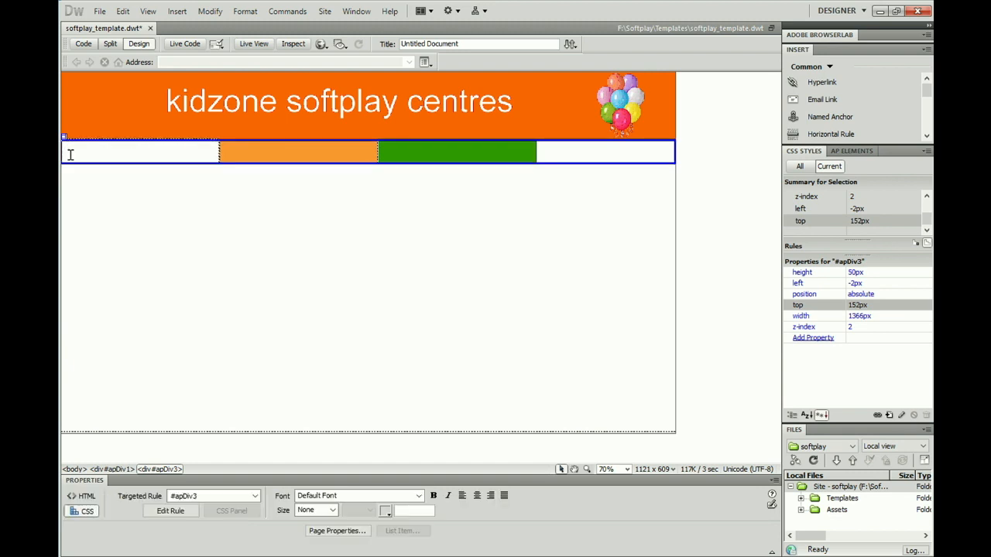
{"action": "left_click", "coordinate": [218, 151]}
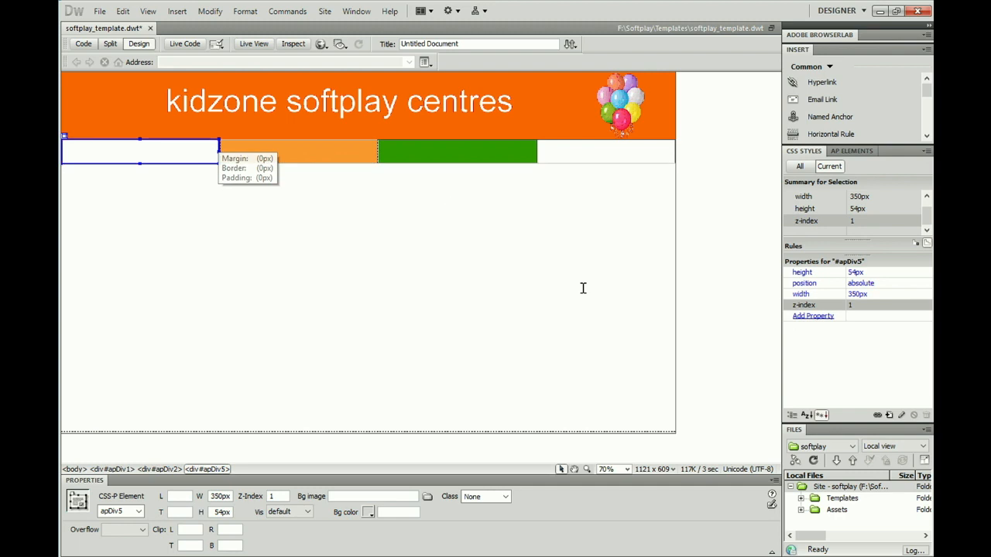
{"action": "left_click", "coordinate": [813, 316]}
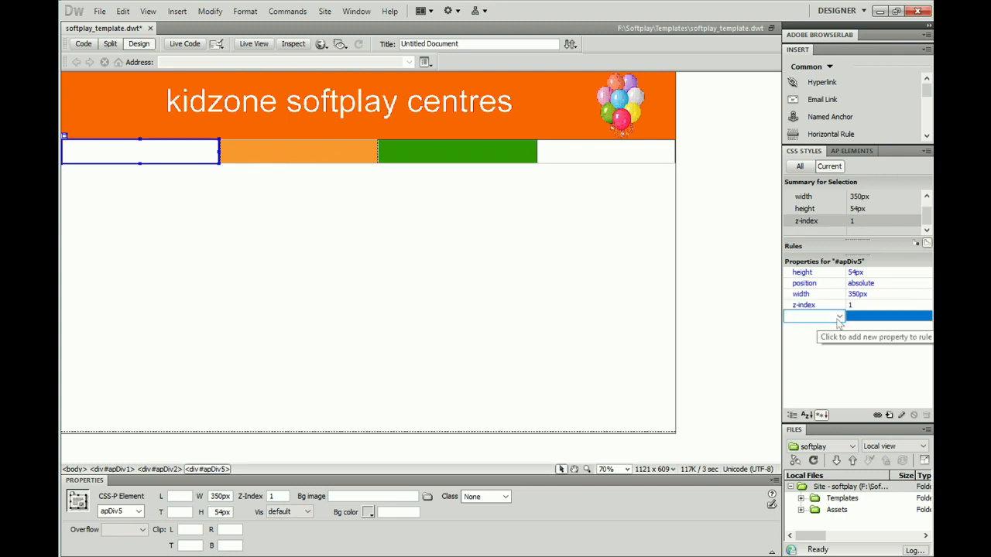
{"action": "left_click", "coordinate": [839, 316]}
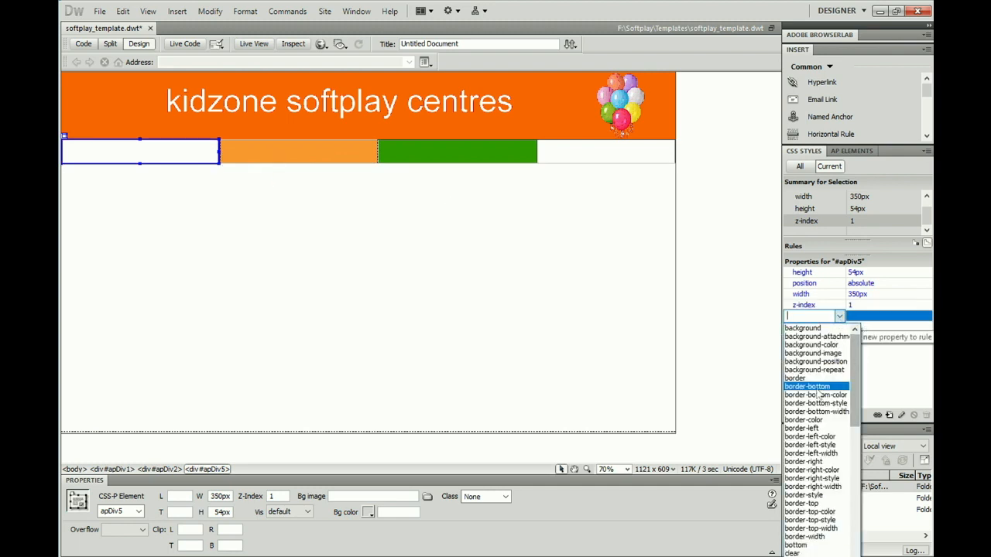
{"action": "left_click", "coordinate": [831, 346]}
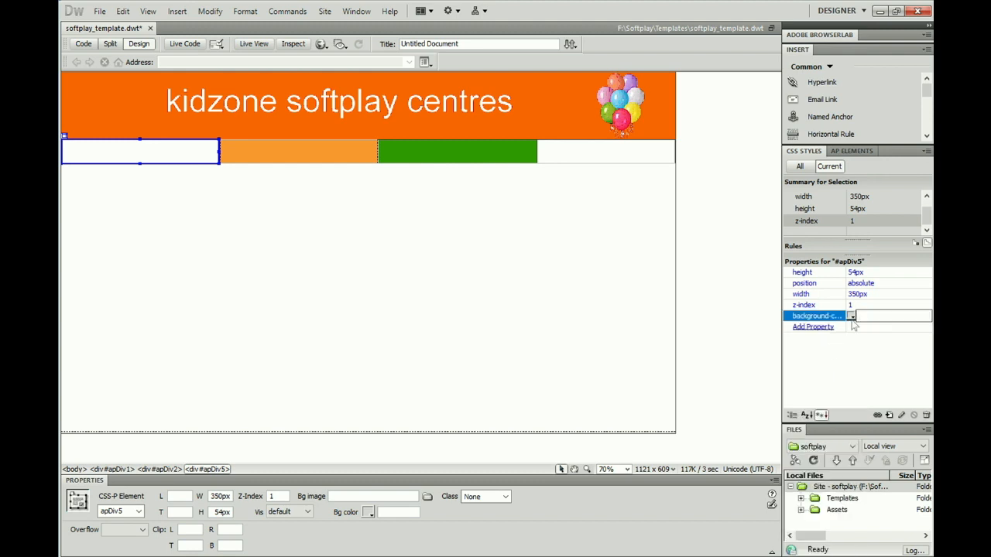
{"action": "left_click", "coordinate": [854, 315]}
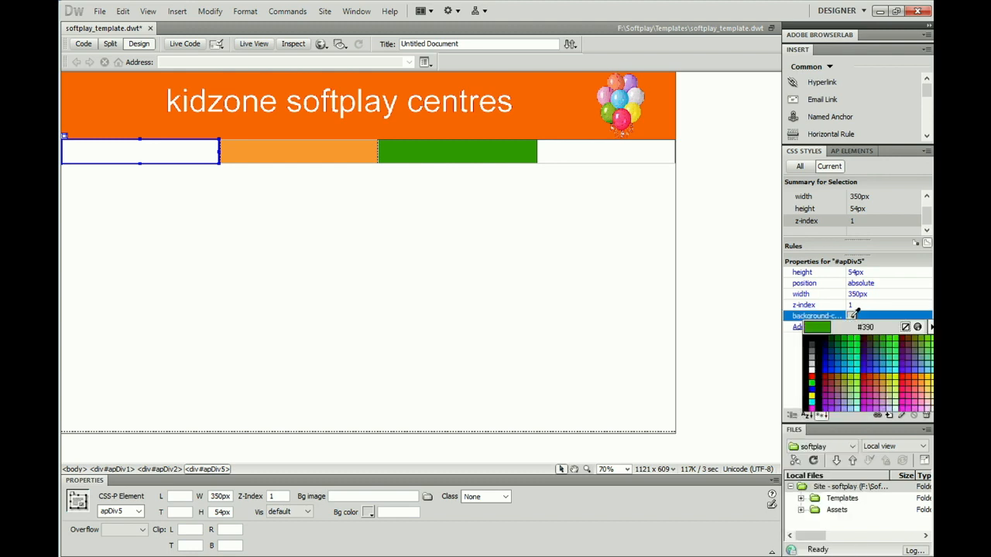
{"action": "left_click", "coordinate": [866, 363]}
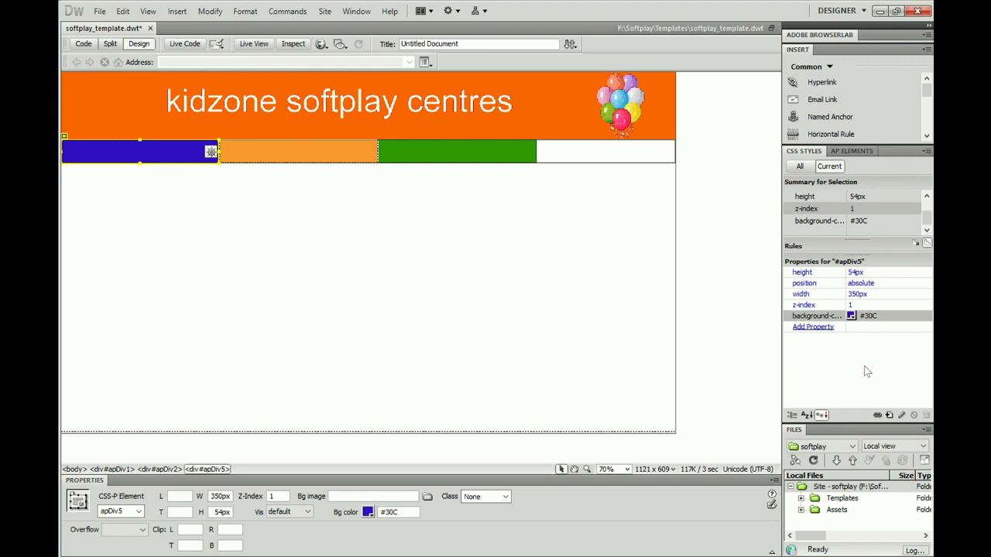
{"action": "left_click", "coordinate": [563, 264]}
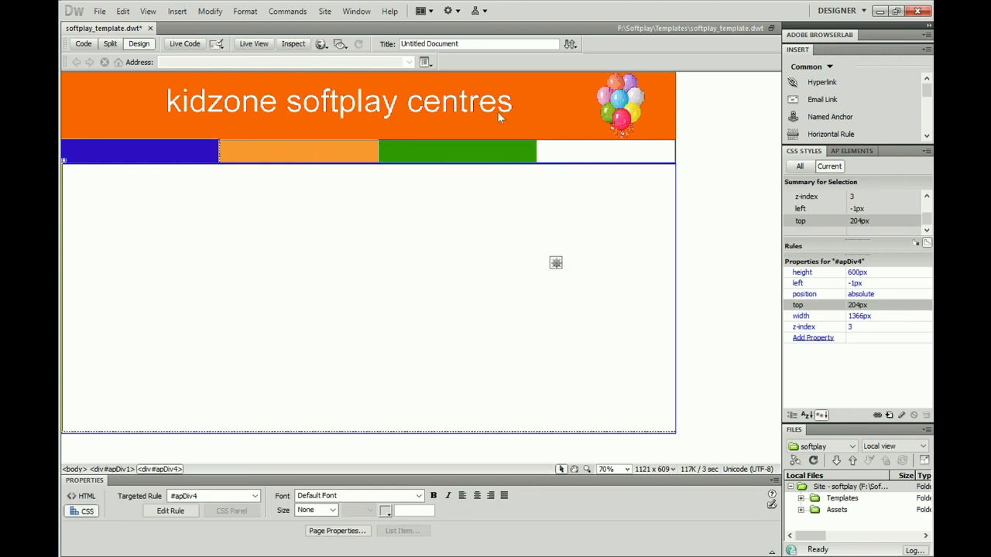
Make the AP Div spanning the strip beneath the banner an editable region named Navigation.
{"action": "left_click", "coordinate": [556, 140]}
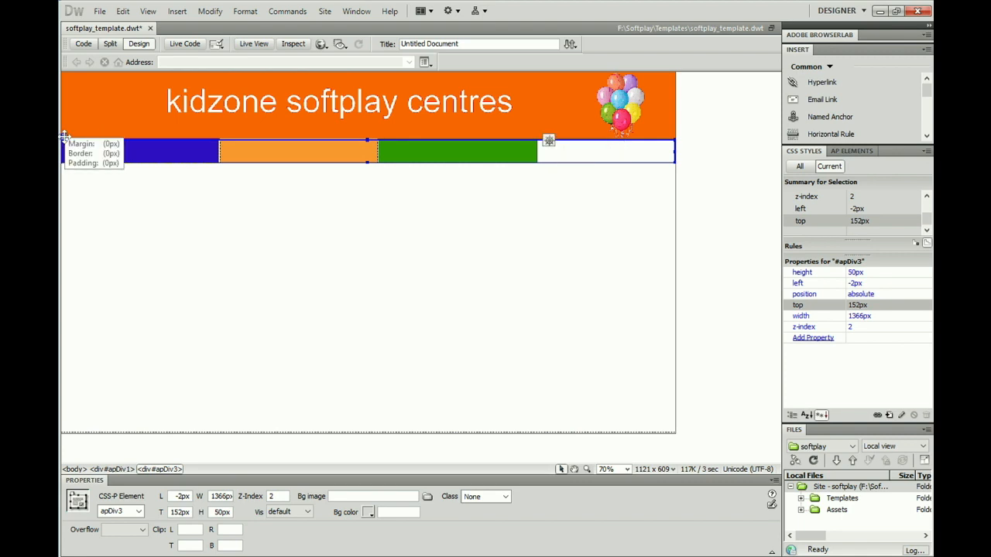
{"action": "left_click", "coordinate": [177, 12]}
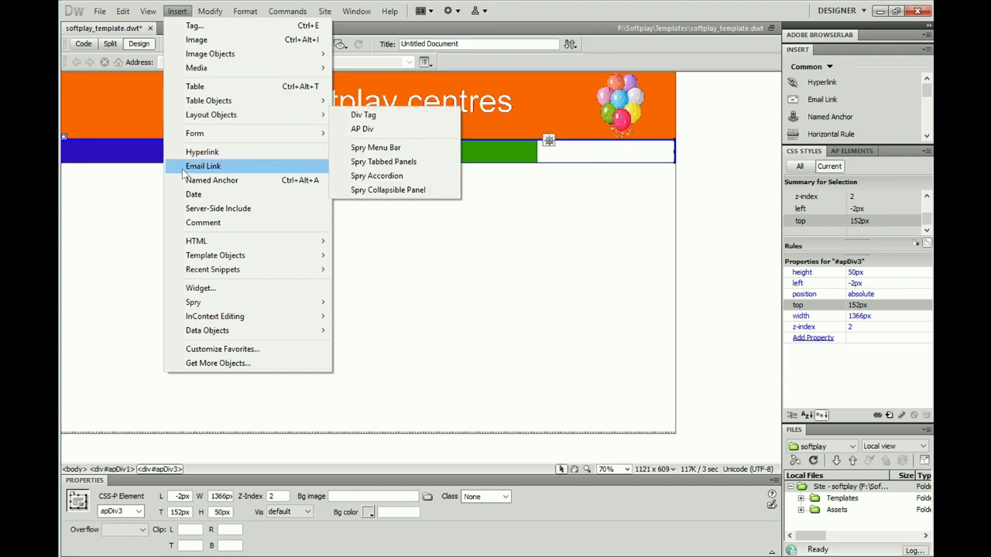
{"action": "mouse_move", "coordinate": [205, 257]}
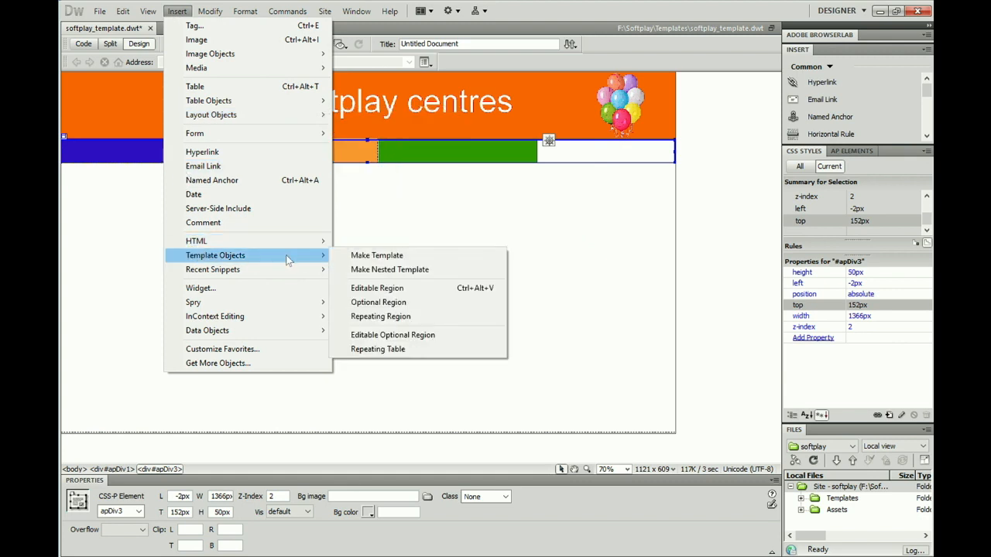
{"action": "left_click", "coordinate": [376, 288]}
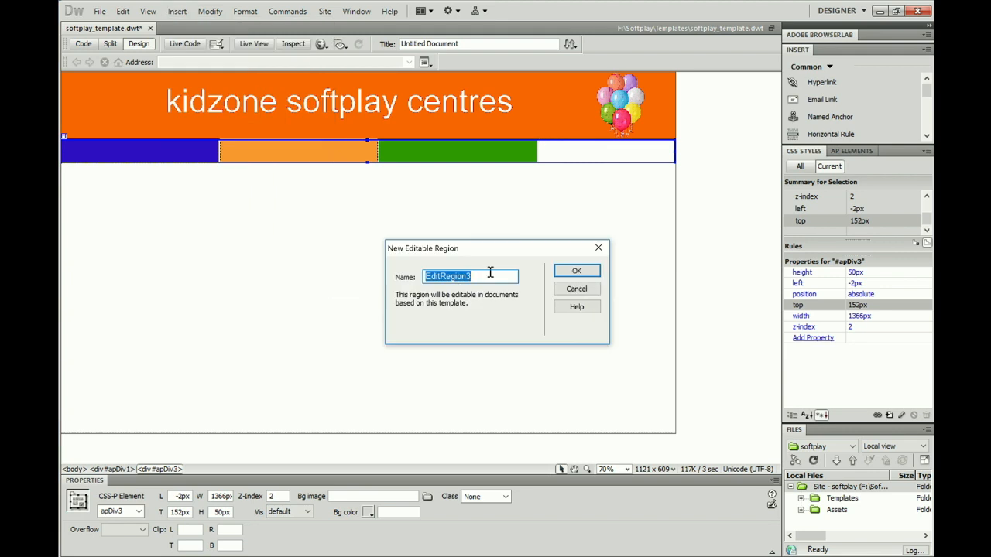
{"action": "type", "text": "Navigatio"}
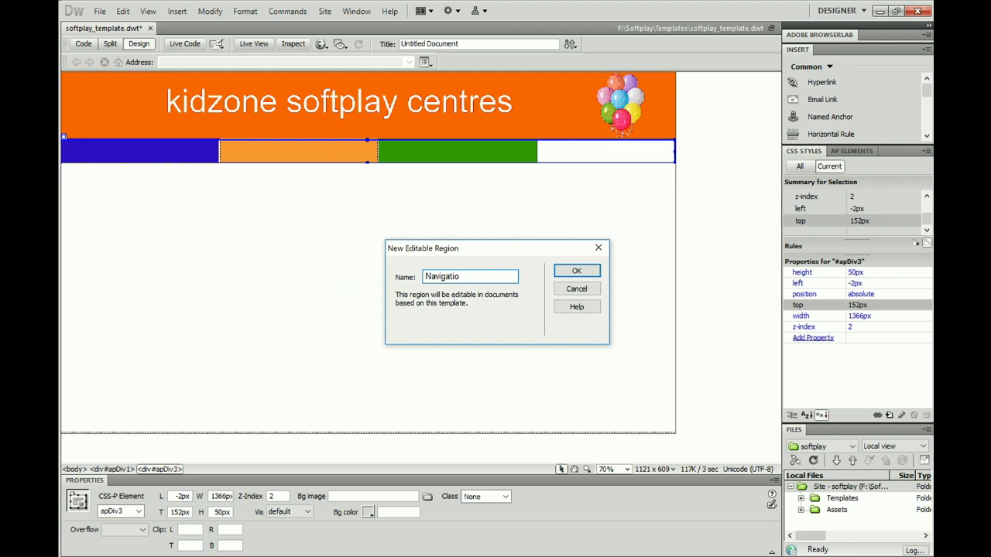
{"action": "type", "text": "n"}
{"action": "left_click", "coordinate": [576, 272]}
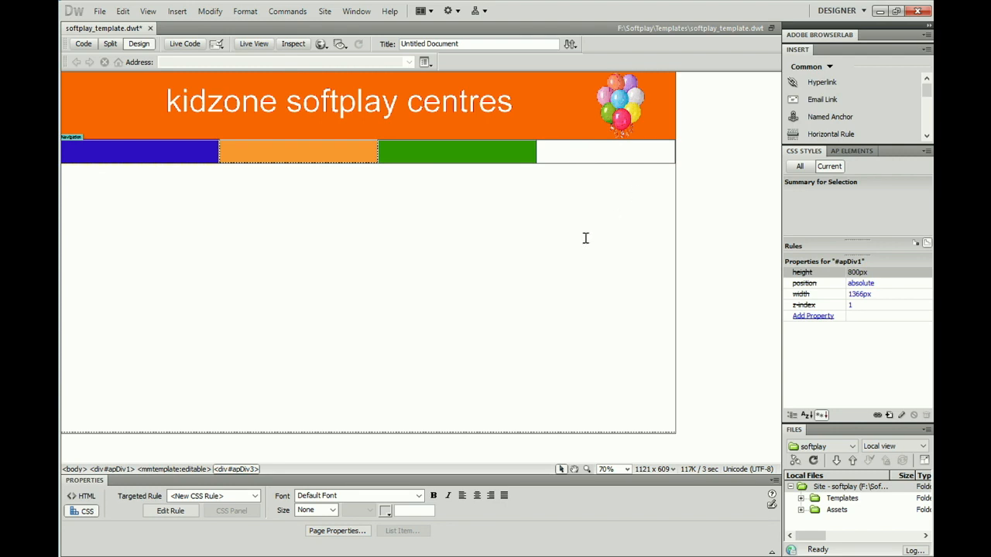
Make the large AP Div below the coloured strip an editable region named Content.
{"action": "mouse_move", "coordinate": [405, 8]}
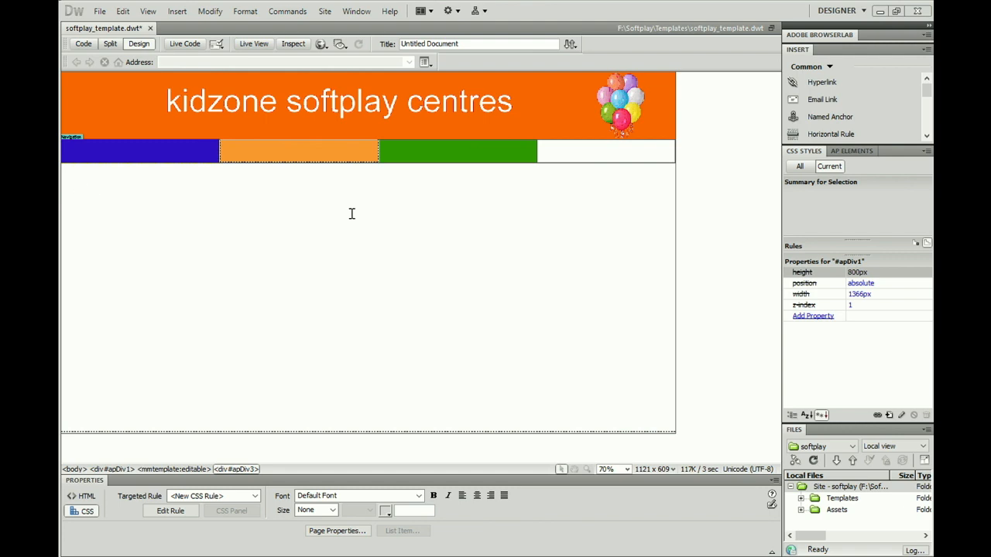
{"action": "left_click", "coordinate": [676, 291]}
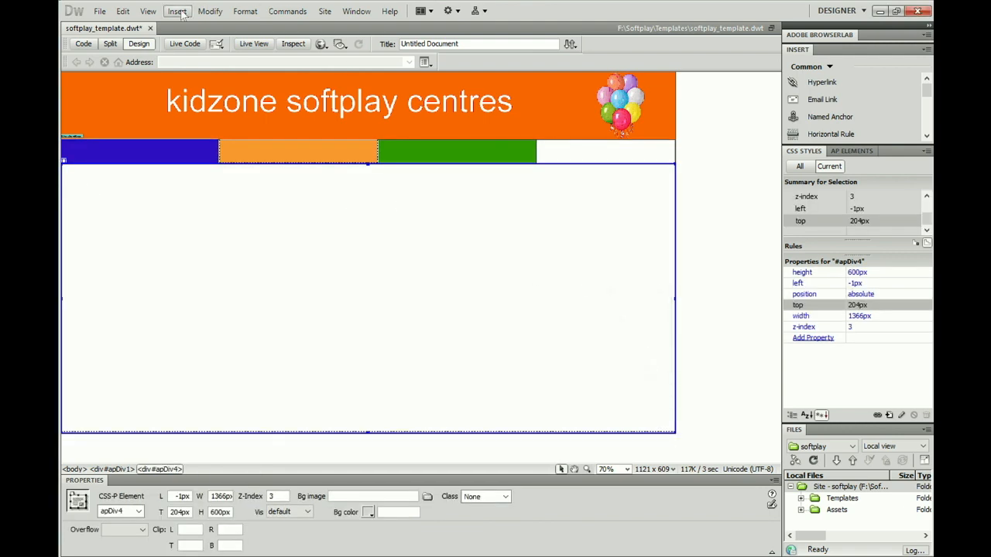
{"action": "left_click", "coordinate": [180, 14]}
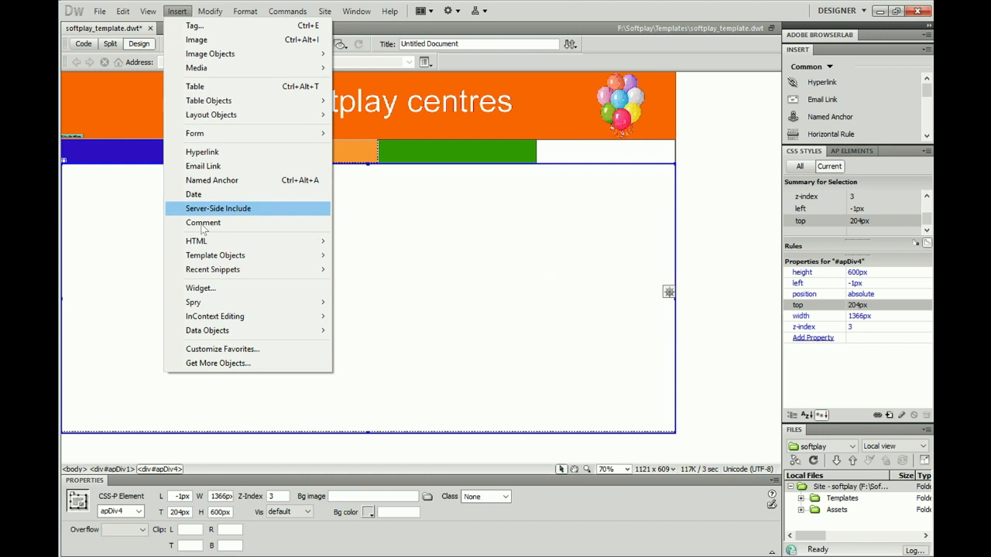
{"action": "mouse_move", "coordinate": [205, 258]}
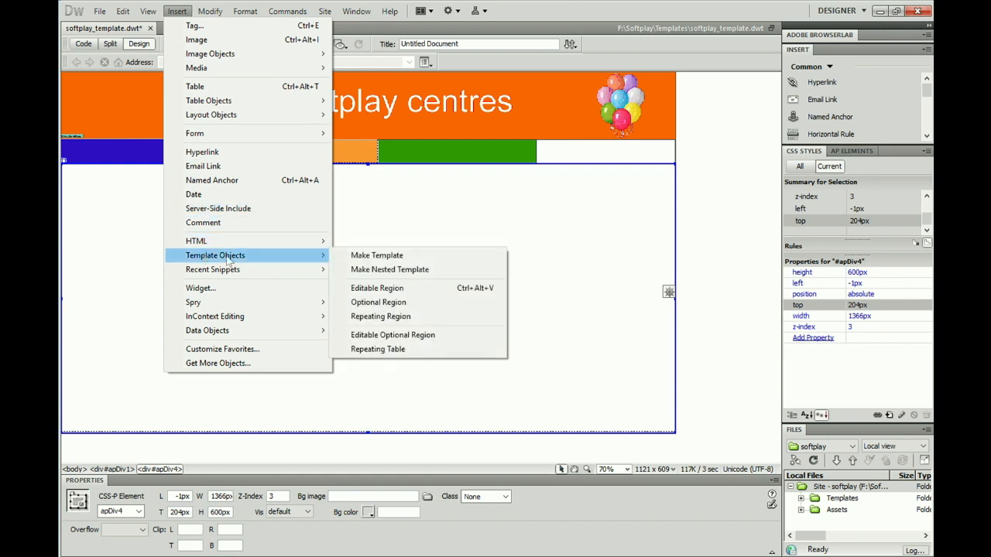
{"action": "left_click", "coordinate": [362, 290]}
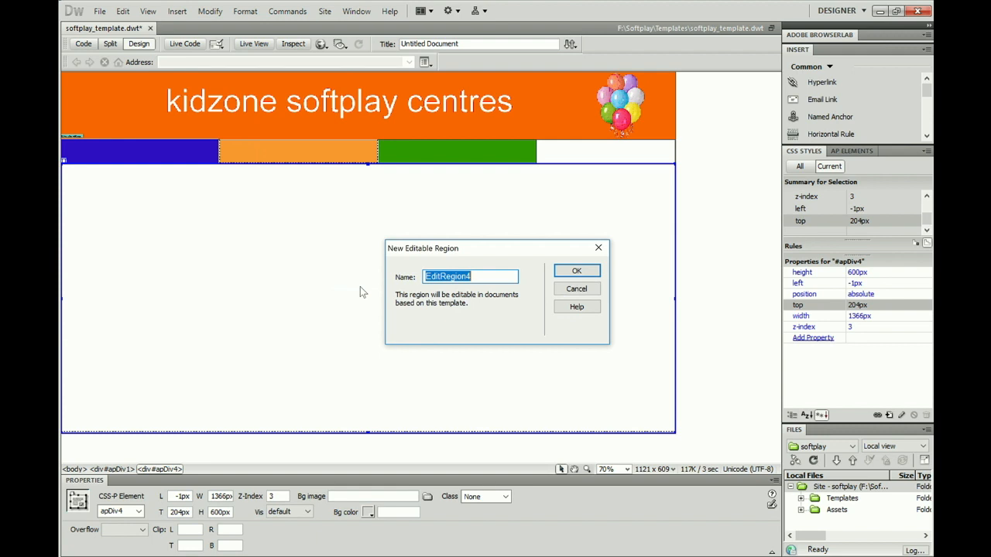
{"action": "type", "text": "Content"}
{"action": "left_click", "coordinate": [559, 274]}
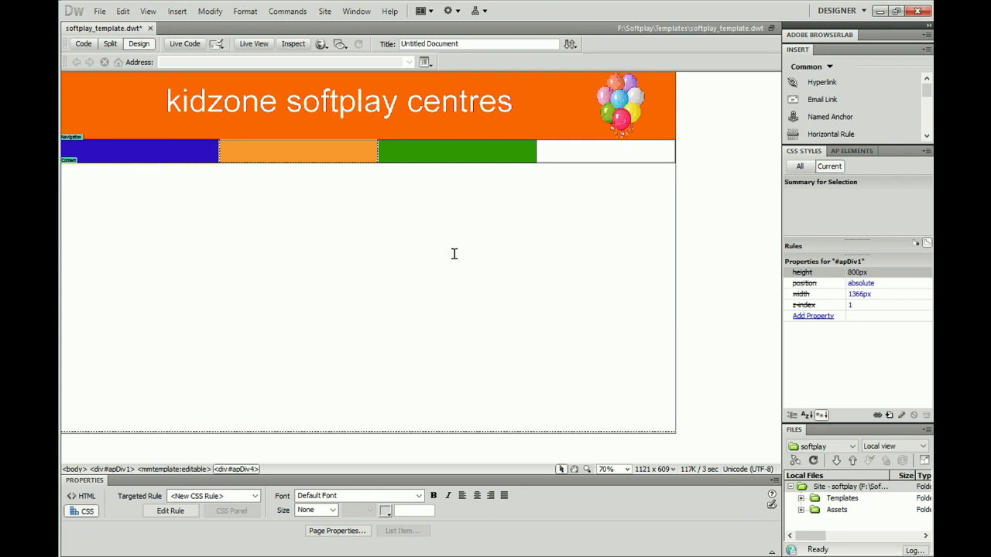
Check the button labels on the Template slide in PowerPoint and enter the text "Our Centres" in the green AP Div.
{"action": "left_click", "coordinate": [80, 150]}
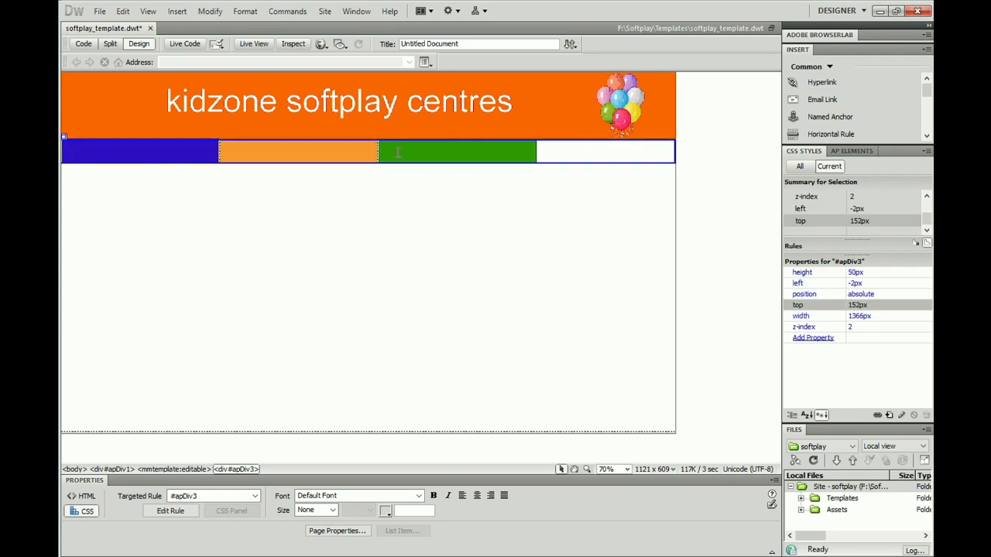
{"action": "left_click", "coordinate": [537, 150]}
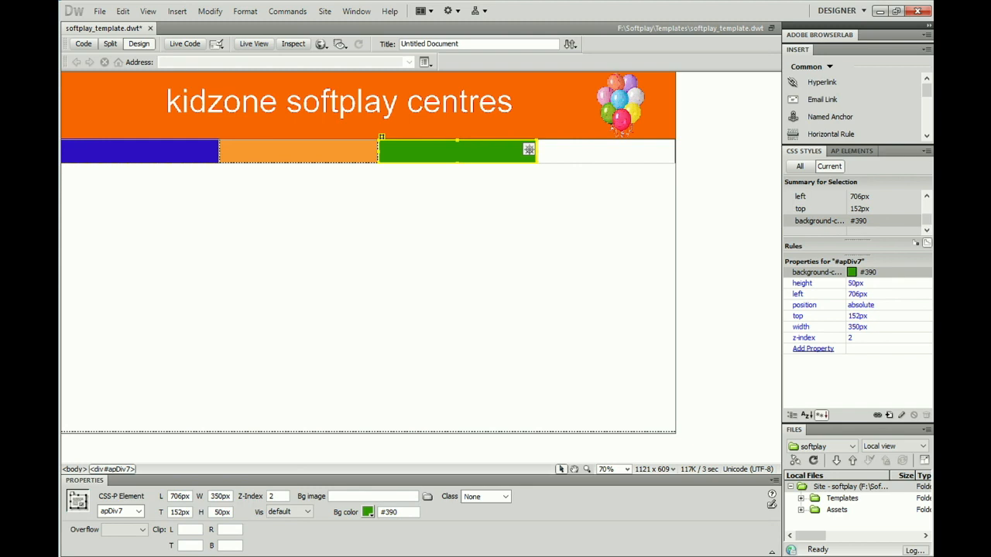
{"action": "mouse_move", "coordinate": [263, 556]}
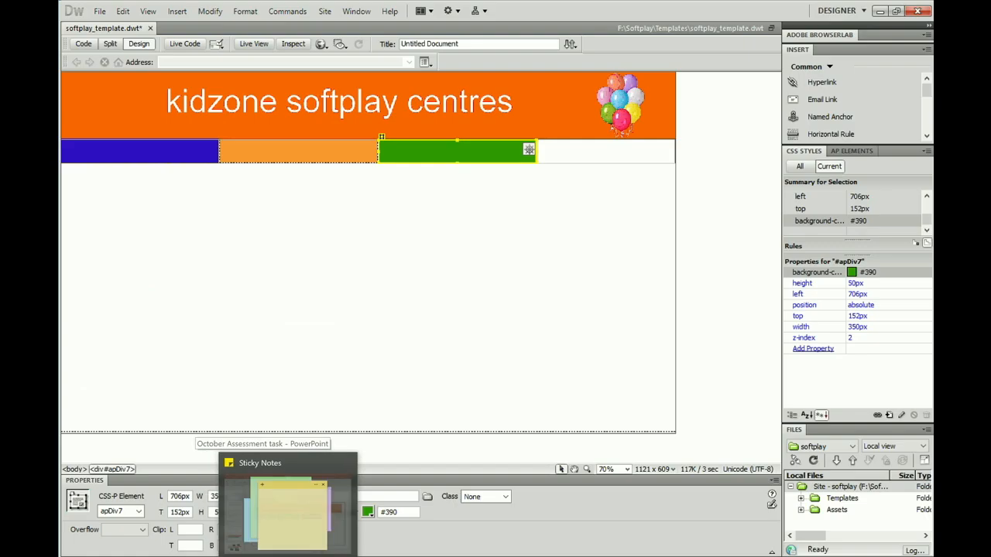
{"action": "left_click", "coordinate": [273, 556]}
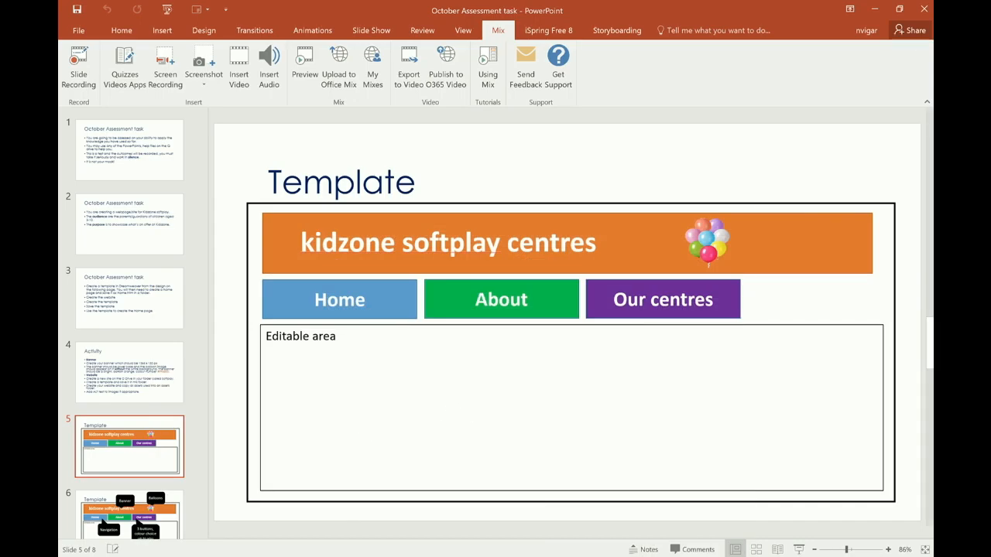
{"action": "left_click", "coordinate": [272, 556]}
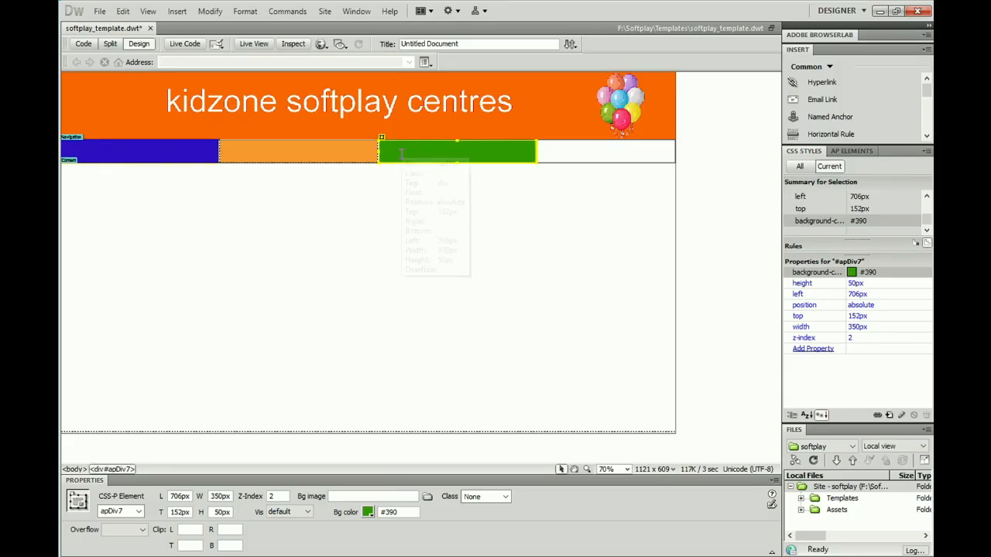
{"action": "left_click", "coordinate": [401, 152]}
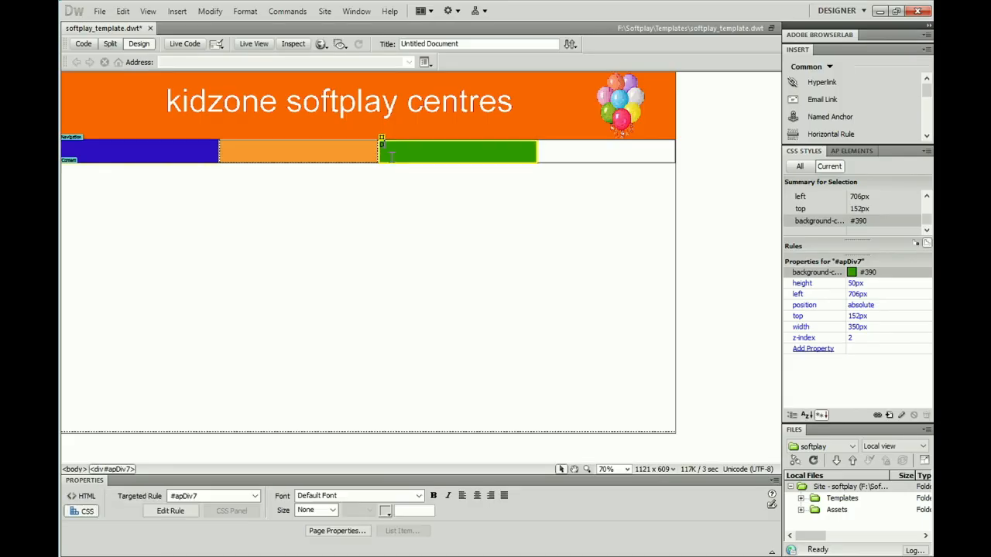
{"action": "type", "text": "Our"}
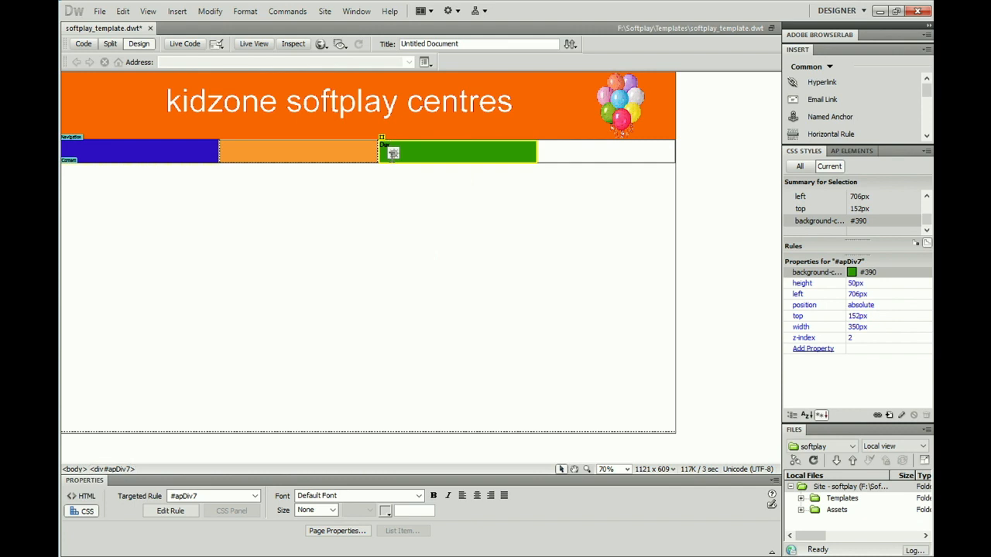
{"action": "type", "text": " Centres"}
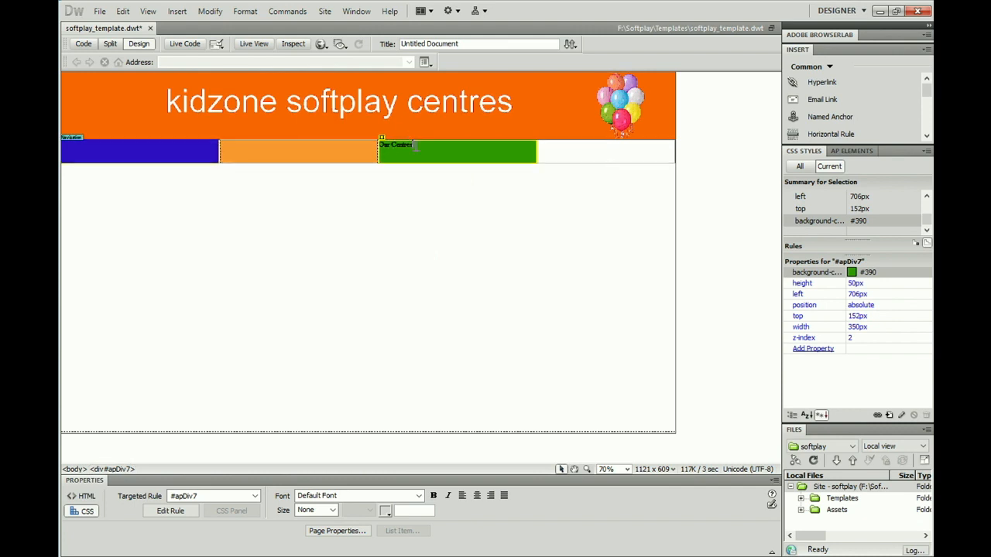
Add a color property to the green AP Div holding the Our Centres text and set it to white #FFF.
{"action": "left_click", "coordinate": [411, 147]}
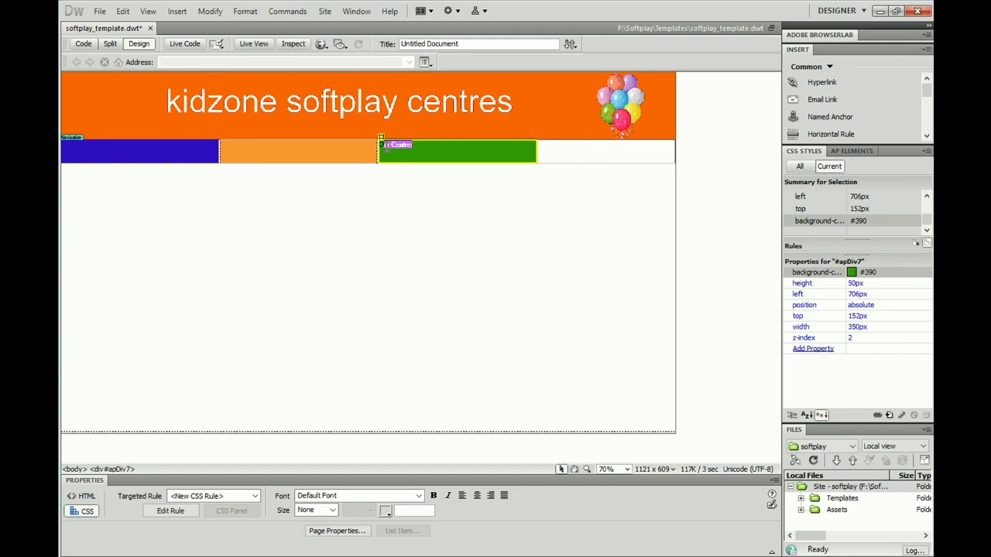
{"action": "left_click_drag", "start_coordinate": [383, 145], "coordinate": [380, 146]}
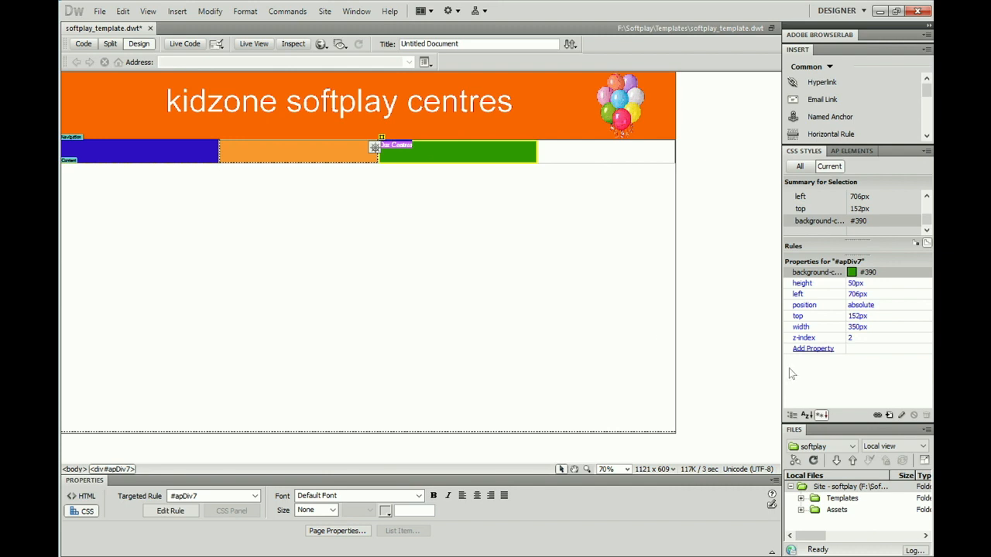
{"action": "left_click", "coordinate": [814, 350]}
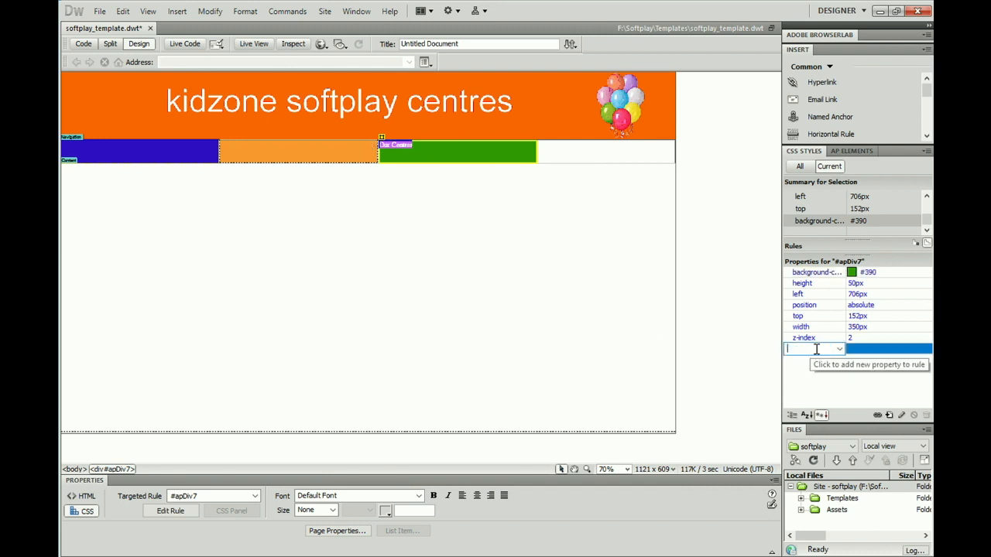
{"action": "left_click", "coordinate": [839, 351]}
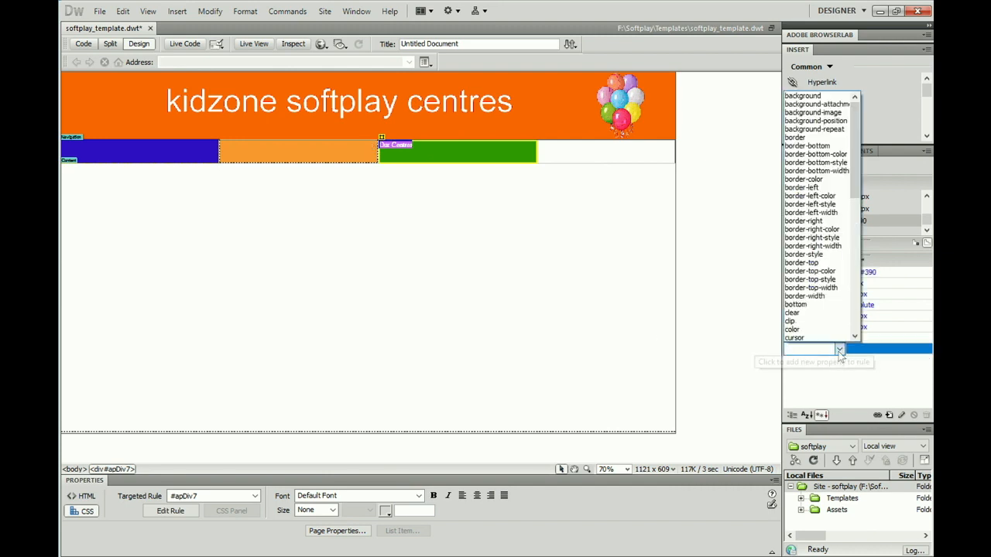
{"action": "left_click", "coordinate": [799, 330]}
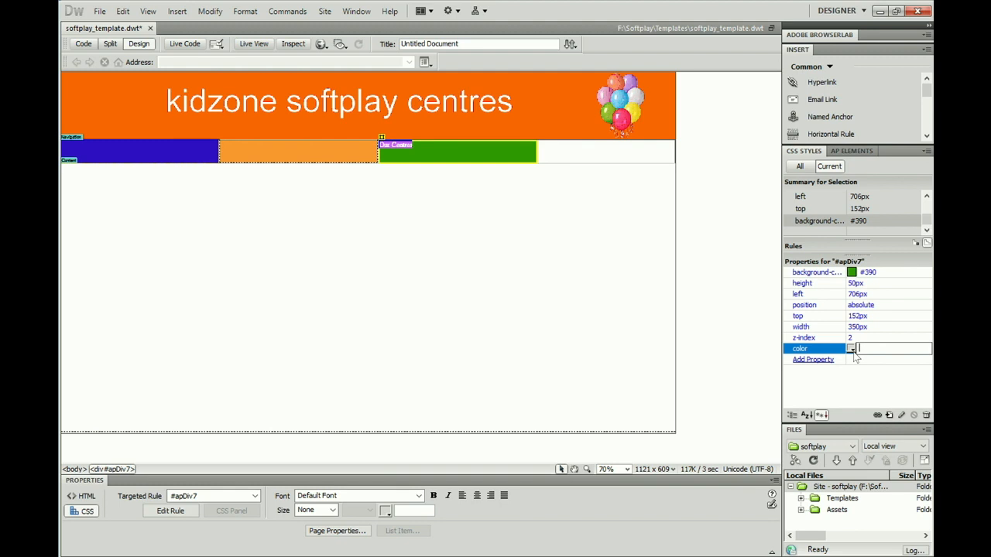
{"action": "left_click", "coordinate": [851, 349]}
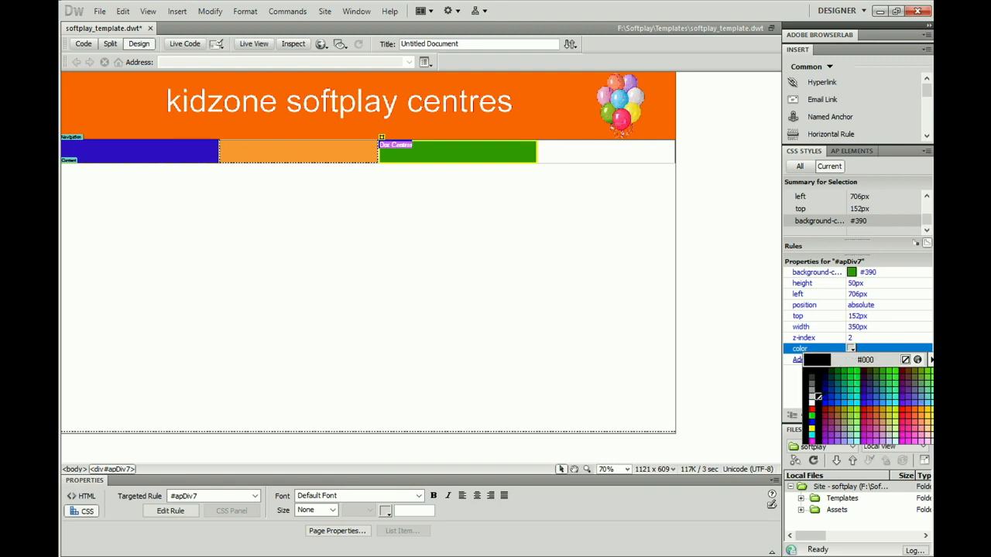
{"action": "left_click", "coordinate": [813, 402]}
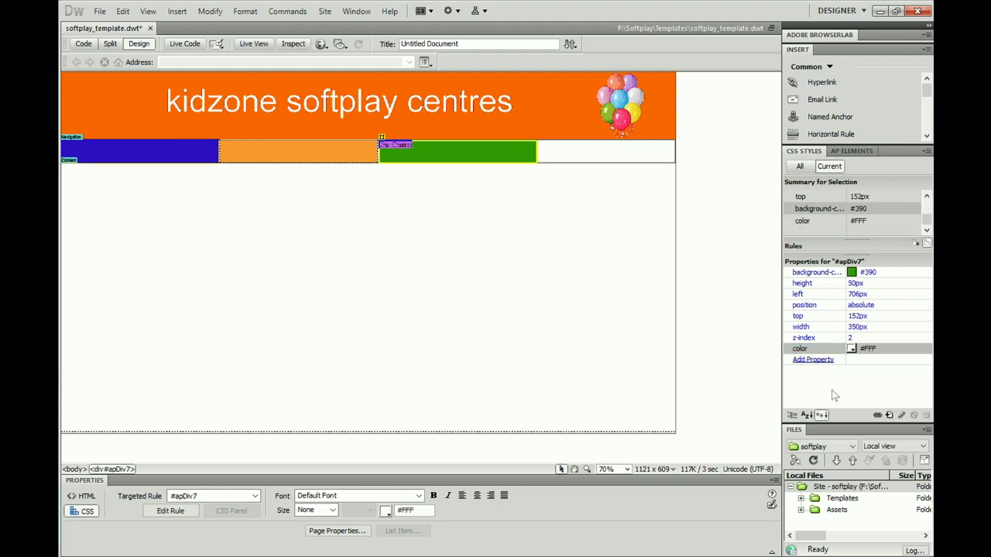
Add a font-size property to the green AP Div and set it to 48 px.
{"action": "left_click", "coordinate": [826, 361]}
{"action": "left_click", "coordinate": [839, 360]}
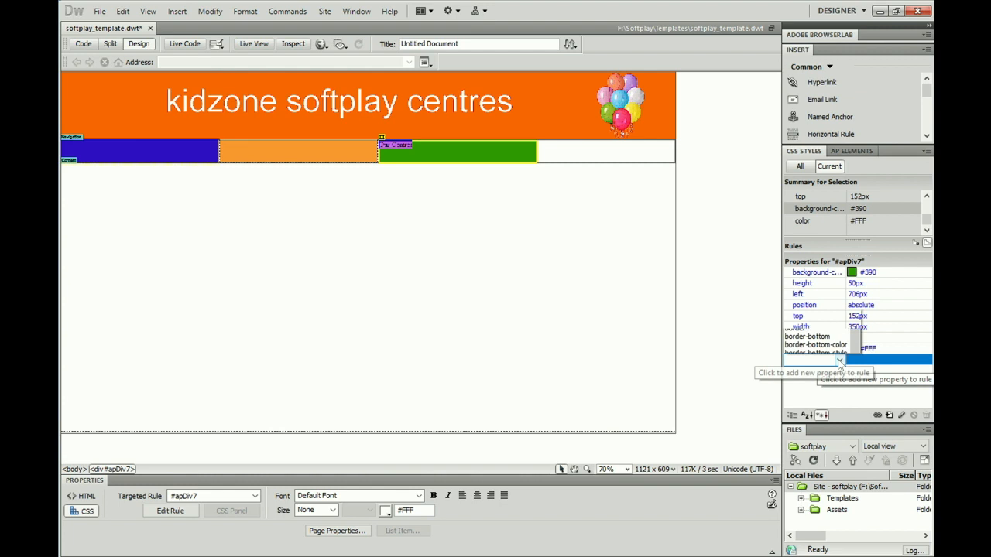
{"action": "scroll", "coordinate": [857, 232], "scroll_direction": "down", "scroll_amount": 7}
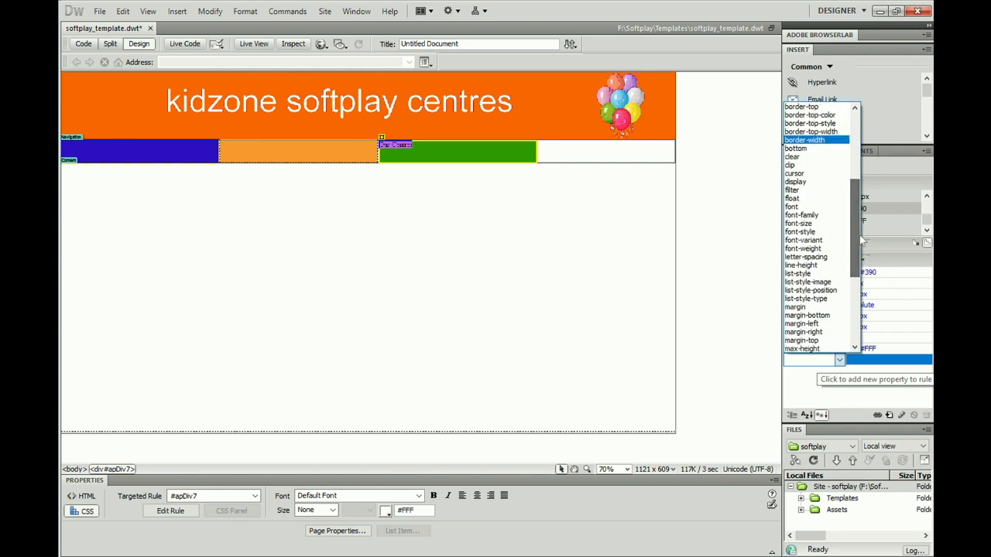
{"action": "left_click", "coordinate": [806, 223]}
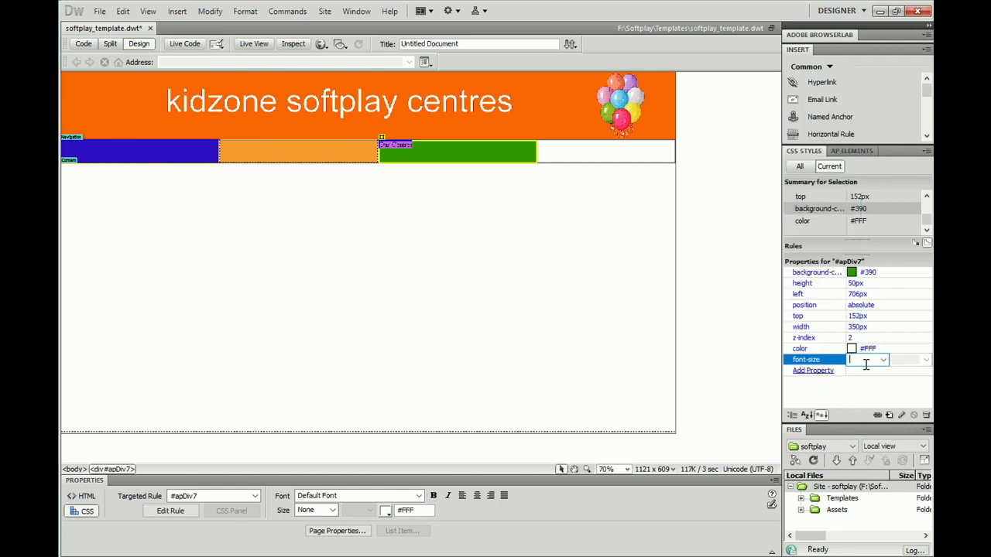
{"action": "type", "text": "48"}
{"action": "left_click", "coordinate": [723, 361]}
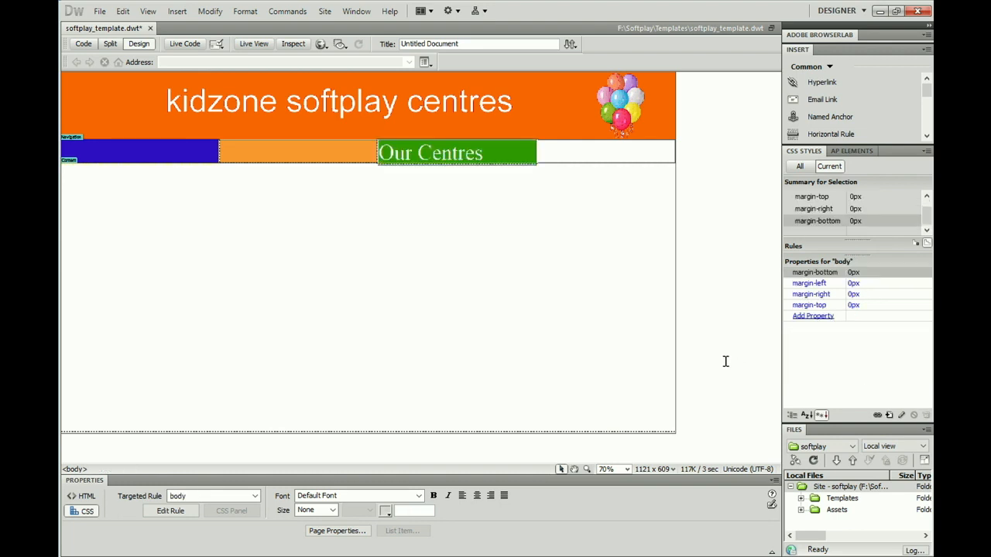
Add a text-align property to the green Our Centres AP Div and set it to center.
{"action": "left_click", "coordinate": [537, 154]}
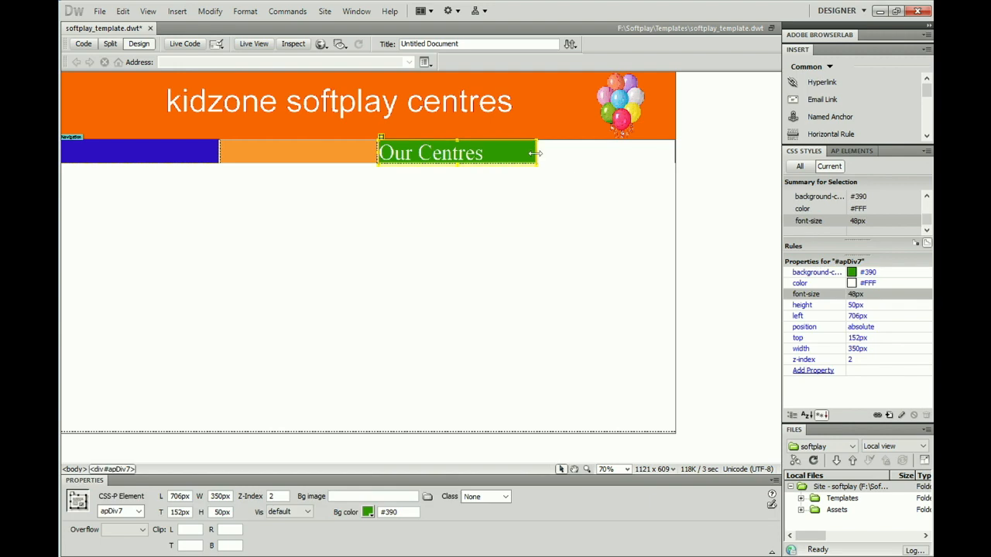
{"action": "left_click", "coordinate": [827, 372]}
{"action": "left_click", "coordinate": [839, 371]}
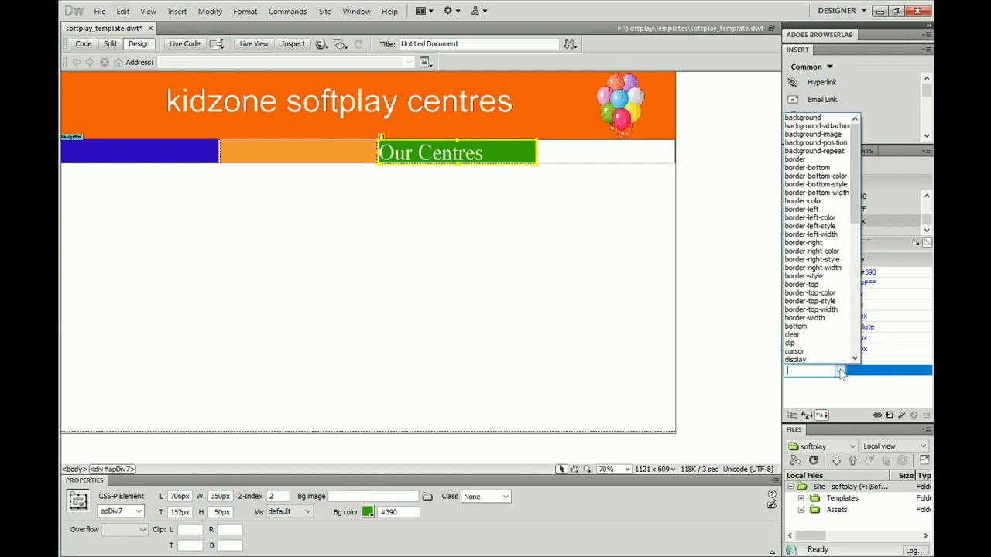
{"action": "left_click_drag", "start_coordinate": [854, 197], "coordinate": [873, 346]}
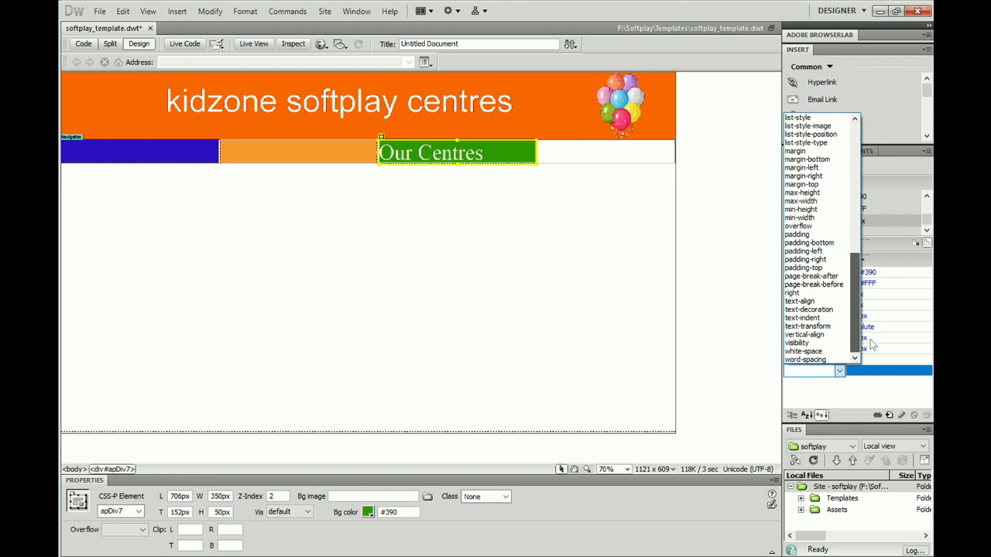
{"action": "left_click", "coordinate": [813, 302]}
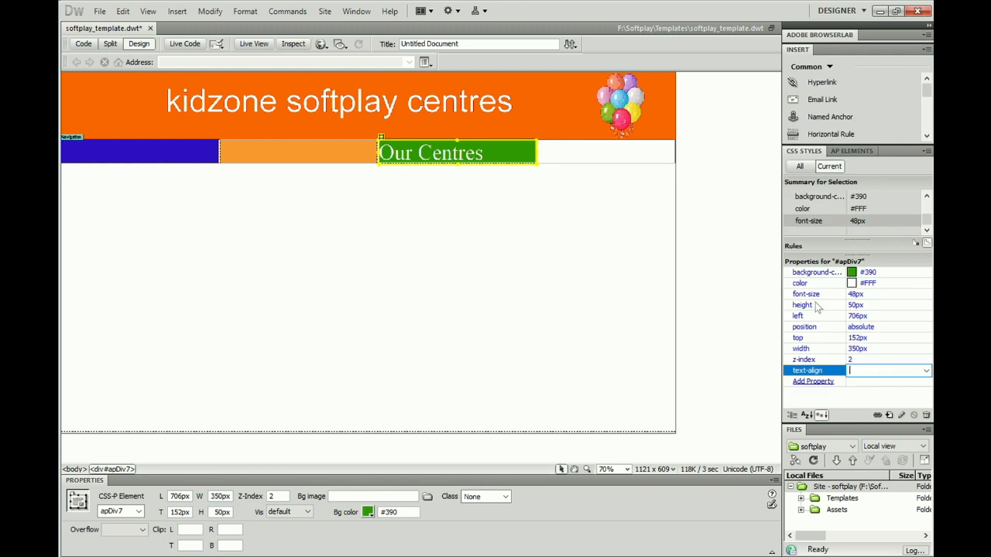
{"action": "left_click", "coordinate": [926, 371]}
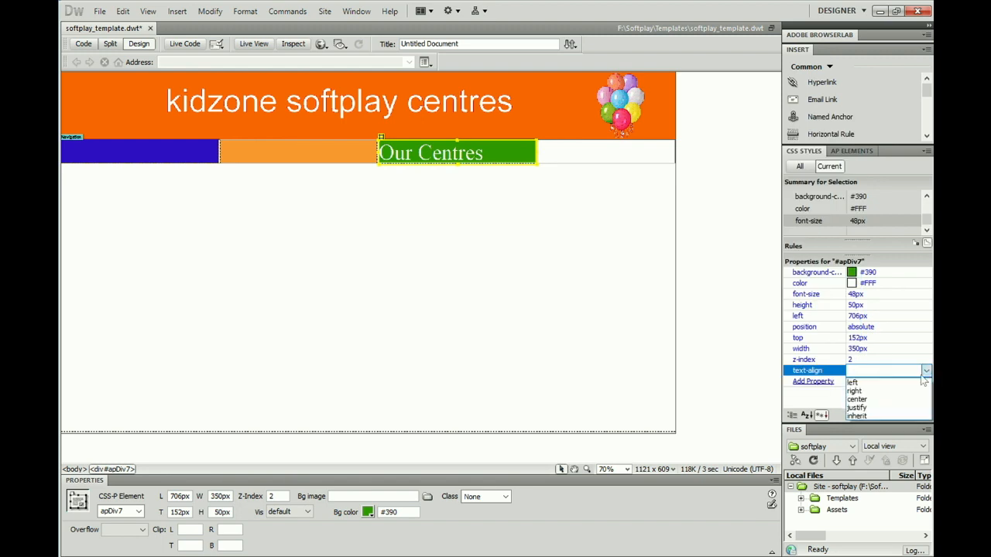
{"action": "left_click", "coordinate": [873, 401]}
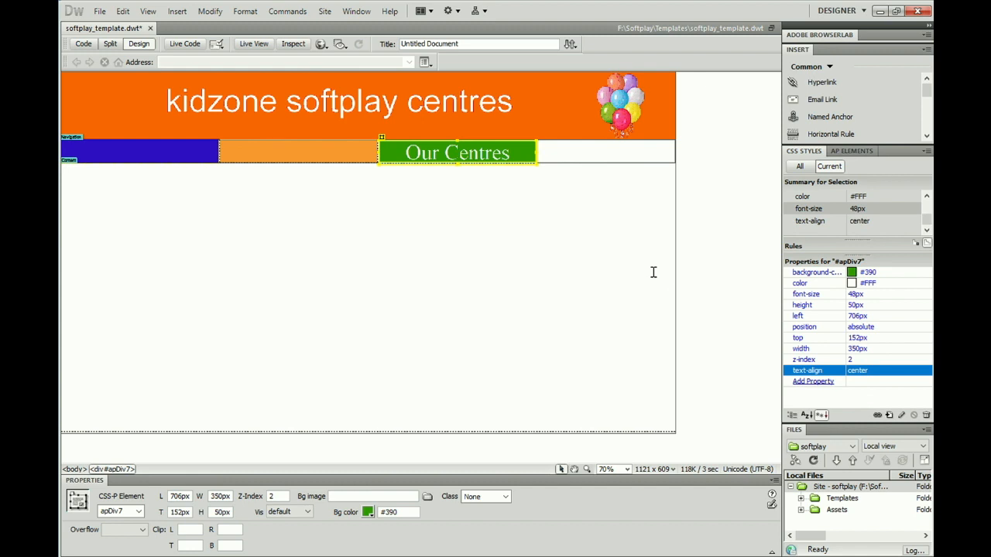
Enter the text "Home" in the blue AP Div of the navigation strip.
{"action": "left_click", "coordinate": [235, 148]}
{"action": "left_click", "coordinate": [216, 151]}
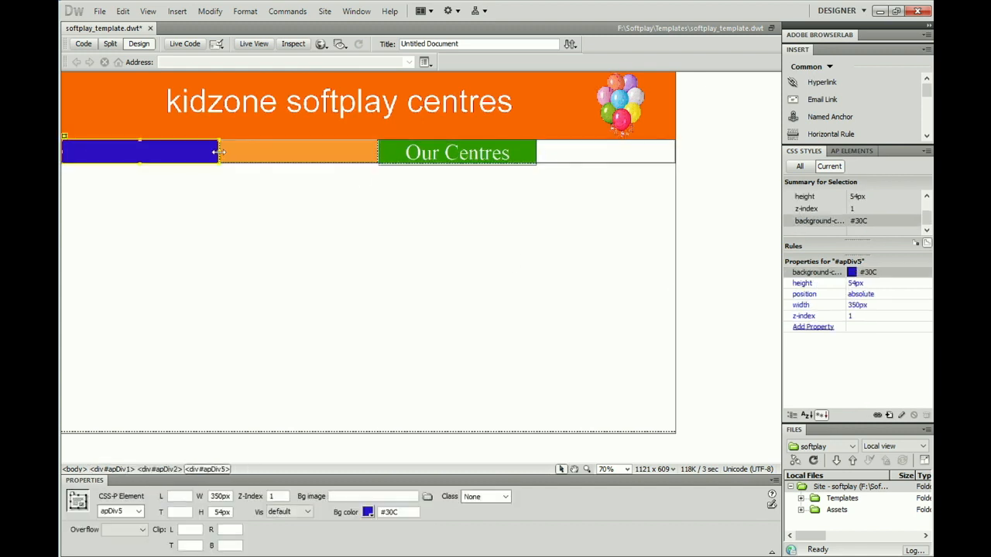
{"action": "right_click", "coordinate": [70, 149]}
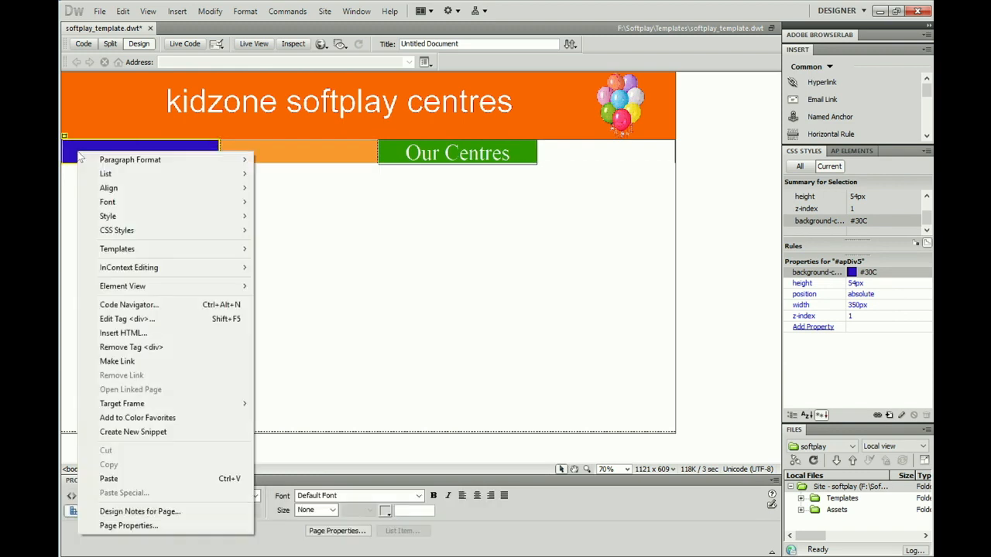
{"action": "left_click", "coordinate": [71, 147]}
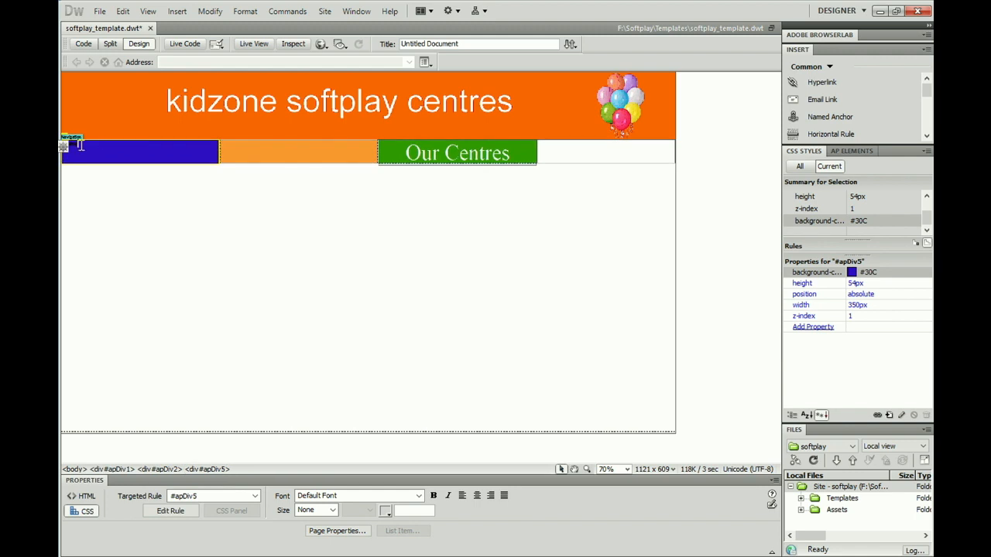
{"action": "left_click", "coordinate": [68, 143]}
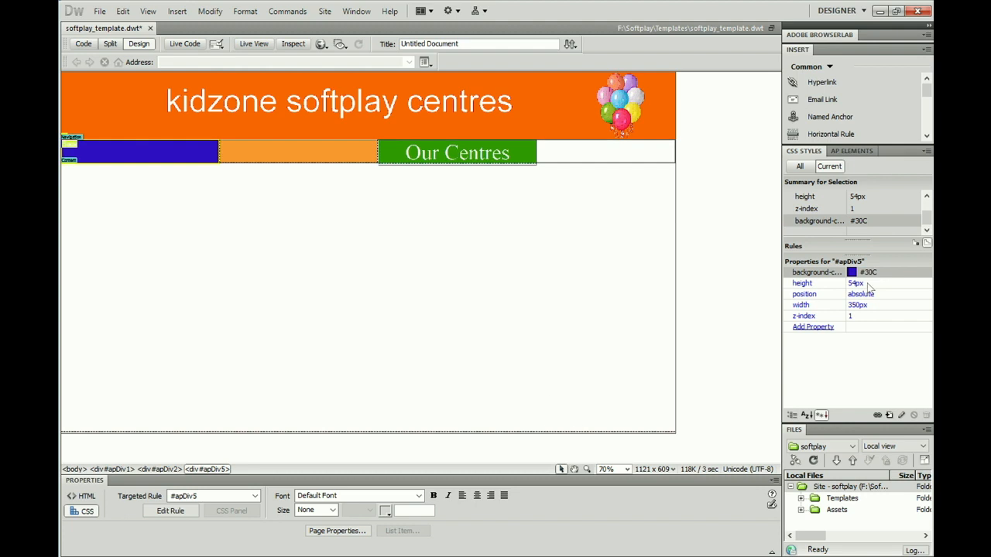
Add a color property to the blue Home AP Div and set it to white #FFF.
{"action": "left_click", "coordinate": [813, 327]}
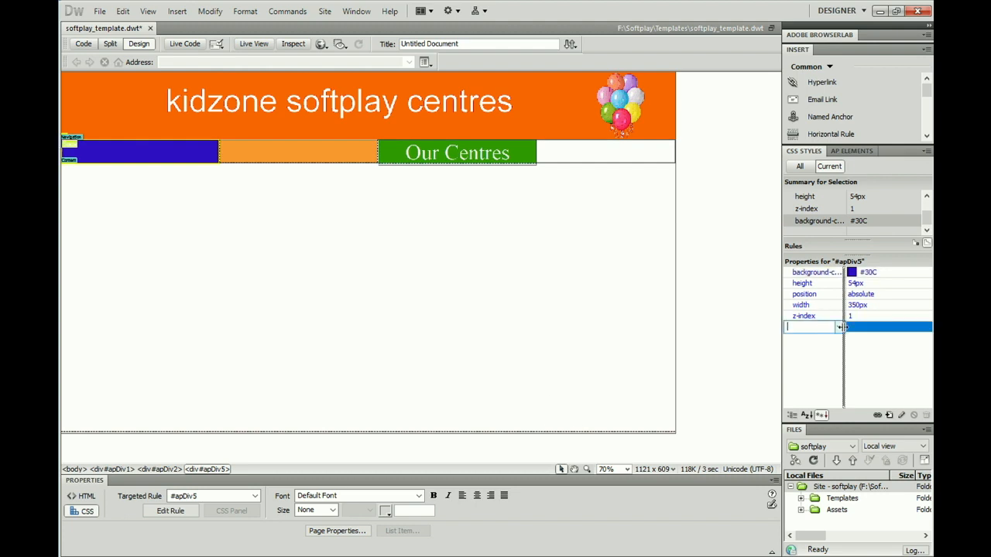
{"action": "left_click", "coordinate": [839, 328]}
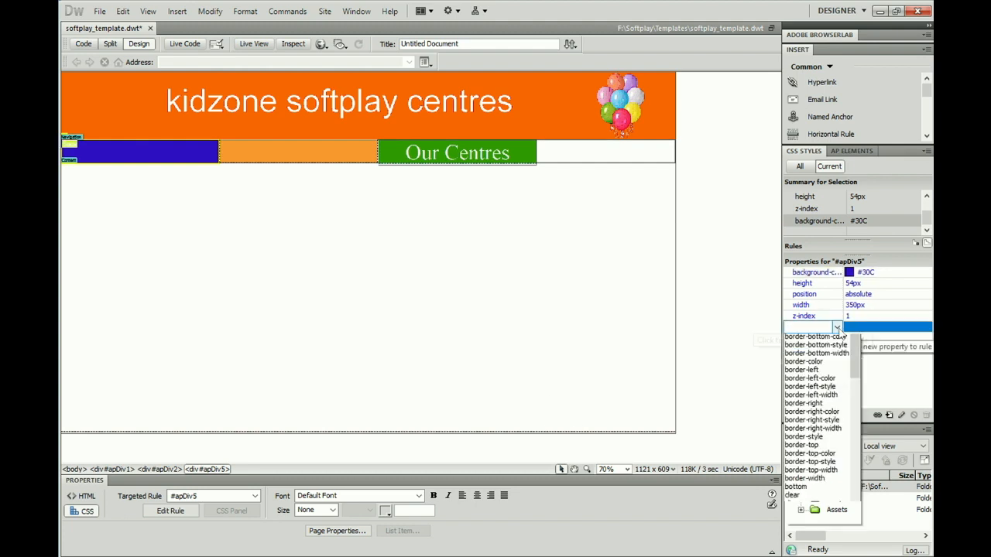
{"action": "left_click", "coordinate": [805, 556]}
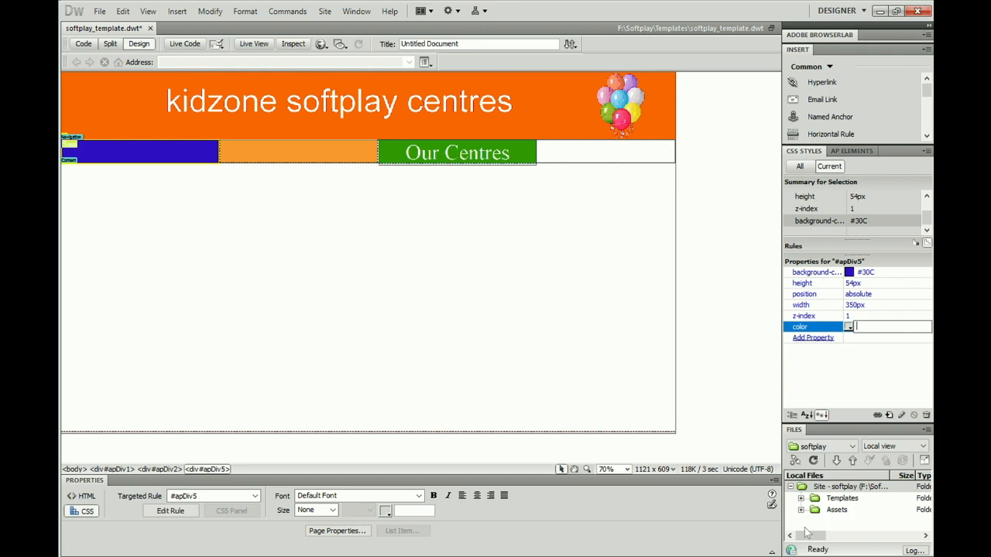
{"action": "left_click", "coordinate": [849, 328]}
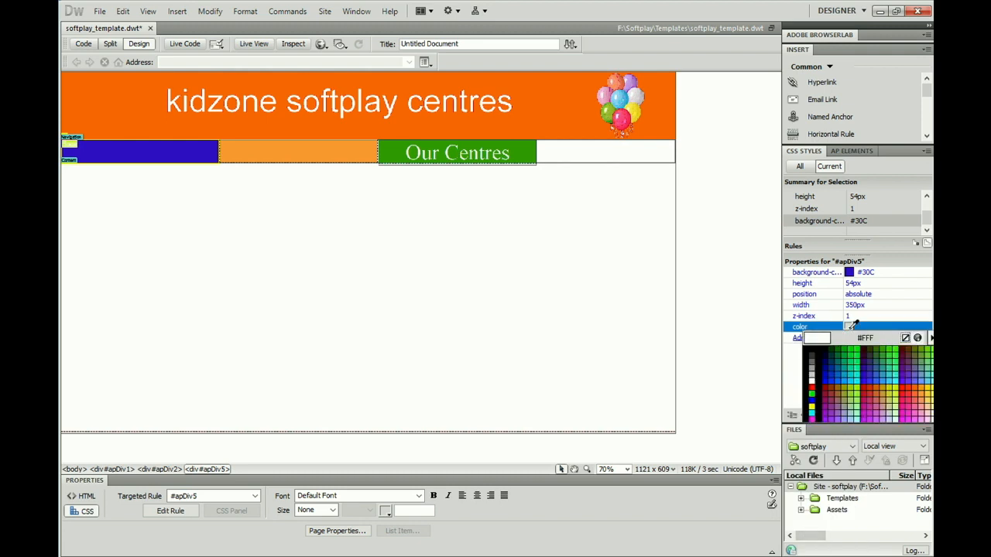
{"action": "left_click", "coordinate": [811, 380]}
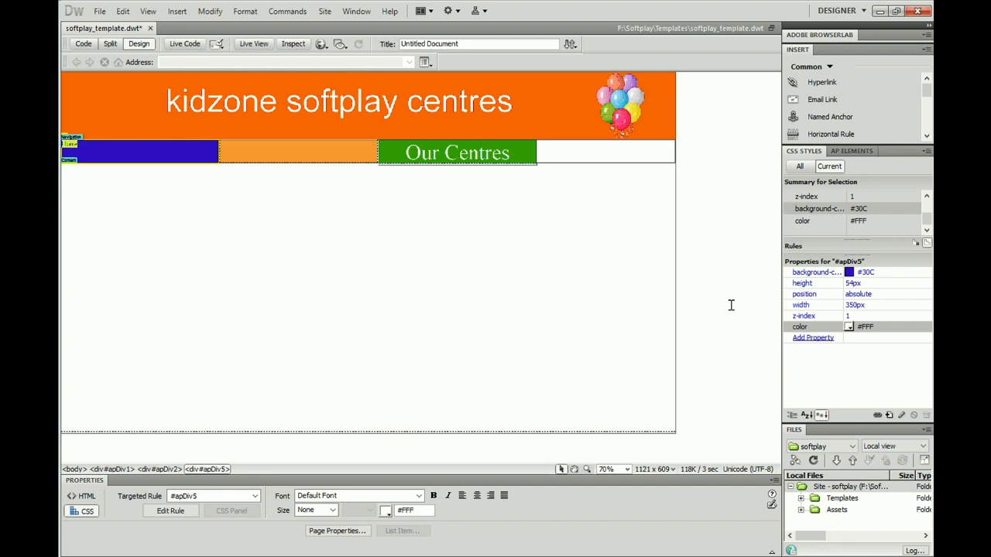
Add a font-size property to the blue Home AP Div and set it to 48 px.
{"action": "left_click", "coordinate": [813, 338]}
{"action": "left_click", "coordinate": [837, 339]}
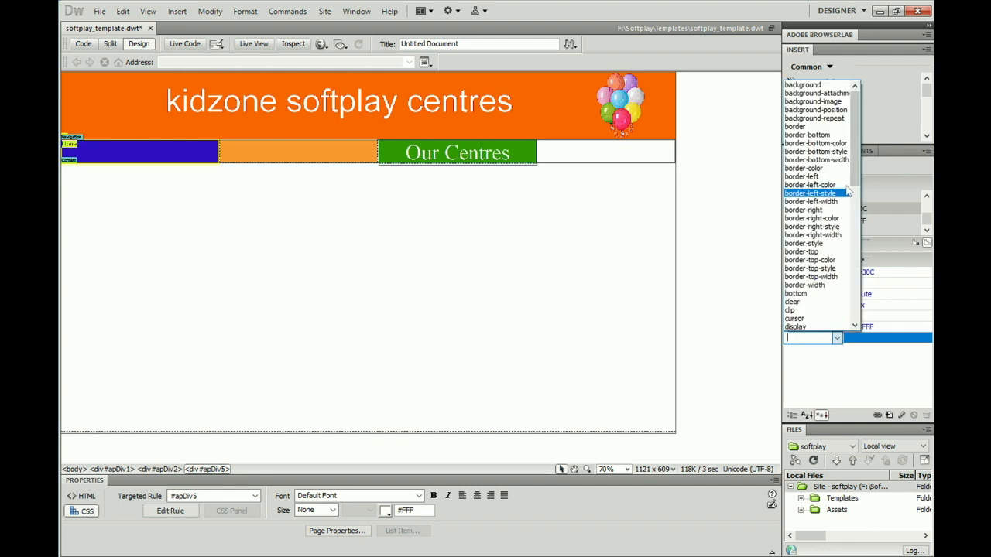
{"action": "scroll", "coordinate": [863, 210], "scroll_direction": "down", "scroll_amount": 3}
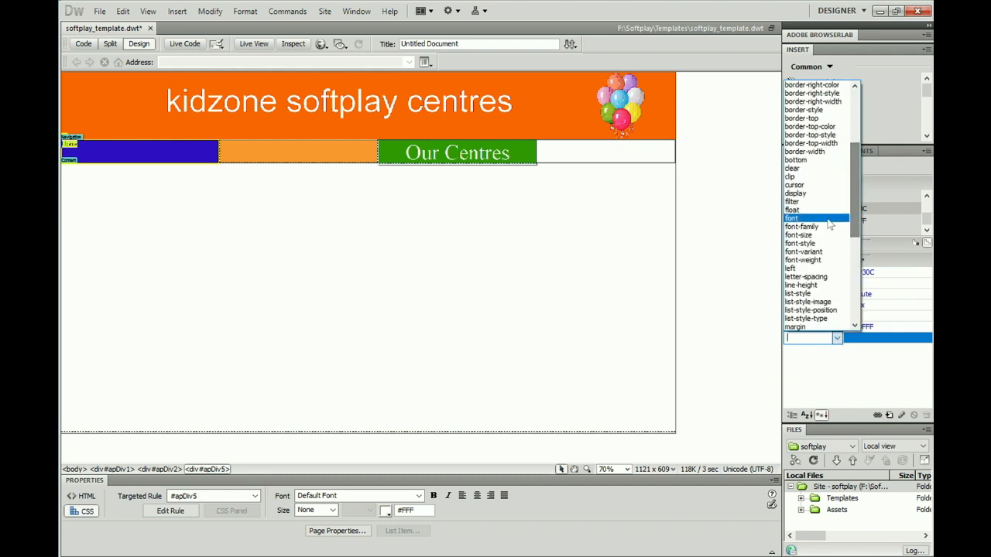
{"action": "left_click", "coordinate": [813, 235]}
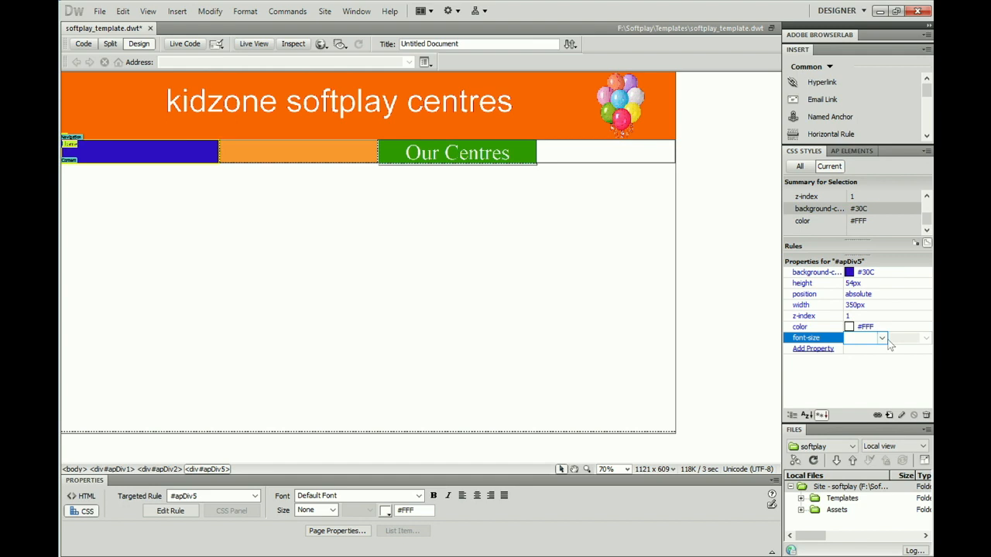
{"action": "type", "text": "48"}
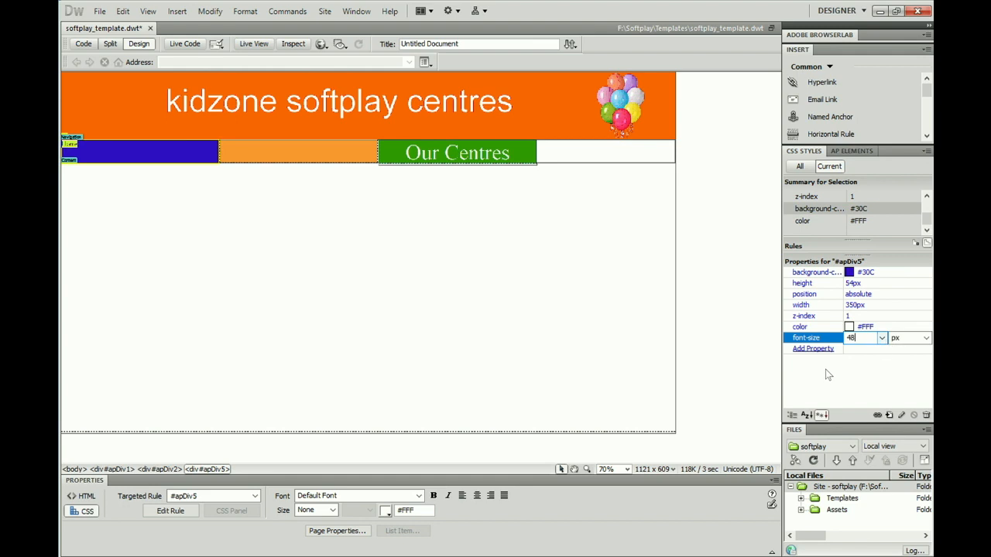
{"action": "key", "text": "Return"}
Add a text-align property to the blue Home AP Div and set it to center.
{"action": "left_click", "coordinate": [828, 349]}
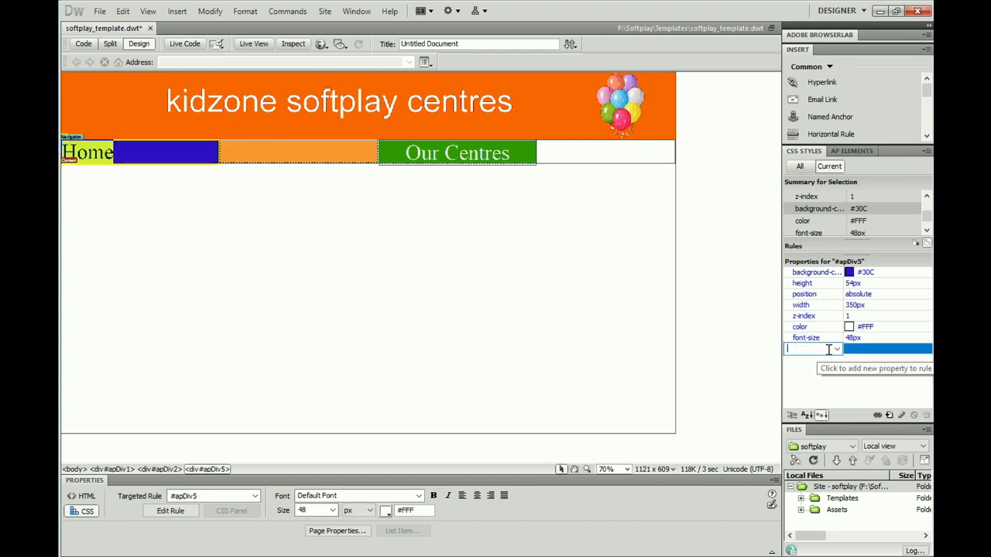
{"action": "left_click", "coordinate": [838, 349]}
{"action": "left_click_drag", "start_coordinate": [856, 197], "coordinate": [870, 313]}
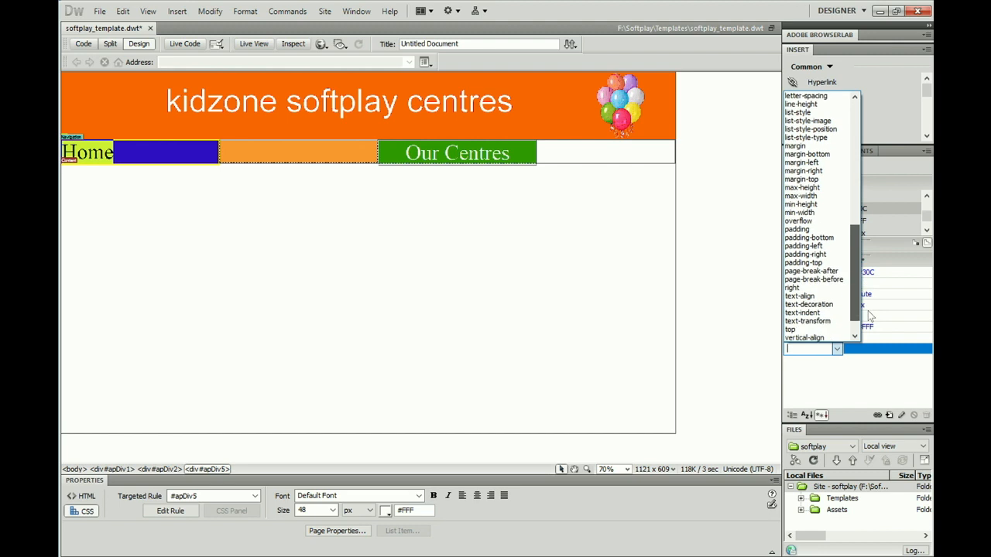
{"action": "left_click", "coordinate": [813, 303]}
{"action": "left_click", "coordinate": [928, 352]}
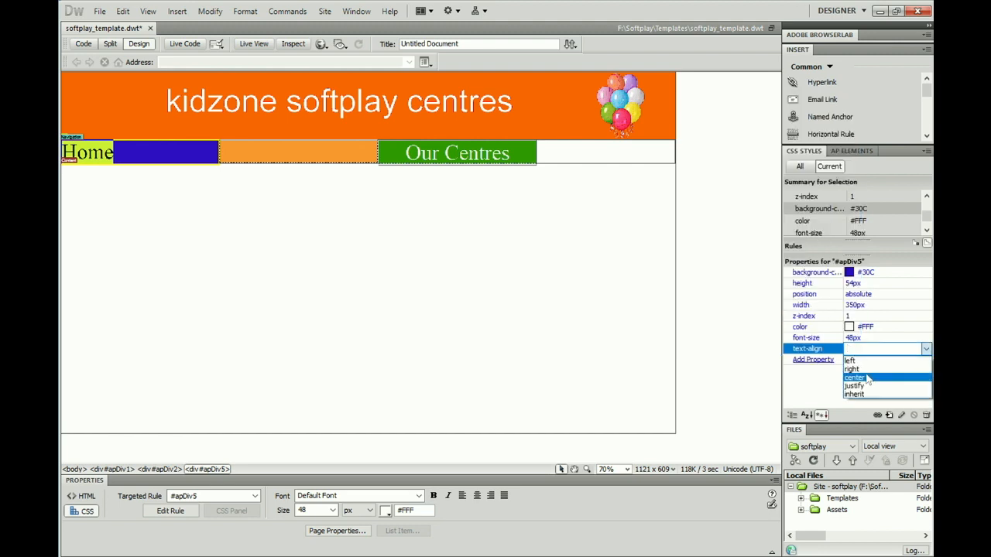
{"action": "left_click", "coordinate": [868, 382]}
{"action": "left_click", "coordinate": [503, 279]}
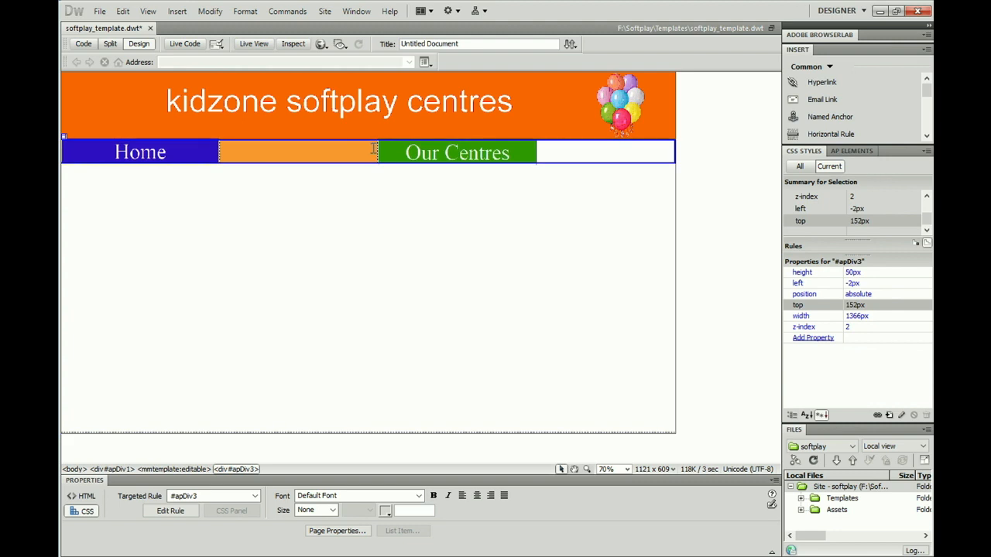
Check the button labels in the PowerPoint slide preview and enter the text "About" in the orange AP Div.
{"action": "left_click", "coordinate": [221, 151]}
{"action": "left_click", "coordinate": [221, 151]}
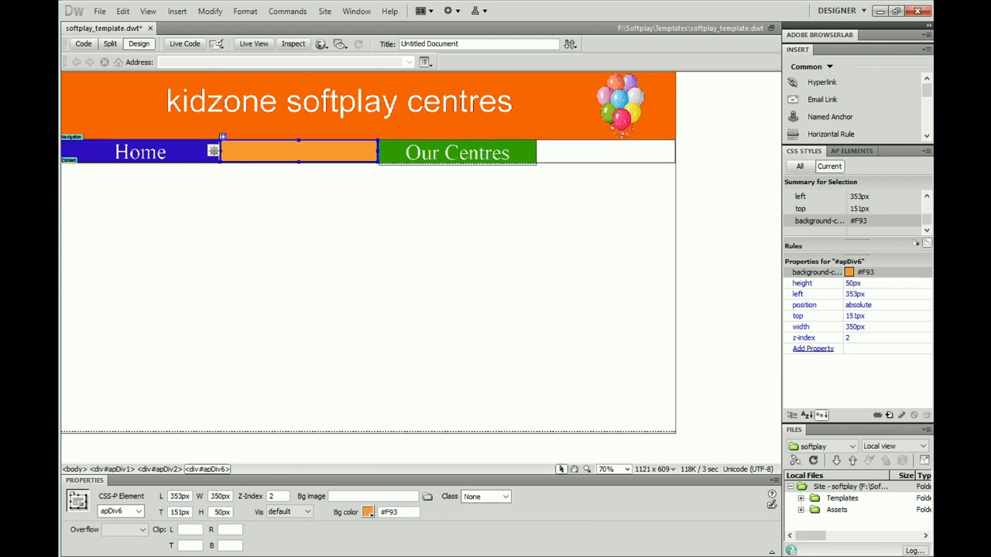
{"action": "mouse_move", "coordinate": [263, 556]}
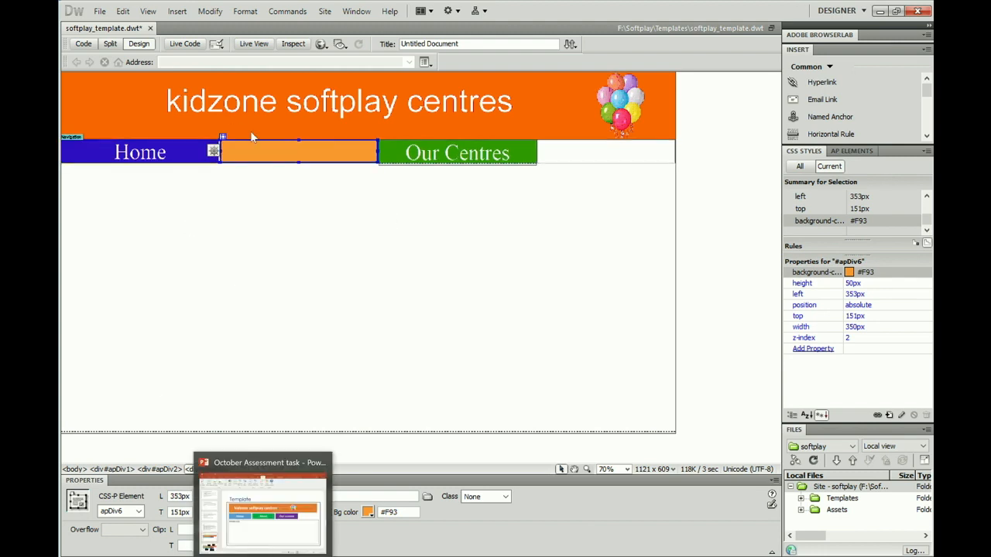
{"action": "left_click", "coordinate": [242, 150]}
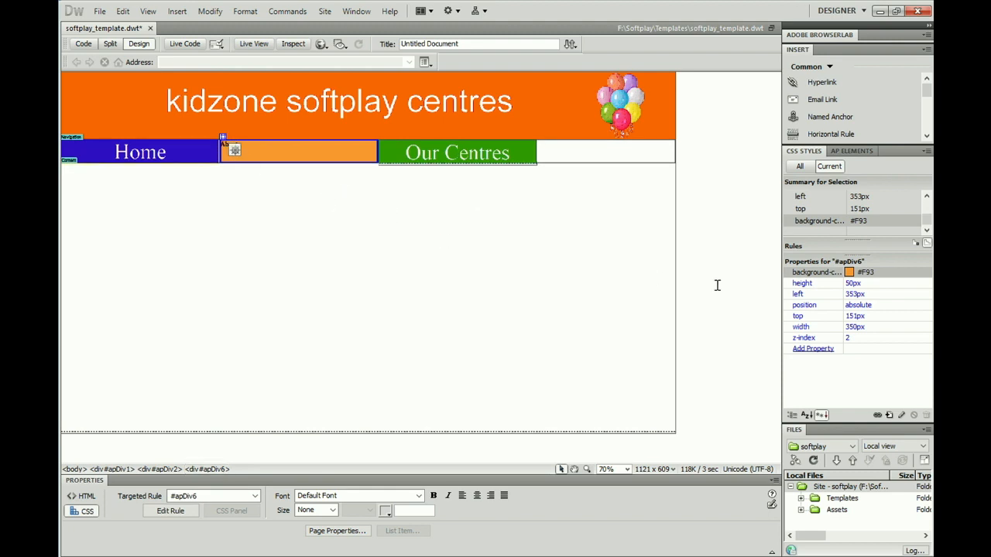
Add a color property to the orange About AP Div and set it to white #FFF.
{"action": "left_click", "coordinate": [825, 350]}
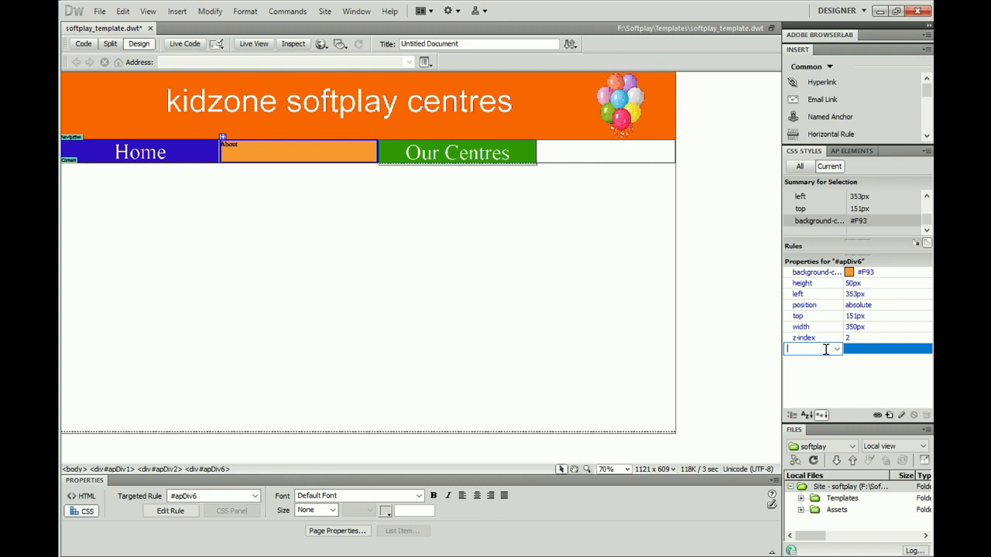
{"action": "type", "text": "color"}
{"action": "key", "text": "Return"}
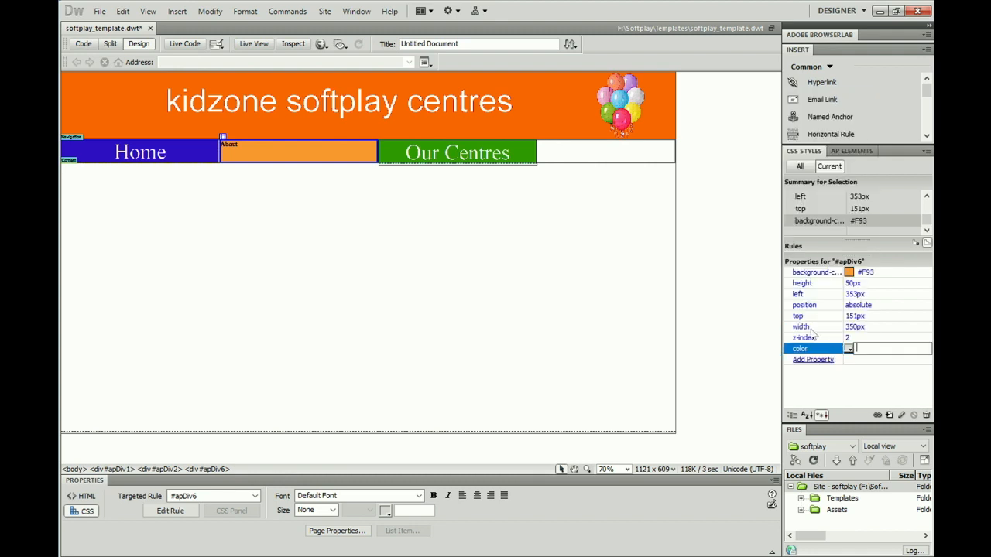
{"action": "left_click", "coordinate": [848, 350]}
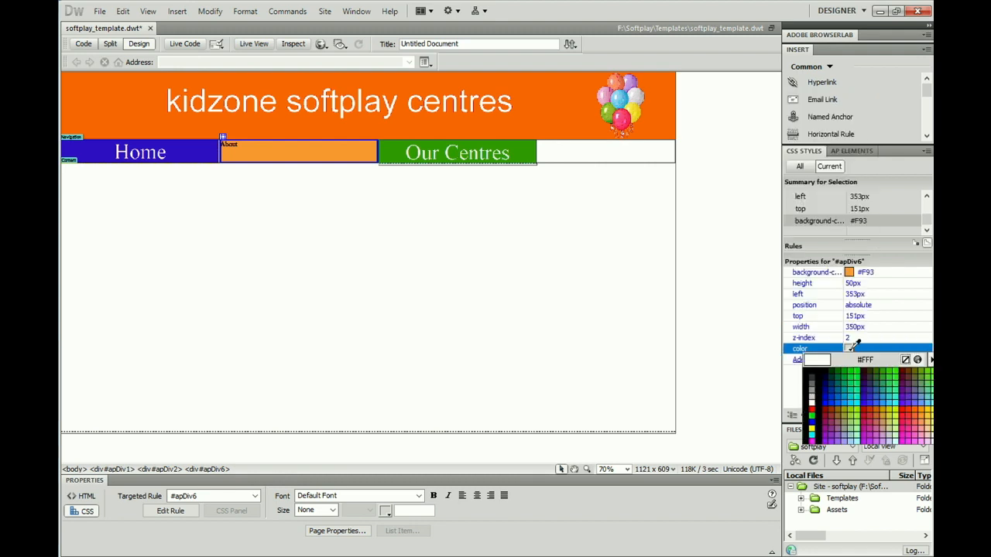
{"action": "left_click", "coordinate": [813, 400]}
Add a font-size property to the orange About AP Div and set it to 48 px.
{"action": "left_click", "coordinate": [822, 360]}
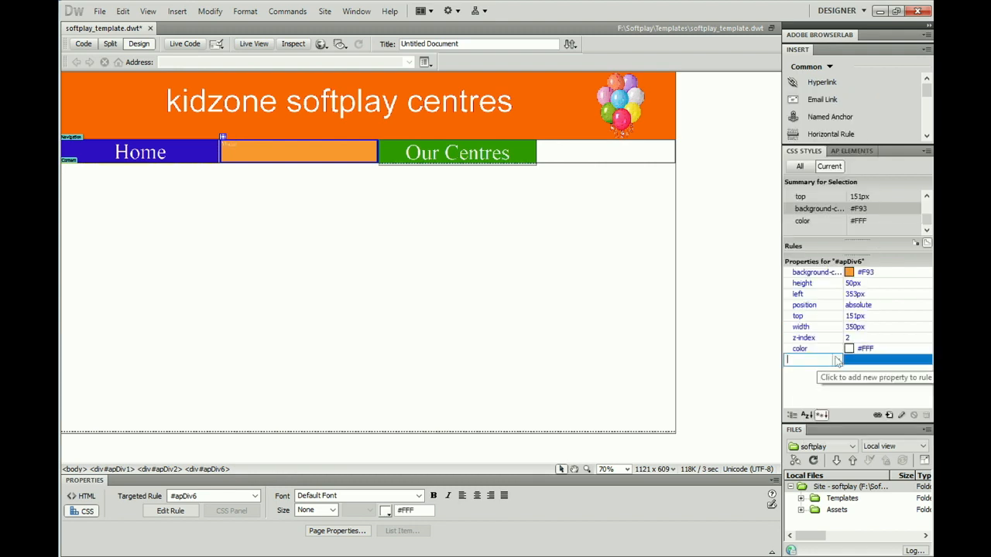
{"action": "left_click", "coordinate": [837, 360]}
{"action": "left_click_drag", "start_coordinate": [855, 179], "coordinate": [863, 267]}
{"action": "left_click", "coordinate": [811, 221]}
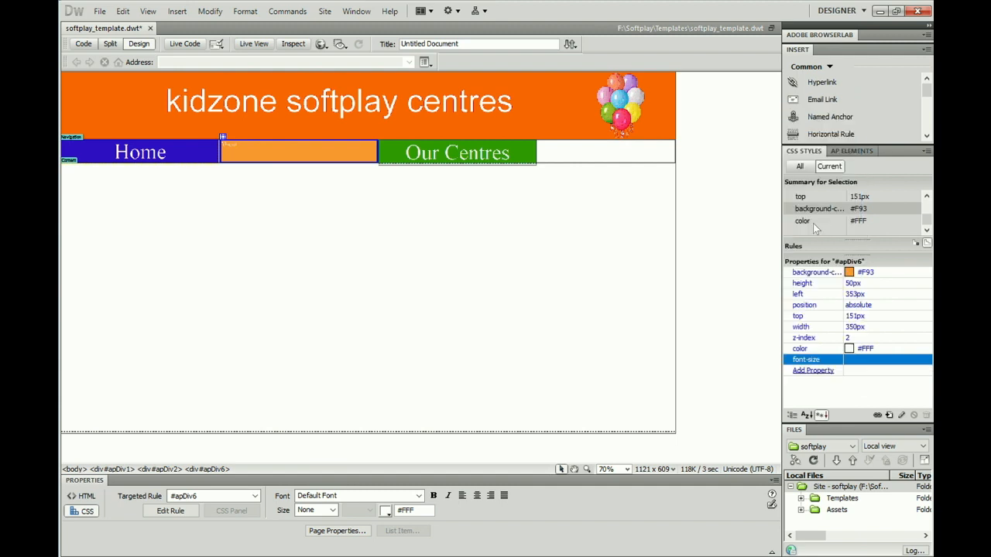
{"action": "type", "text": "48"}
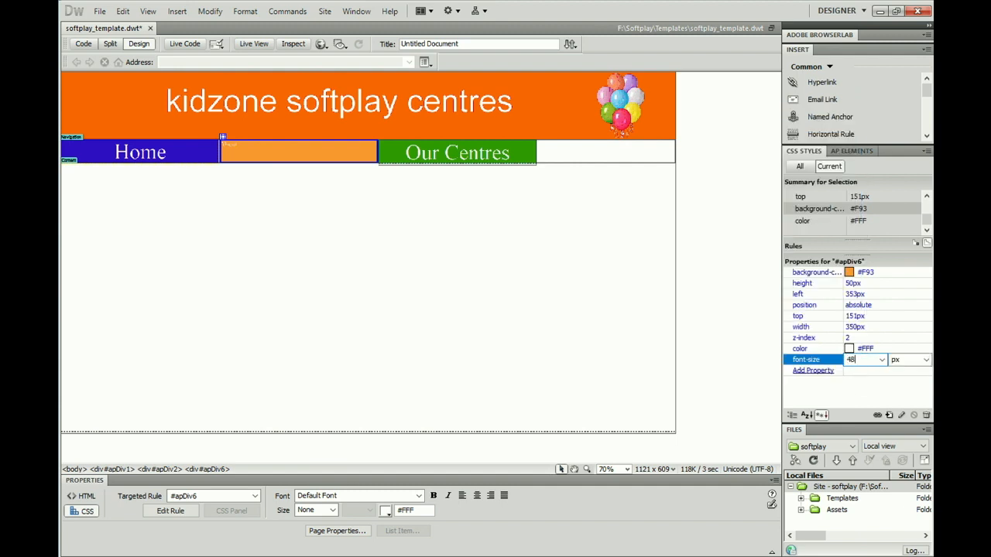
{"action": "key", "text": "Return"}
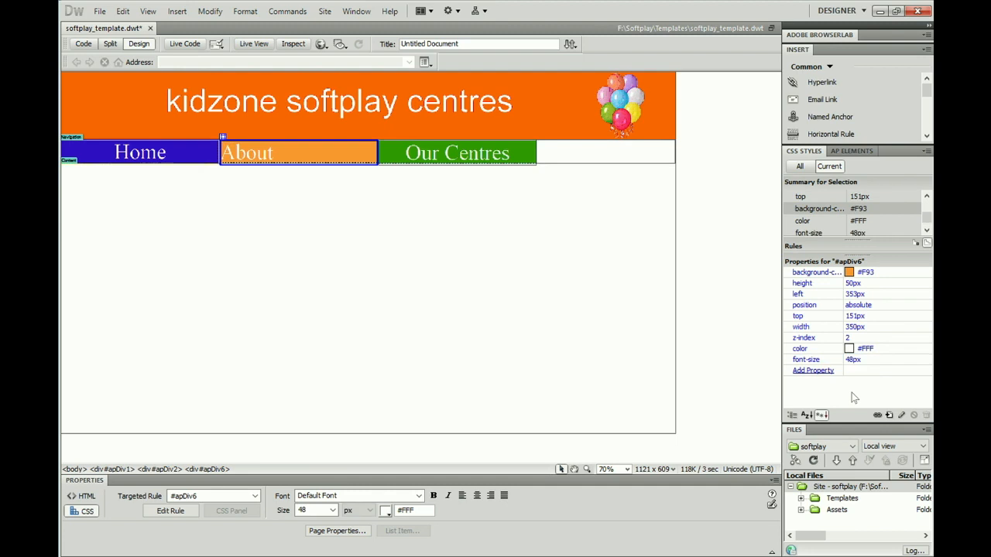
Add a text-align property to the orange About AP Div and set it to center.
{"action": "left_click", "coordinate": [813, 371]}
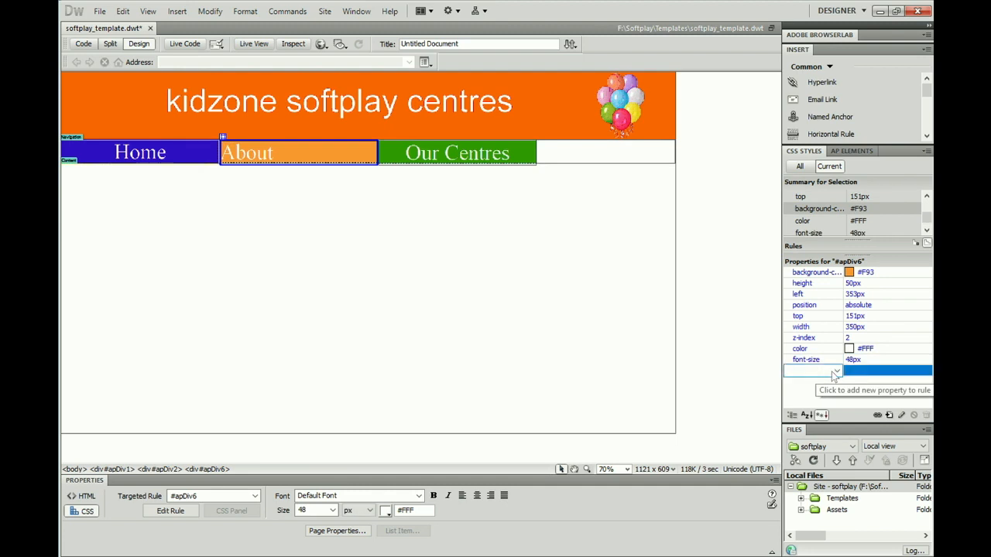
{"action": "left_click", "coordinate": [837, 371]}
{"action": "left_click_drag", "start_coordinate": [857, 207], "coordinate": [864, 327]}
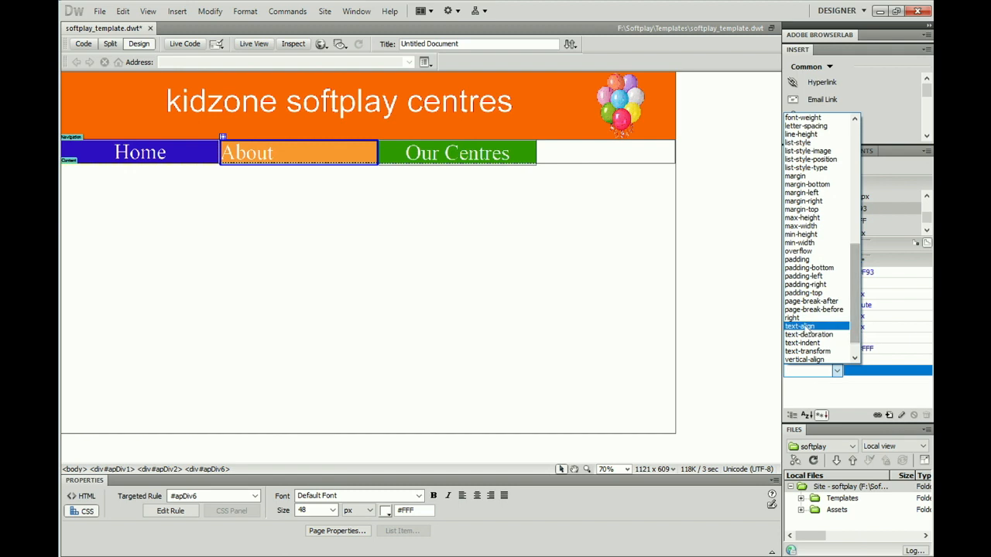
{"action": "left_click", "coordinate": [805, 327]}
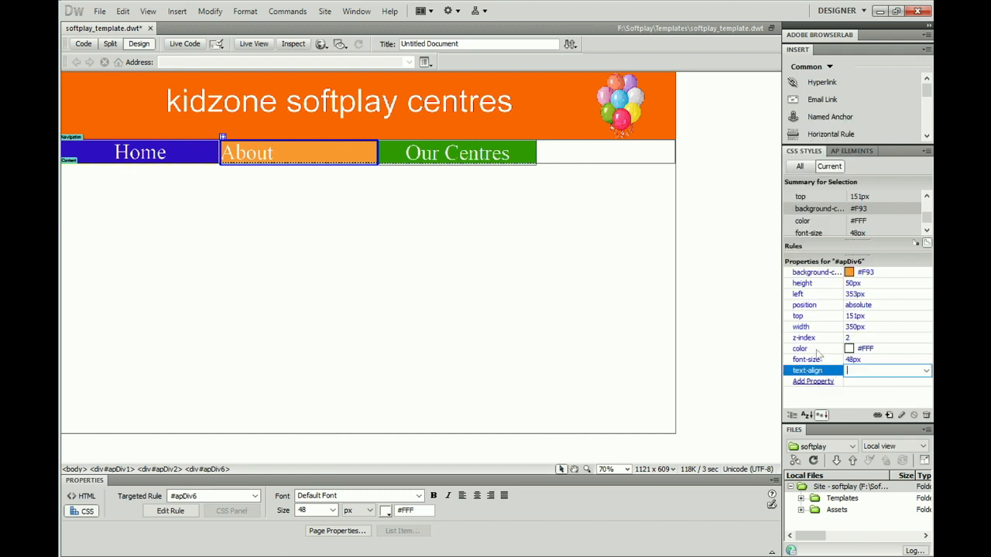
{"action": "left_click", "coordinate": [925, 370]}
{"action": "left_click", "coordinate": [865, 400]}
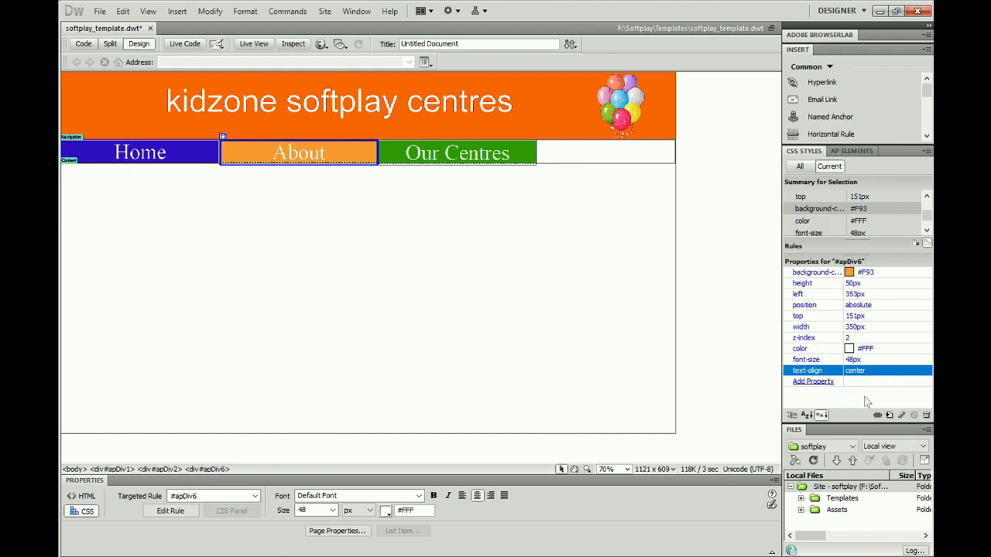
Save the softplay_template.dwt template and close it.
{"action": "left_click", "coordinate": [531, 293]}
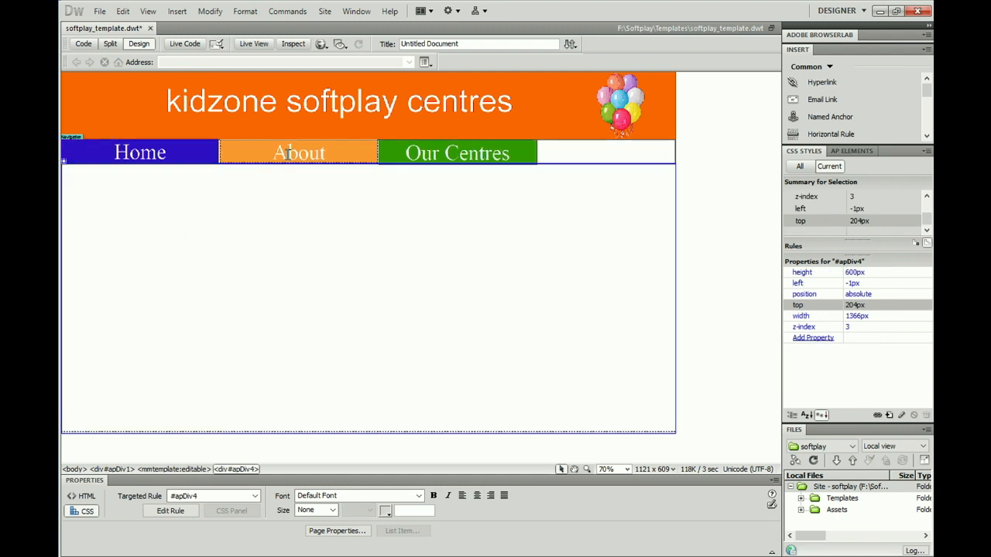
{"action": "left_click", "coordinate": [676, 224]}
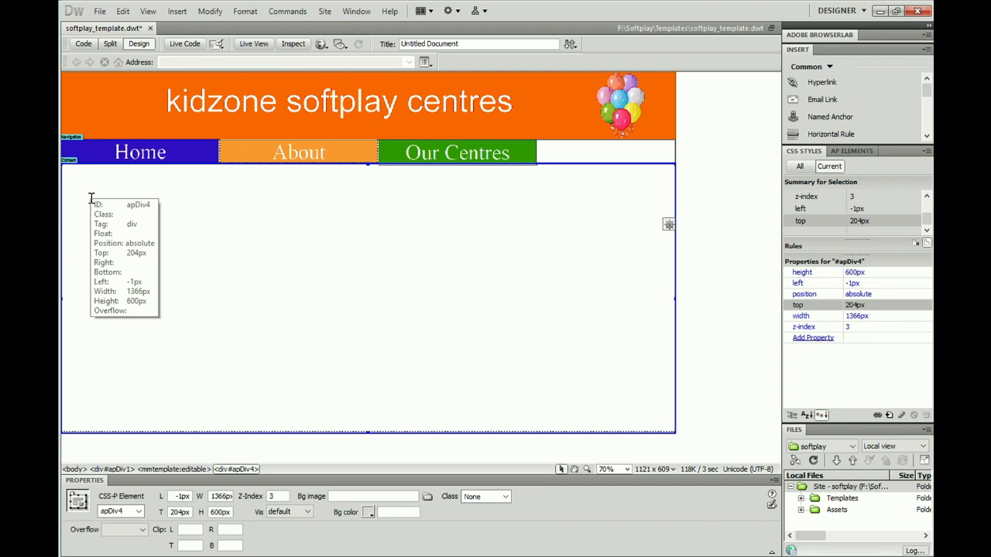
{"action": "left_click", "coordinate": [100, 12]}
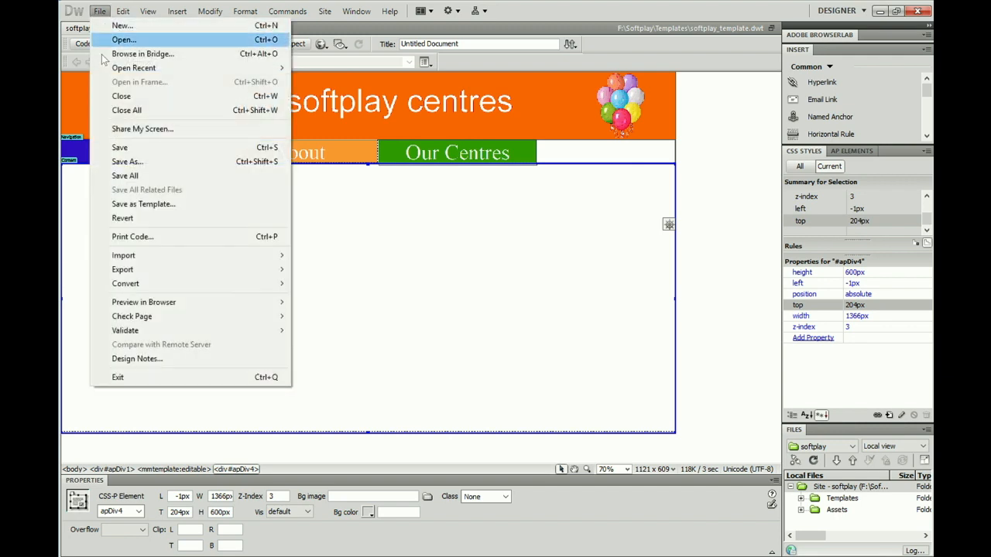
{"action": "left_click", "coordinate": [120, 148]}
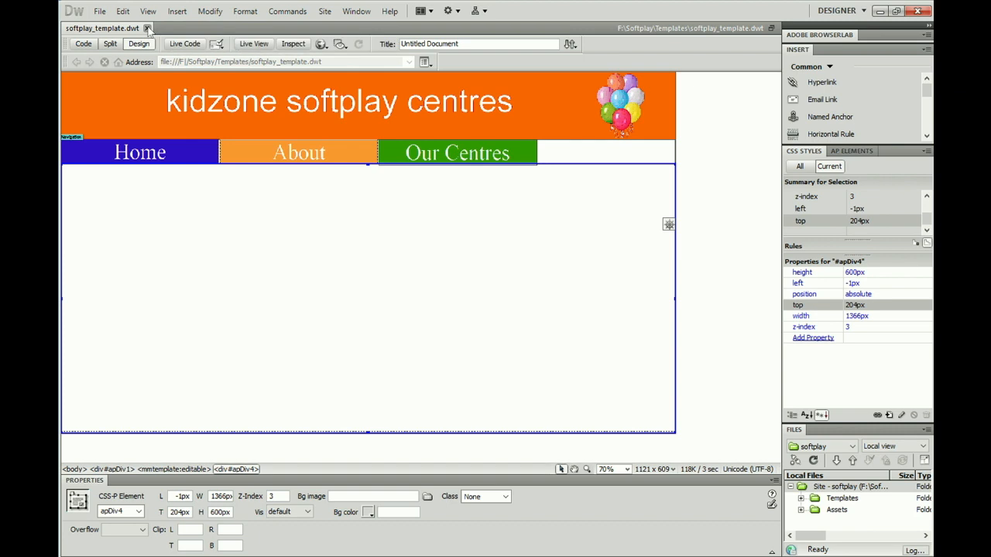
{"action": "left_click", "coordinate": [147, 28]}
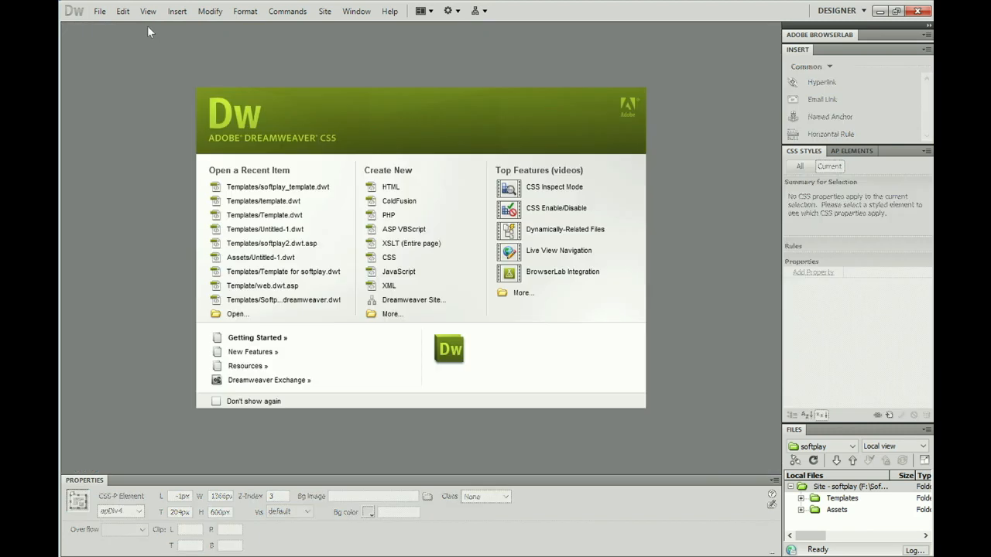
Create a new page from the softplay_template template of the softplay site.
{"action": "left_click", "coordinate": [391, 316]}
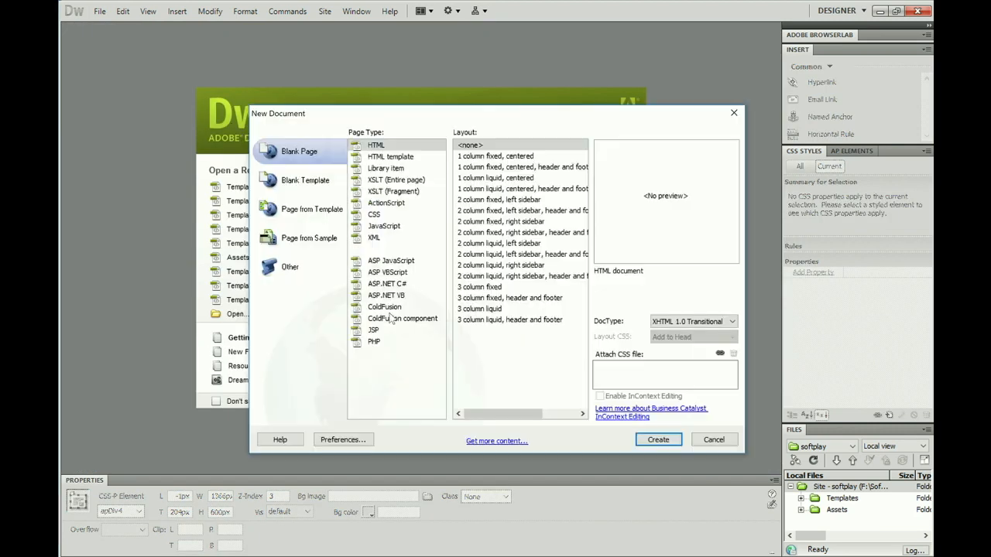
{"action": "left_click", "coordinate": [288, 216]}
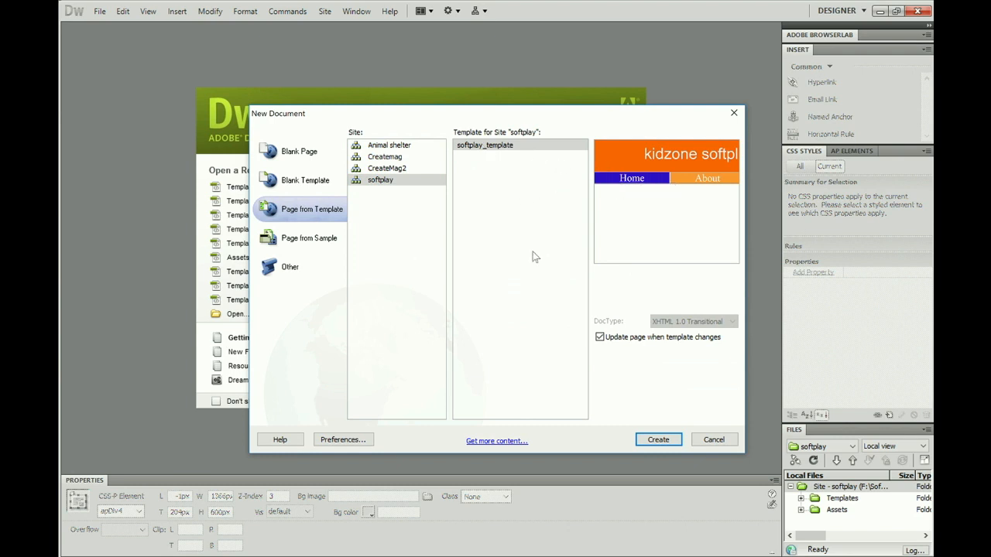
{"action": "left_click", "coordinate": [648, 441]}
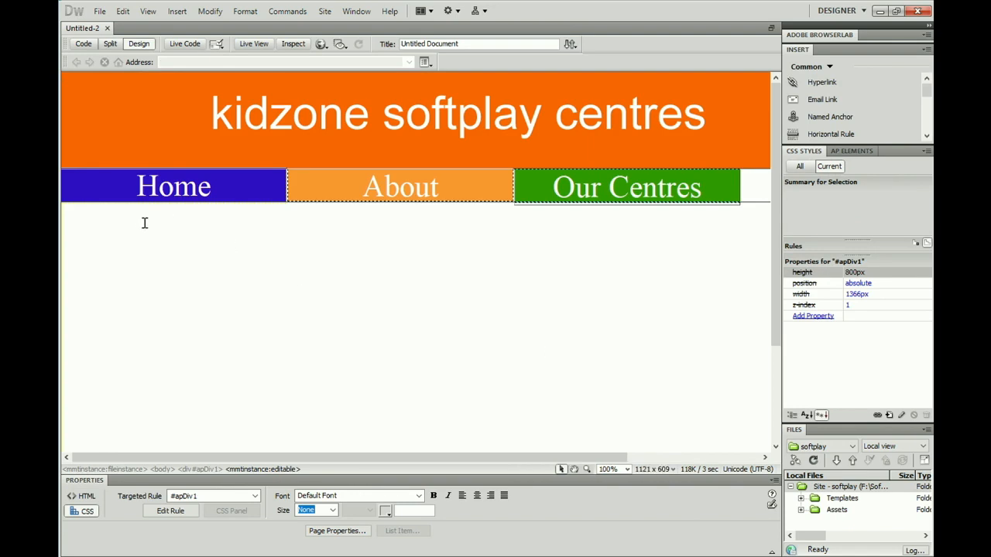
Switch to the October Assessment task presentation in PowerPoint and check the annotated Template and Model of outcome slides.
{"action": "left_click", "coordinate": [72, 212]}
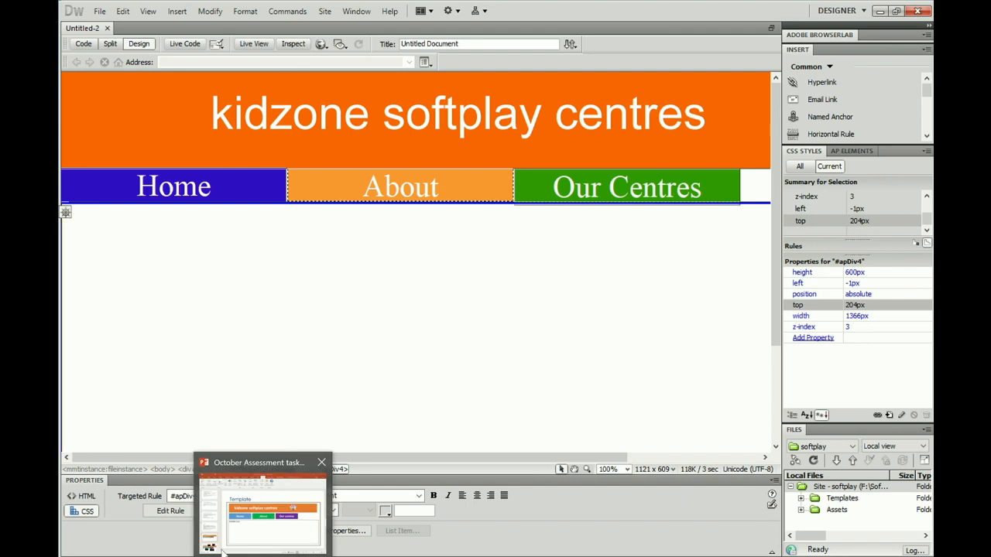
{"action": "left_click", "coordinate": [211, 549]}
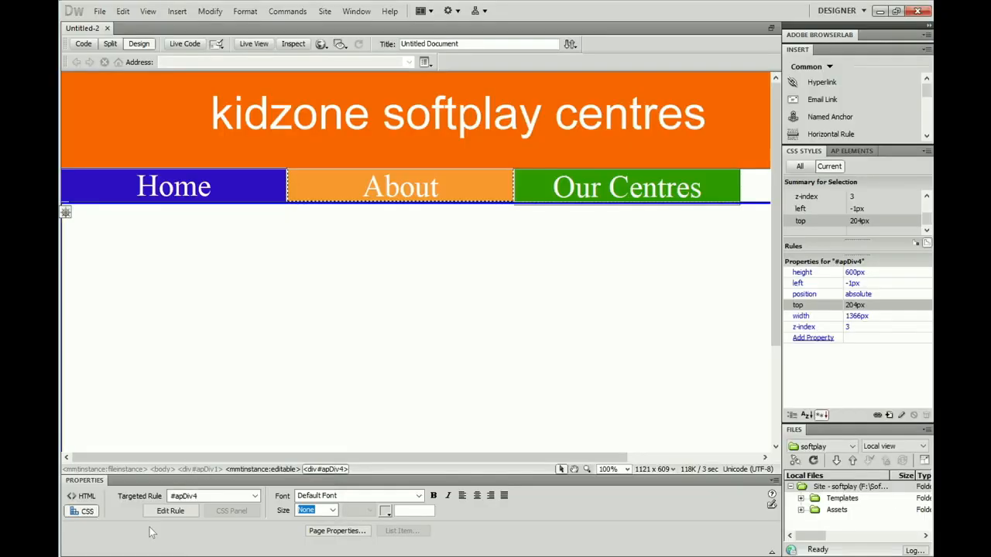
{"action": "left_click", "coordinate": [213, 556]}
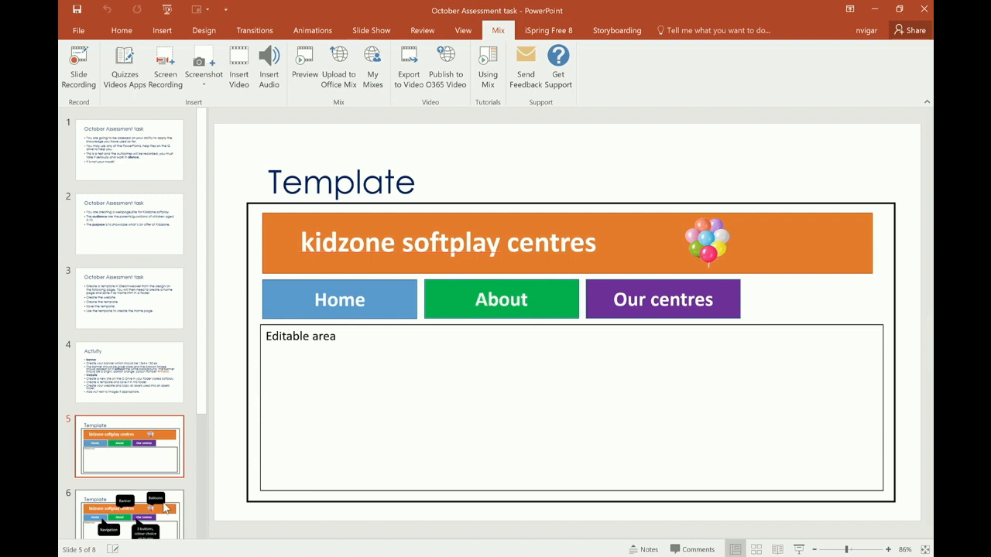
{"action": "left_click", "coordinate": [159, 507]}
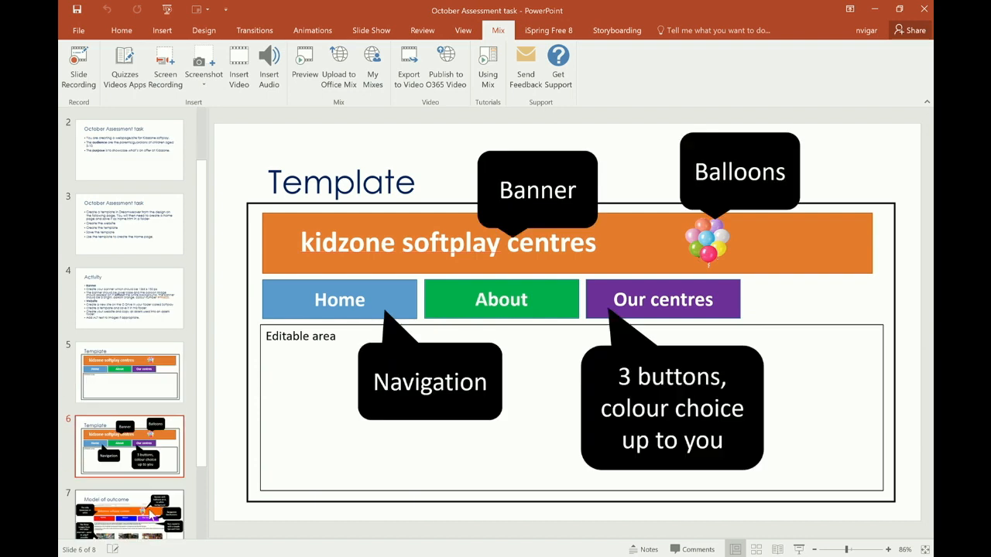
{"action": "left_click", "coordinate": [151, 515]}
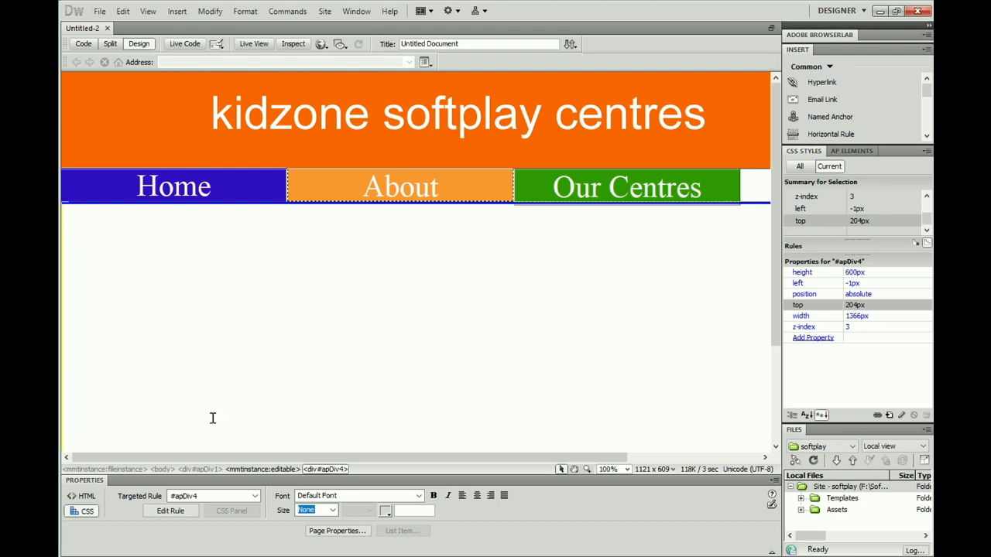
Open the INFO document in Word from the Softplay Assets folder in File Explorer.
{"action": "left_click", "coordinate": [259, 555]}
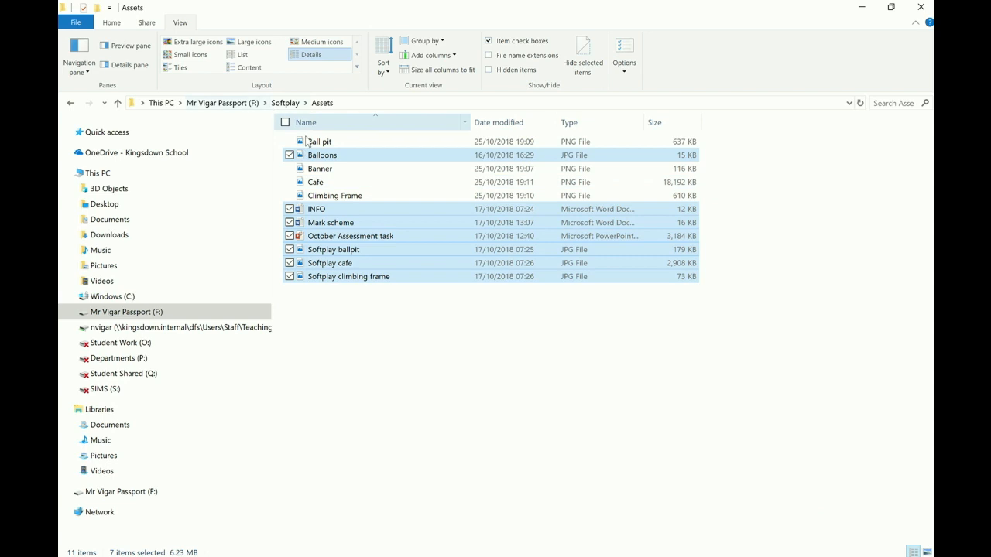
{"action": "double_click", "coordinate": [317, 210]}
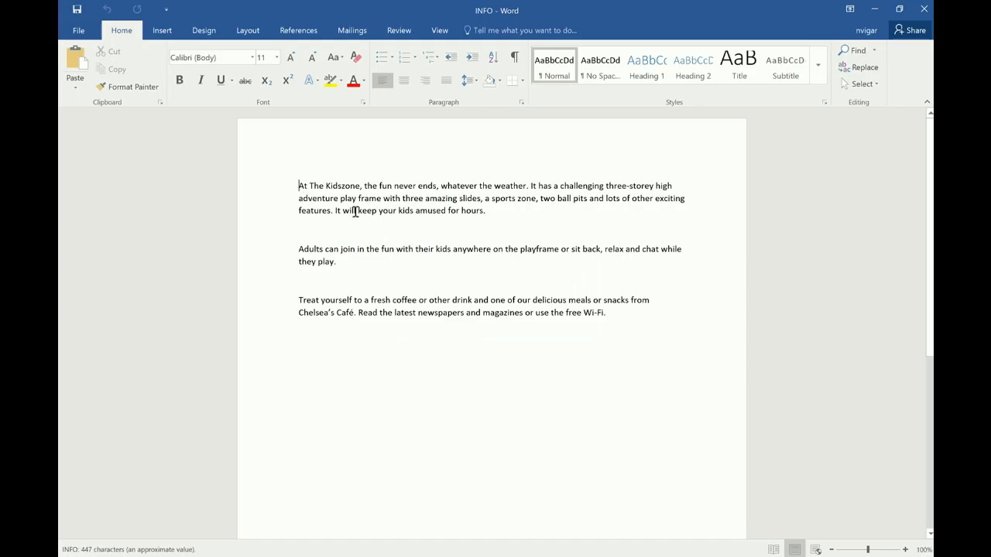
Change the font of all three paragraphs in the INFO document to Serif, accepting the unavailable font.
{"action": "left_click_drag", "start_coordinate": [299, 186], "coordinate": [619, 320]}
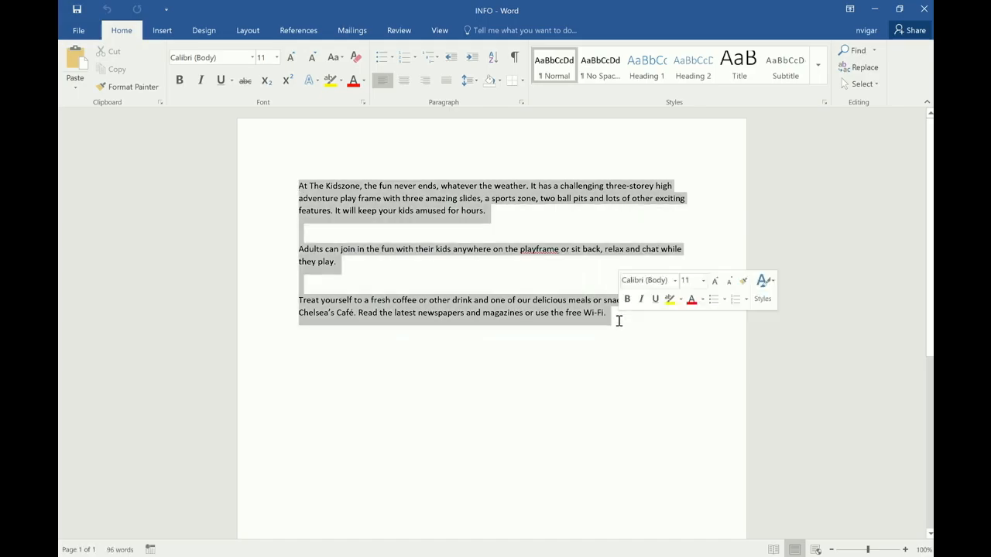
{"action": "left_click", "coordinate": [252, 58]}
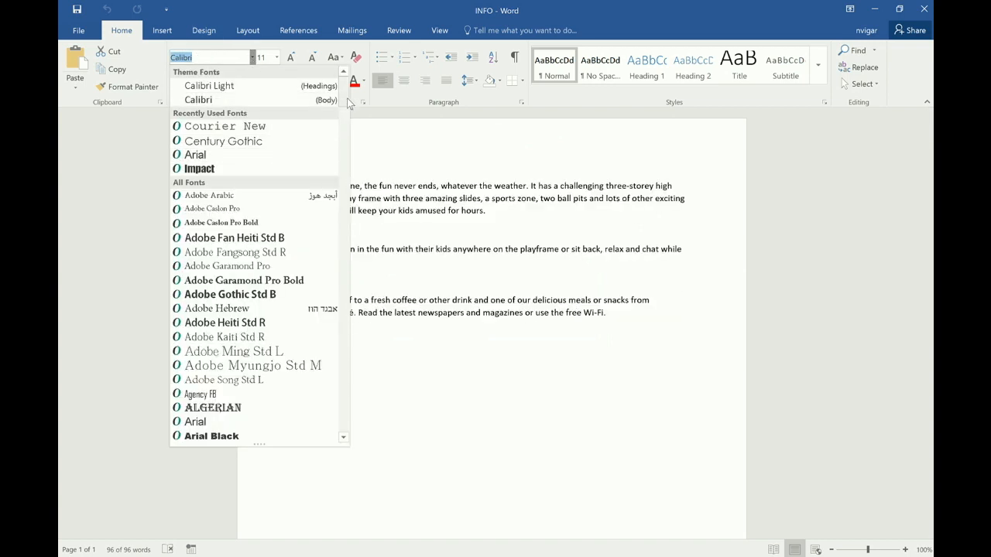
{"action": "scroll", "coordinate": [342, 127], "scroll_direction": "down", "scroll_amount": 1}
{"action": "left_click_drag", "start_coordinate": [340, 236], "coordinate": [341, 369]}
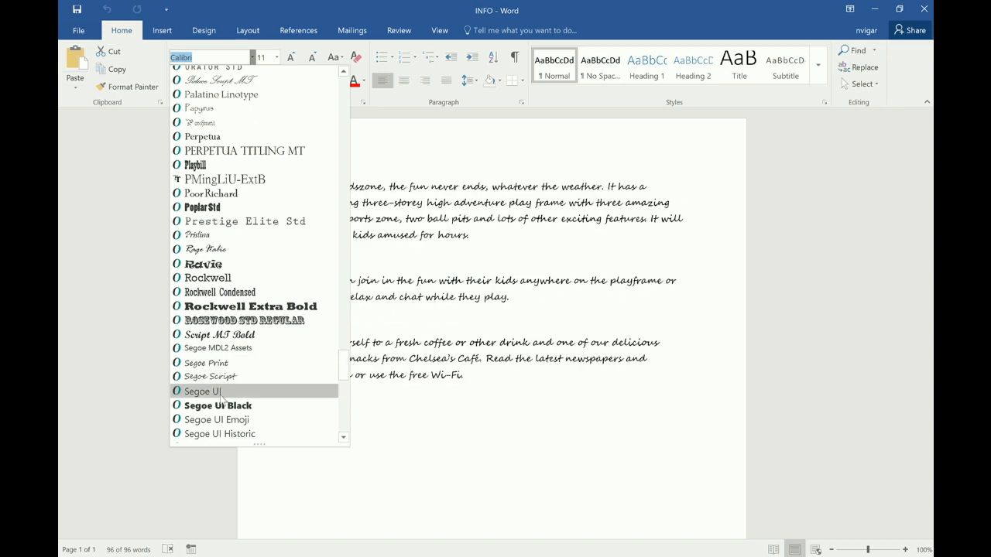
{"action": "left_click_drag", "start_coordinate": [343, 372], "coordinate": [343, 398]}
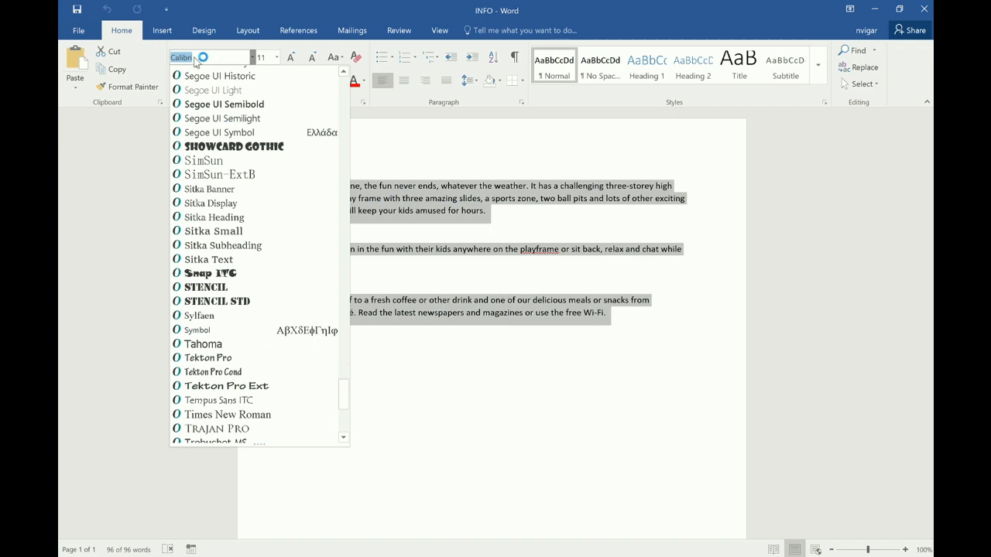
{"action": "type", "text": "San"}
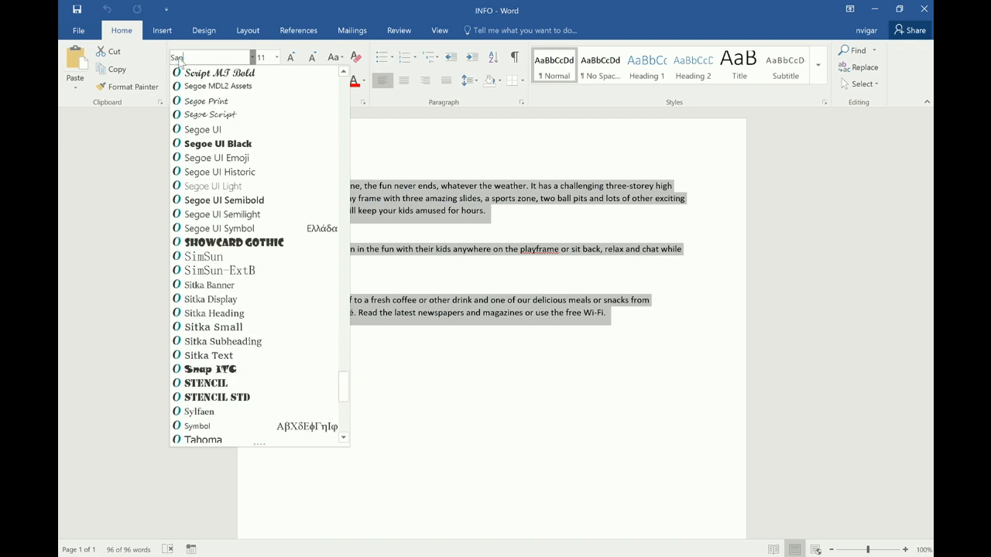
{"action": "left_click_drag", "start_coordinate": [190, 62], "coordinate": [168, 62]}
{"action": "type", "text": "Scri"}
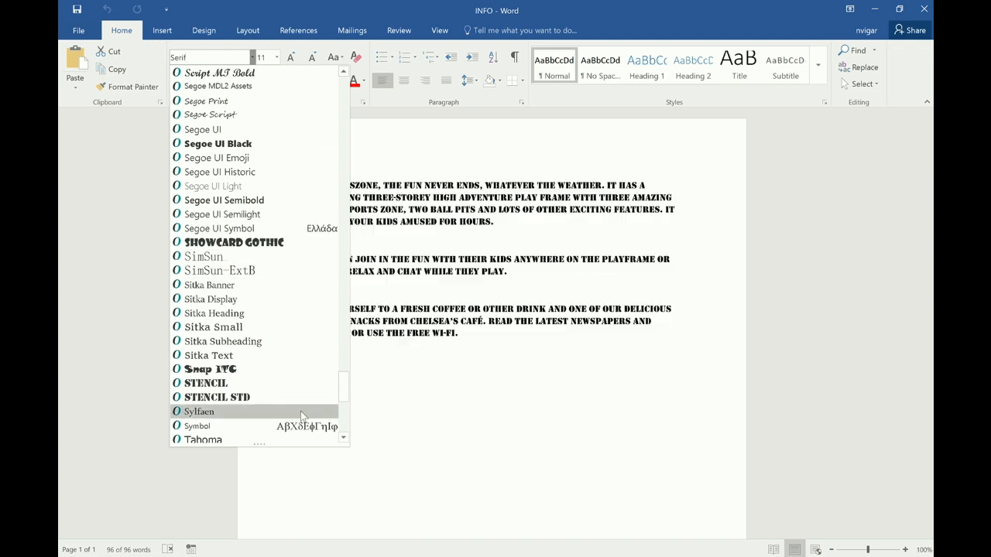
{"action": "left_click_drag", "start_coordinate": [343, 385], "coordinate": [342, 426]}
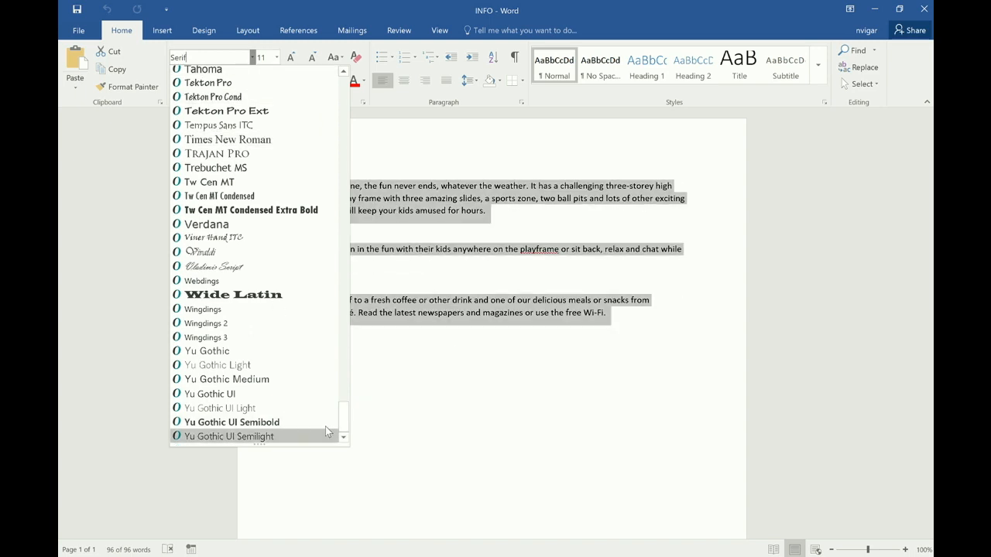
{"action": "left_click", "coordinate": [405, 448]}
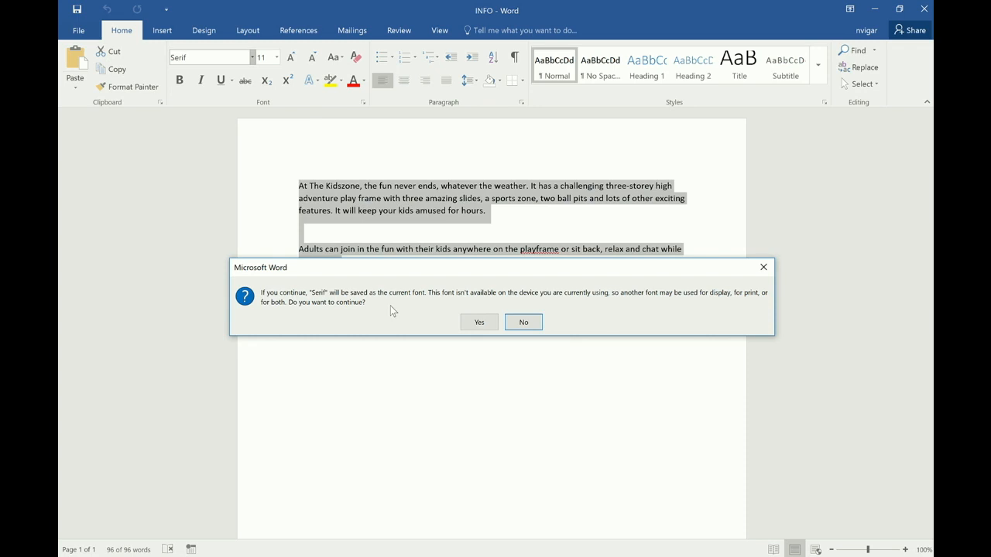
{"action": "left_click", "coordinate": [478, 322]}
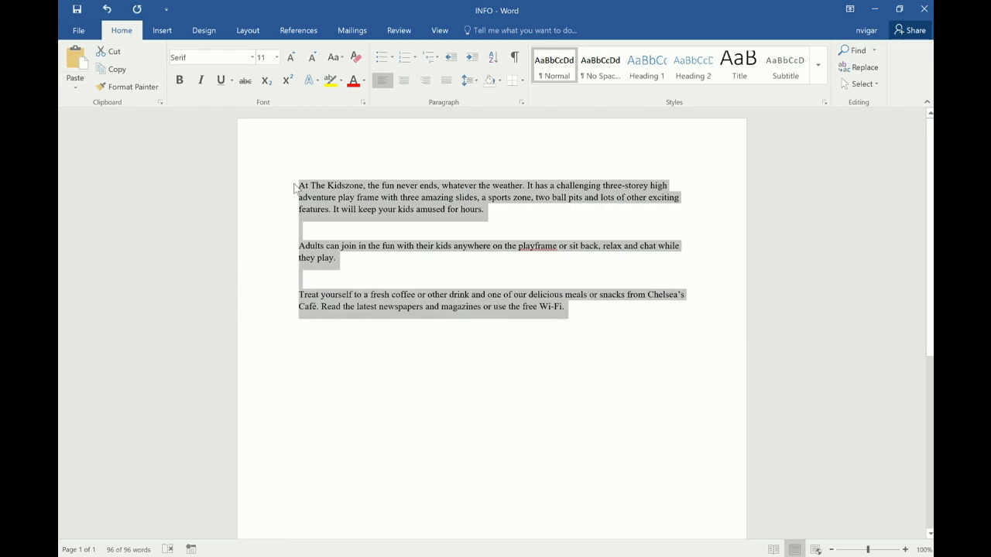
Copy the selected INFO text and paste it into the content area of the new page in Dreamweaver.
{"action": "right_click", "coordinate": [336, 203]}
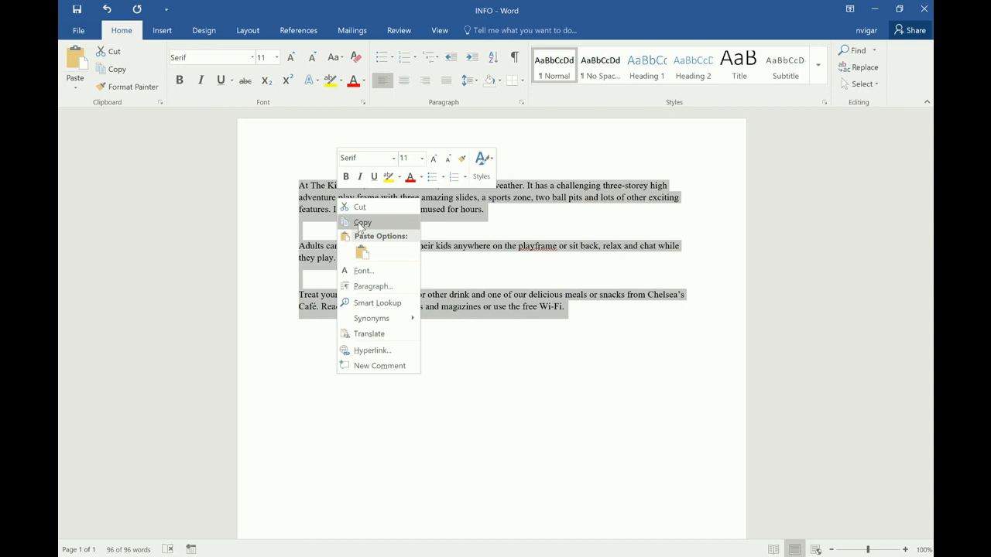
{"action": "left_click", "coordinate": [361, 223]}
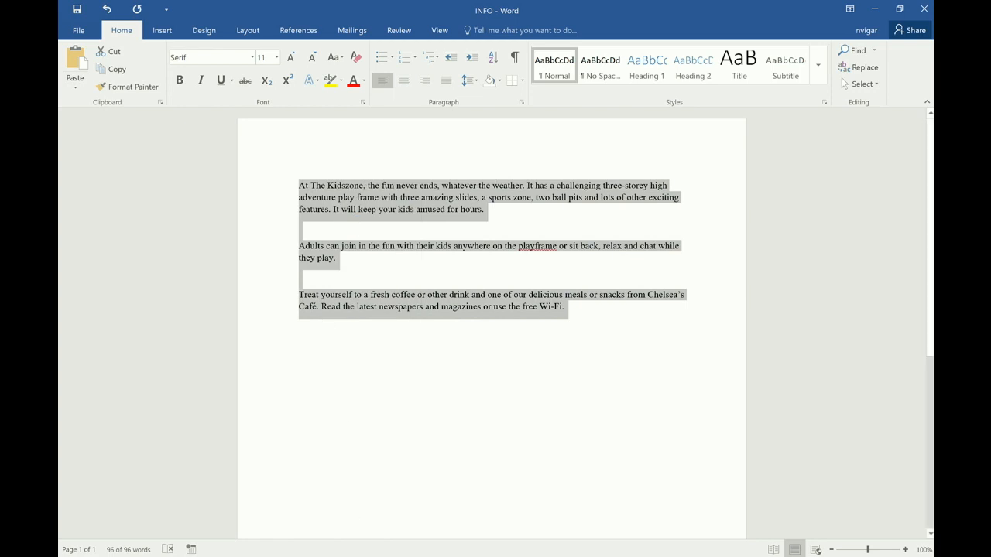
{"action": "left_click", "coordinate": [341, 556]}
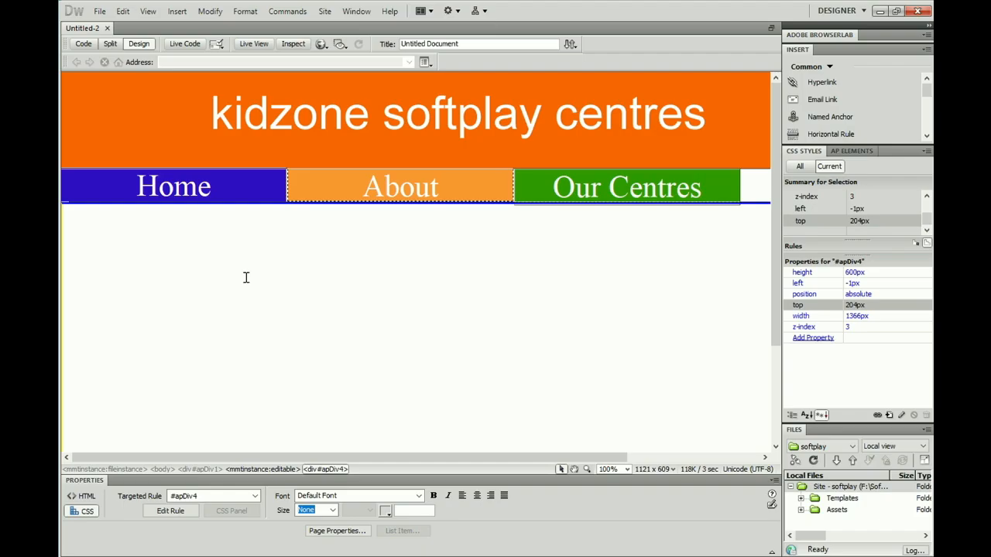
{"action": "right_click", "coordinate": [87, 217]}
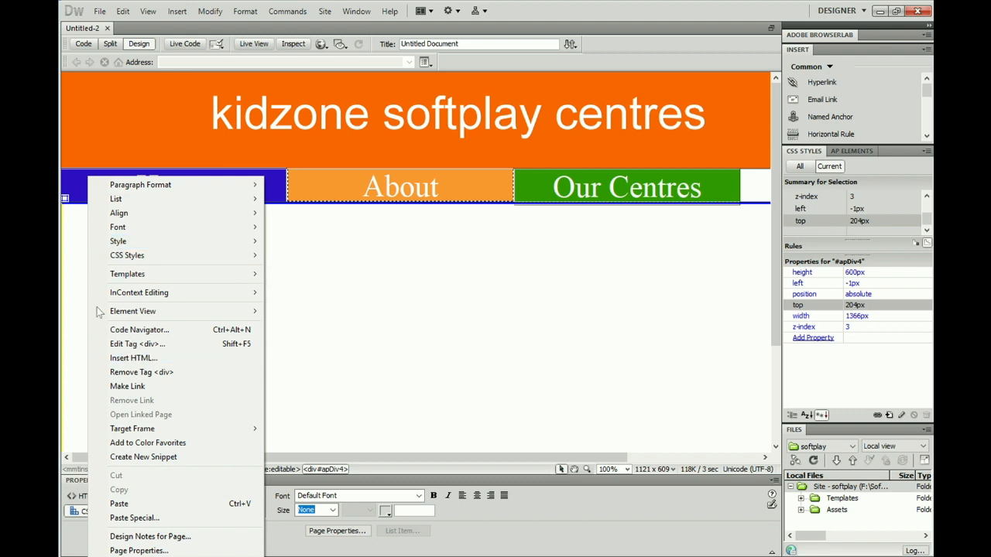
{"action": "left_click", "coordinate": [119, 504]}
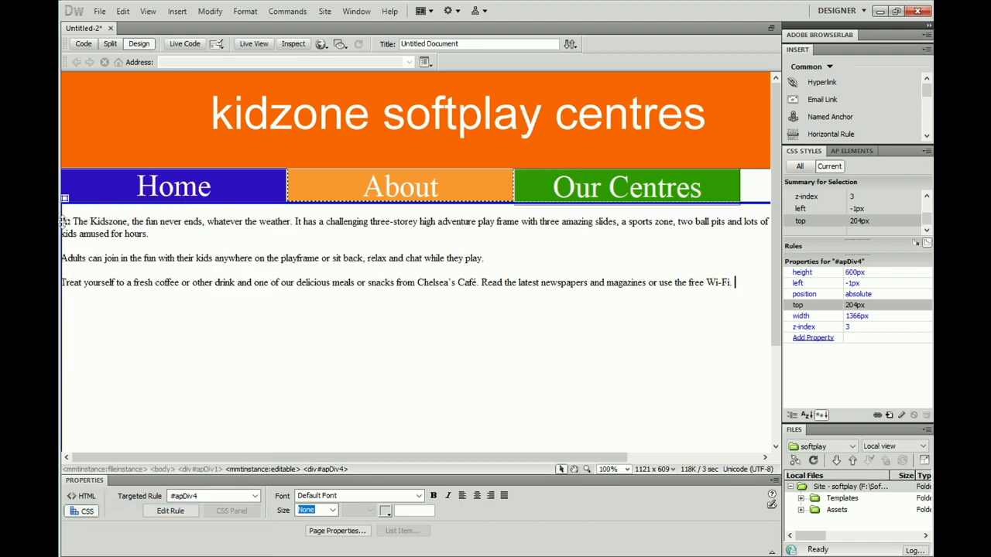
Set all three pasted paragraphs to size 36 px through a new compound CSS rule for #apDiv1 #apDiv4 p, defined in this document only.
{"action": "left_click", "coordinate": [66, 222]}
{"action": "left_click_drag", "start_coordinate": [66, 222], "coordinate": [235, 284]}
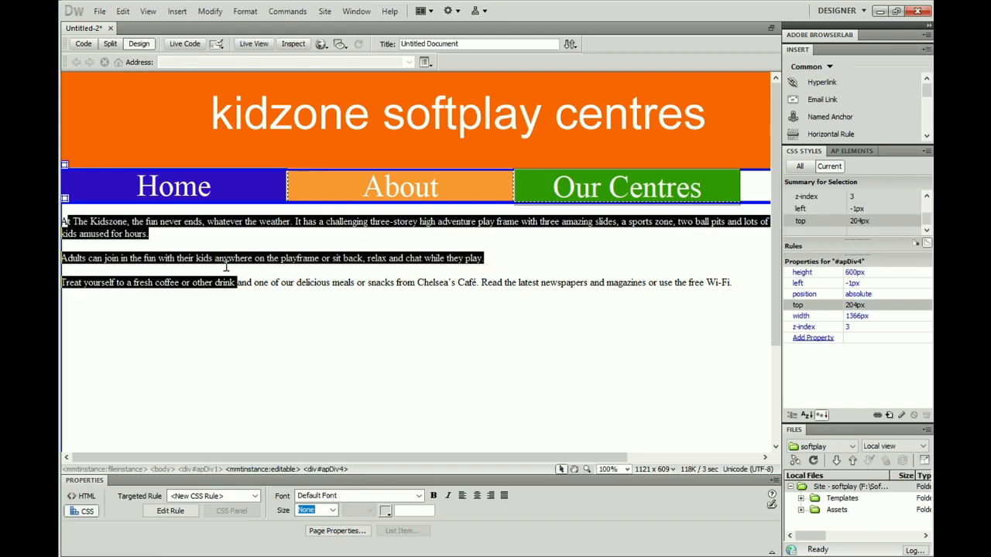
{"action": "left_click", "coordinate": [72, 222]}
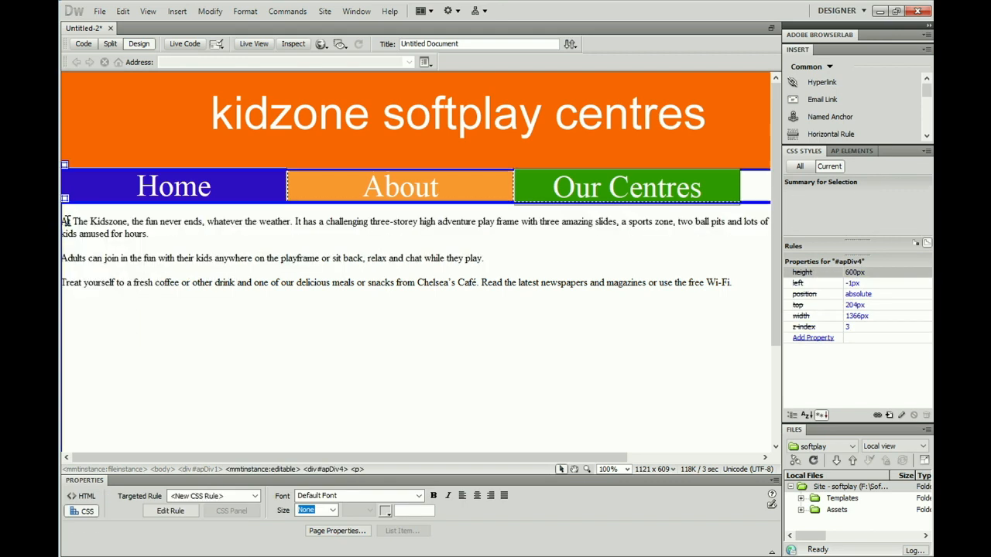
{"action": "left_click_drag", "start_coordinate": [65, 223], "coordinate": [591, 303]}
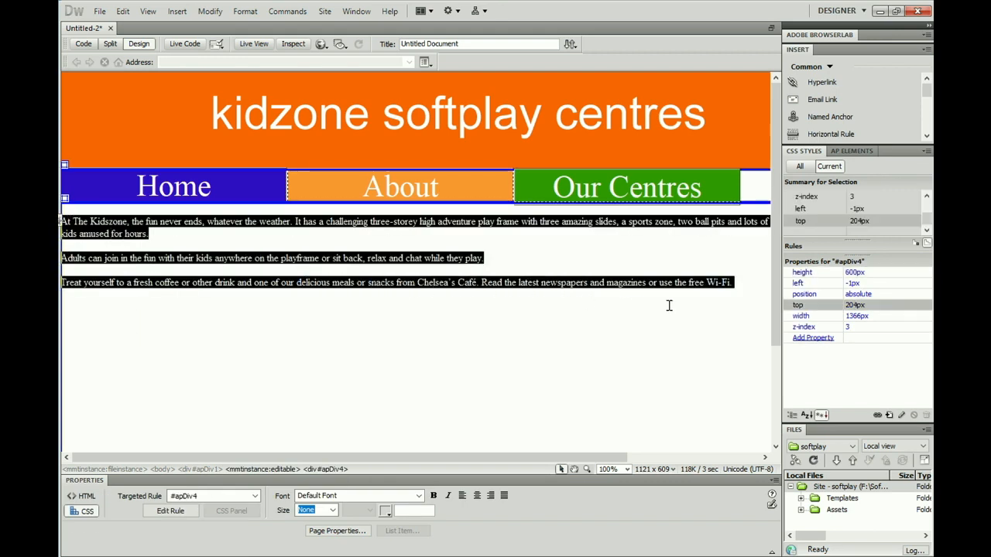
{"action": "left_click", "coordinate": [418, 496]}
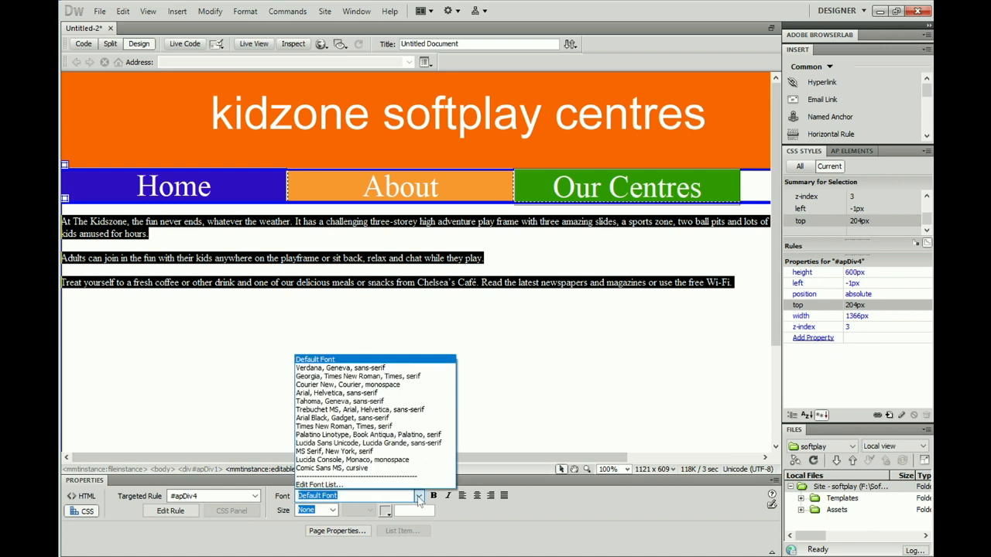
{"action": "left_click", "coordinate": [333, 511]}
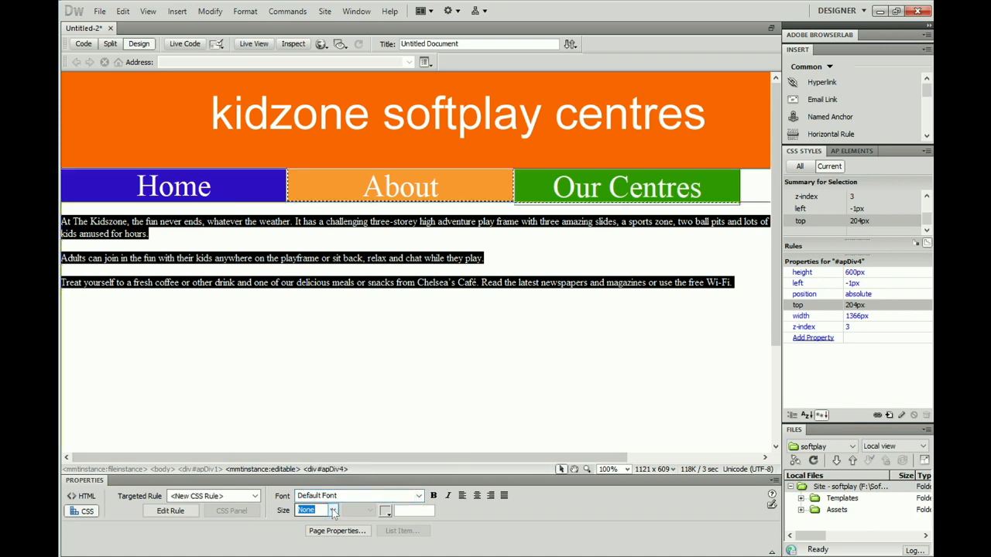
{"action": "left_click", "coordinate": [333, 511]}
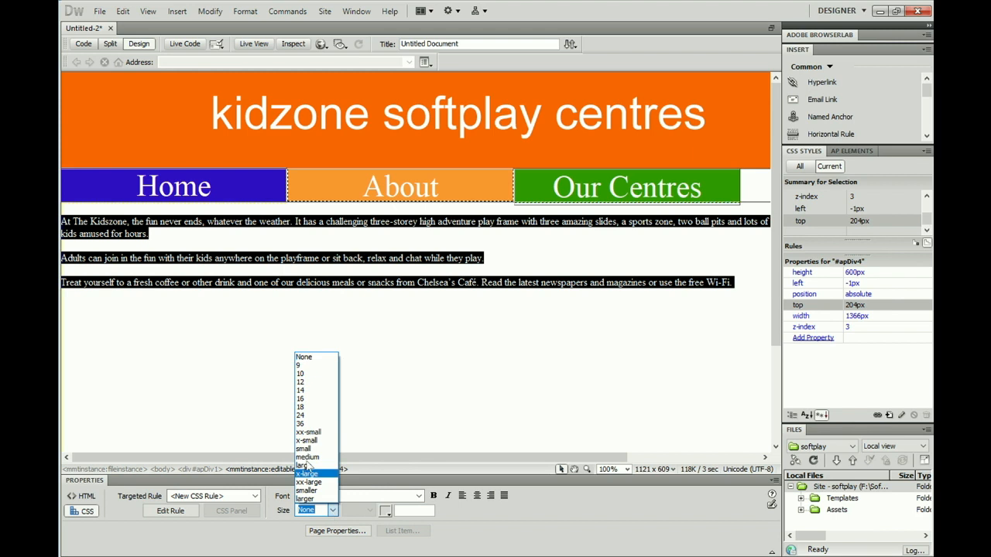
{"action": "left_click", "coordinate": [302, 425]}
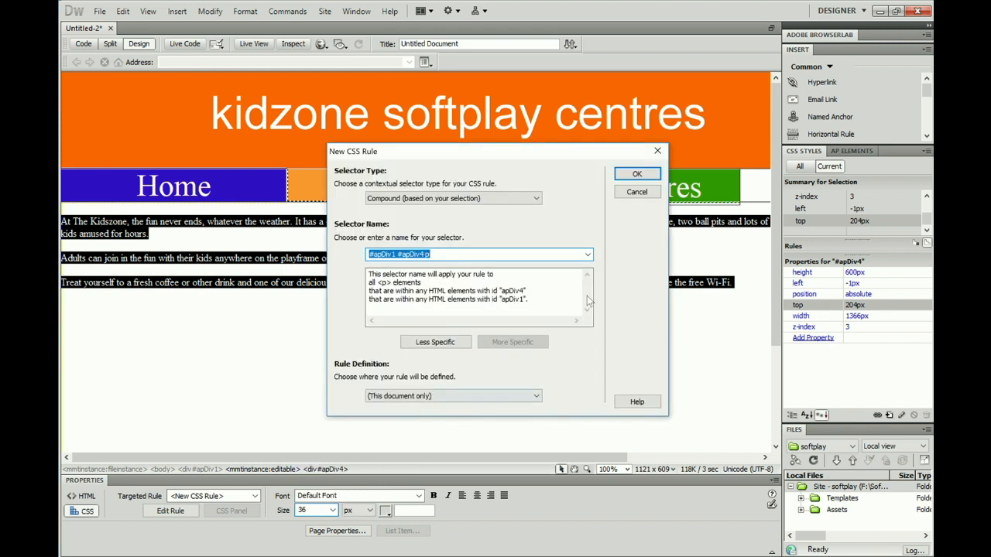
{"action": "left_click", "coordinate": [633, 174]}
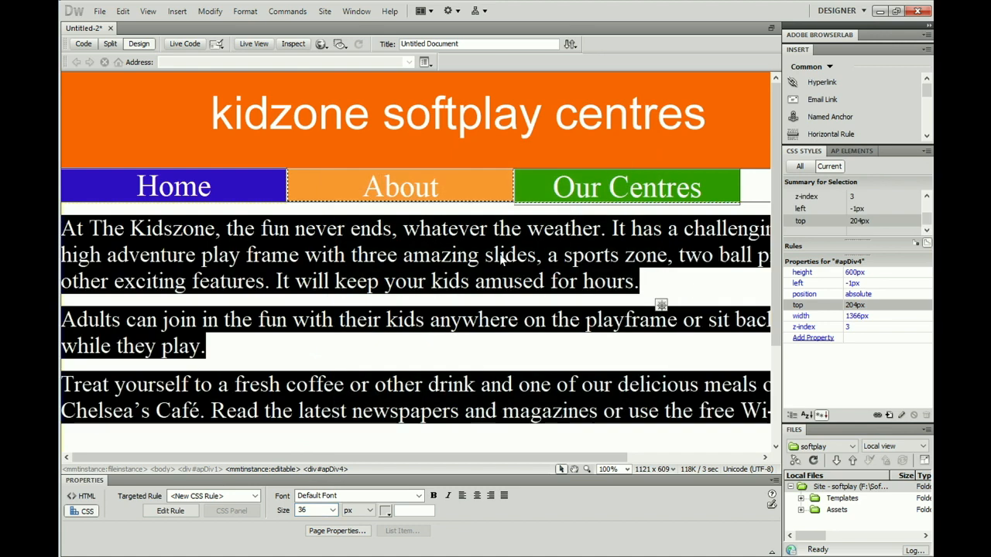
Replace the paragraph gaps between the three INFO paragraphs with single line breaks.
{"action": "left_click", "coordinate": [644, 278]}
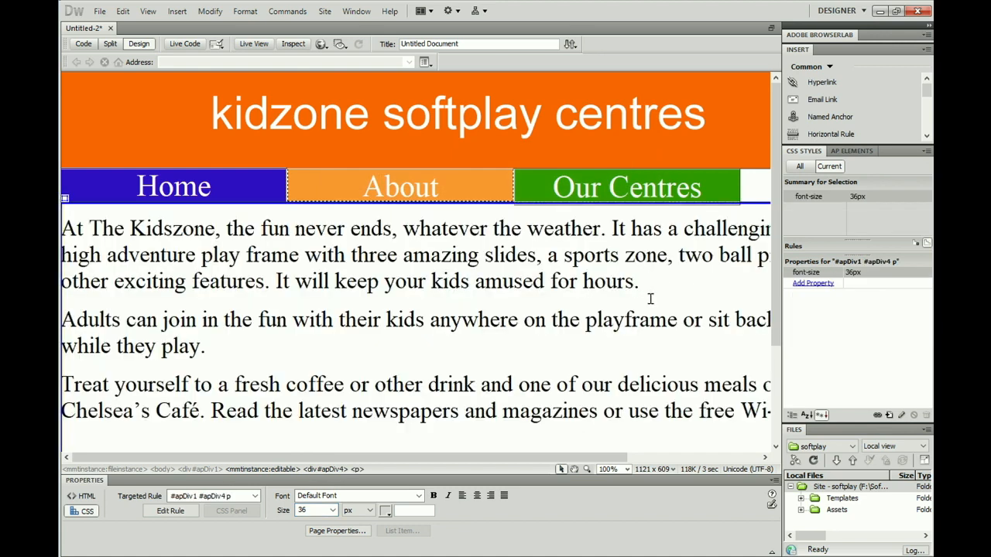
{"action": "key", "text": "Delete"}
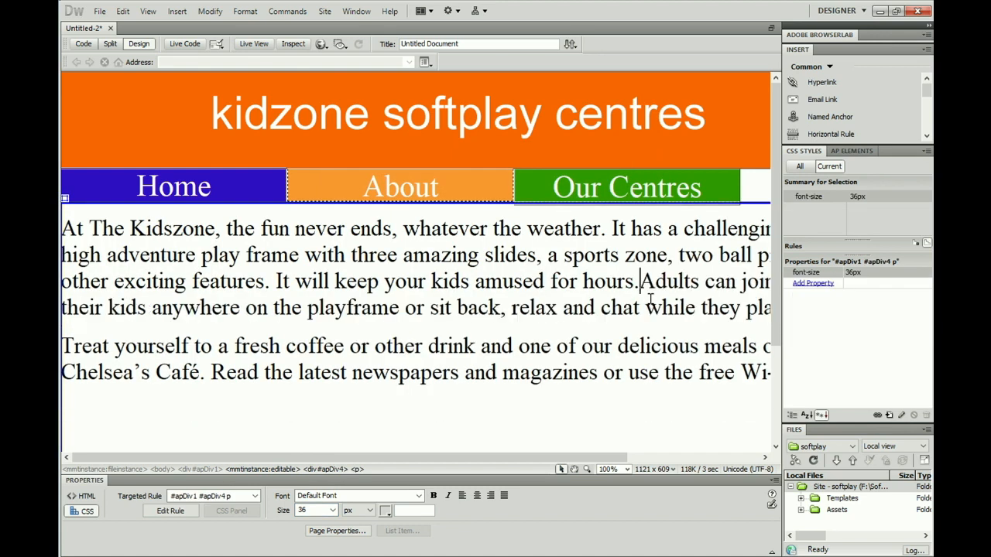
{"action": "key", "text": "shift+Return"}
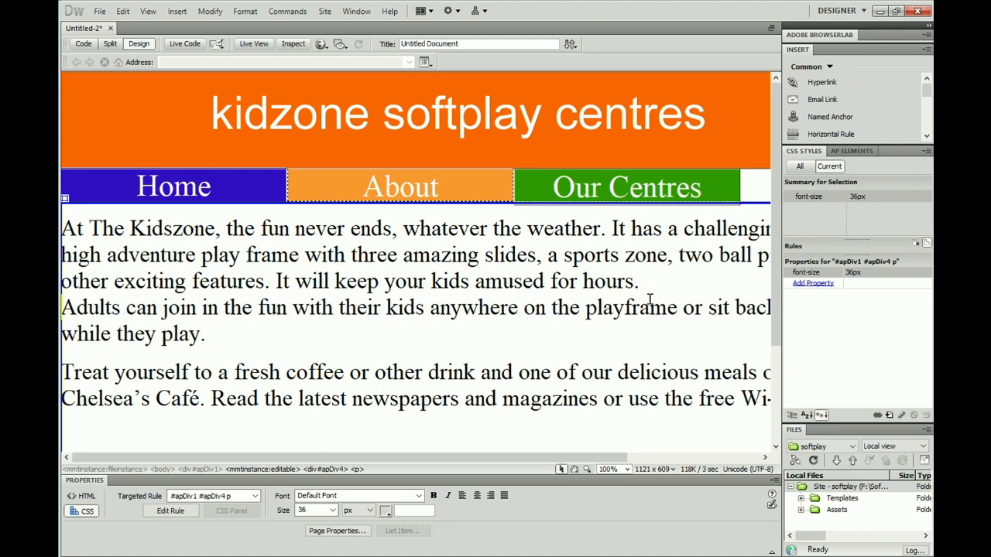
{"action": "left_click", "coordinate": [232, 334]}
{"action": "key", "text": "Delete"}
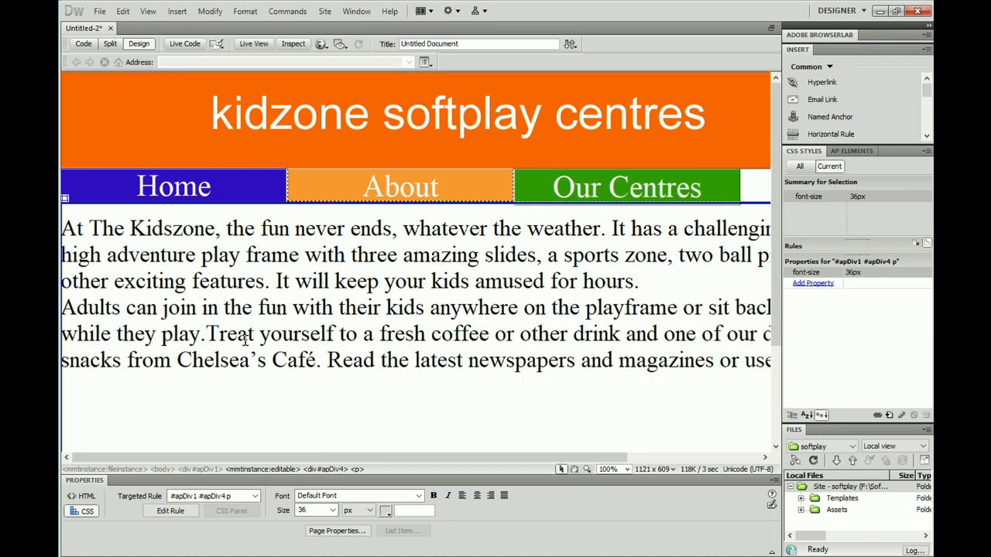
{"action": "key", "text": "Return"}
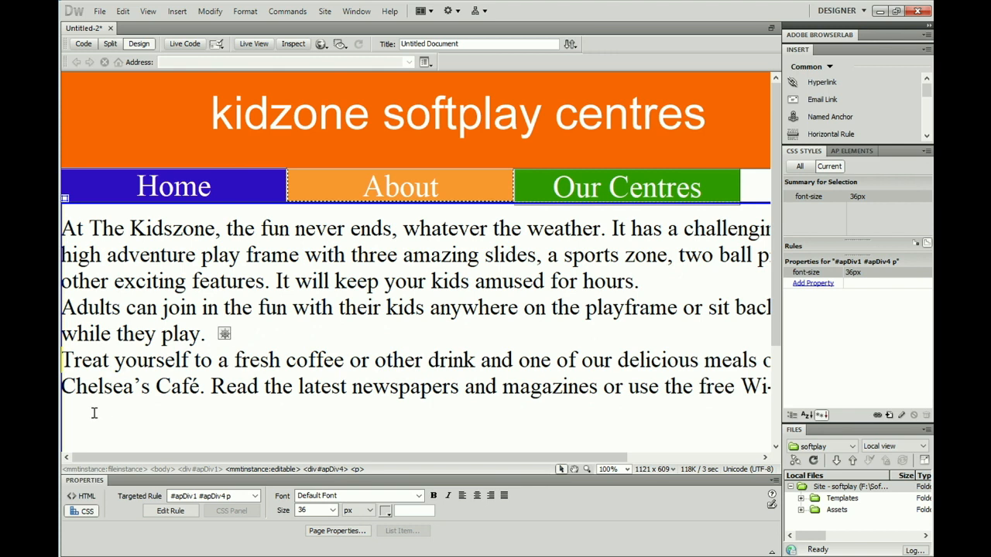
Start a new line after the last sentence of the INFO text and insert an AP Div there.
{"action": "left_click", "coordinate": [93, 413]}
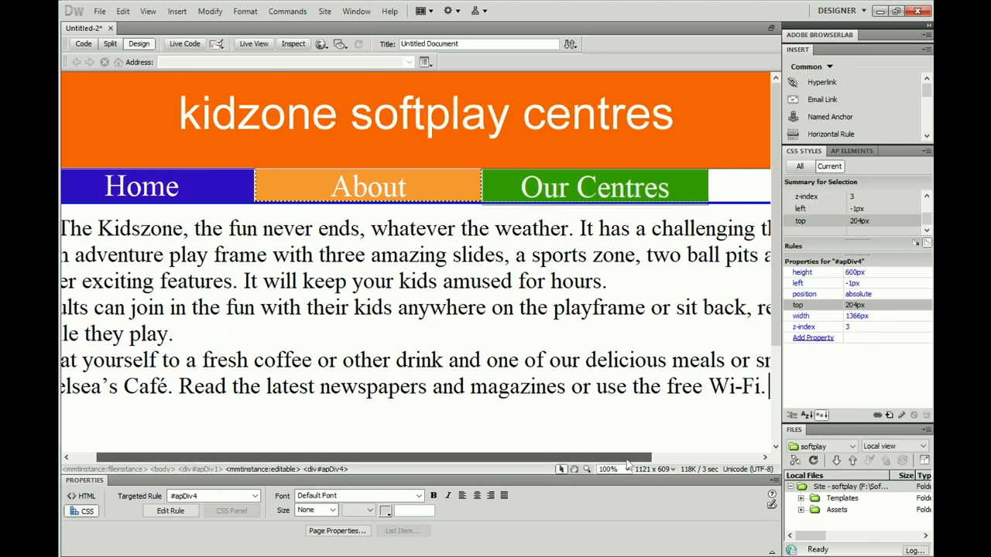
{"action": "left_click_drag", "start_coordinate": [629, 465], "coordinate": [677, 459]}
{"action": "key", "text": "Return"}
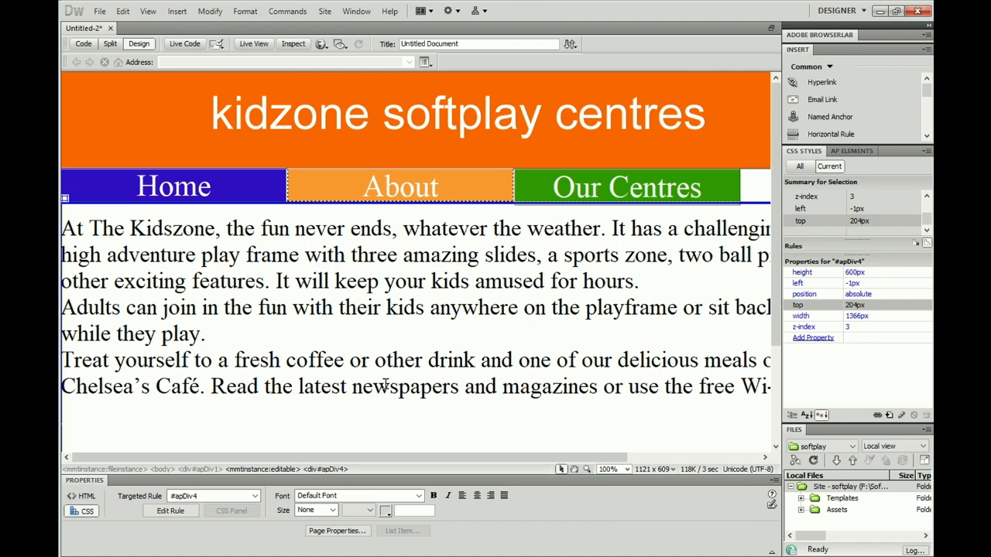
{"action": "left_click", "coordinate": [177, 12]}
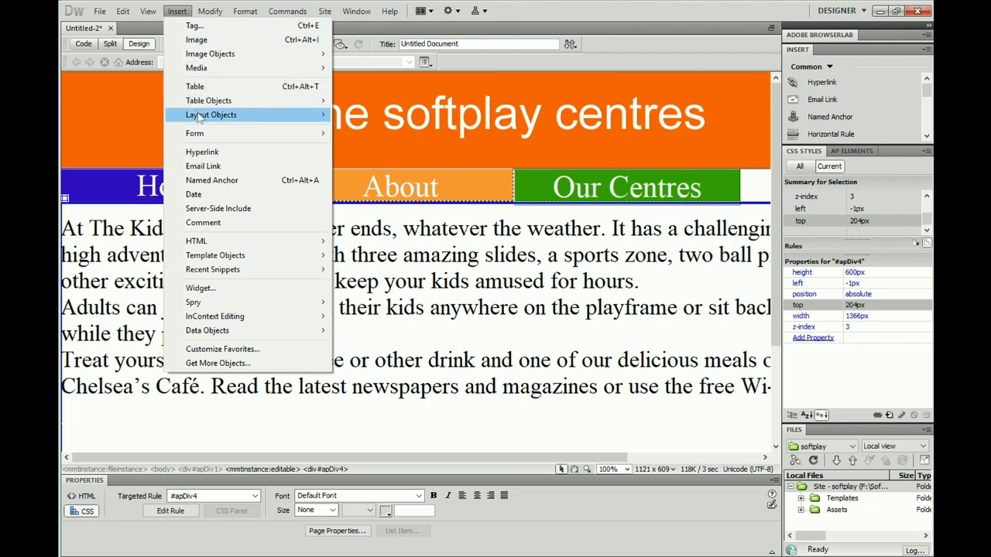
{"action": "mouse_move", "coordinate": [201, 117]}
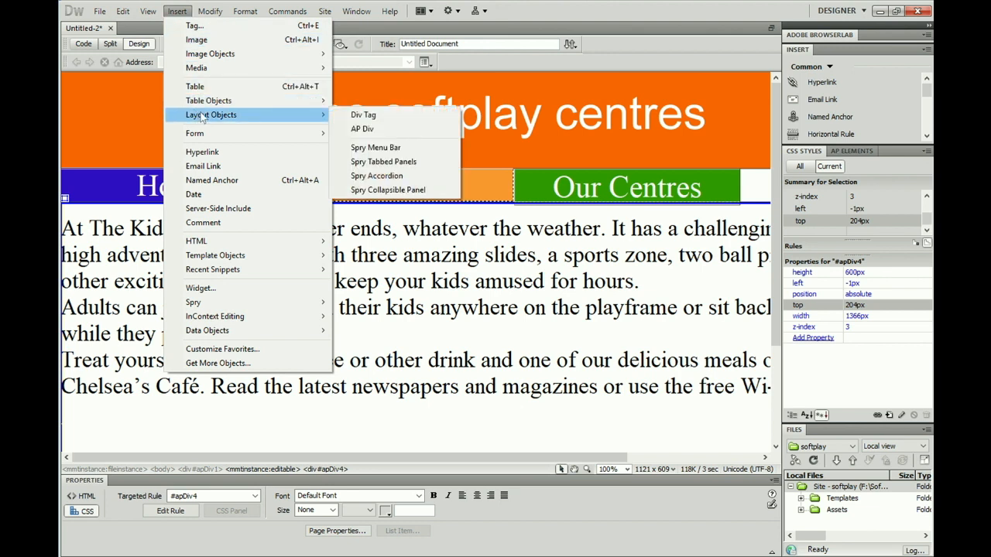
{"action": "left_click", "coordinate": [355, 133]}
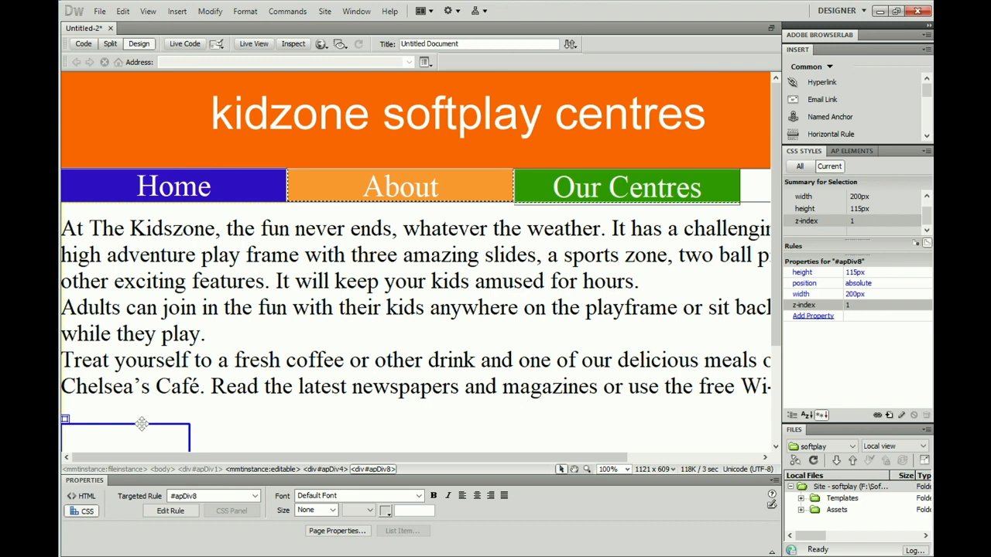
{"action": "scroll", "coordinate": [283, 340], "scroll_direction": "down", "scroll_amount": 3}
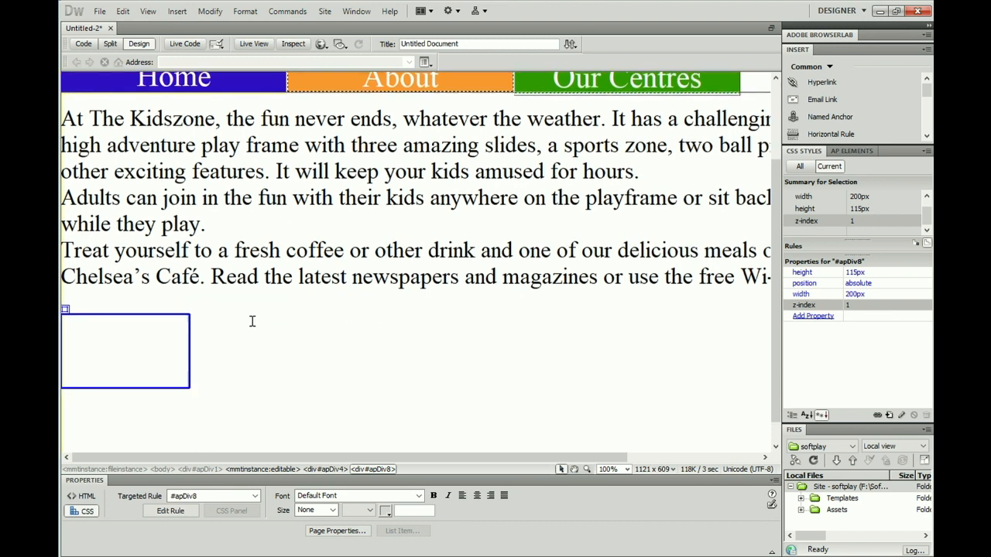
Set the new AP Div's height to 250 px and its width to 400 px.
{"action": "left_click", "coordinate": [135, 315]}
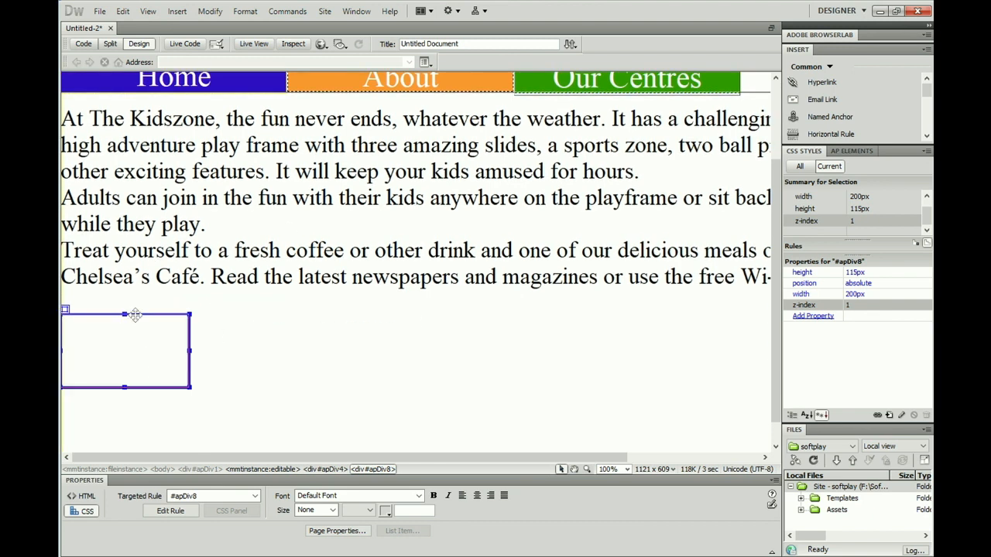
{"action": "left_click", "coordinate": [855, 273]}
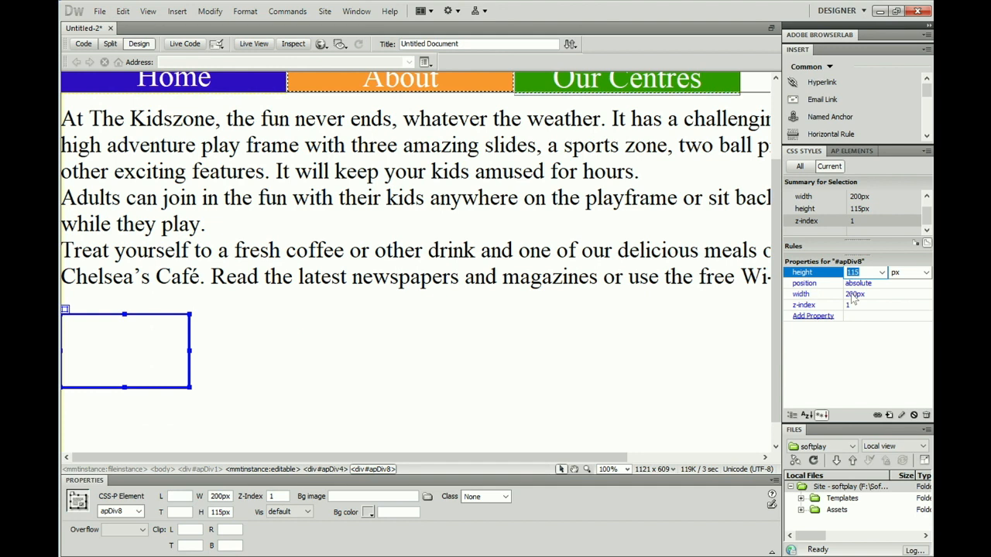
{"action": "type", "text": "250"}
{"action": "left_click", "coordinate": [855, 295]}
{"action": "type", "text": "4"}
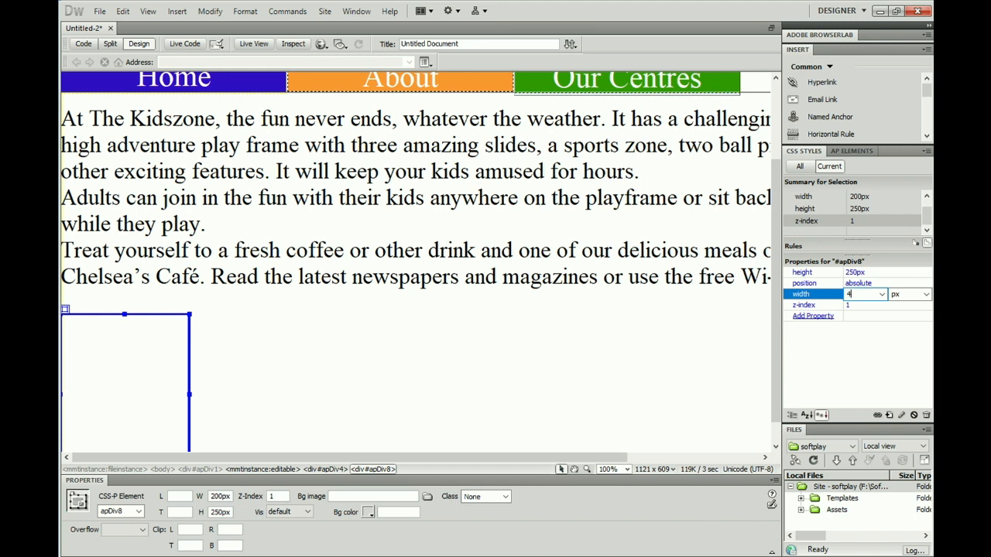
{"action": "type", "text": "00"}
{"action": "left_click", "coordinate": [653, 364]}
Insert the Ball pit image from the Assets folder into the new AP Div with the alternate text "Picture of Ball pit".
{"action": "left_click", "coordinate": [284, 349]}
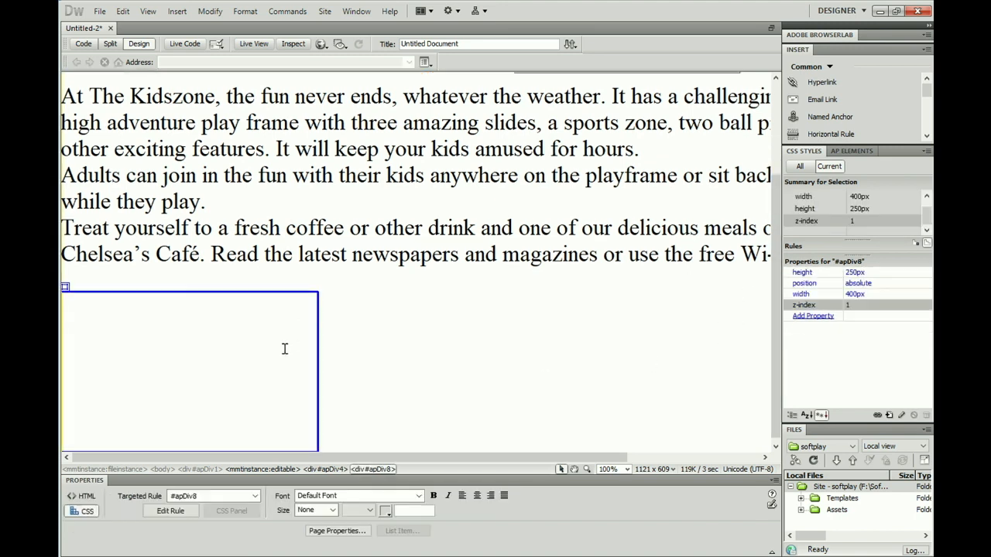
{"action": "left_click", "coordinate": [99, 12]}
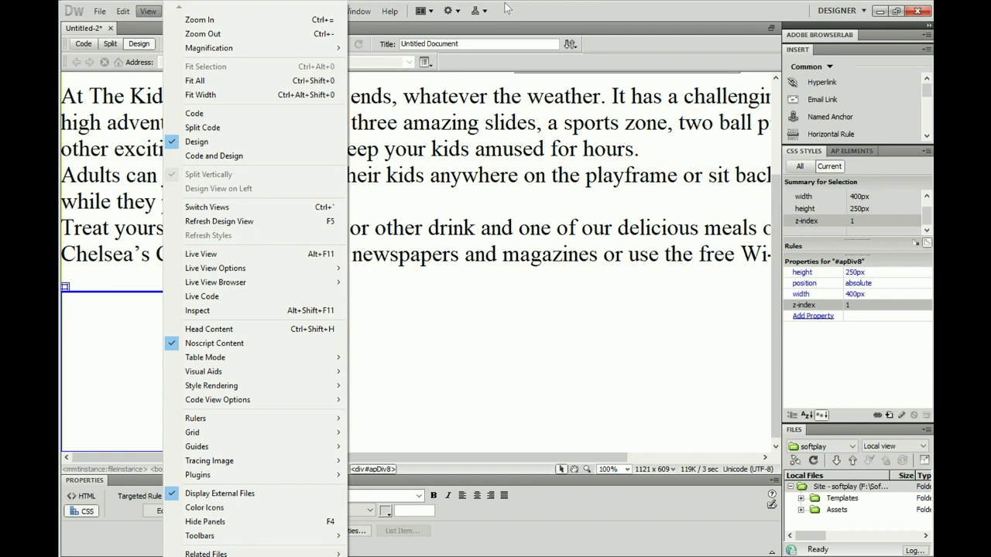
{"action": "left_click", "coordinate": [177, 11]}
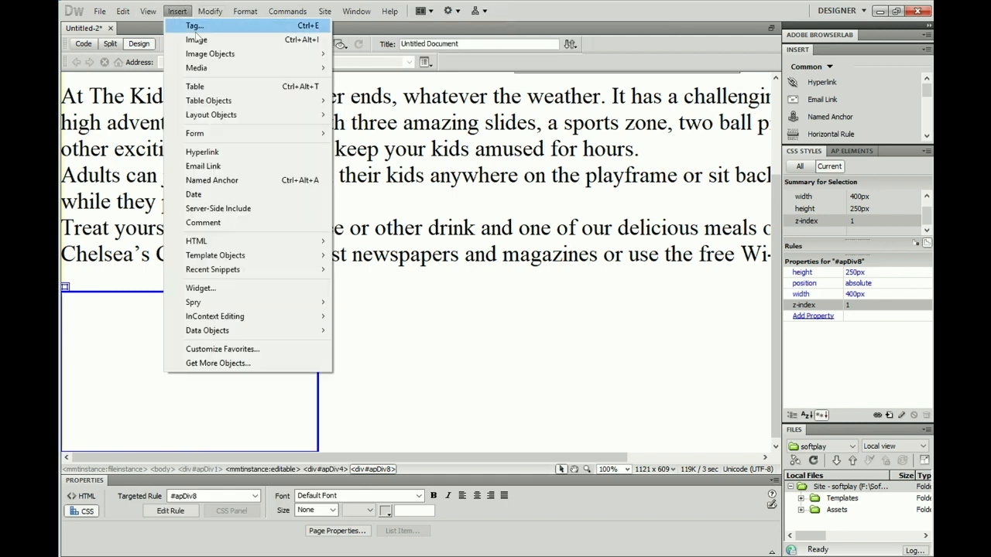
{"action": "left_click", "coordinate": [195, 40]}
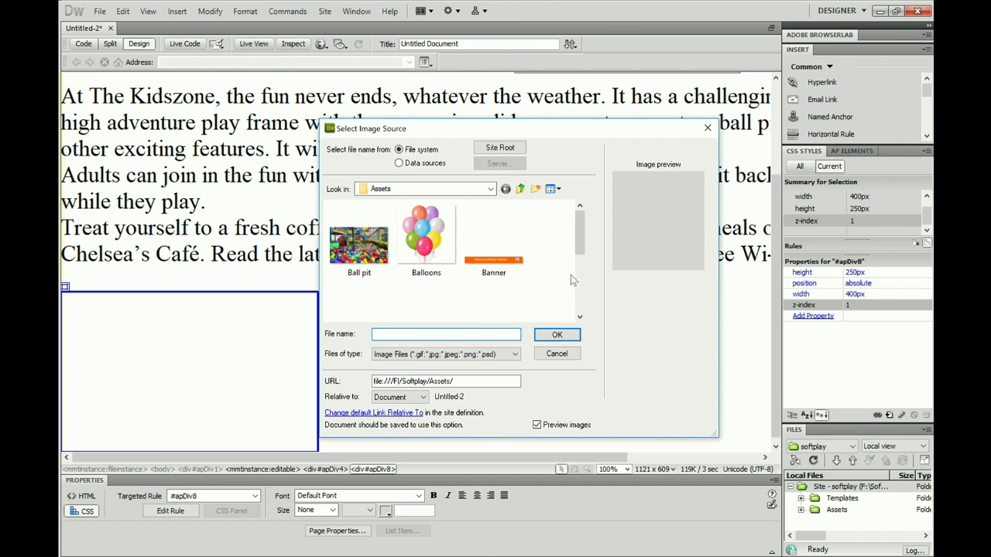
{"action": "left_click_drag", "start_coordinate": [581, 246], "coordinate": [579, 273]}
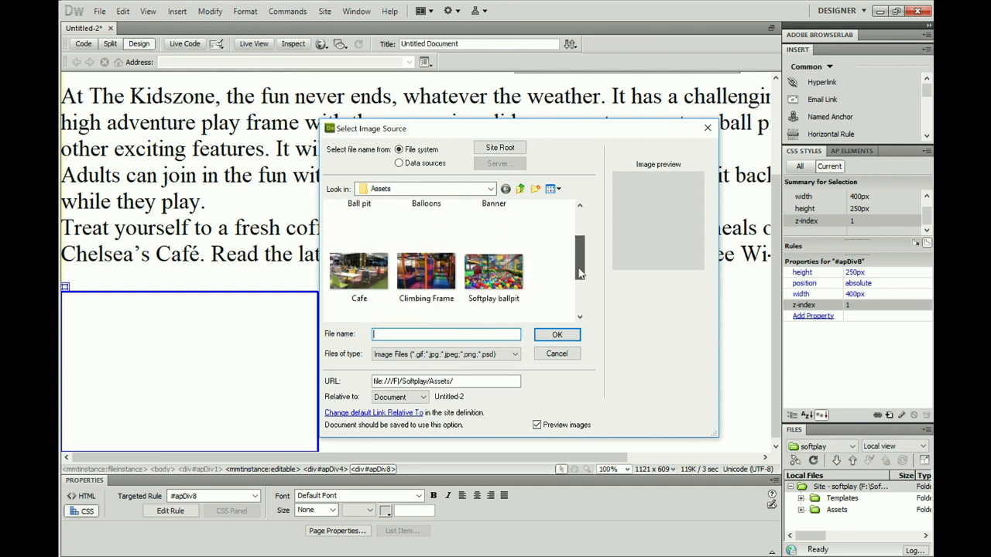
{"action": "left_click_drag", "start_coordinate": [580, 273], "coordinate": [579, 274]}
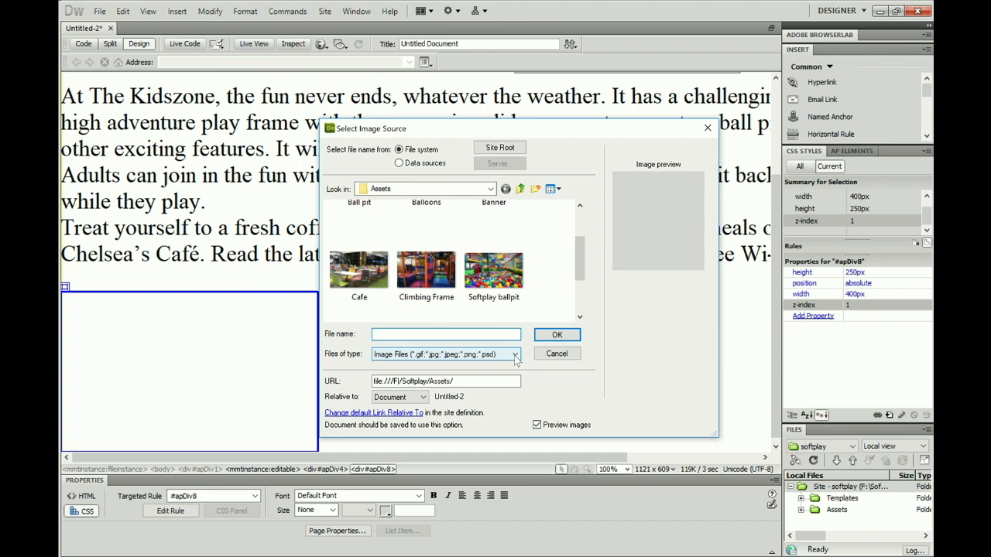
{"action": "left_click_drag", "start_coordinate": [580, 272], "coordinate": [586, 252]}
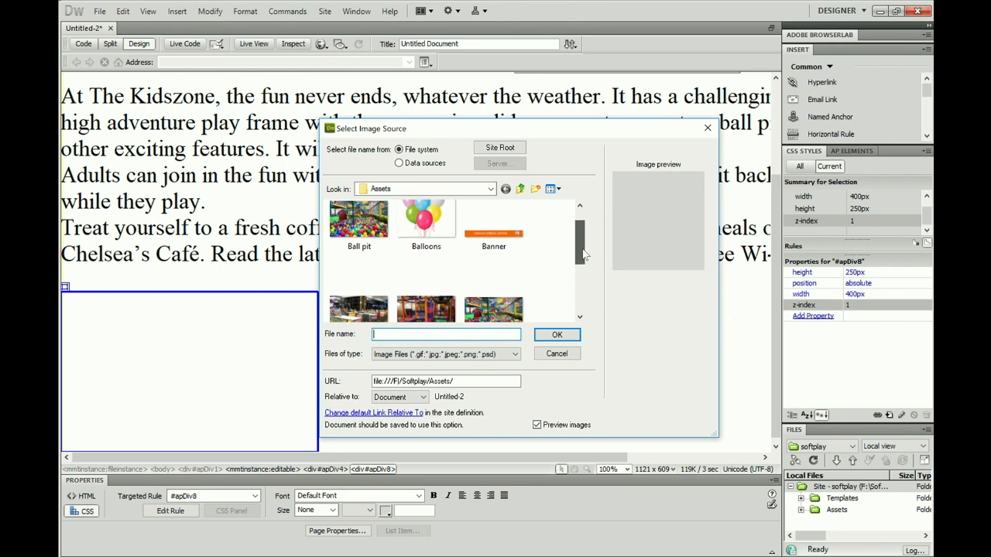
{"action": "left_click", "coordinate": [368, 225]}
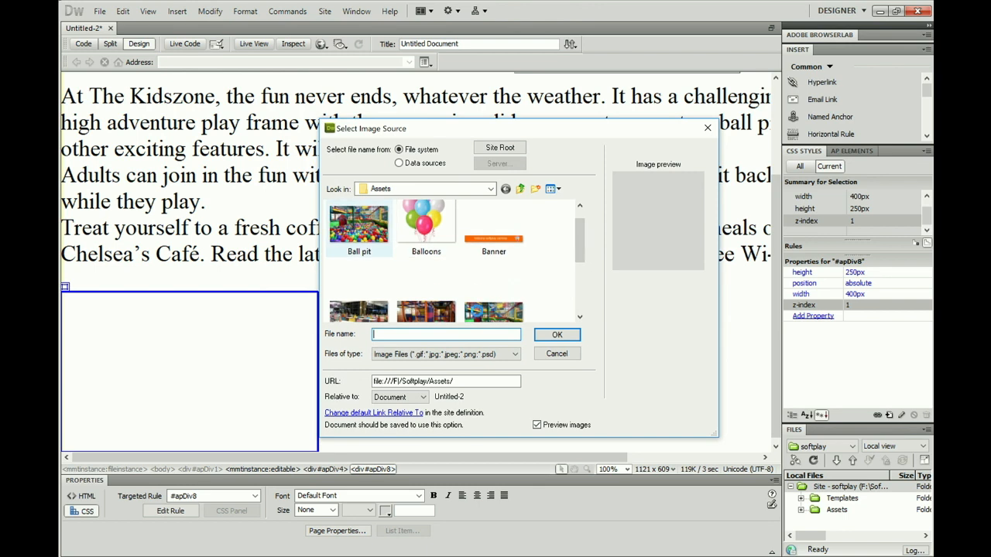
{"action": "left_click", "coordinate": [548, 337]}
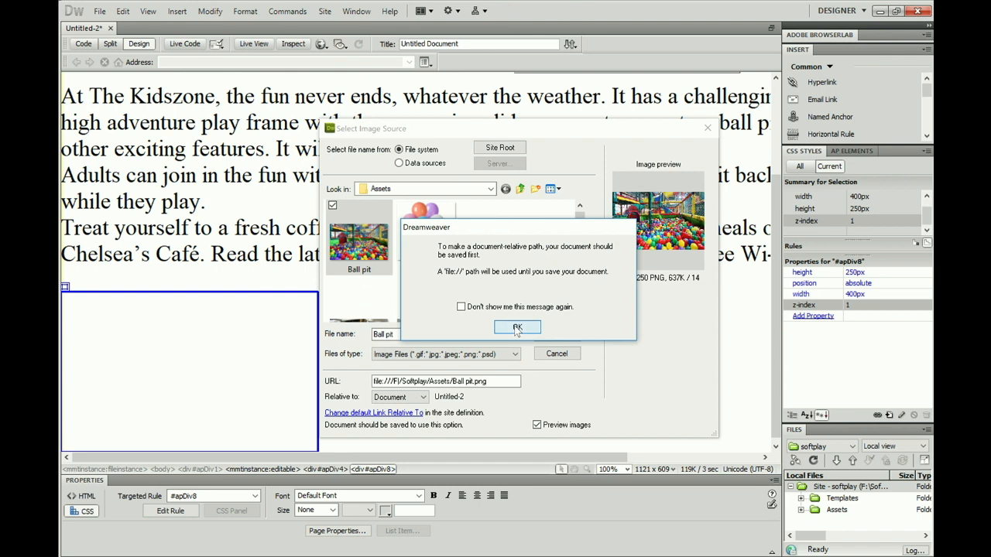
{"action": "left_click", "coordinate": [517, 328]}
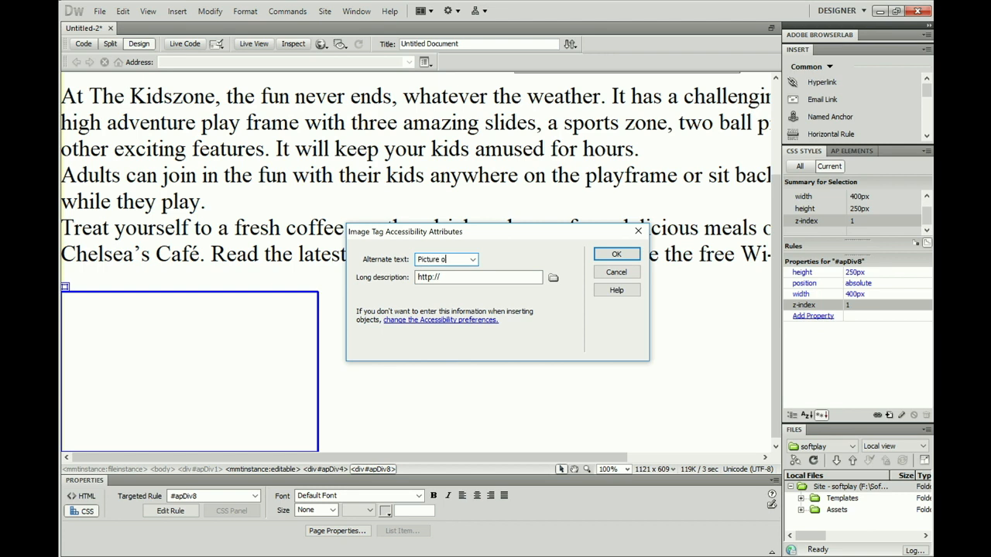
{"action": "type", "text": "Picture of Ball pit"}
{"action": "left_click", "coordinate": [607, 255]}
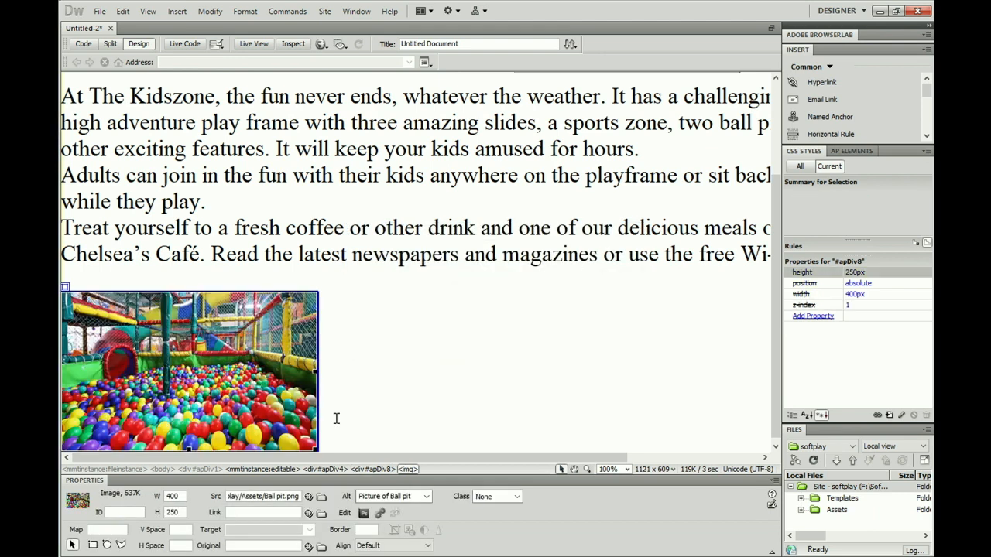
Insert another AP Div and move it beside the Ball pit picture, about 435 px from the left and 0 px from the top.
{"action": "left_click", "coordinate": [177, 11]}
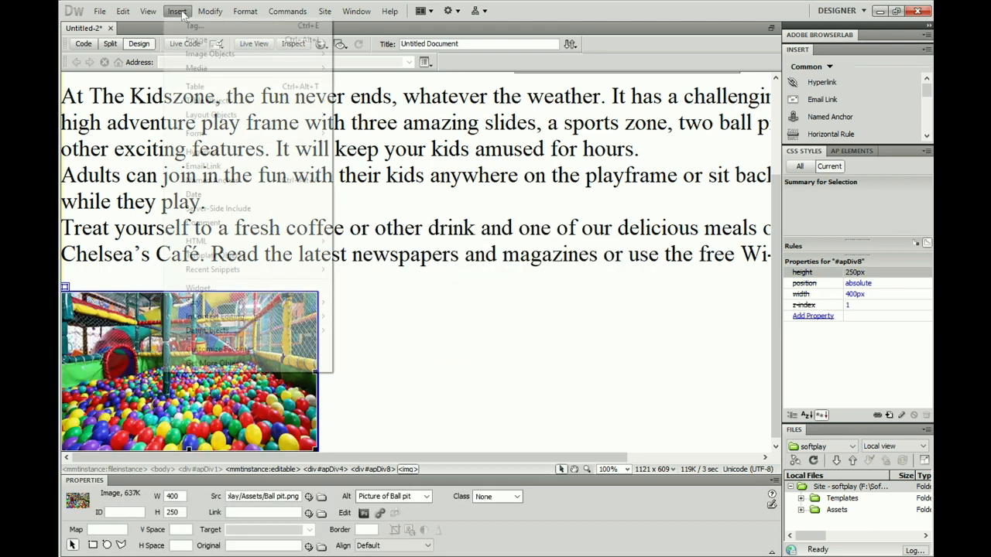
{"action": "mouse_move", "coordinate": [213, 115]}
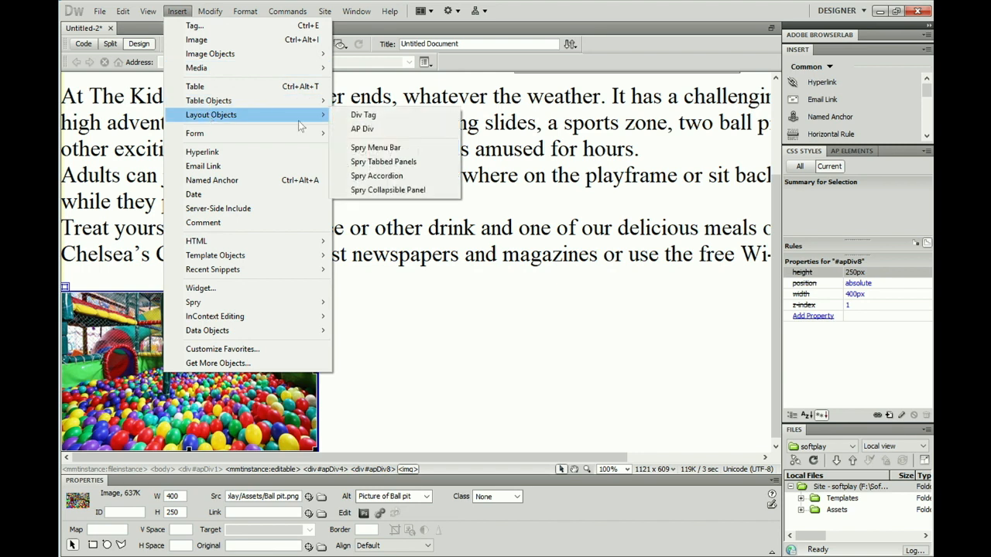
{"action": "left_click", "coordinate": [344, 127]}
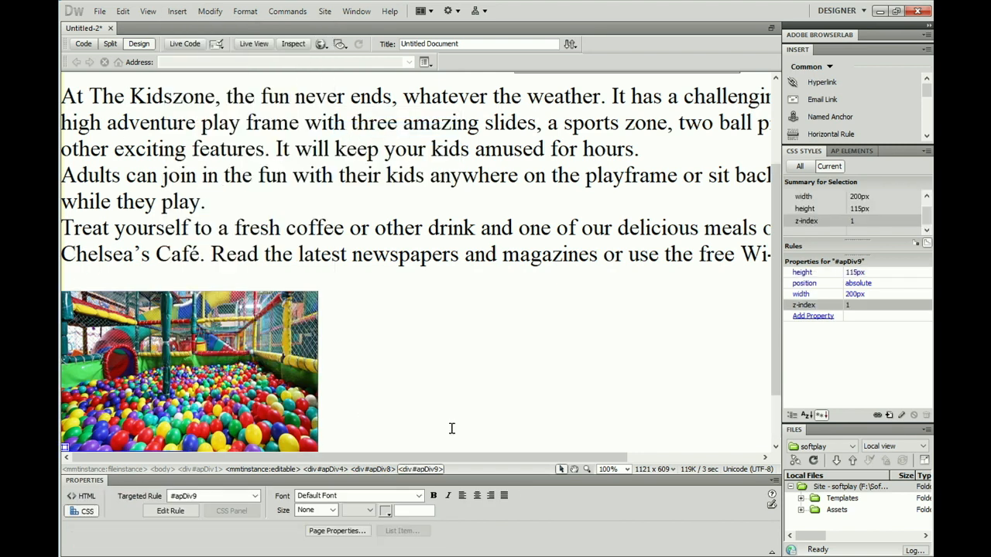
{"action": "left_click_drag", "start_coordinate": [776, 355], "coordinate": [774, 406]}
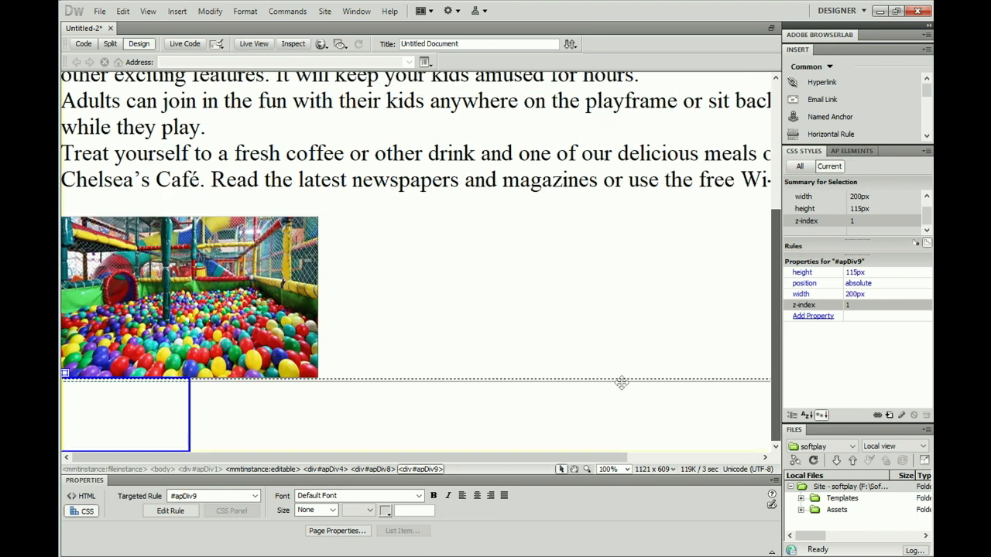
{"action": "left_click", "coordinate": [188, 403]}
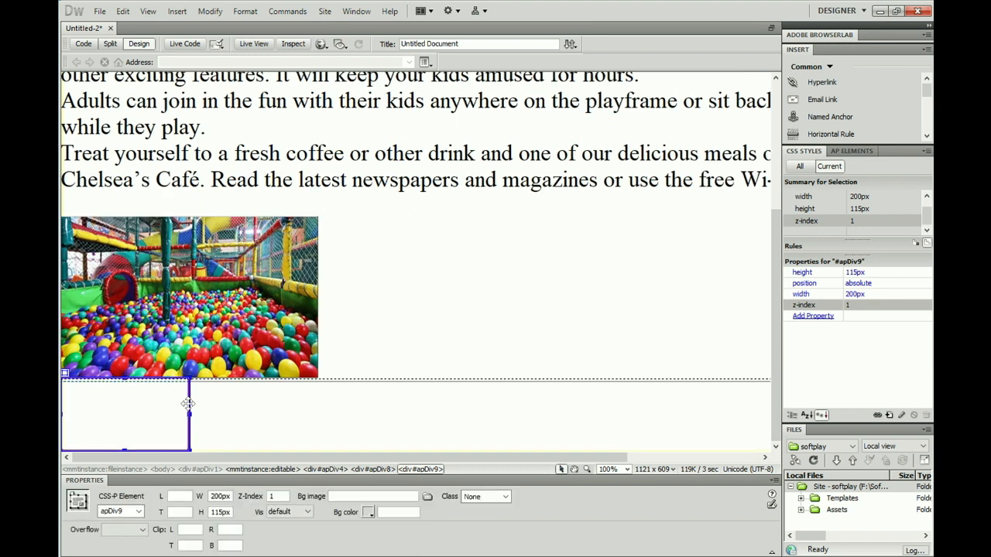
{"action": "left_click_drag", "start_coordinate": [172, 380], "coordinate": [451, 223]}
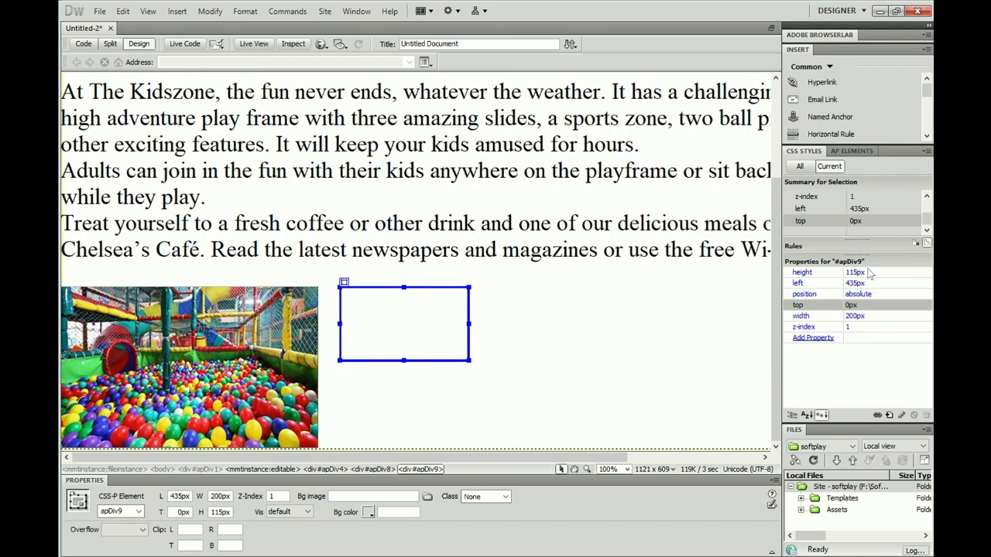
Set the height of the AP Div beside the Ball pit picture to 250 px and its width to 400 px.
{"action": "left_click", "coordinate": [856, 273]}
{"action": "type", "text": "250"}
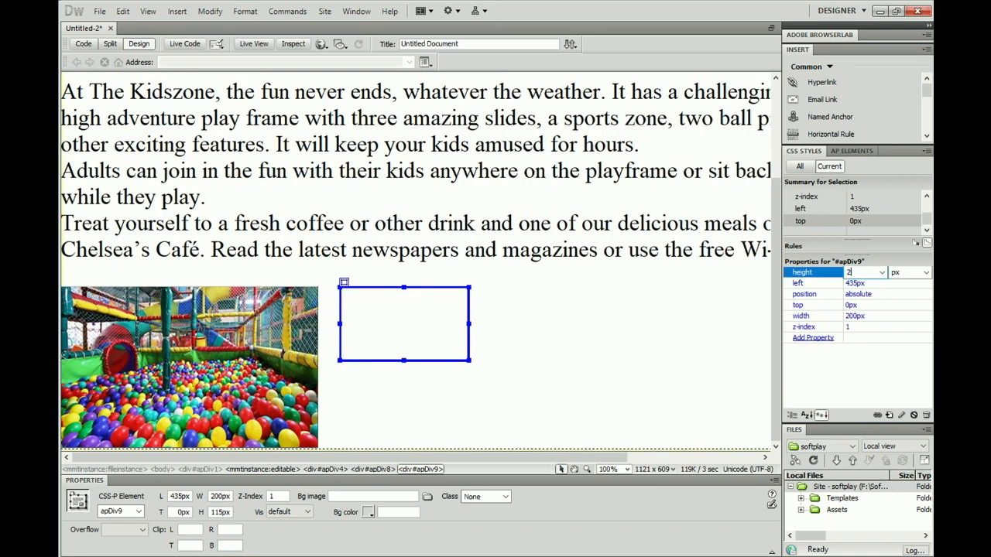
{"action": "left_click", "coordinate": [854, 316]}
{"action": "type", "text": "4"}
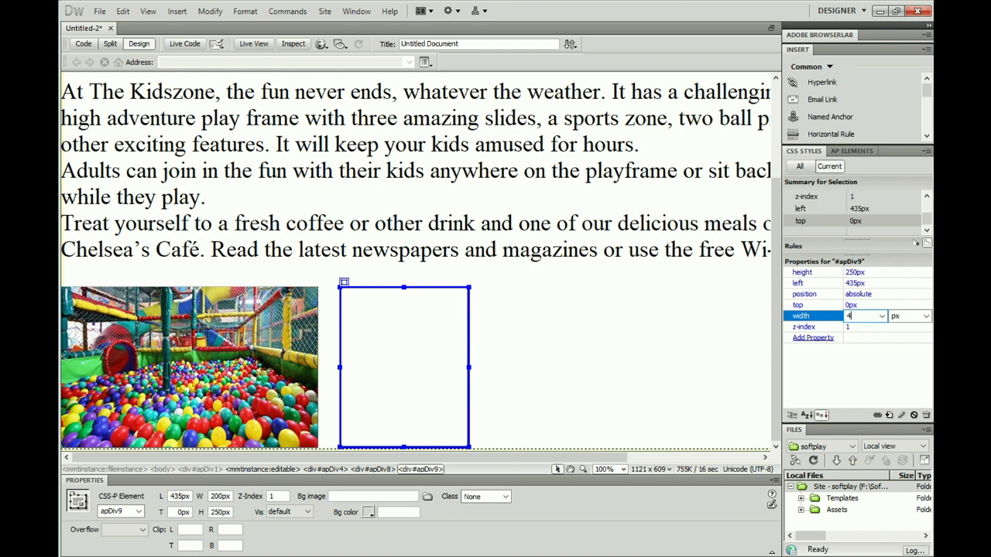
{"action": "type", "text": "00"}
{"action": "left_click", "coordinate": [736, 361]}
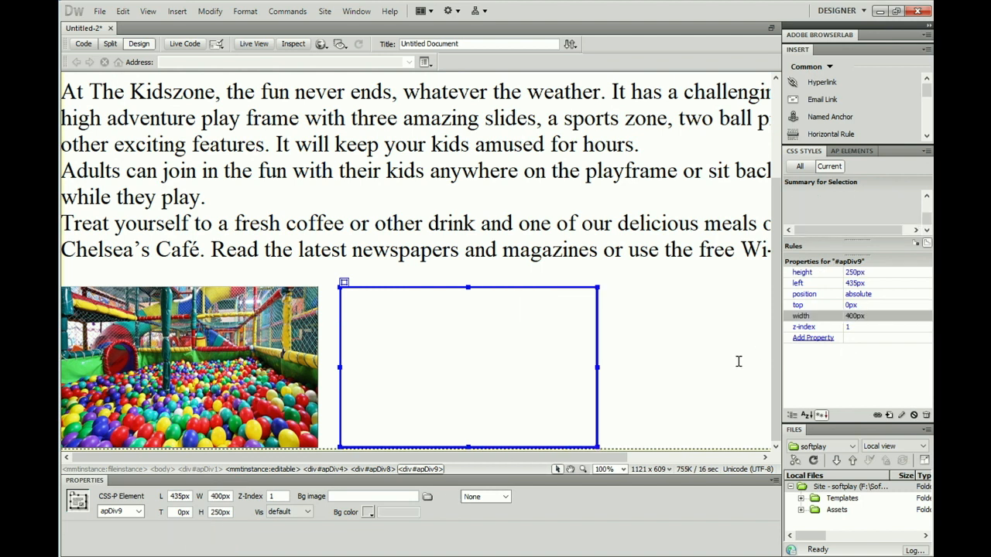
Insert the Cafe image from the Assets folder into the second AP Div with the alternate text "Picture of Cafe".
{"action": "left_click", "coordinate": [177, 11]}
{"action": "left_click", "coordinate": [185, 35]}
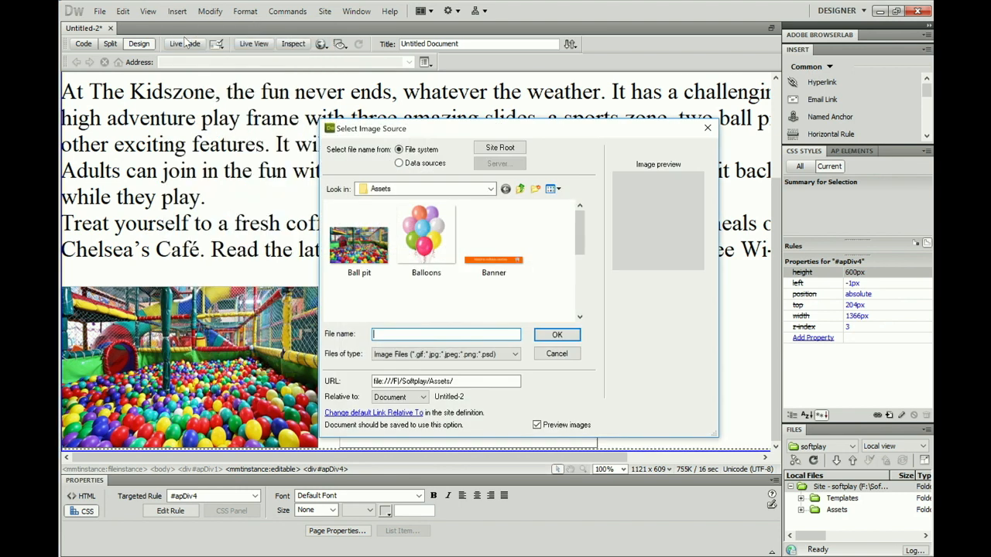
{"action": "left_click_drag", "start_coordinate": [579, 226], "coordinate": [576, 256]}
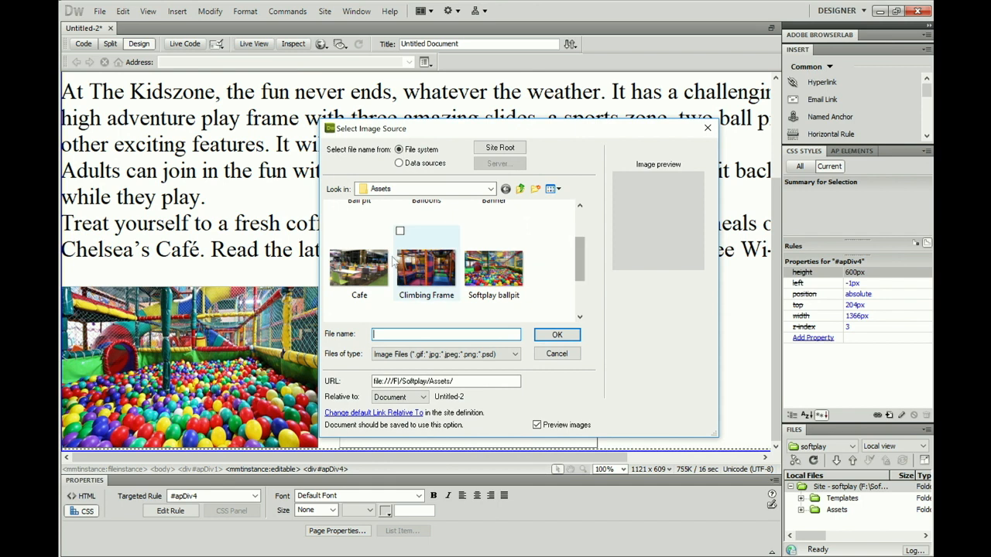
{"action": "left_click", "coordinate": [378, 267]}
{"action": "left_click", "coordinate": [554, 338]}
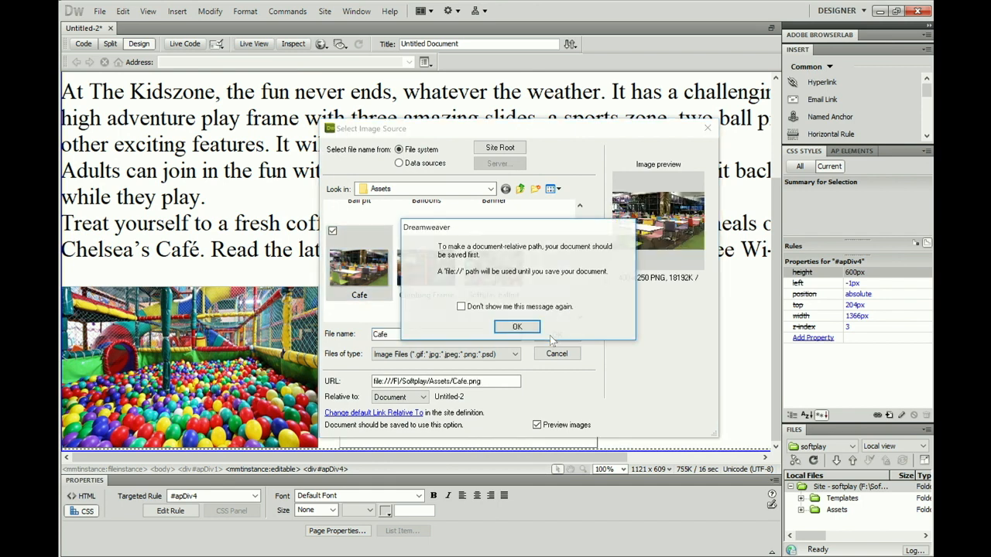
{"action": "left_click", "coordinate": [517, 326]}
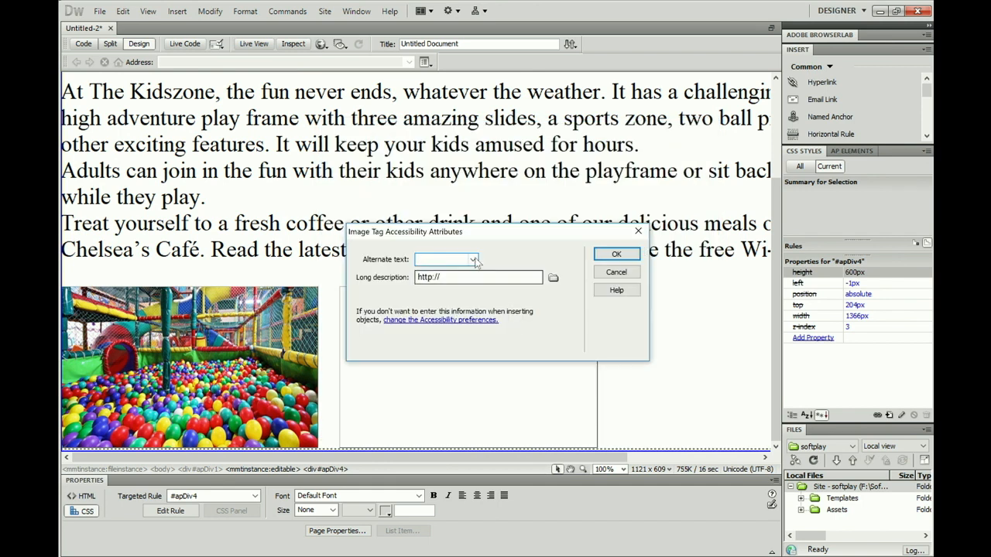
{"action": "type", "text": "Pl"}
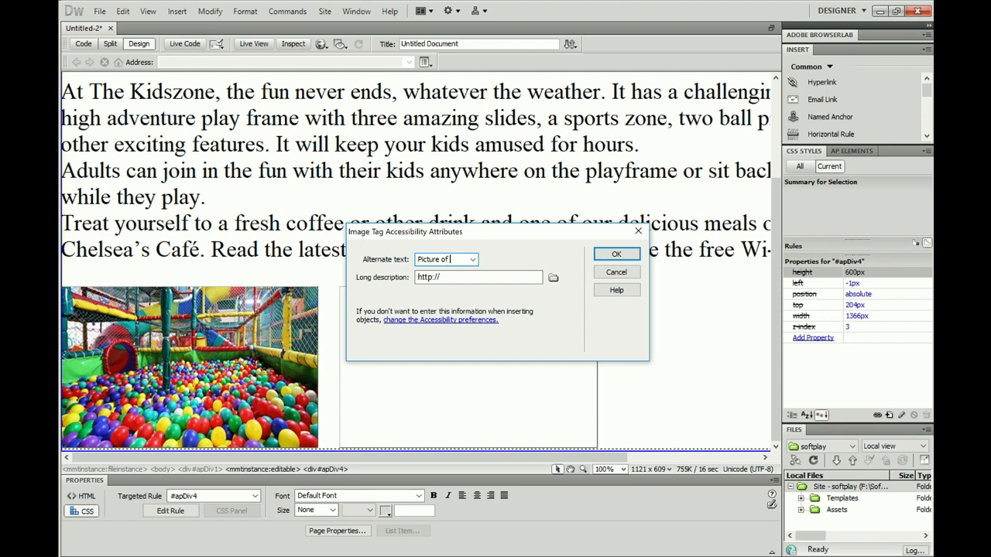
{"action": "type", "text": "cture of Cafe"}
{"action": "left_click", "coordinate": [612, 256]}
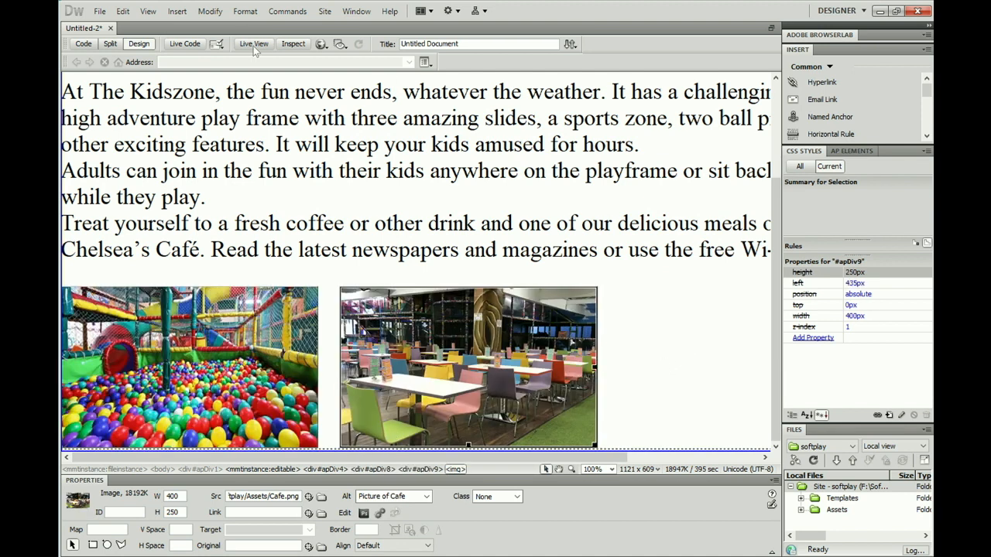
Insert a third AP Div and move it beside the Cafe picture, about 437 px from the left and -1 px from the top.
{"action": "left_click", "coordinate": [177, 11]}
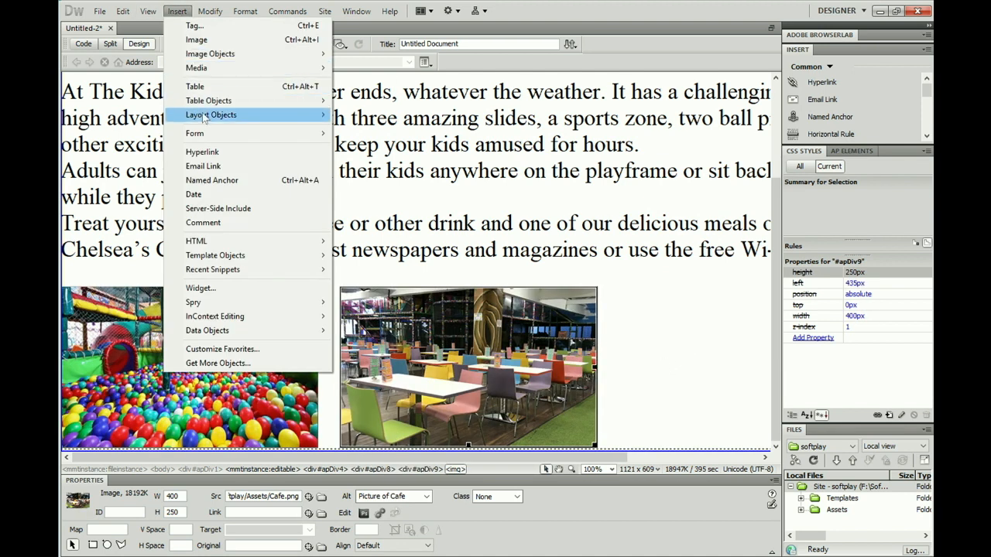
{"action": "mouse_move", "coordinate": [233, 114]}
{"action": "left_click", "coordinate": [365, 126]}
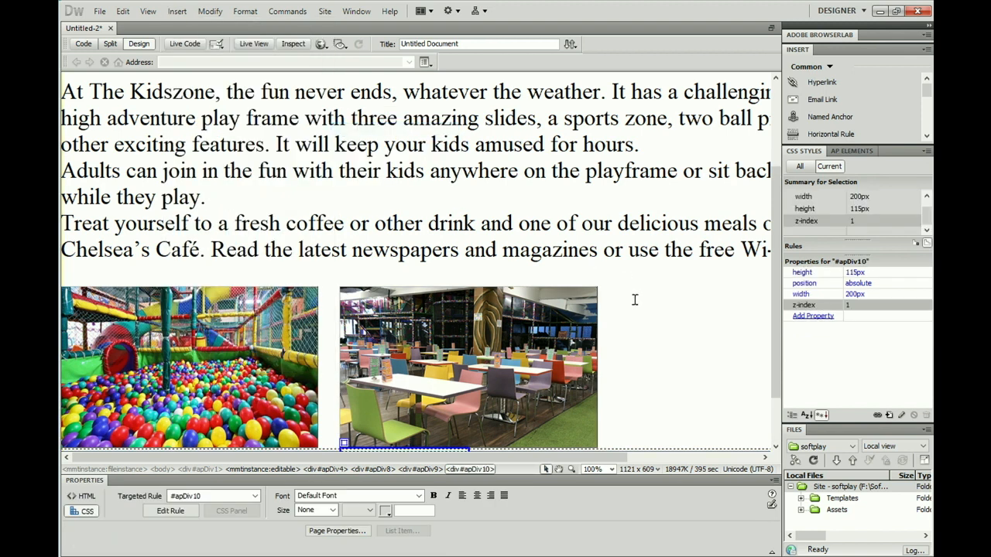
{"action": "scroll", "coordinate": [777, 329], "scroll_direction": "down", "scroll_amount": 2}
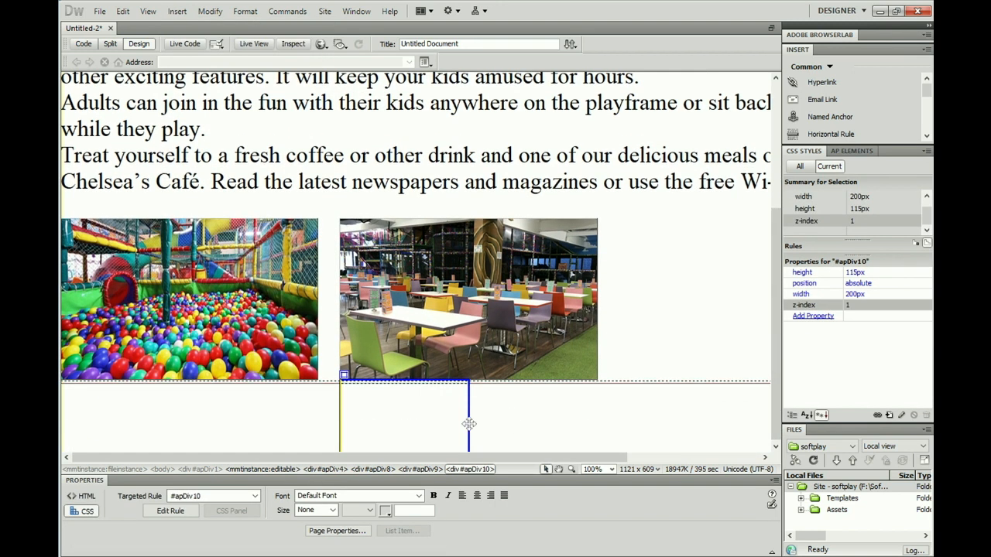
{"action": "left_click", "coordinate": [469, 422]}
{"action": "left_click_drag", "start_coordinate": [471, 428], "coordinate": [749, 271]}
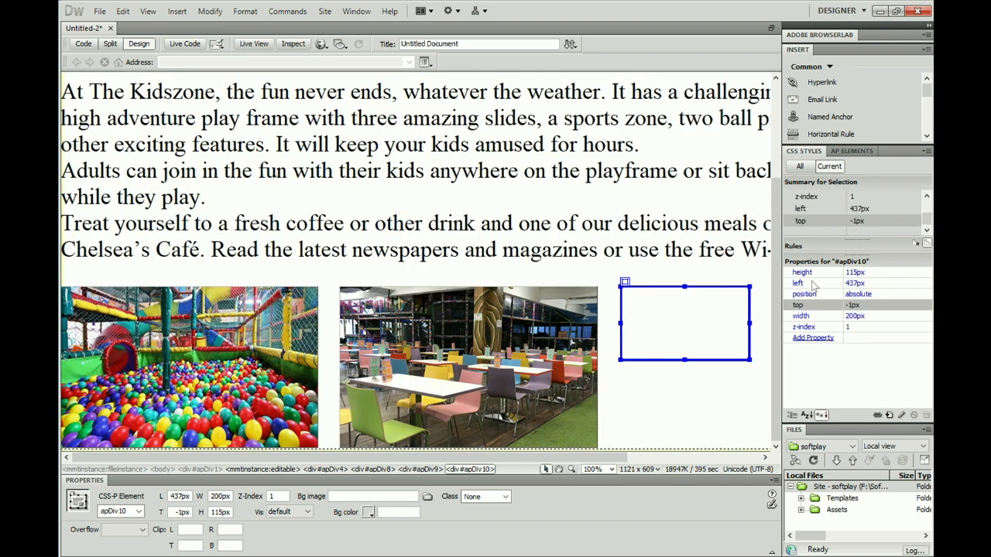
Set the height of the AP Div beside the Cafe picture to 250 px and its width to 400 px.
{"action": "left_click", "coordinate": [855, 273]}
{"action": "type", "text": "250"}
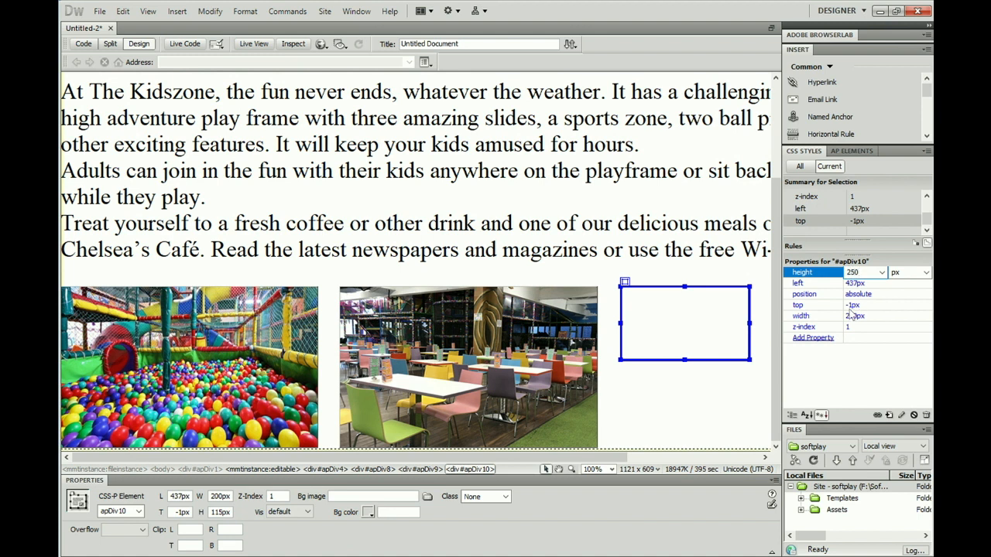
{"action": "left_click", "coordinate": [852, 316]}
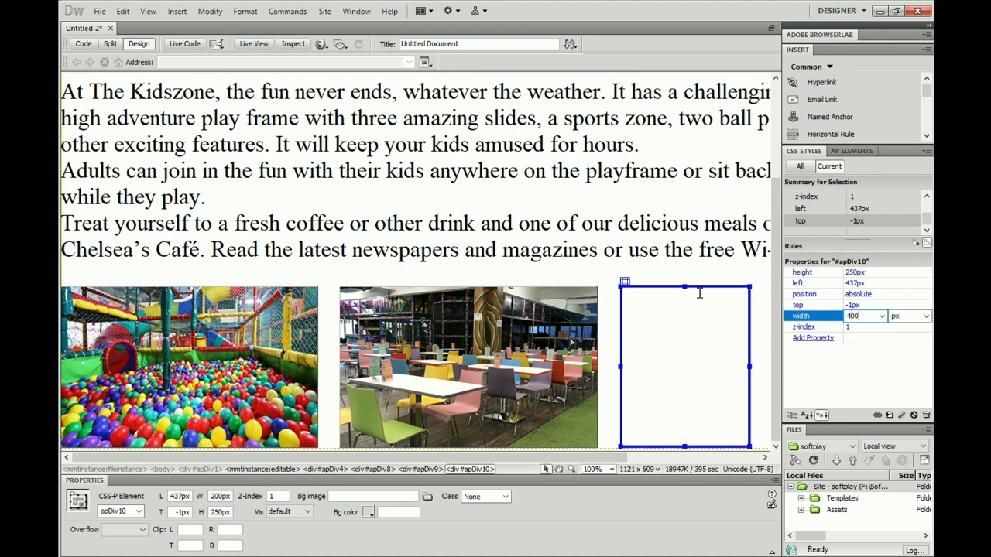
{"action": "left_click", "coordinate": [614, 350]}
Insert the Climbing Frame image from the Assets folder with the alternate text "Picture of Climbing Frame".
{"action": "left_click", "coordinate": [630, 290]}
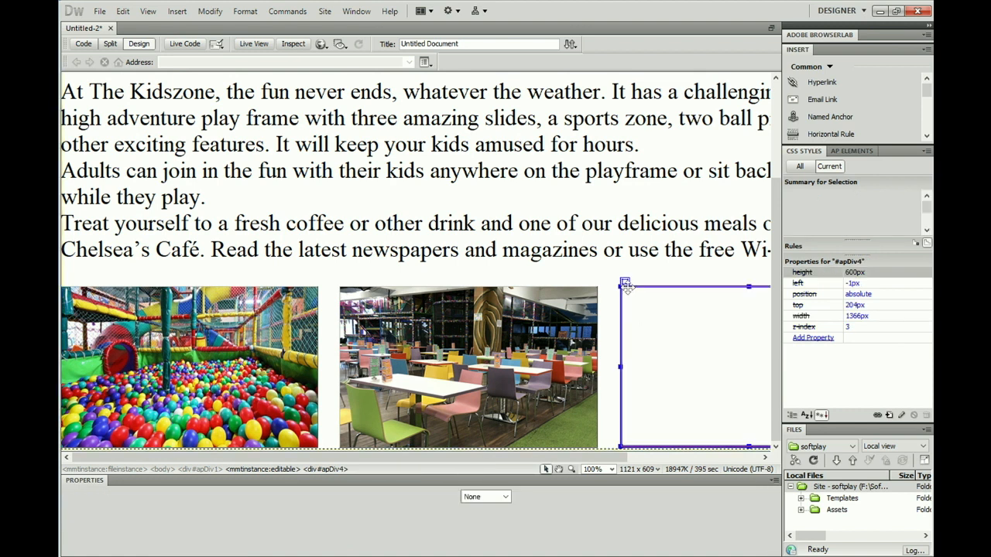
{"action": "left_click", "coordinate": [176, 12]}
{"action": "left_click", "coordinate": [180, 41]}
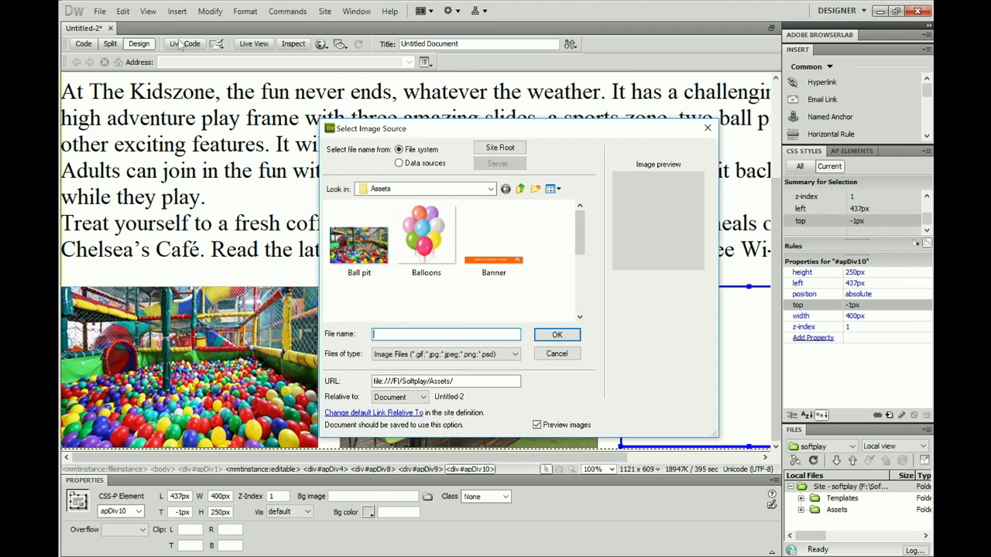
{"action": "left_click_drag", "start_coordinate": [581, 238], "coordinate": [582, 282]}
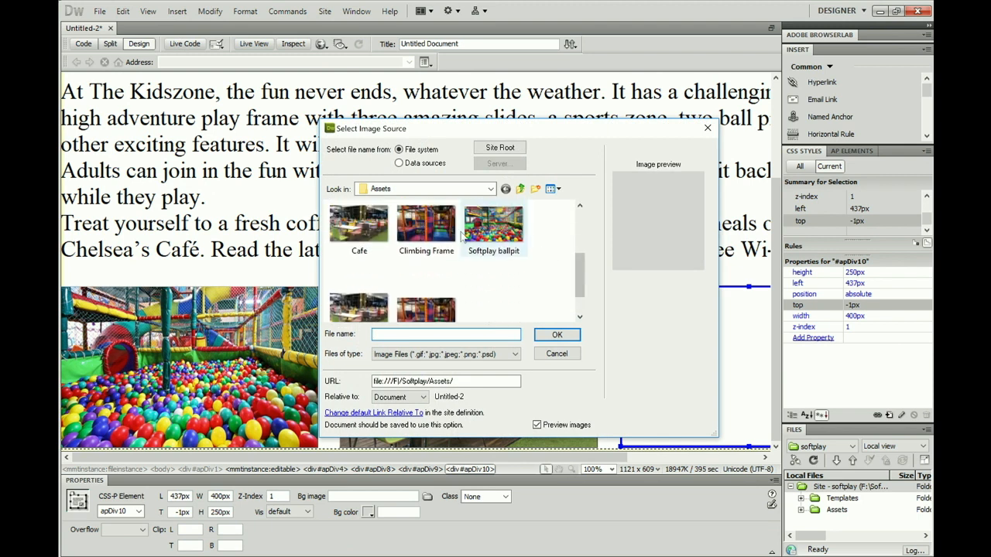
{"action": "left_click", "coordinate": [427, 224]}
{"action": "left_click", "coordinate": [556, 334]}
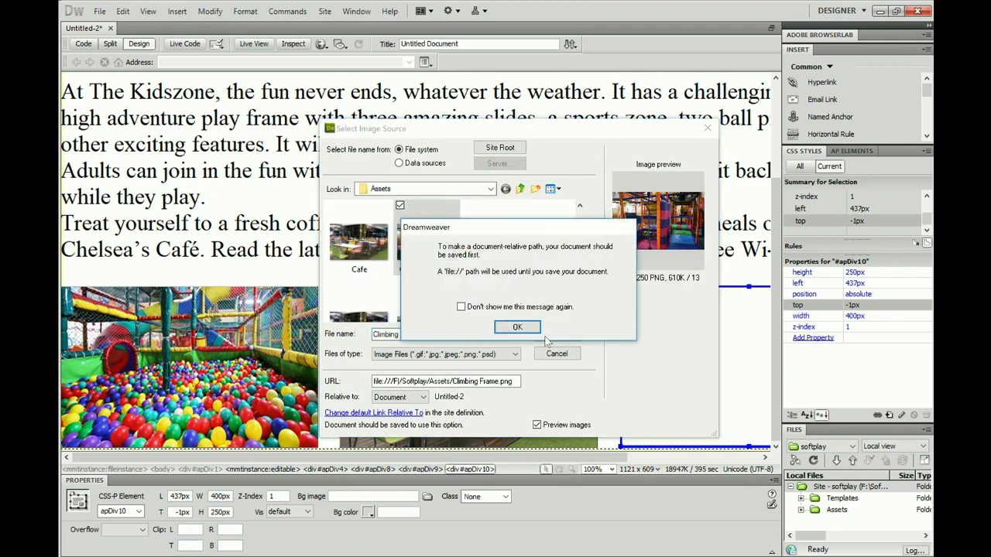
{"action": "left_click", "coordinate": [517, 328]}
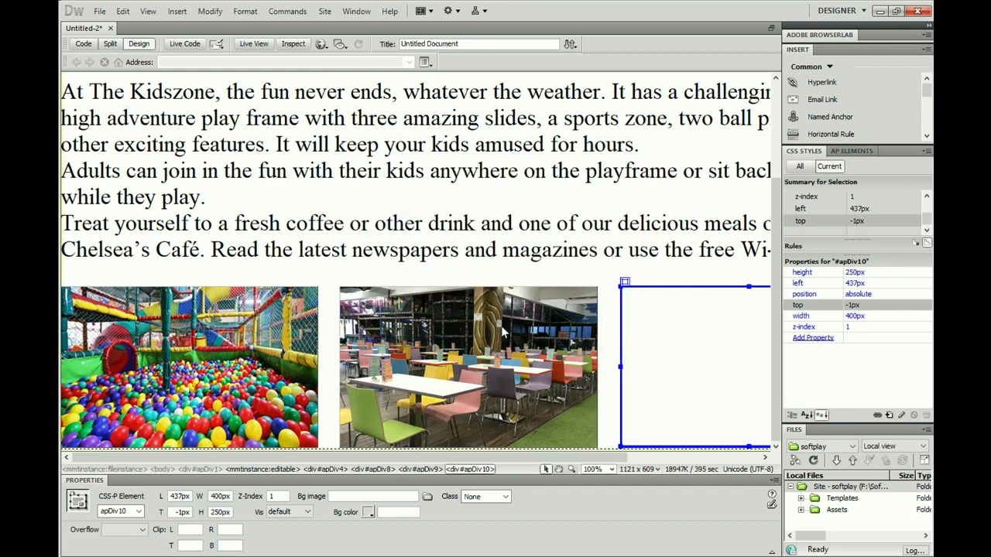
{"action": "left_click", "coordinate": [452, 262]}
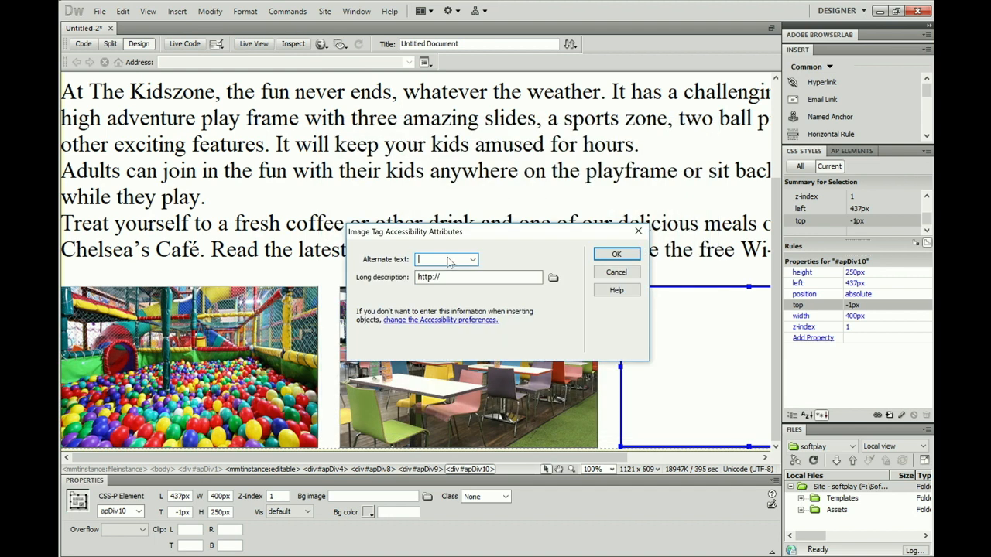
{"action": "type", "text": "Pict"}
{"action": "type", "text": "ure"}
{"action": "type", "text": " of Climbing F"}
{"action": "type", "text": "rame"}
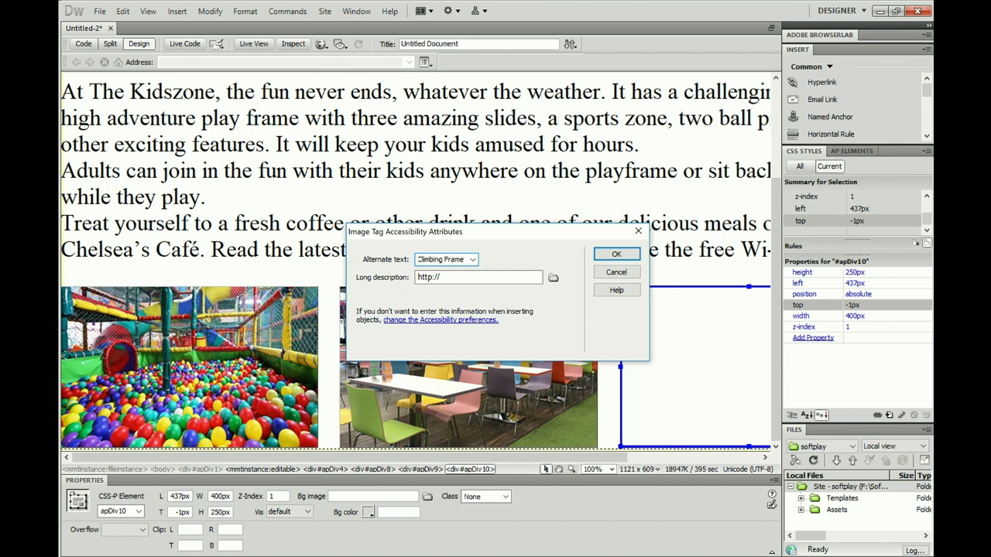
{"action": "left_click", "coordinate": [612, 253]}
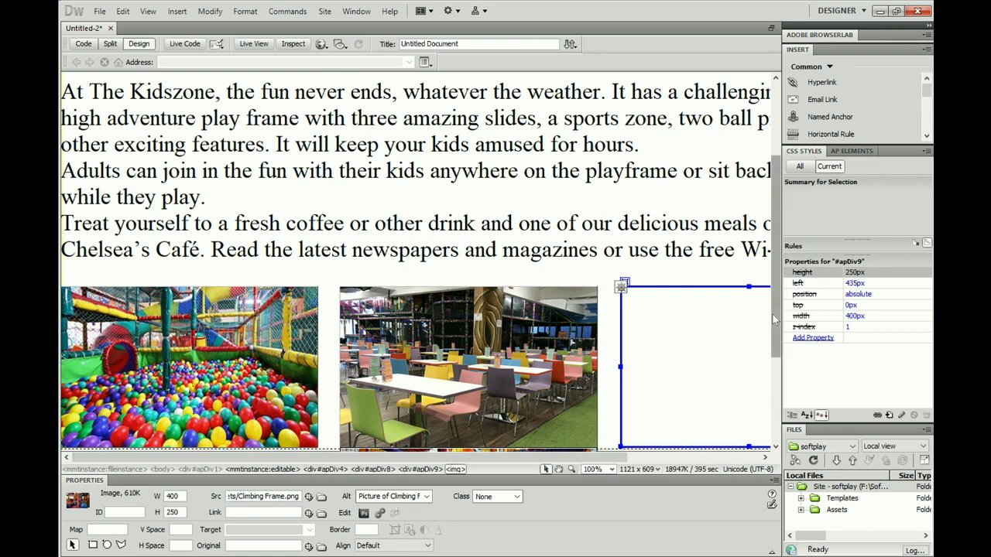
Move the Climbing Frame picture from below the Cafe picture into the empty third AP Div.
{"action": "scroll", "coordinate": [772, 314], "scroll_direction": "down", "scroll_amount": 3}
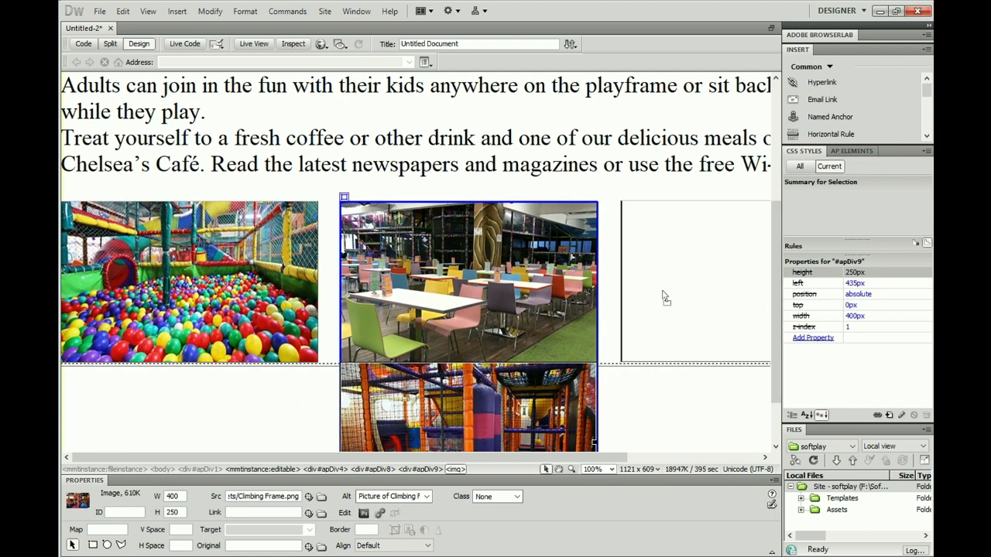
{"action": "left_click_drag", "start_coordinate": [662, 297], "coordinate": [660, 295]}
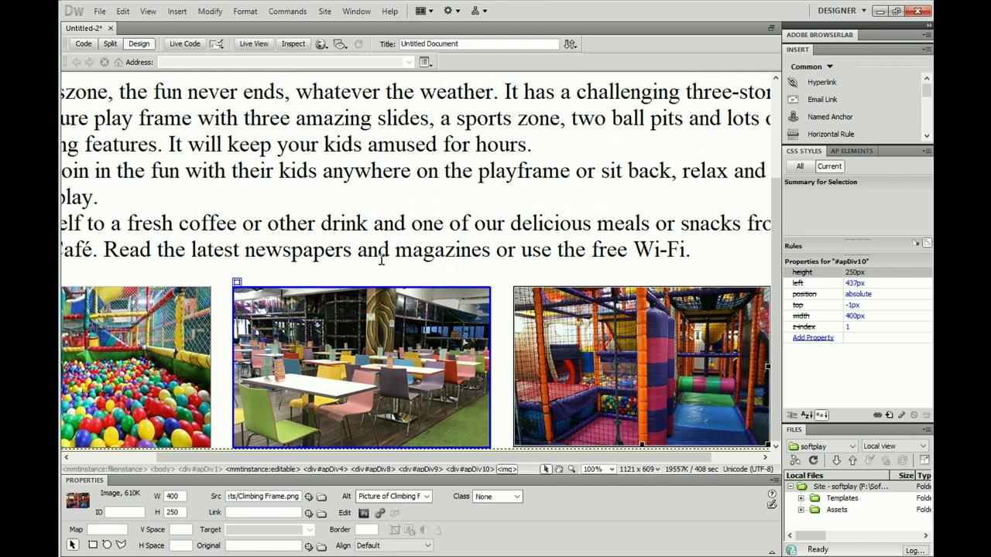
Save the page in the Softplay folder as Home_page.htm with the HTML Documents file type.
{"action": "left_click", "coordinate": [100, 11]}
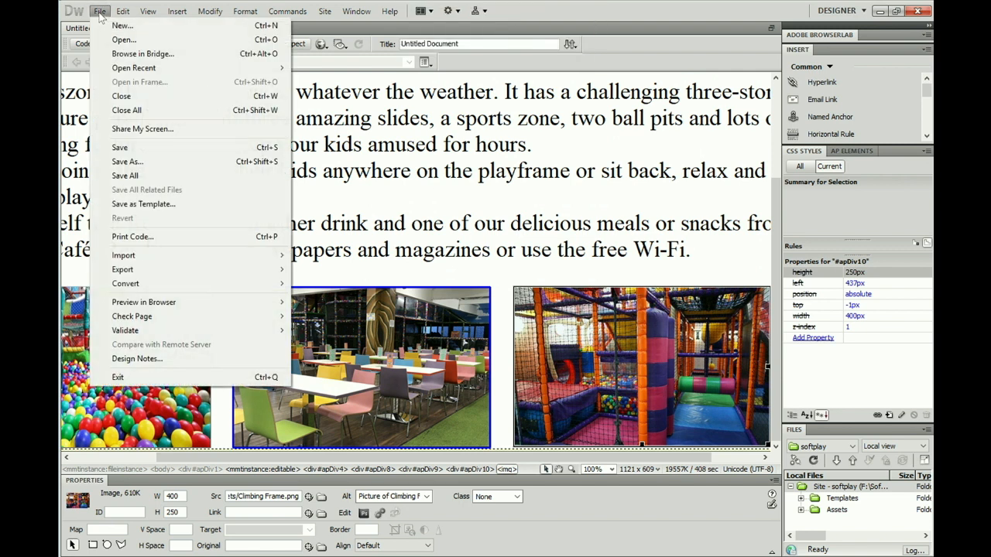
{"action": "left_click", "coordinate": [121, 164]}
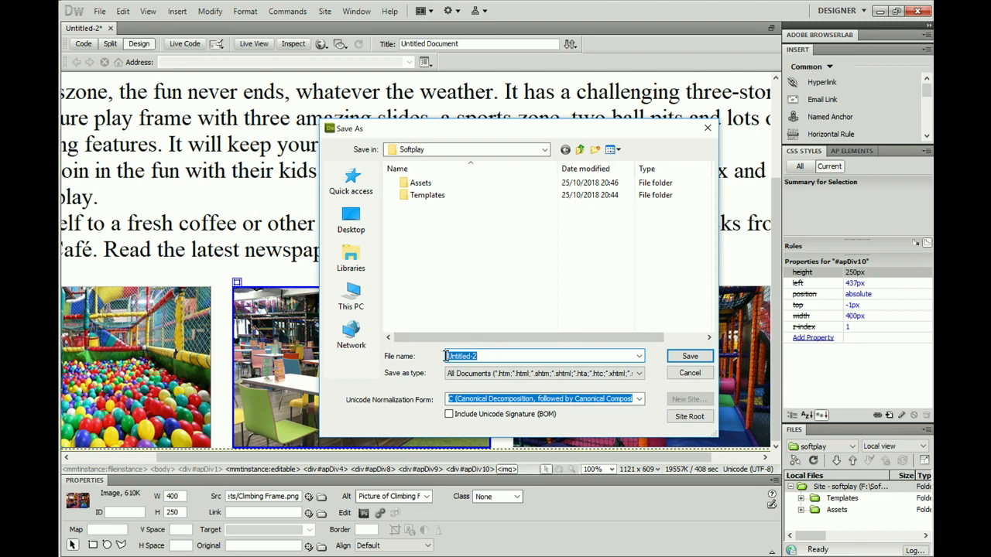
{"action": "type", "text": "Home_page"}
{"action": "left_click", "coordinate": [638, 373]}
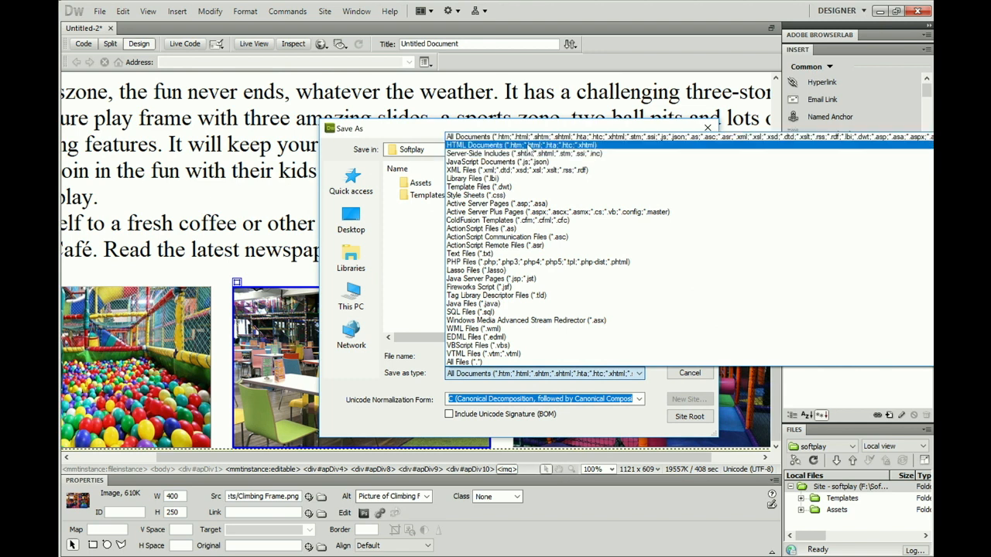
{"action": "left_click", "coordinate": [529, 145]}
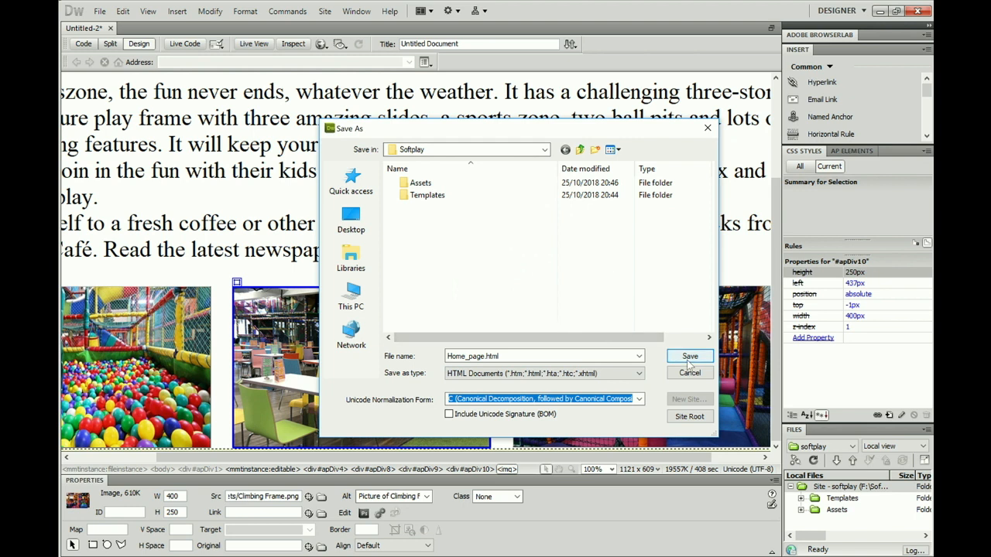
{"action": "double_click", "coordinate": [498, 356]}
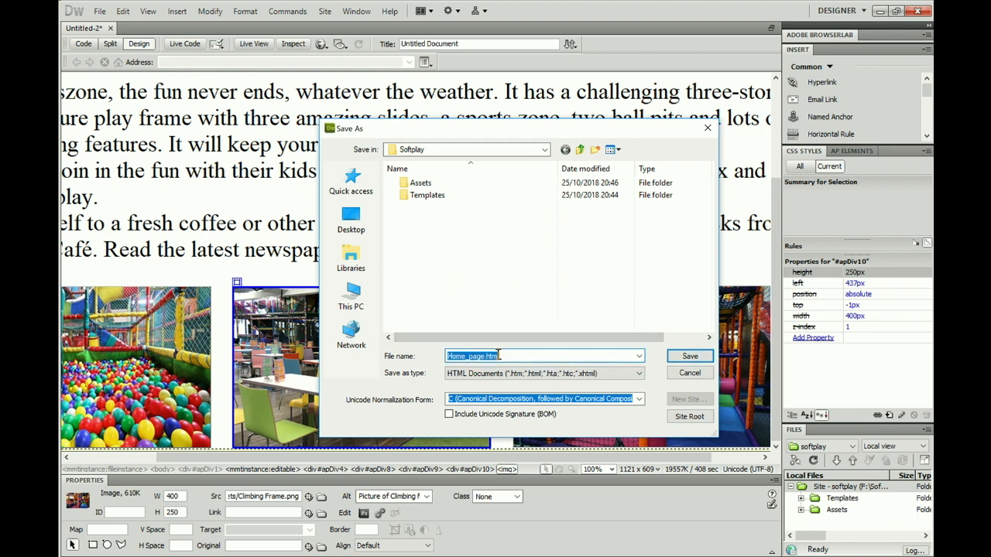
{"action": "left_click", "coordinate": [498, 356]}
{"action": "left_click", "coordinate": [688, 358]}
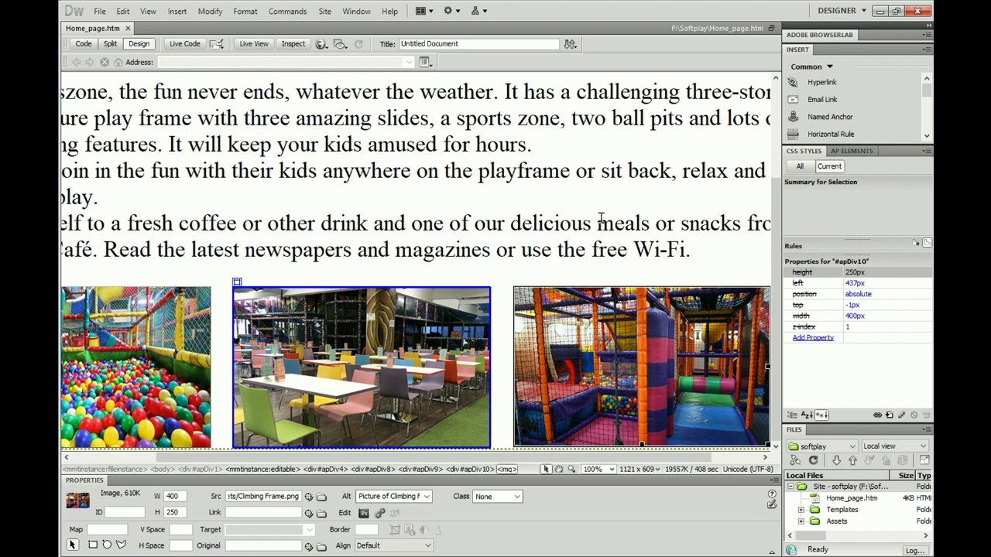
Preview the home page in a maximized browser window, check the layout of its banner, text and three pictures, and close the preview.
{"action": "left_click", "coordinate": [320, 45]}
{"action": "left_click", "coordinate": [343, 62]}
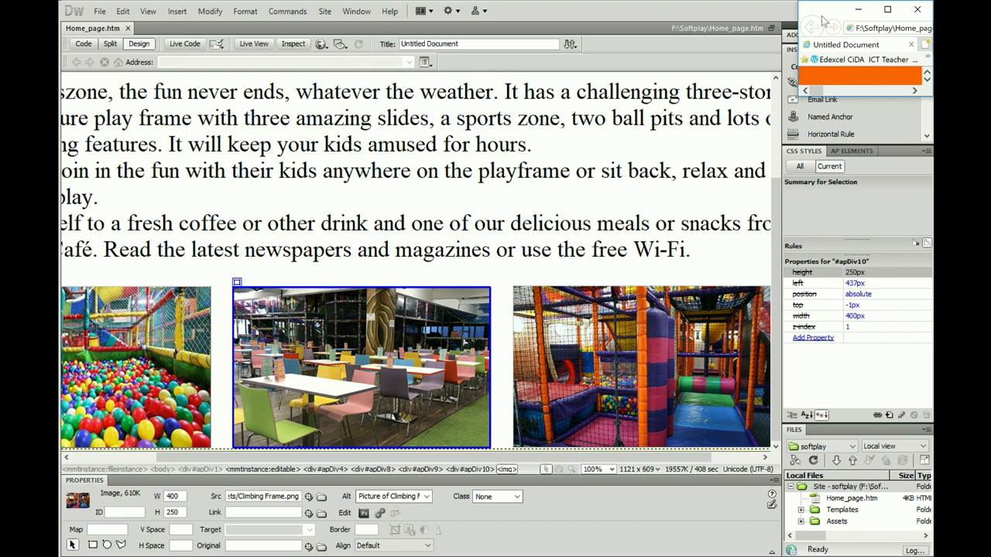
{"action": "left_click_drag", "start_coordinate": [823, 17], "coordinate": [480, 77]}
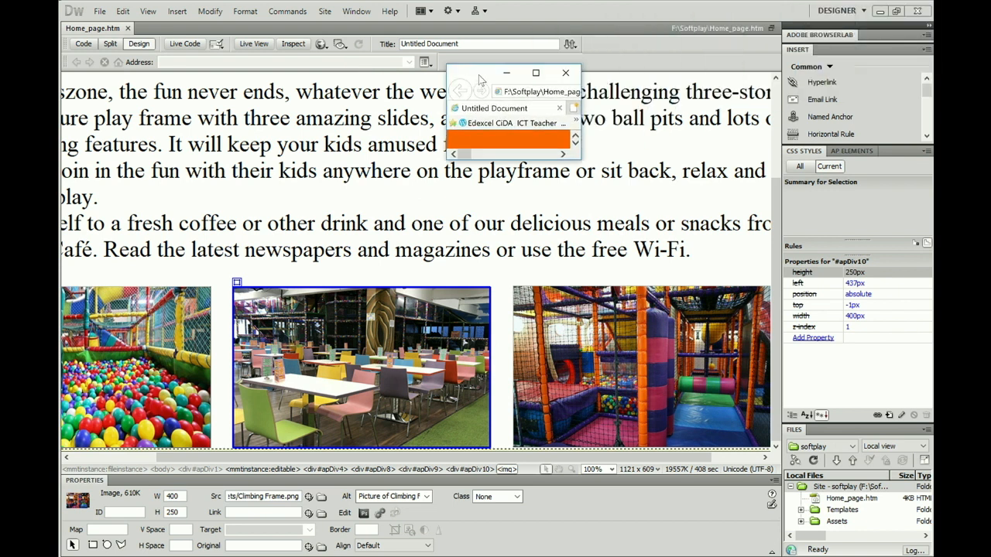
{"action": "double_click", "coordinate": [532, 72]}
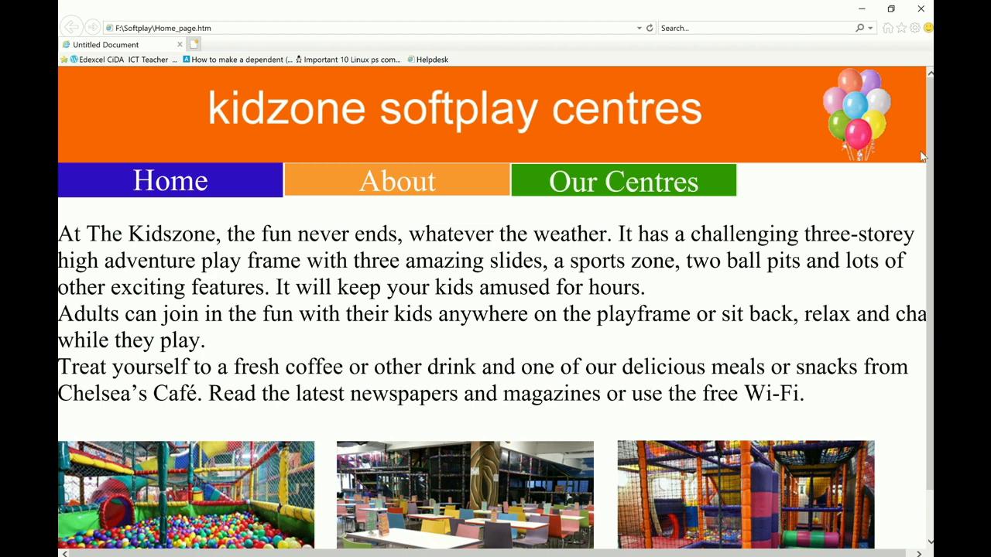
{"action": "mouse_move", "coordinate": [931, 155]}
{"action": "left_mouse_down"}
{"action": "mouse_move", "coordinate": [931, 206]}
{"action": "mouse_move", "coordinate": [930, 164]}
{"action": "left_mouse_up"}
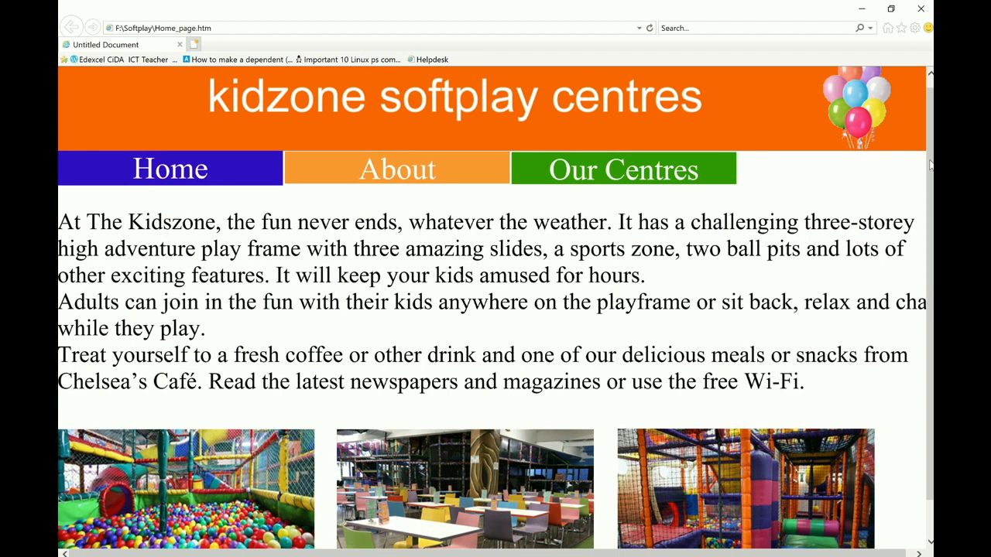
{"action": "left_click", "coordinate": [919, 9]}
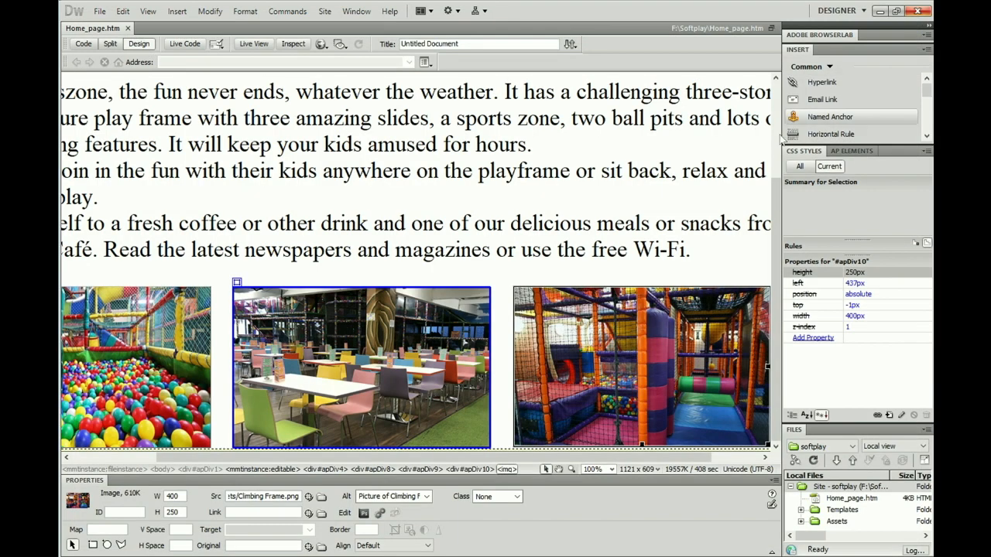
{"action": "left_click", "coordinate": [100, 11]}
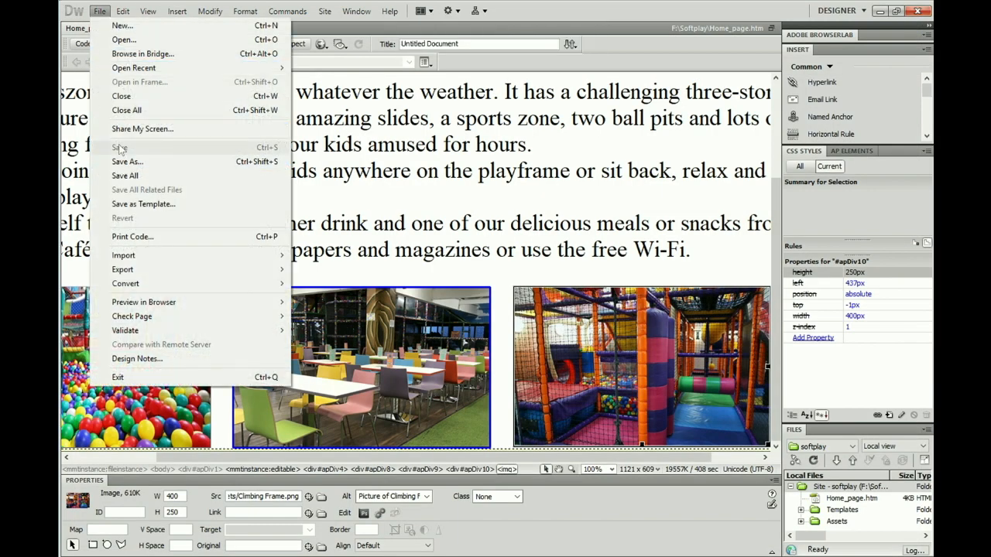
{"action": "left_click", "coordinate": [107, 13]}
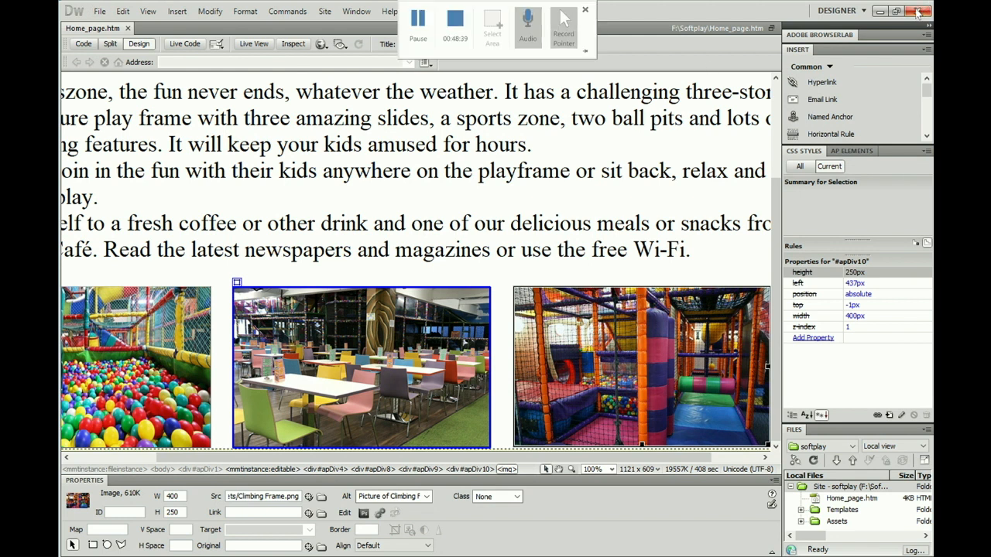
{"action": "mouse_move", "coordinate": [599, 1]}
{"action": "left_click", "coordinate": [423, 33]}
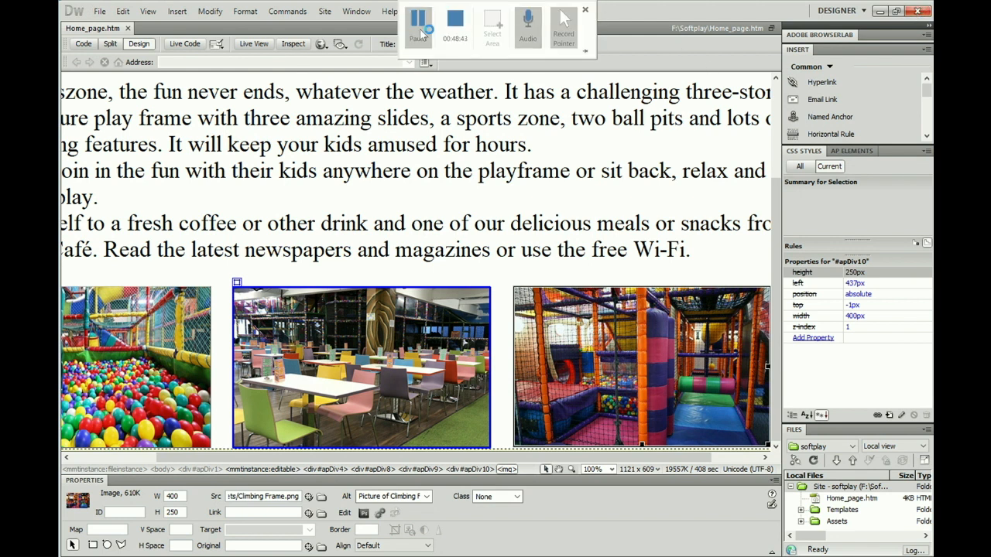